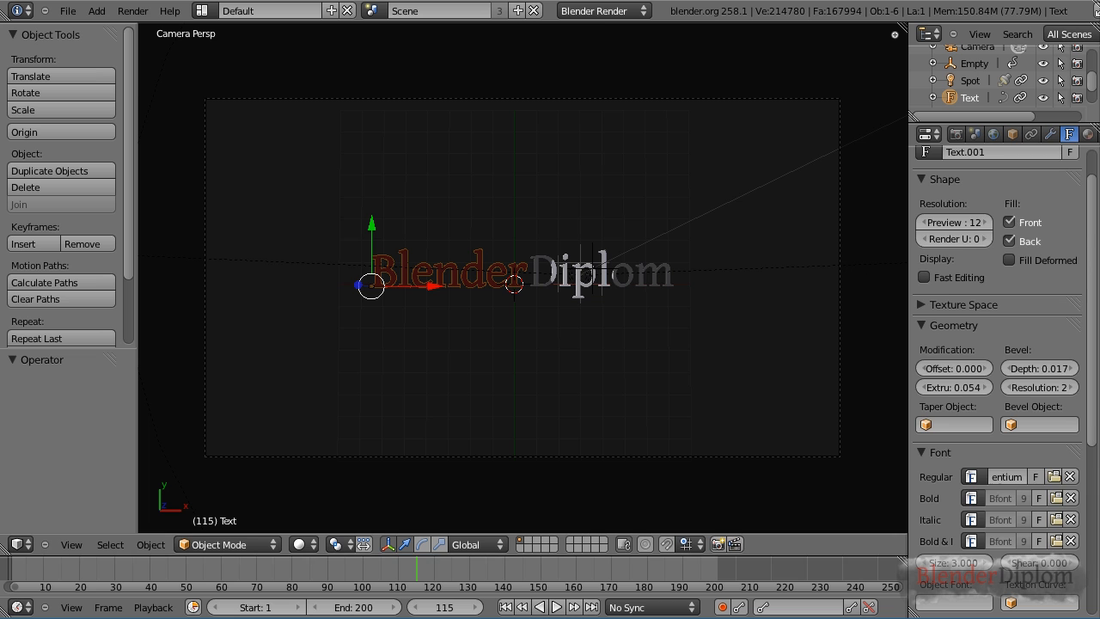
Examine the "Blender" text object's font settings and the World settings, including Environment Lighting
scroll(1092, 283, "up", 2)
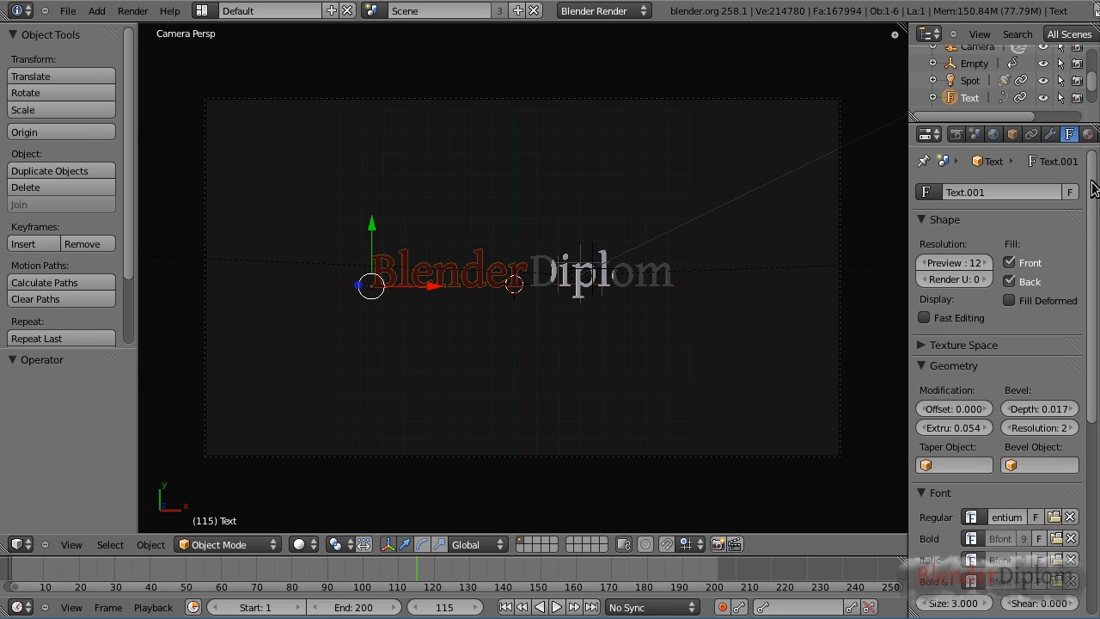
left_click(1088, 134)
left_click(1070, 134)
left_click(995, 134)
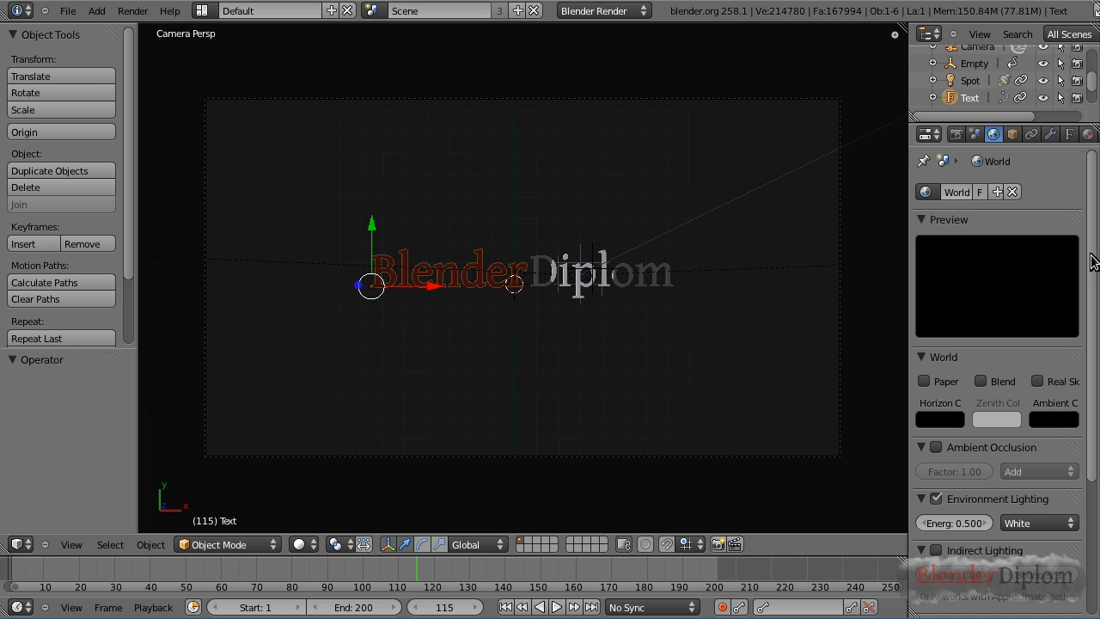
left_click_drag(1088, 258, 1082, 335)
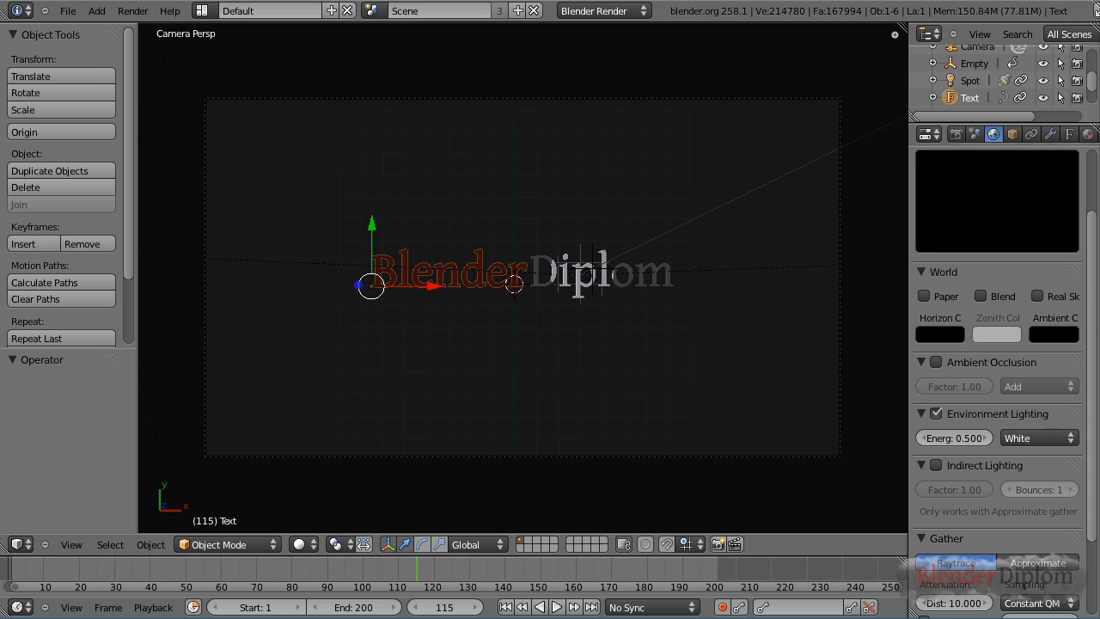
scroll(1094, 326, "up", 3)
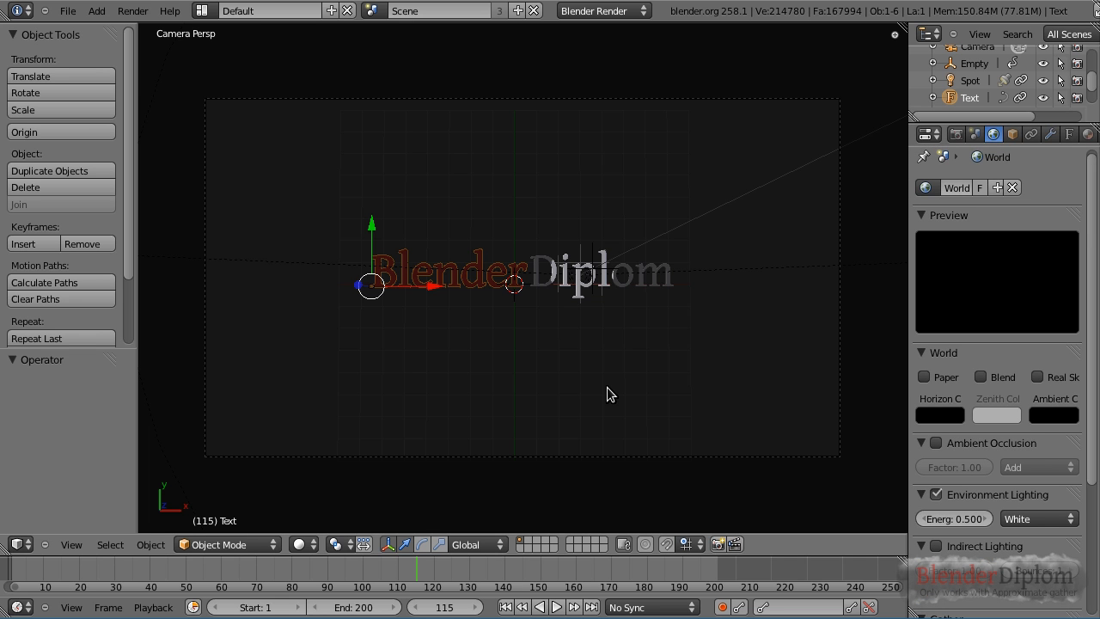
Select the spot lamp behind the text and inspect it from the side and front, along with its lamp, shadow and spot shape settings
right_click(815, 160)
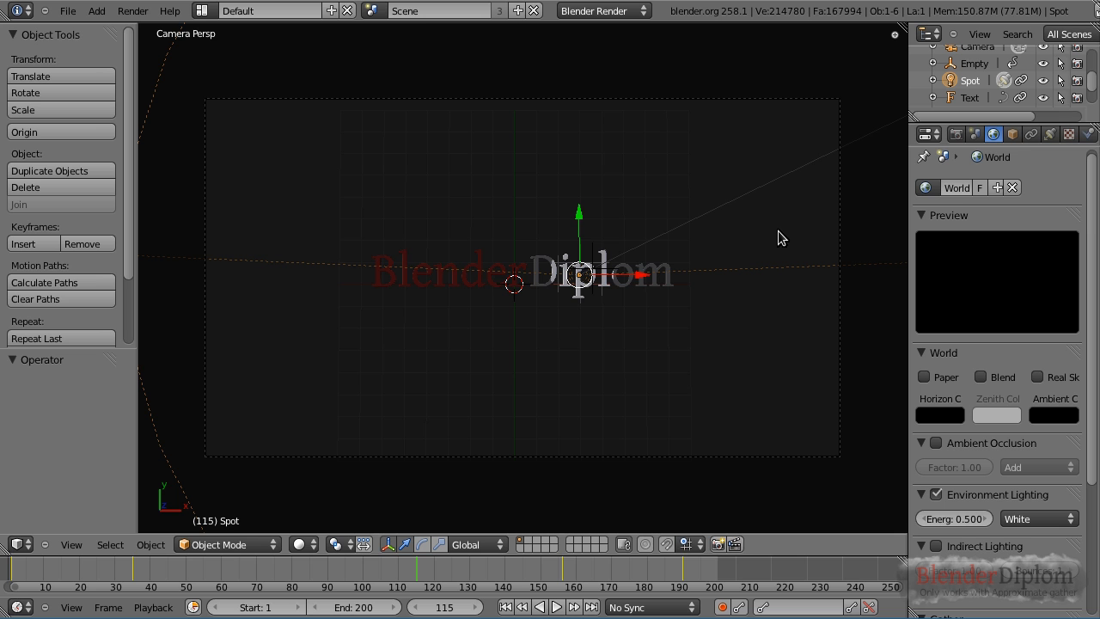
key("KP_3")
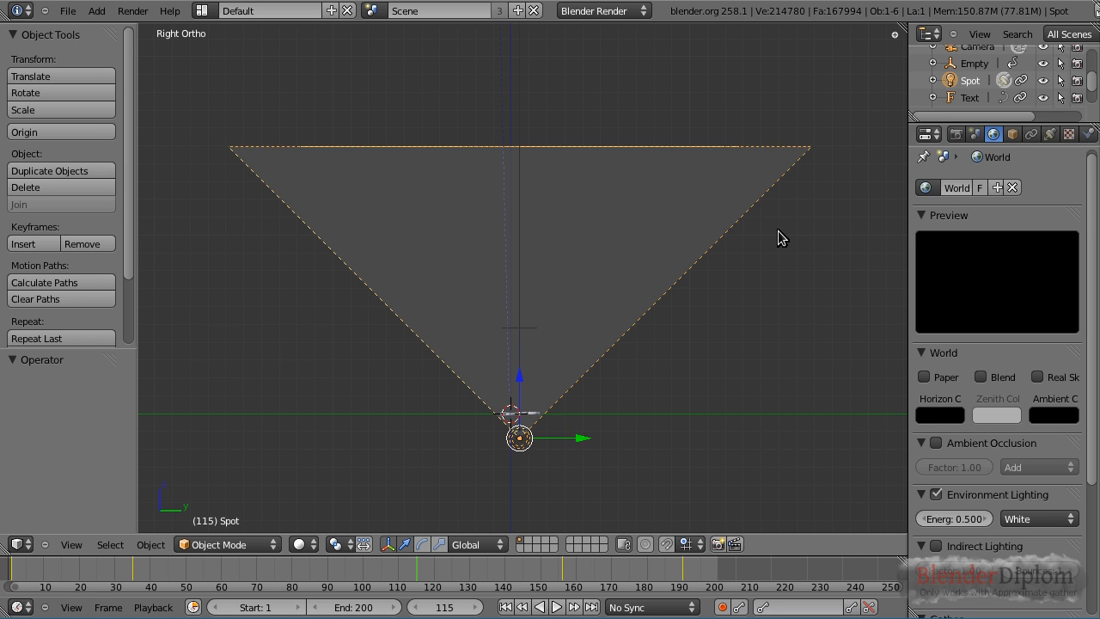
key("KP_1")
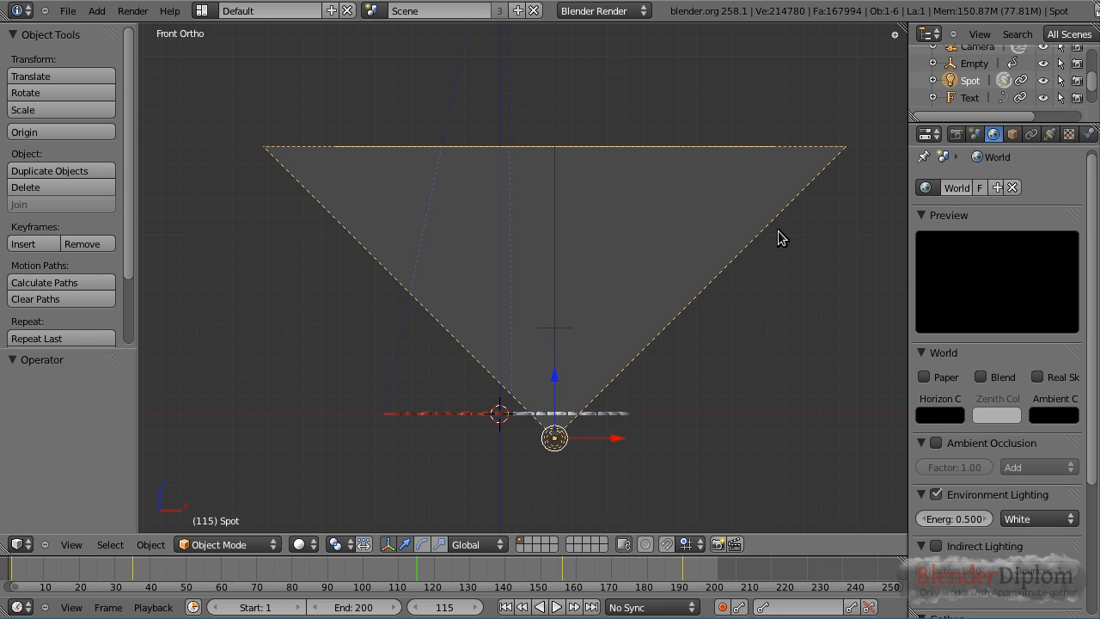
left_click(1051, 134)
scroll(1097, 258, "down", 8)
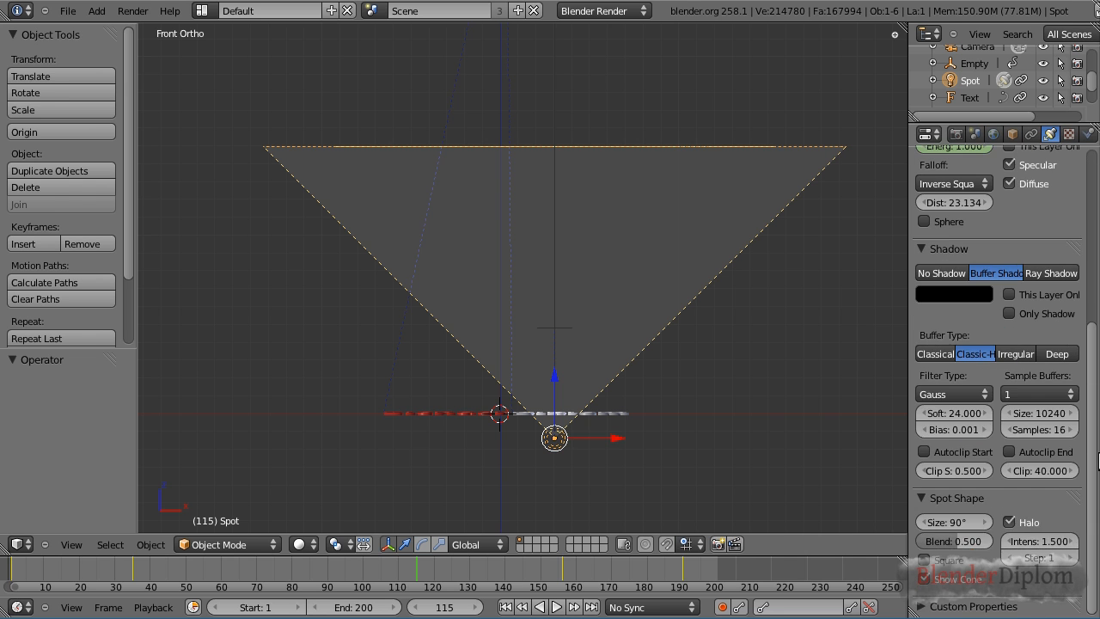
scroll(1097, 258, "up", 8)
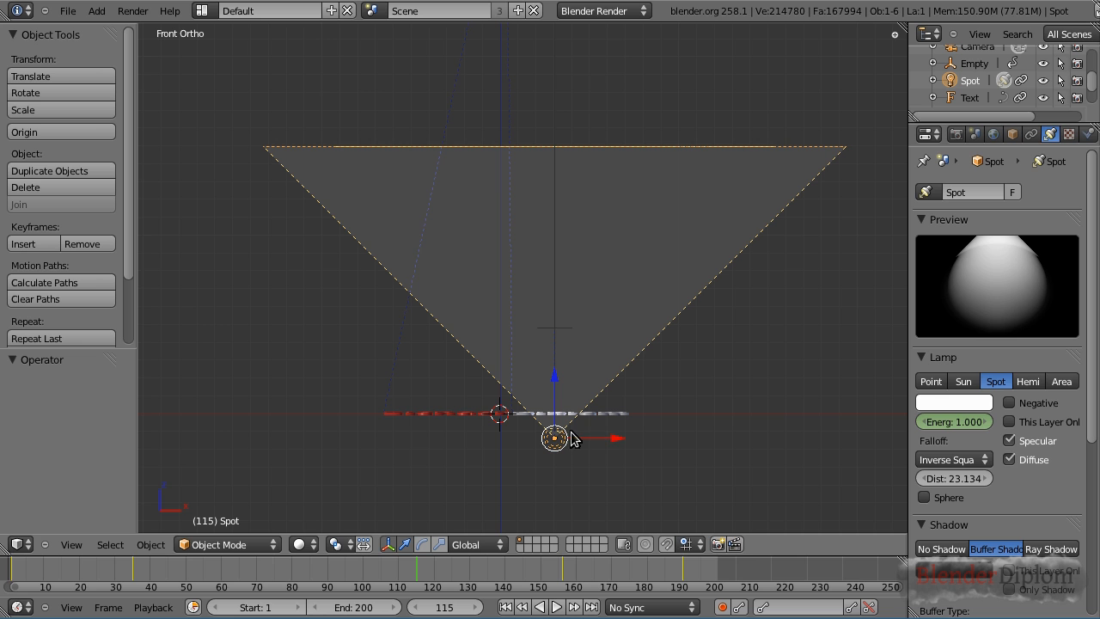
Look through the camera at the spot lamp behind the text and view the rendered image of the light rays
key("KP_0")
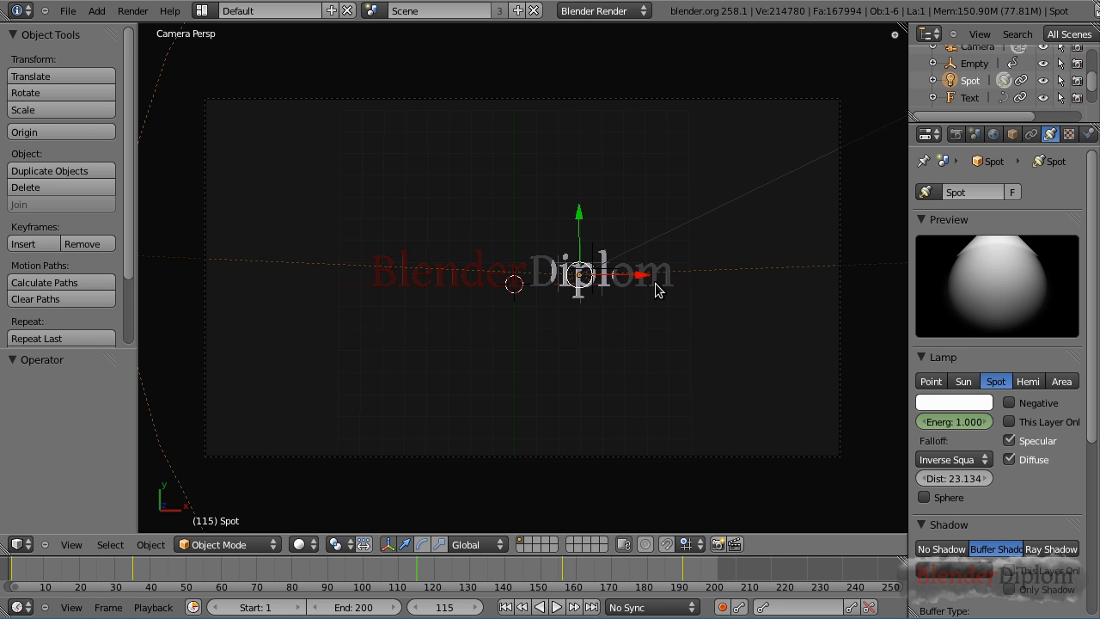
scroll(655, 291, "down", 3)
scroll(655, 290, "up", 5)
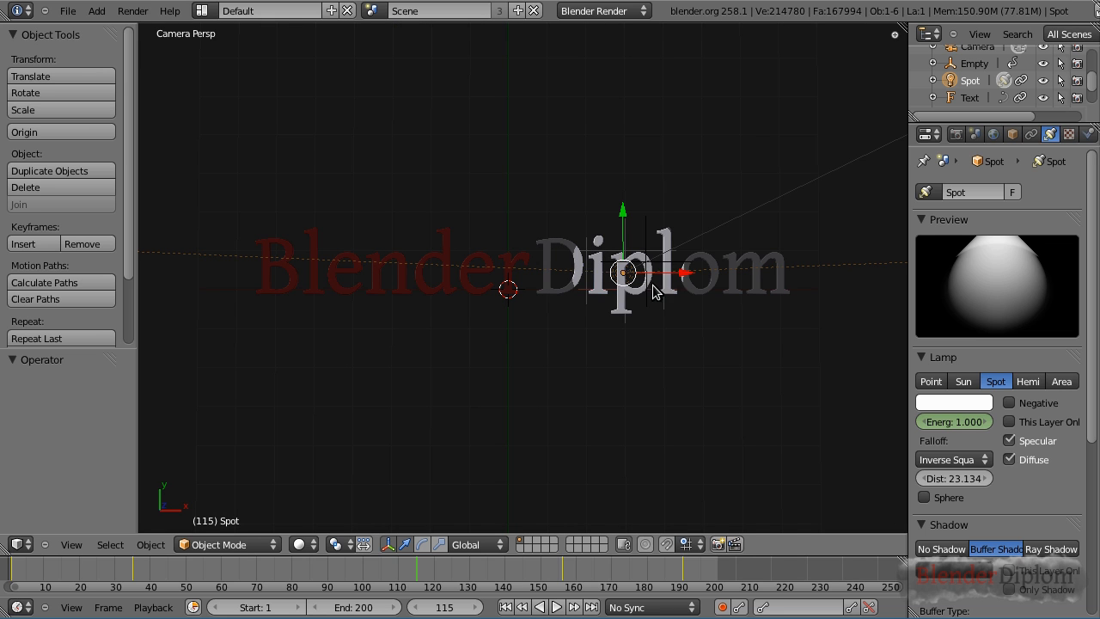
scroll(638, 295, "down", 6)
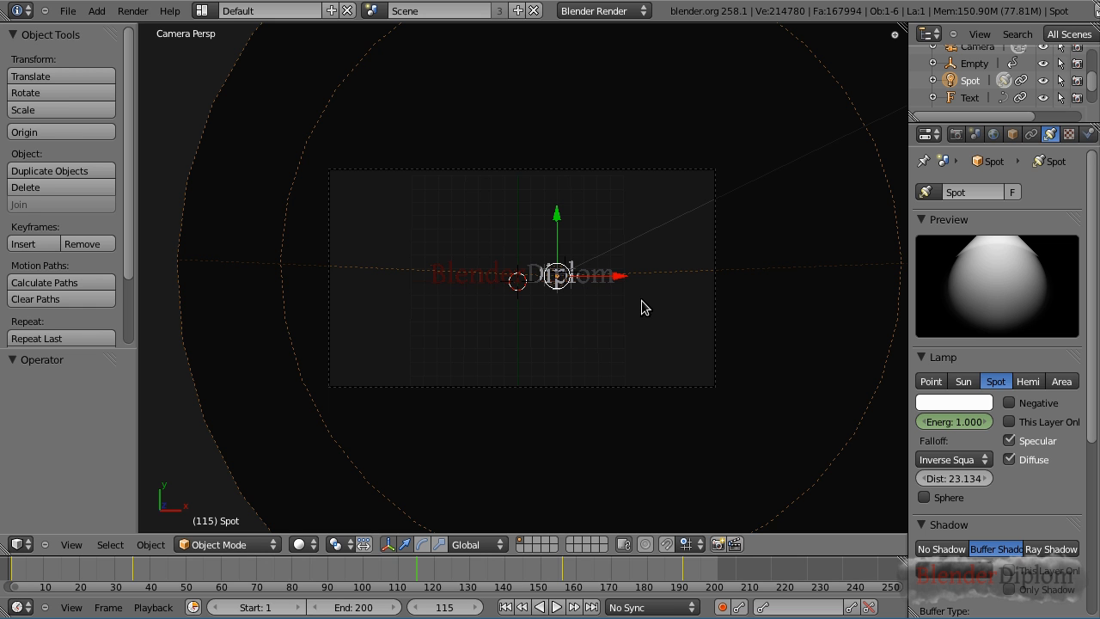
scroll(695, 278, "up", 4)
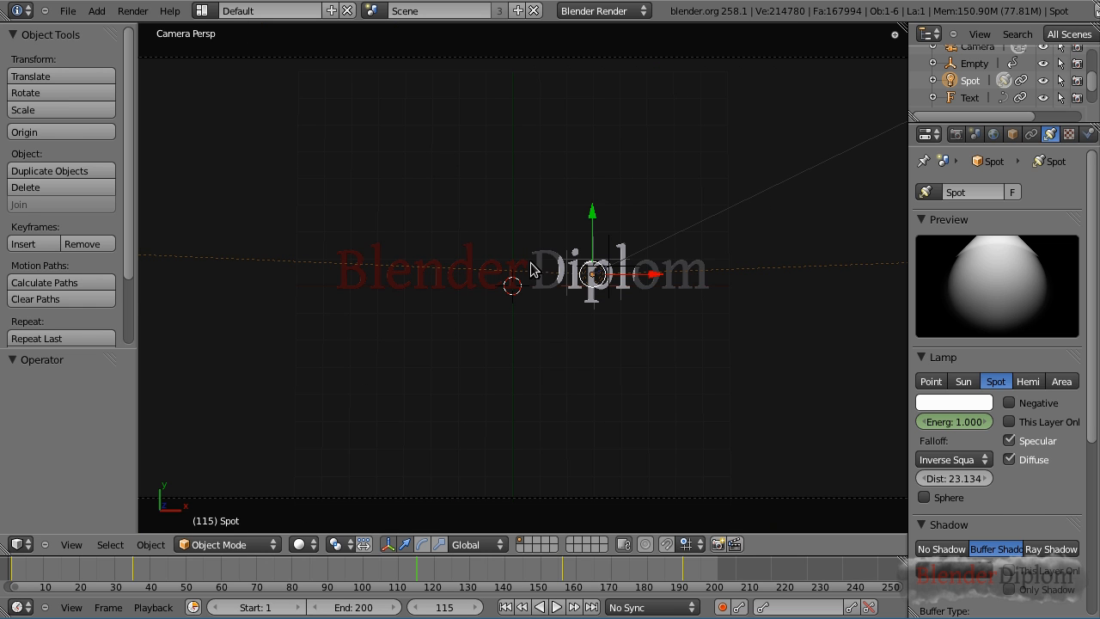
right_click(541, 292)
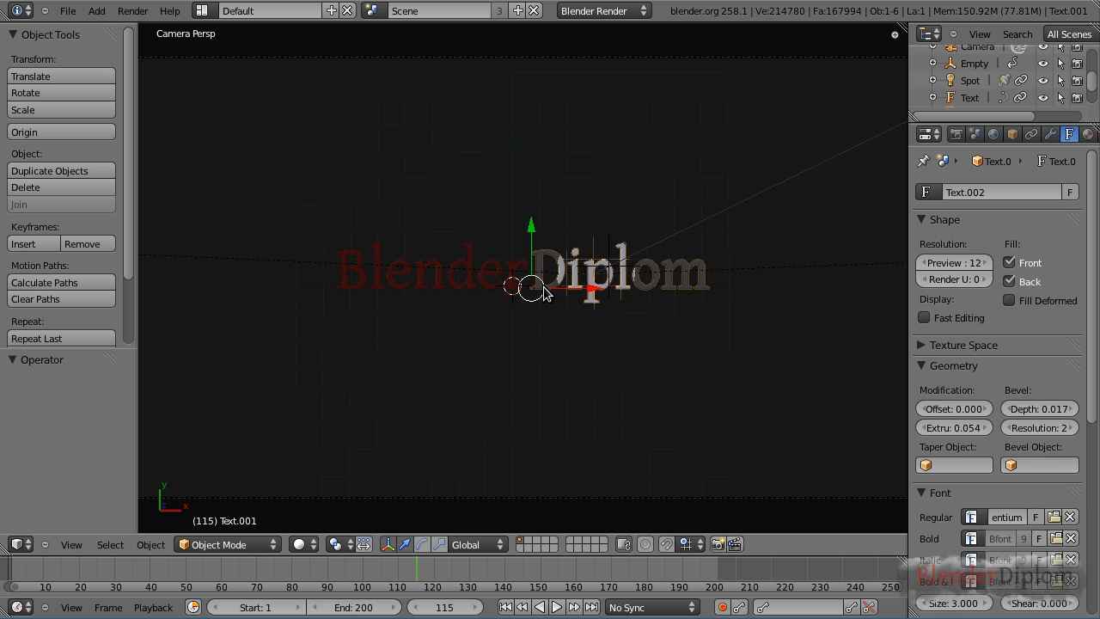
right_click(513, 279)
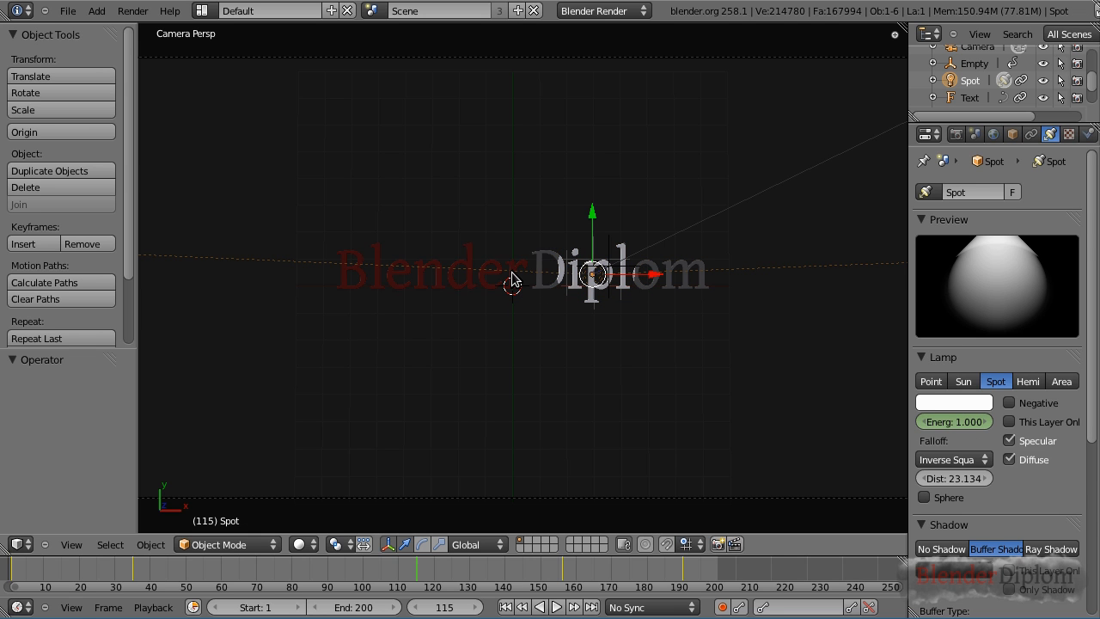
key("F12")
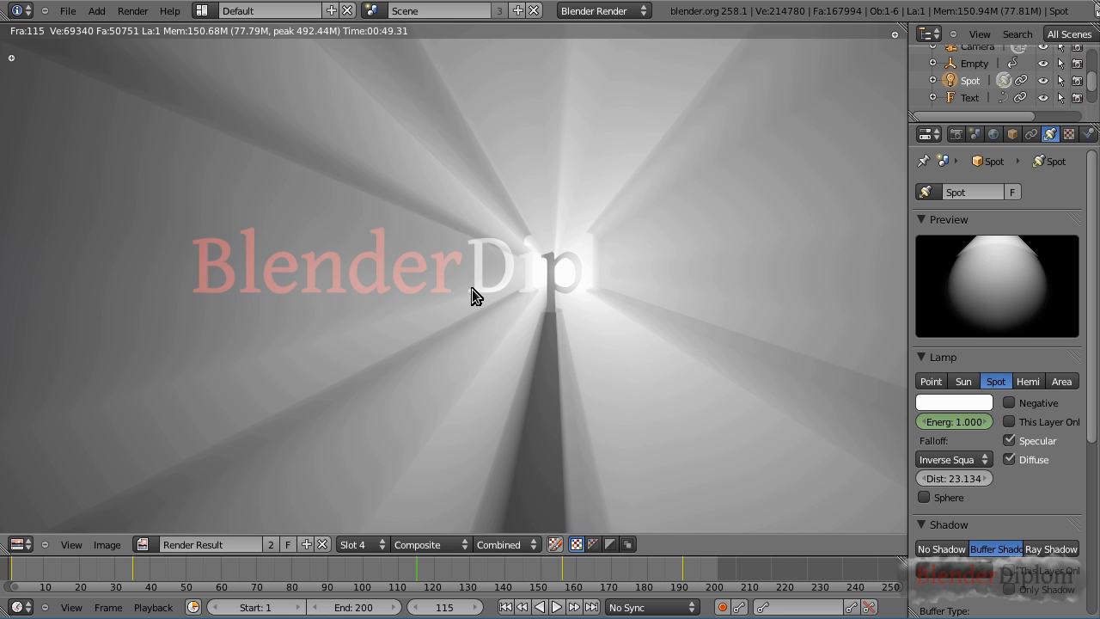
key("Escape")
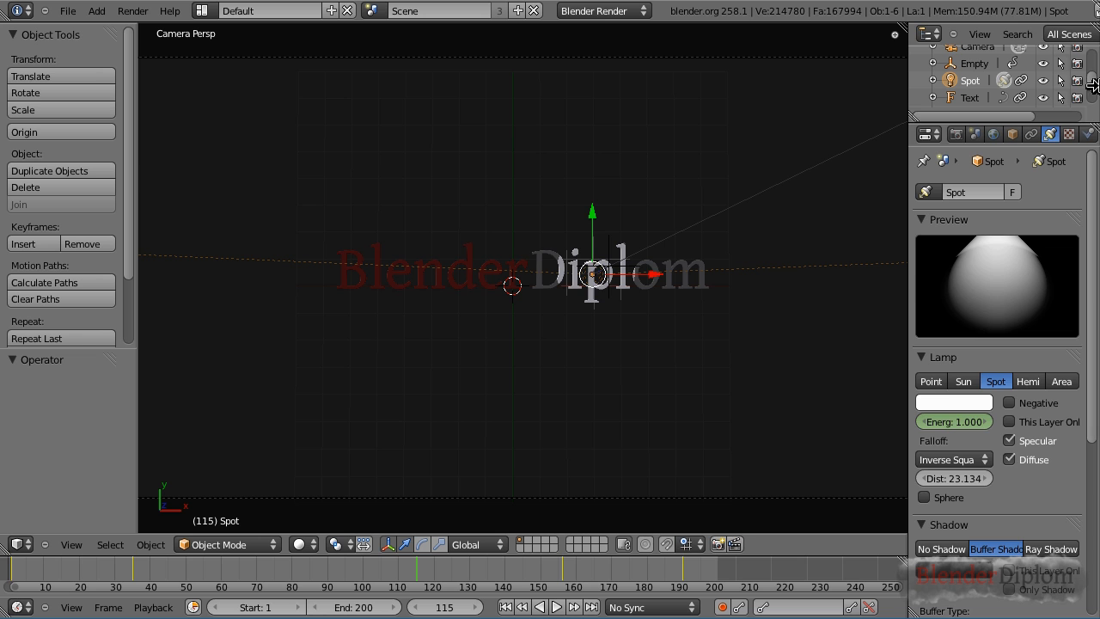
Select the Empty, go to frame 106 and try moving it across the text to see how the highlight follows
left_click(974, 63)
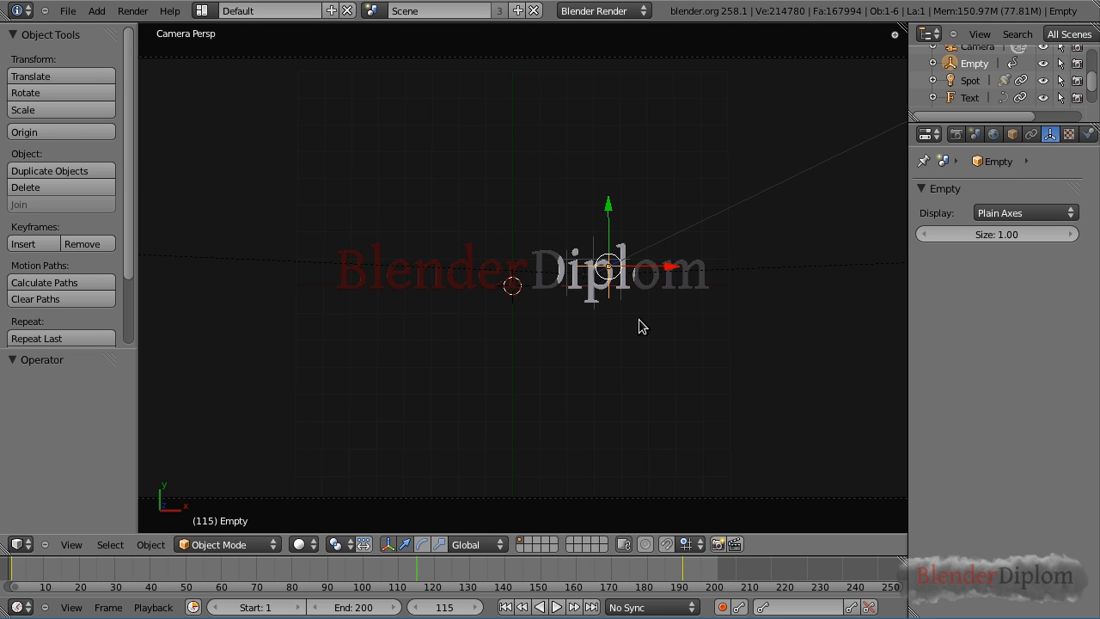
mouse_move(403, 576)
left_mouse_down()
mouse_move(258, 583)
mouse_move(189, 599)
mouse_move(537, 575)
mouse_move(209, 590)
mouse_move(511, 589)
mouse_move(384, 585)
left_mouse_up()
key("g")
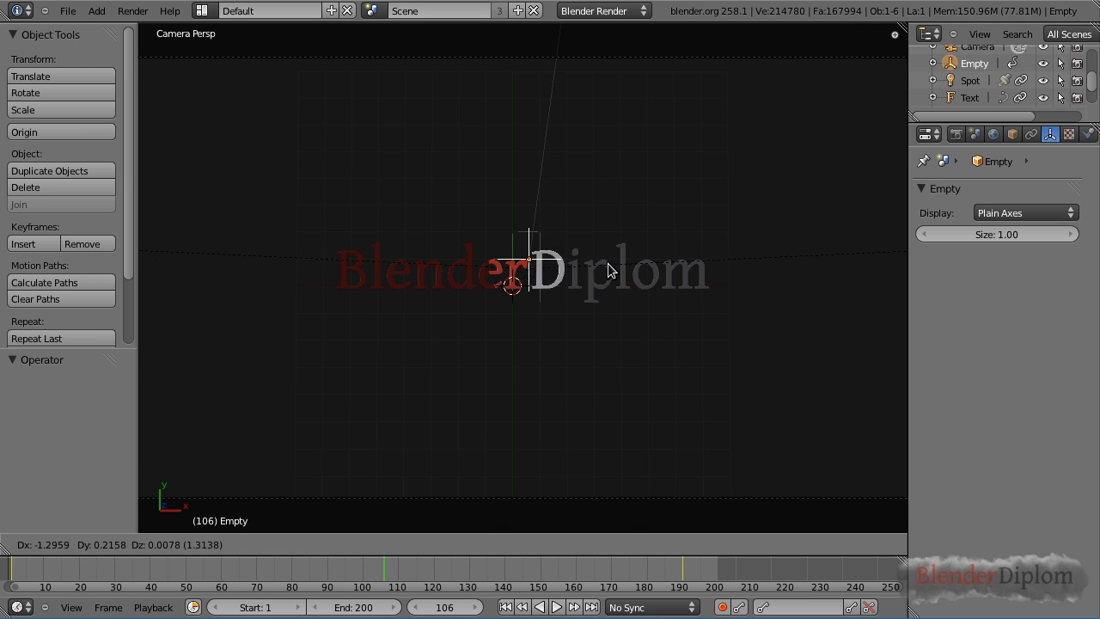
right_click(614, 272)
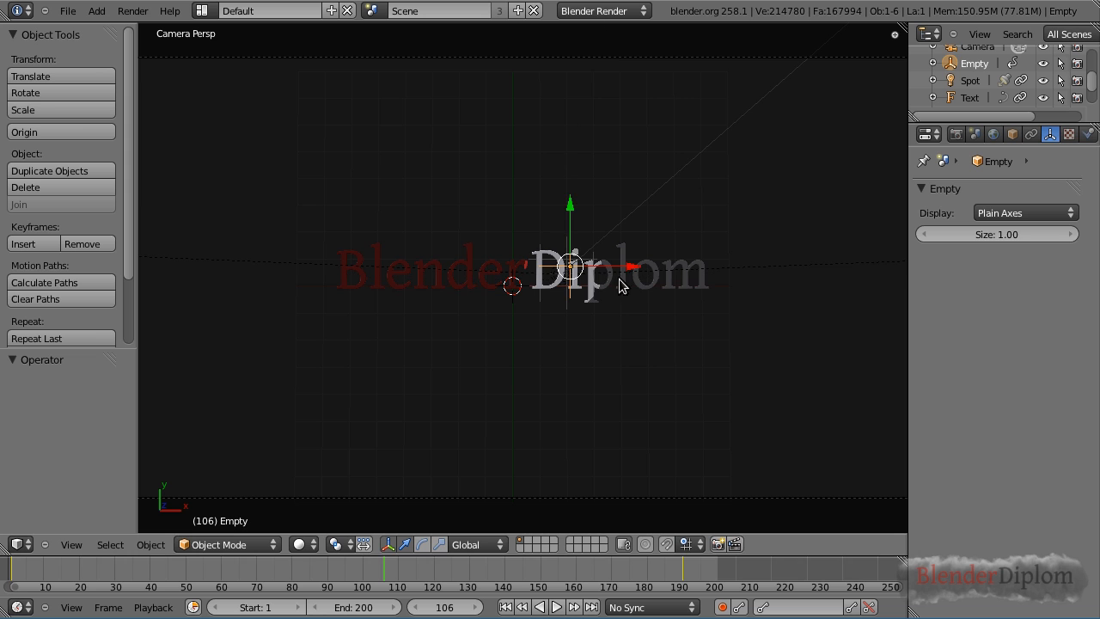
Select the "Diplom" text and examine its material's Blend texture settings
right_click(620, 280)
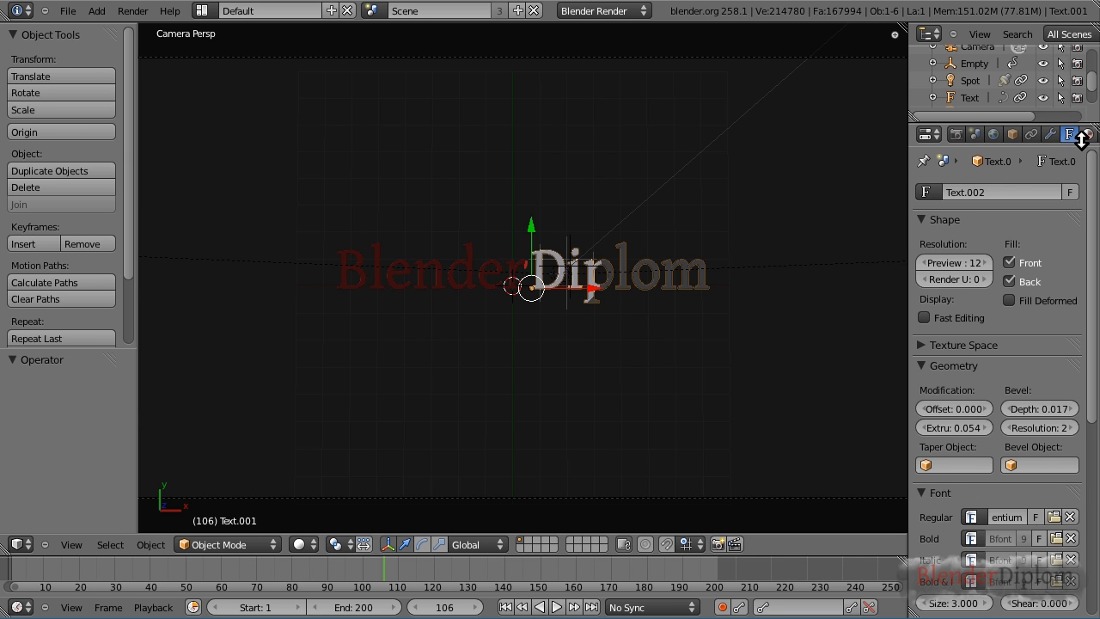
scroll(1065, 140, "down", 2)
left_click(1066, 134)
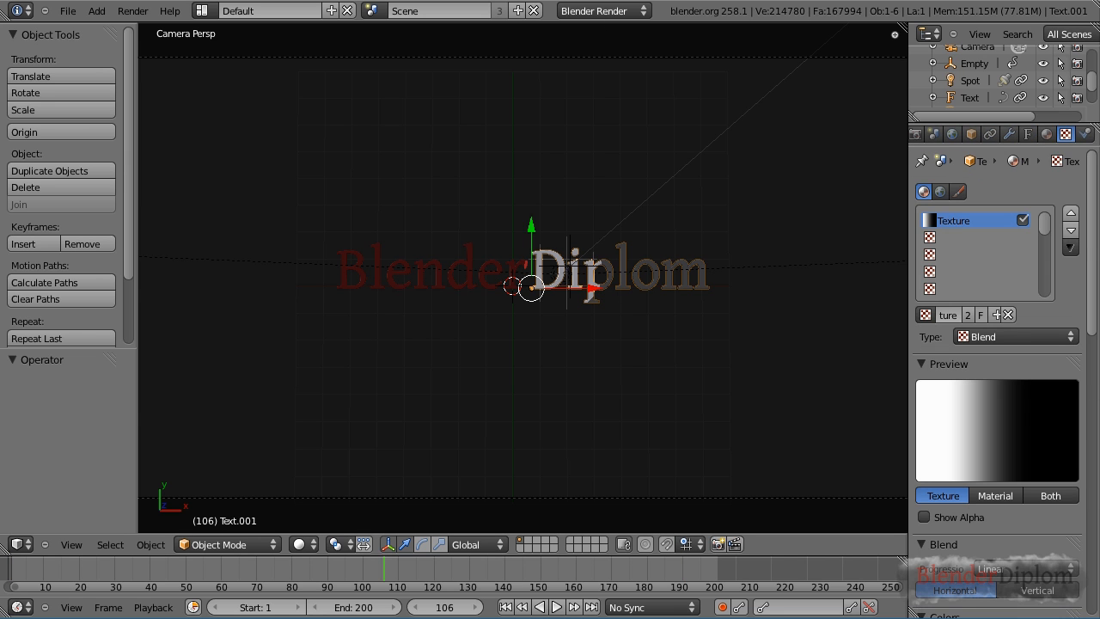
left_click_drag(1095, 246, 1090, 295)
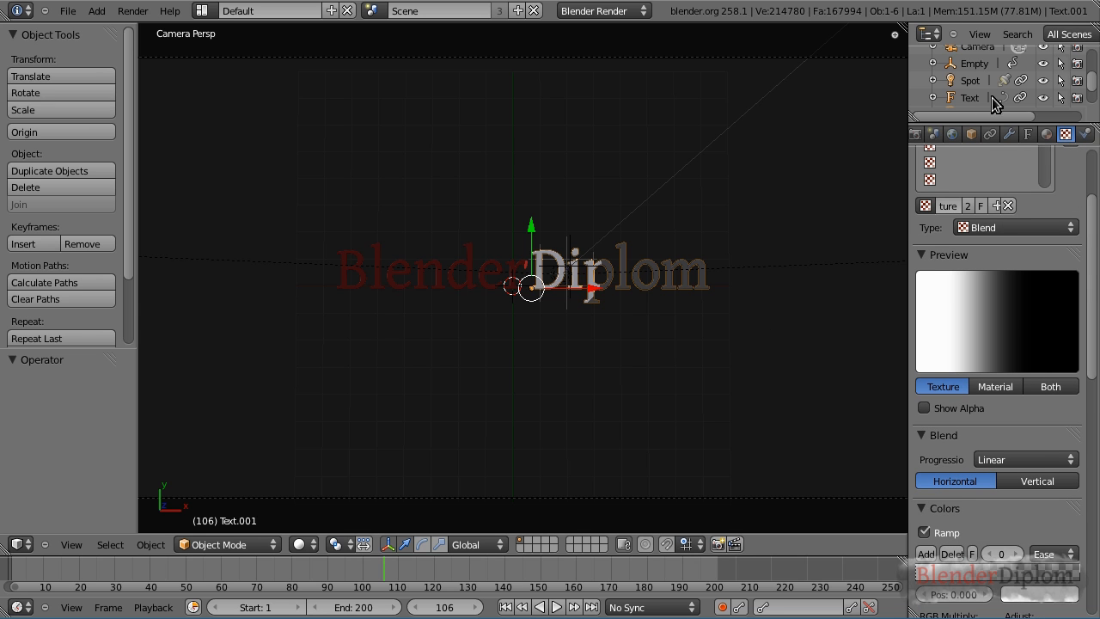
Try moving the Empty back over the "Blender" text to preview the texture highlight
left_click(963, 68)
key("g")
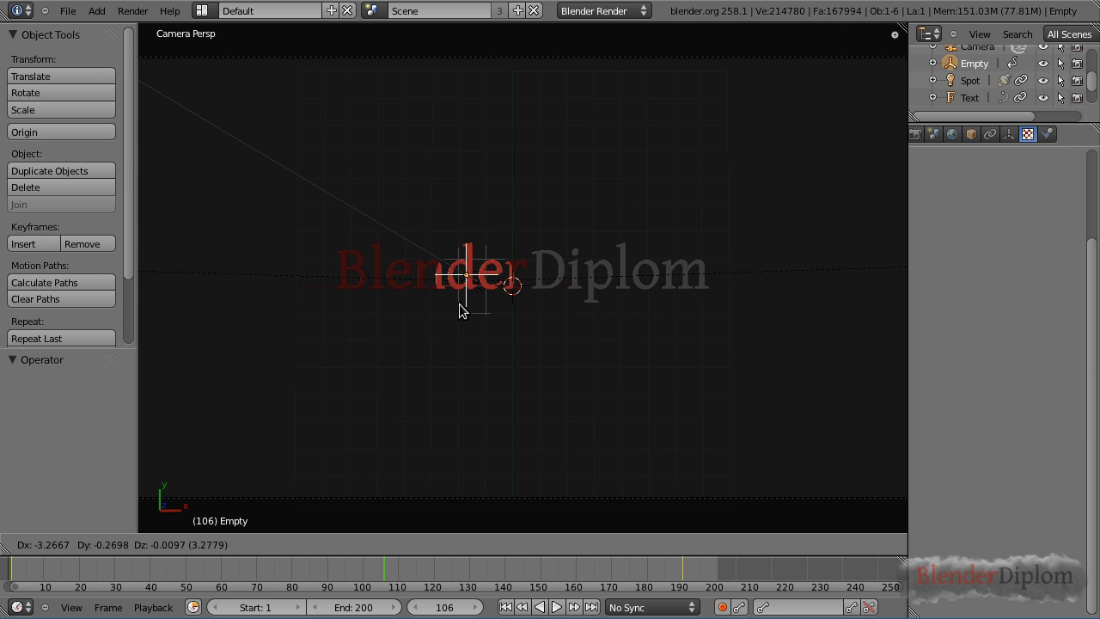
key("Escape")
Switch to the Compositing screen layout and spread out the Scale and Value nodes in the node tree
left_click(206, 10)
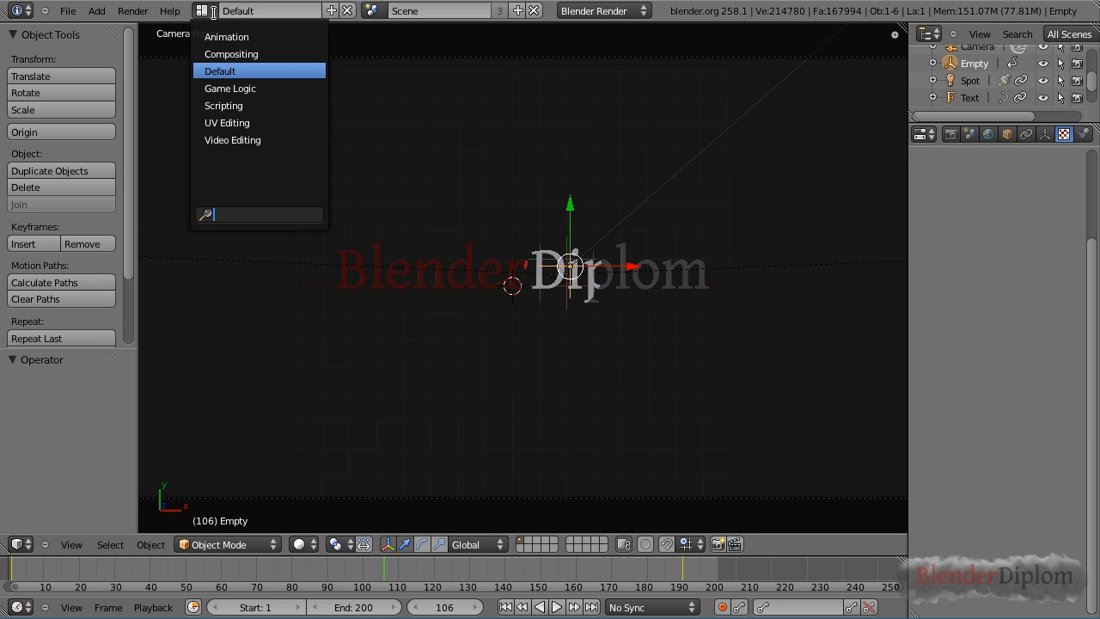
left_click(232, 54)
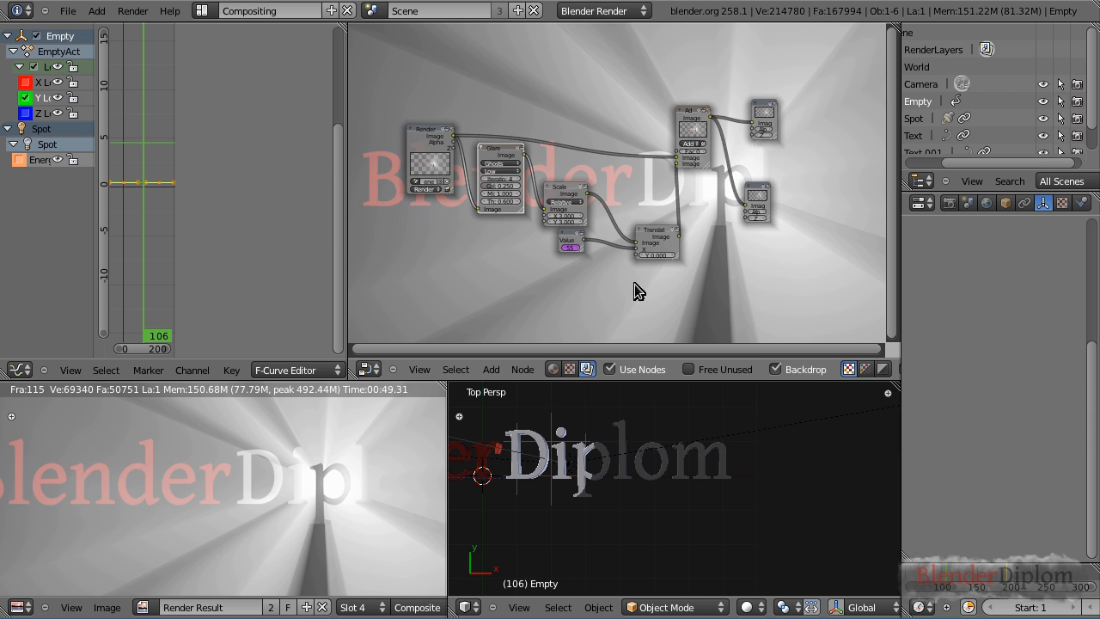
scroll(711, 208, "up", 2)
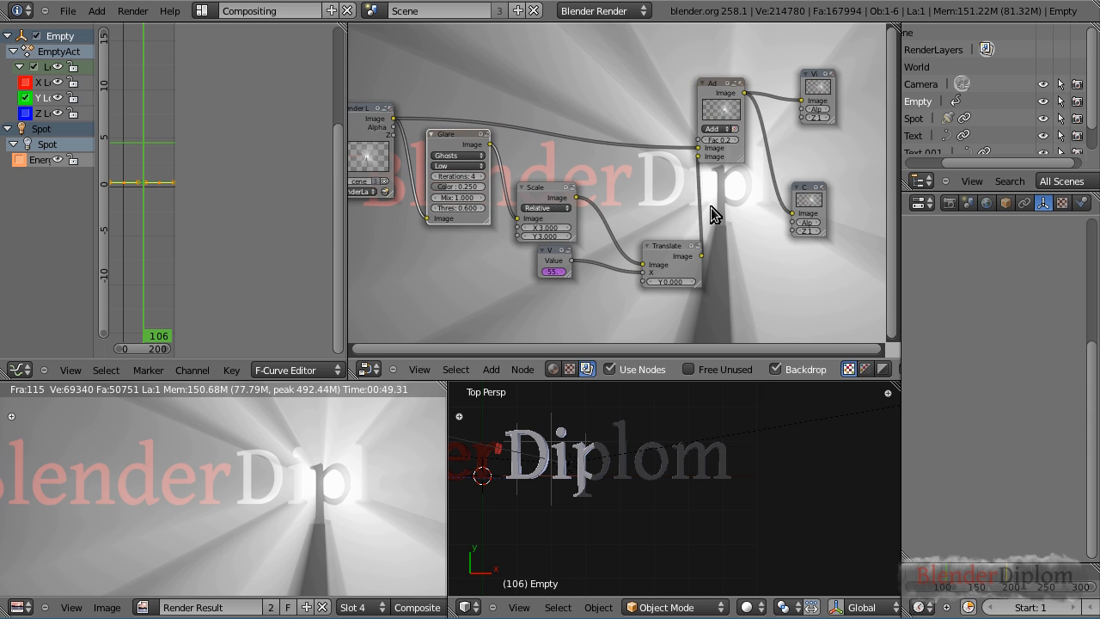
left_click_drag(540, 194, 546, 154)
left_click_drag(553, 253, 525, 267)
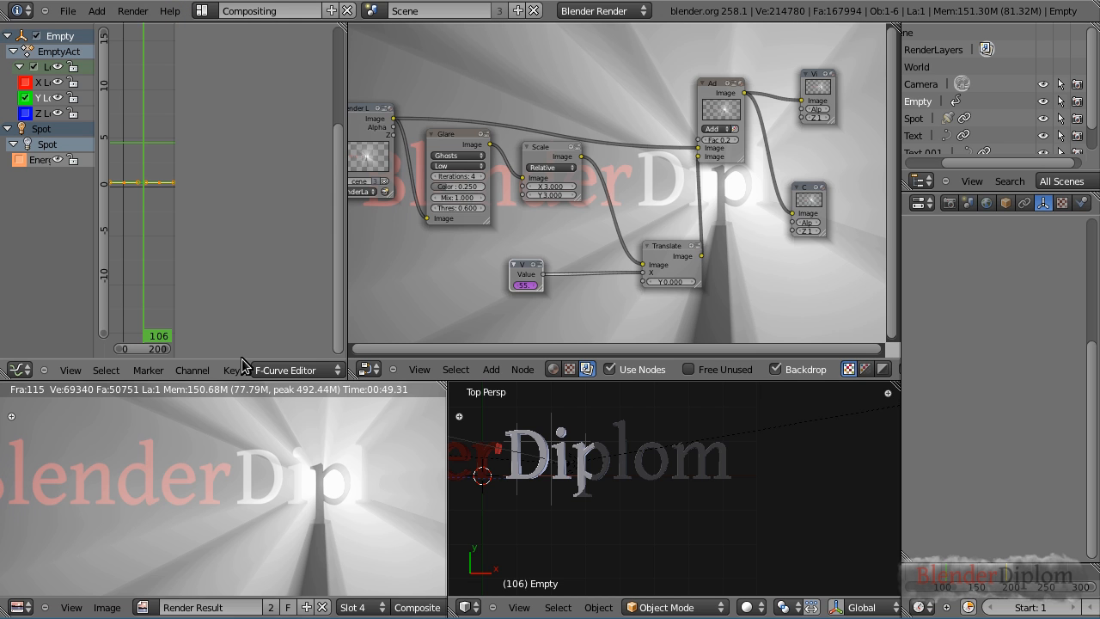
Show the Drivers in the graph editor and examine the Value node driver's expression, variable and modifier settings
left_click(286, 370)
left_click(286, 333)
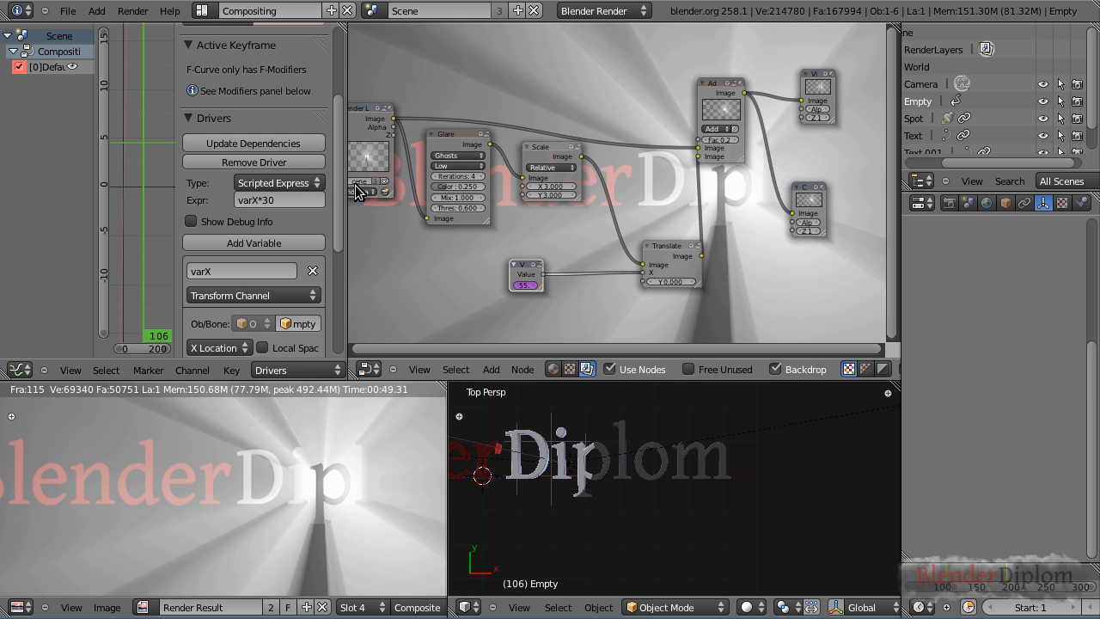
left_click_drag(337, 197, 340, 277)
Try moving the Empty along the text in the 3D view, and undo the move
scroll(601, 477, "down", 2)
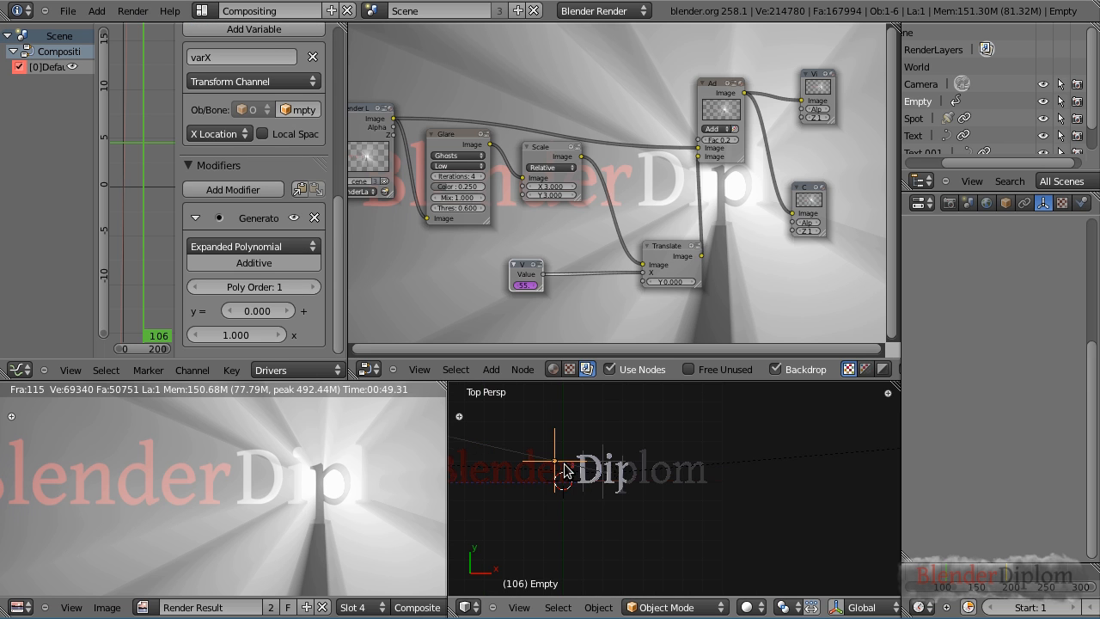
key("g")
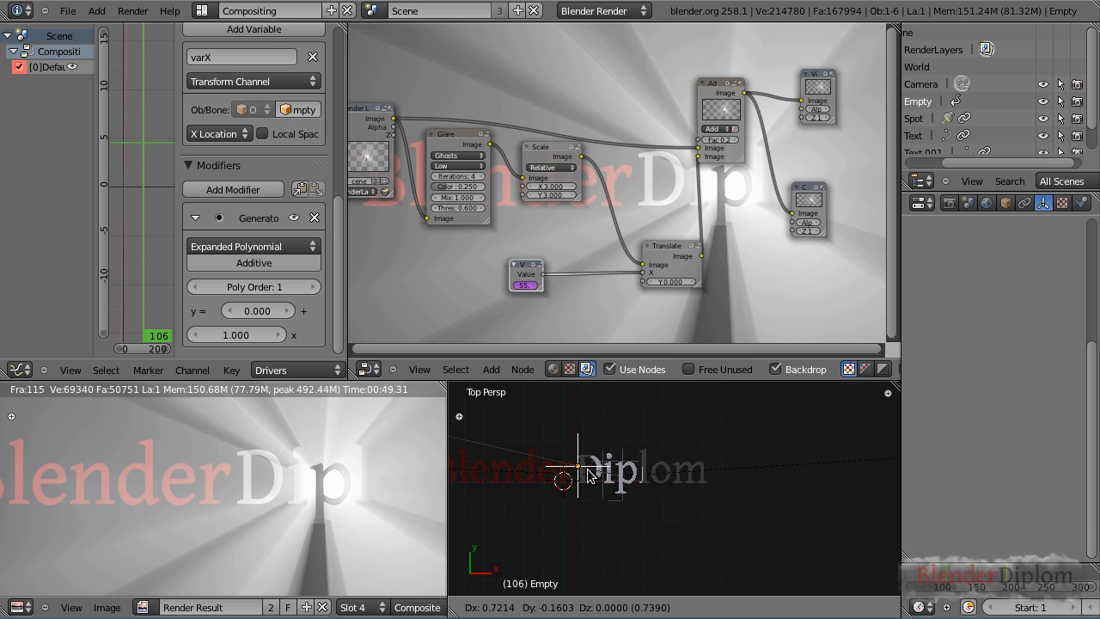
left_click(589, 477)
key("ctrl+z")
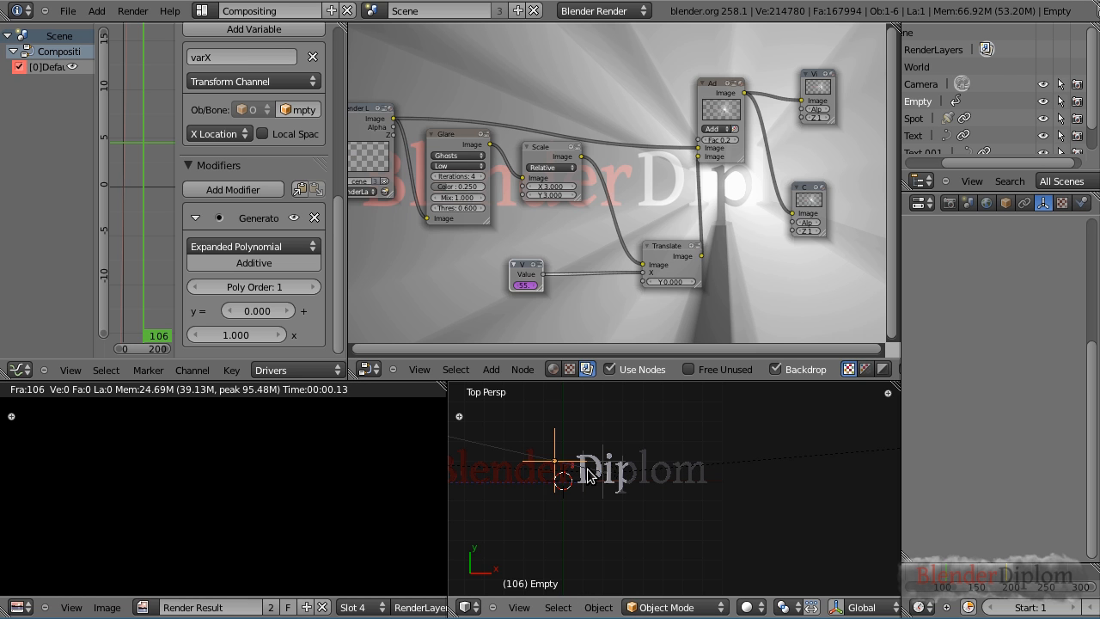
Start a new default scene and select its lamp
left_click(67, 11)
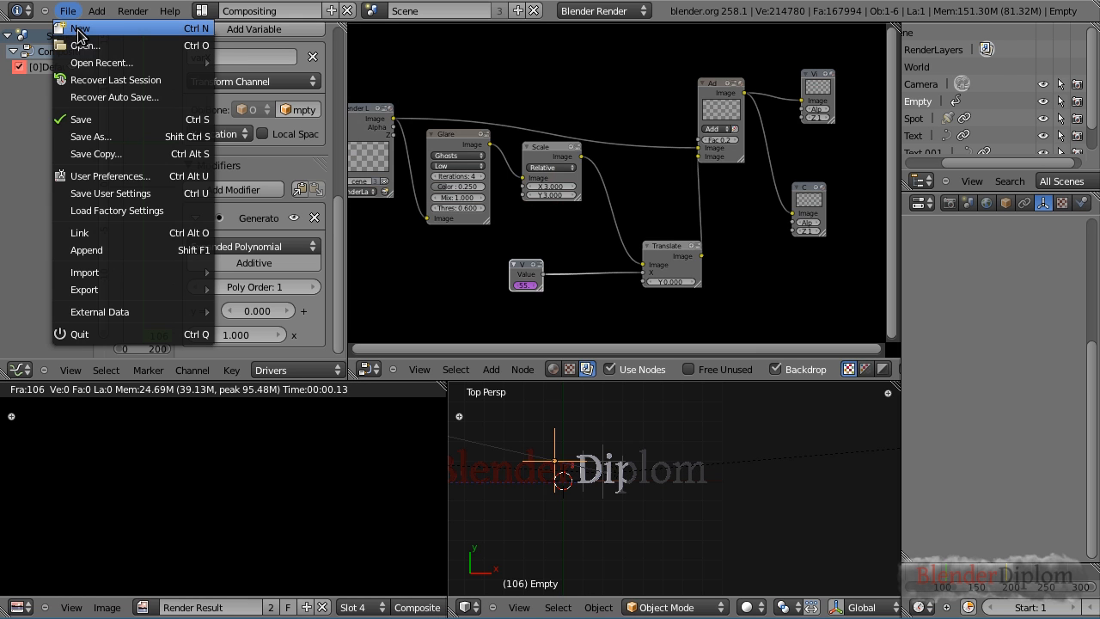
left_click(78, 31)
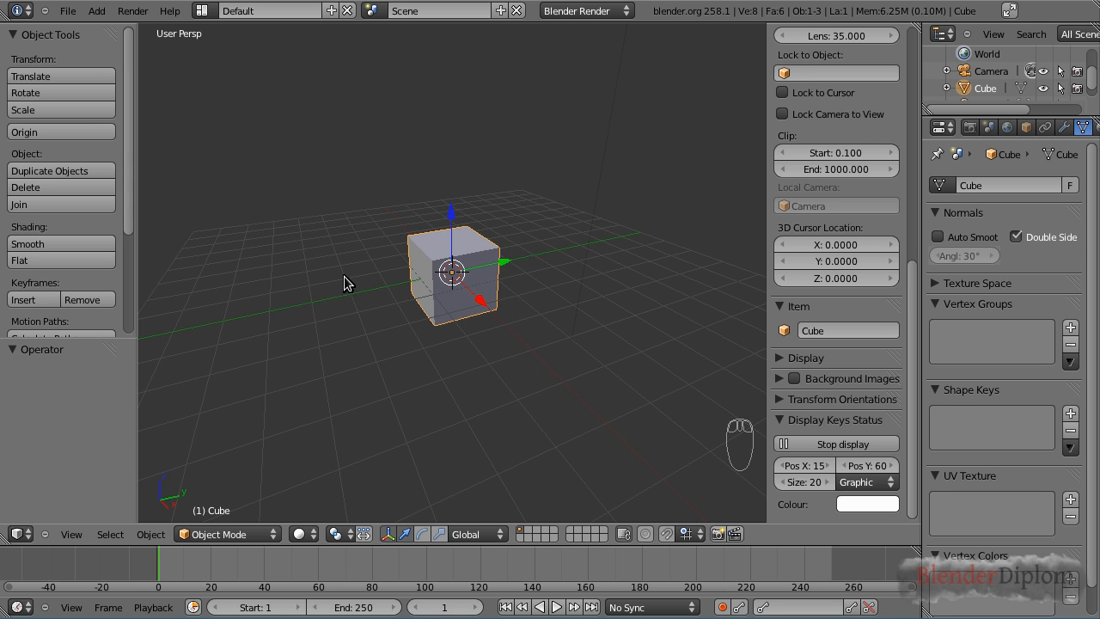
scroll(511, 322, "down", 4)
right_click(545, 134)
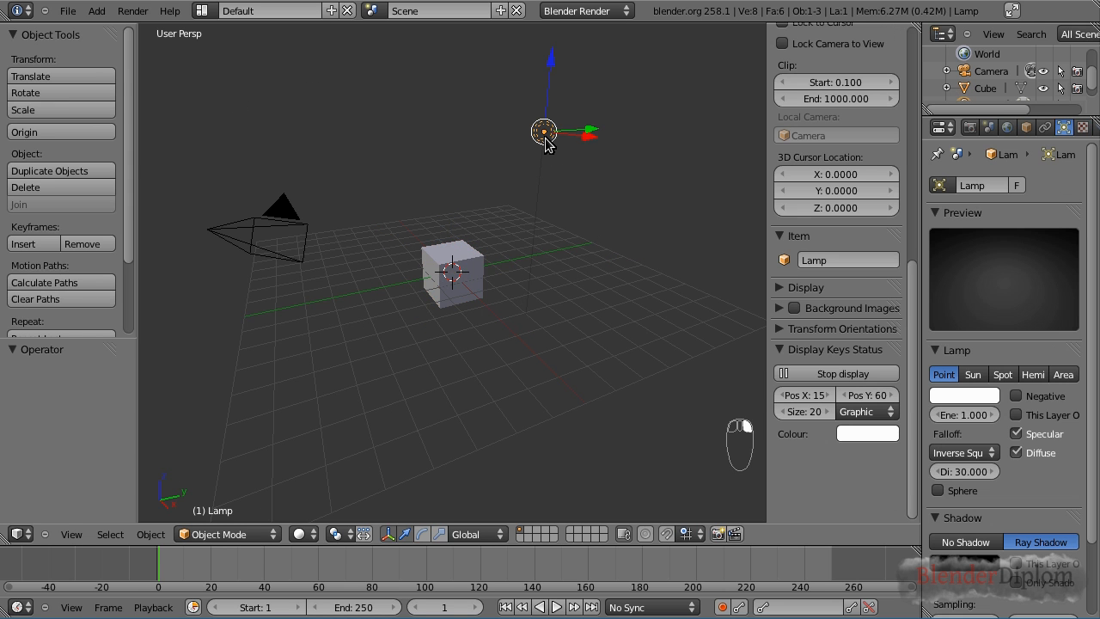
Add the cube to the lamp selection and delete both objects from the scene
right_click(464, 277)
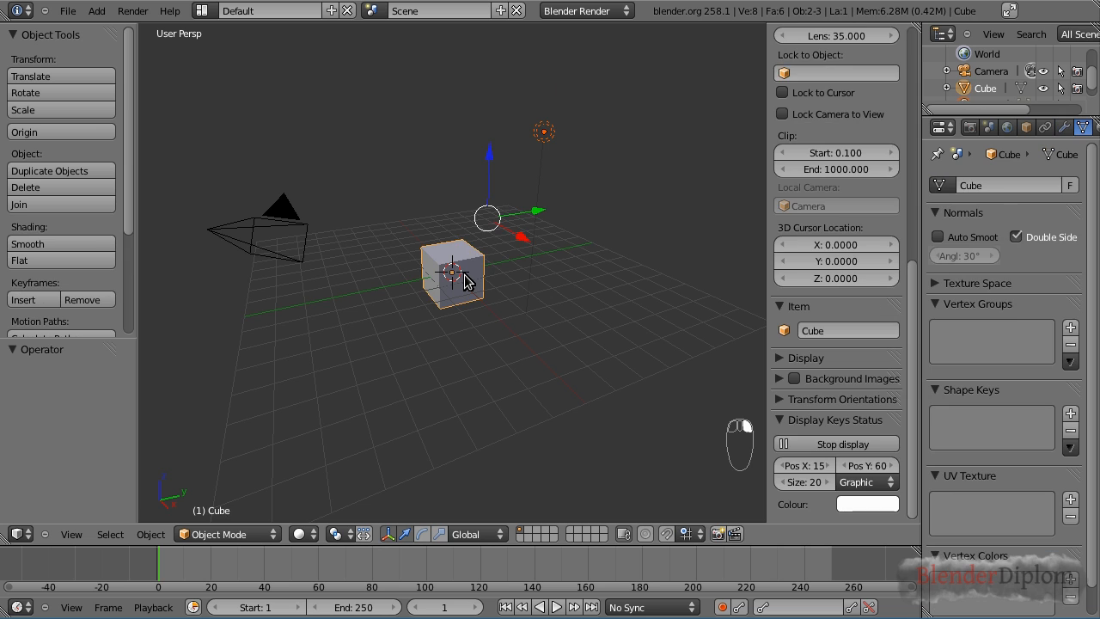
key("x")
left_click(467, 279)
Clear the camera's location and rotation so it sits unrotated at the origin
right_click(301, 269)
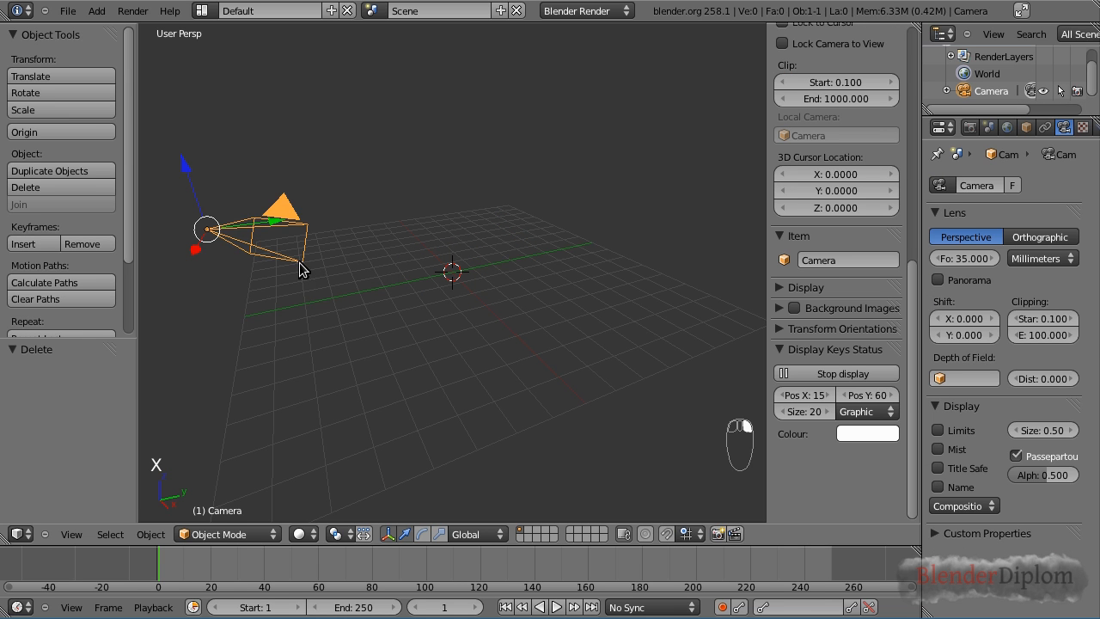
key("alt+g")
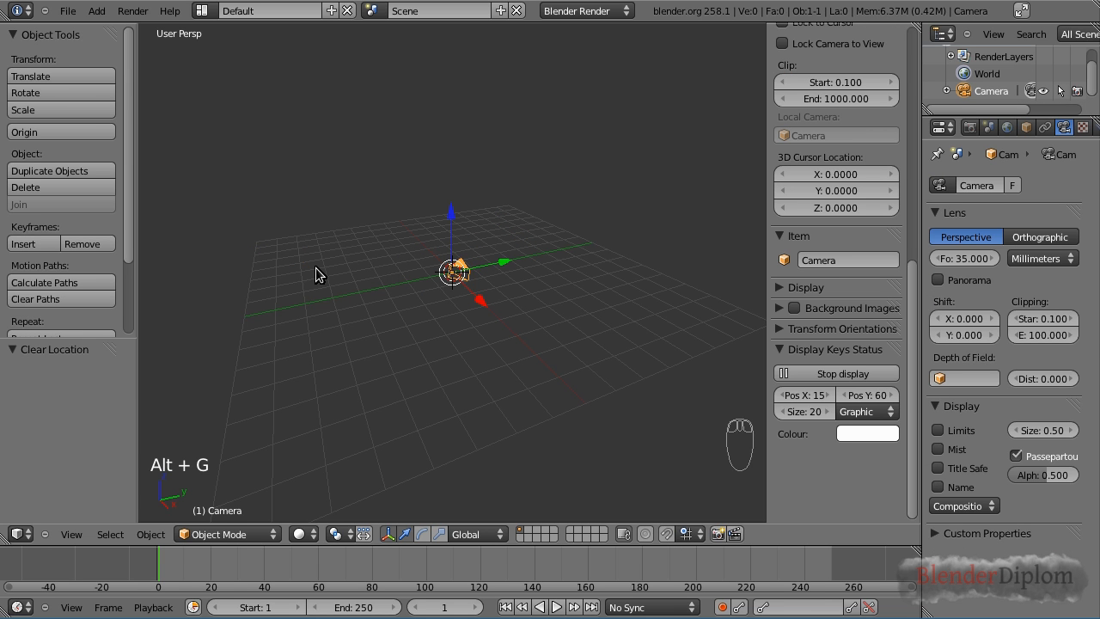
key("alt+r")
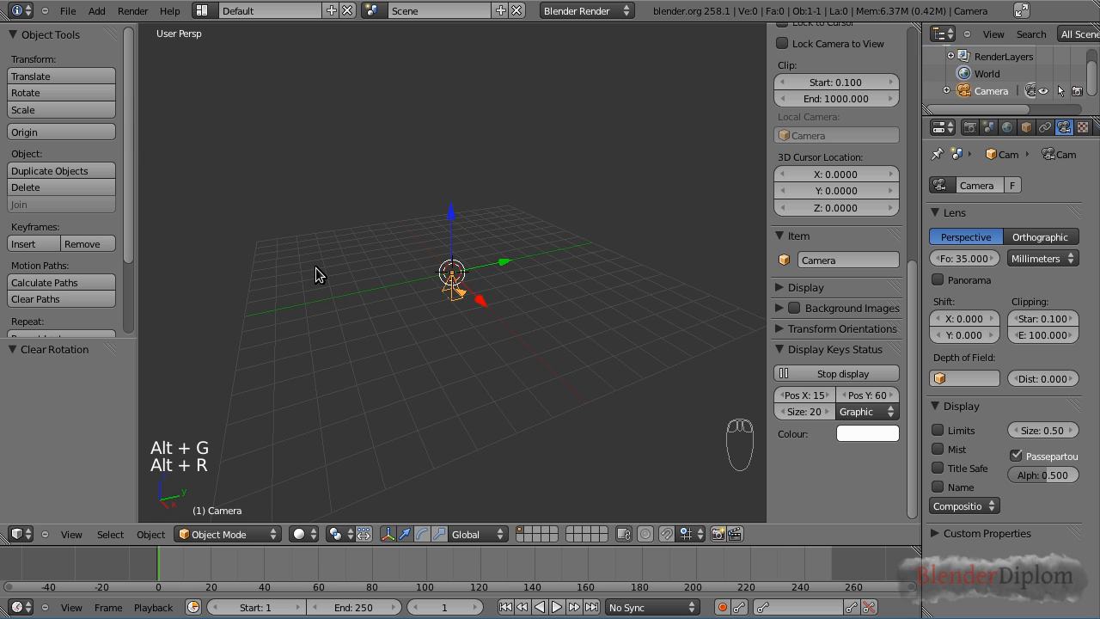
Raise the camera about 5.3 units along Z, look through it, and move it about 5.6 units further back along its local Z
key("g")
key("z")
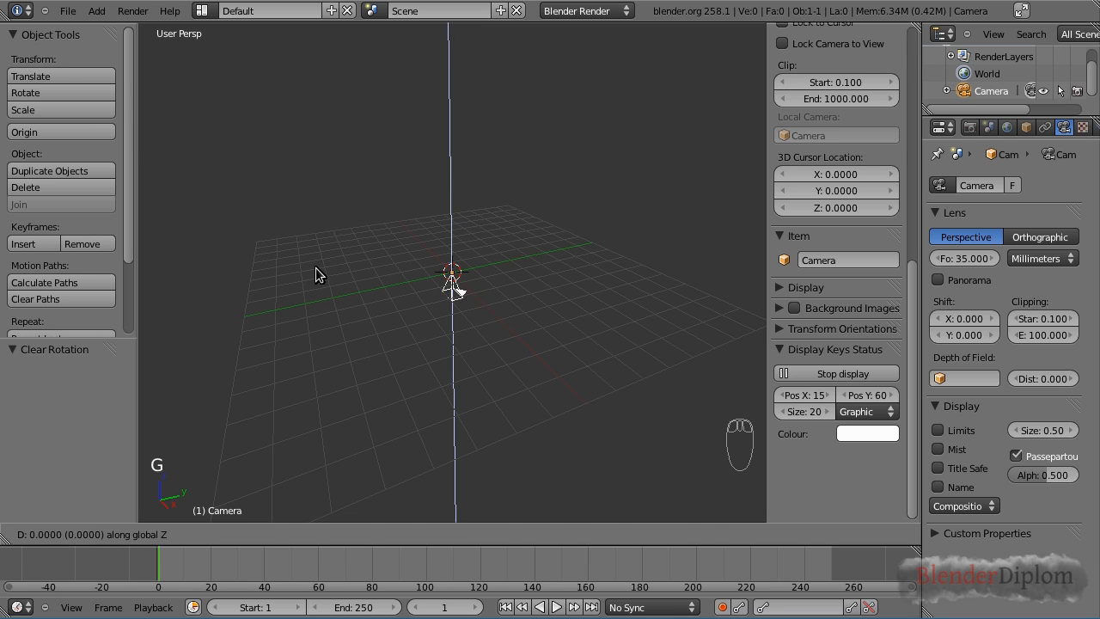
left_click(305, 140)
key("KP_0")
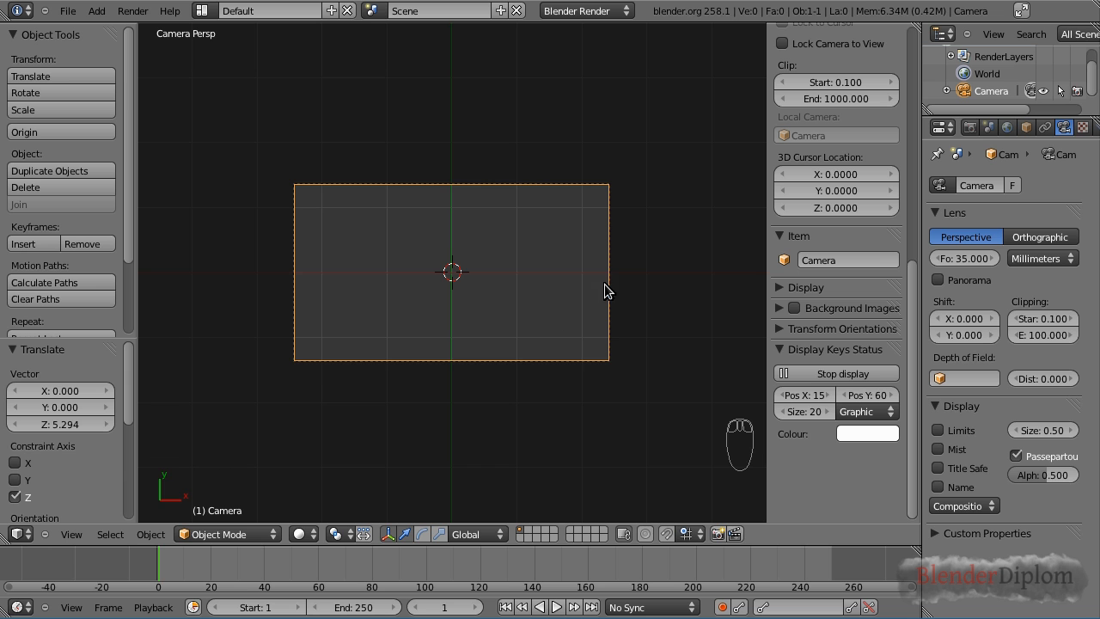
key("g")
key("z")
key("z")
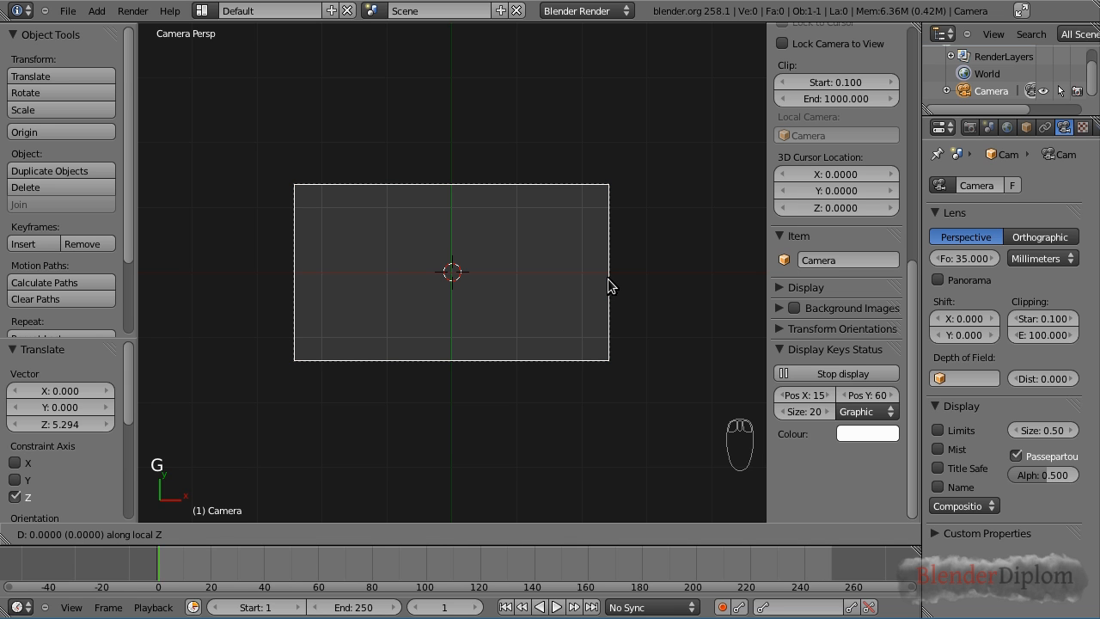
left_click(612, 353)
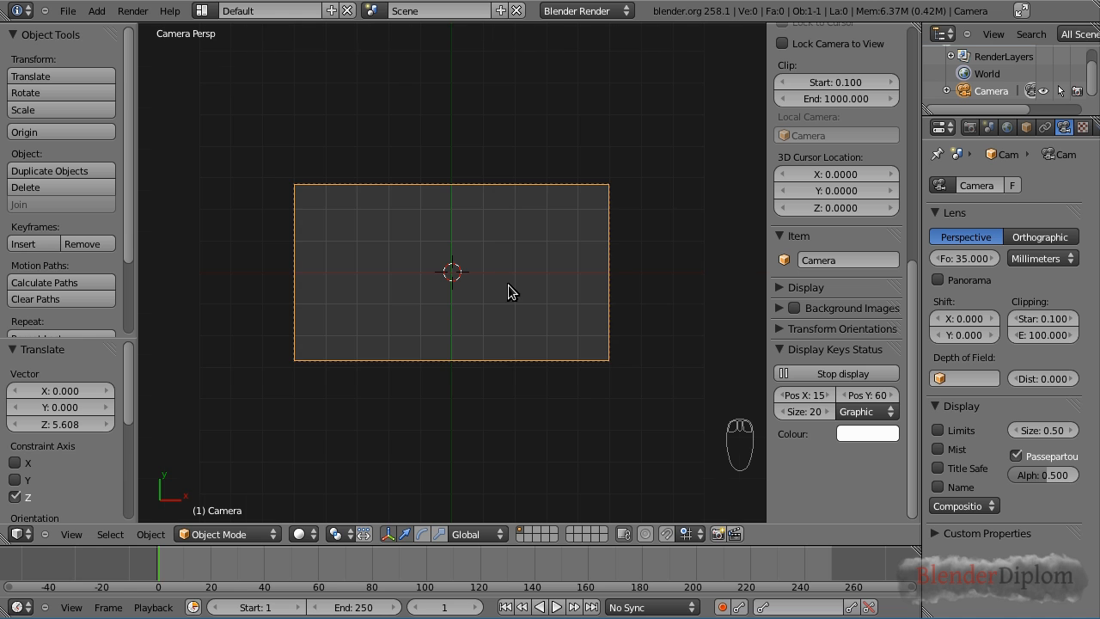
Add a text object at the centre of the camera view
scroll(508, 284, "up", 3)
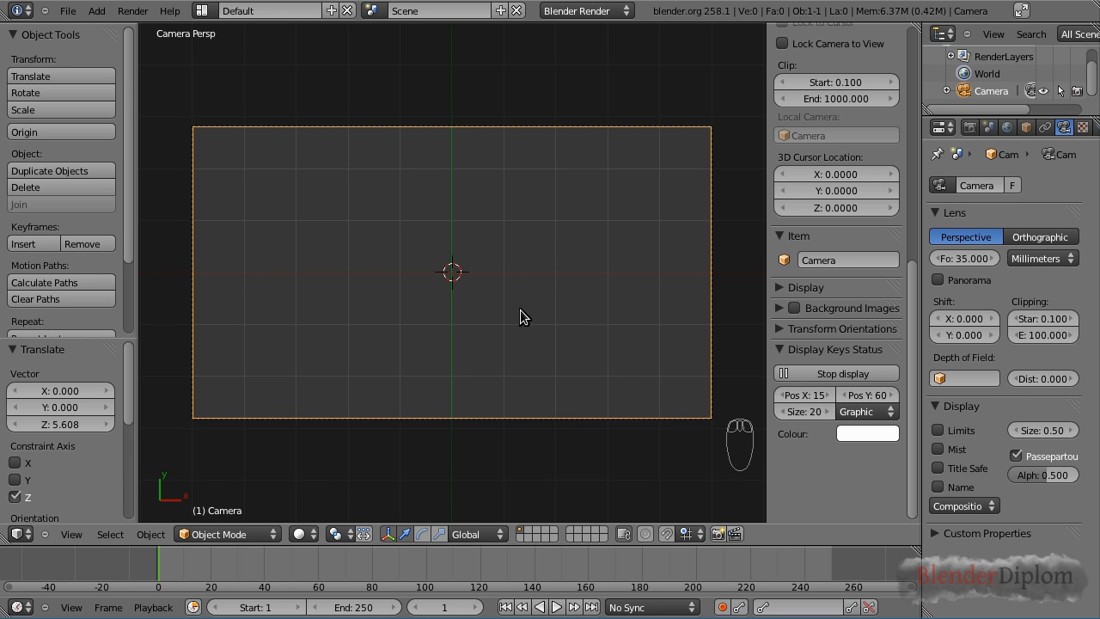
key("shift+a")
mouse_move(461, 285)
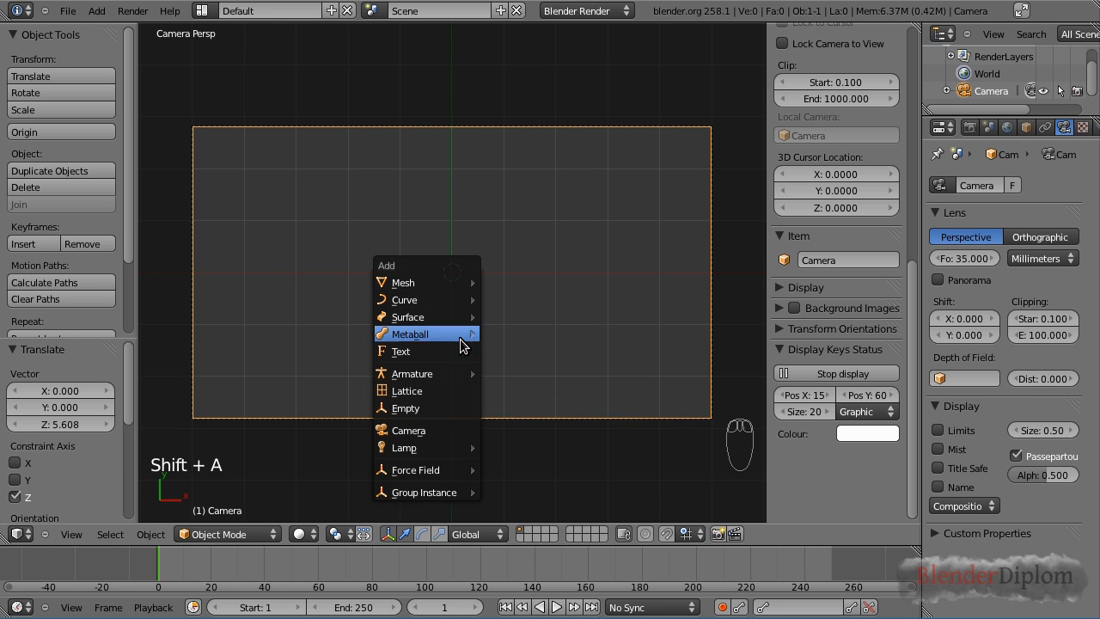
left_click(441, 351)
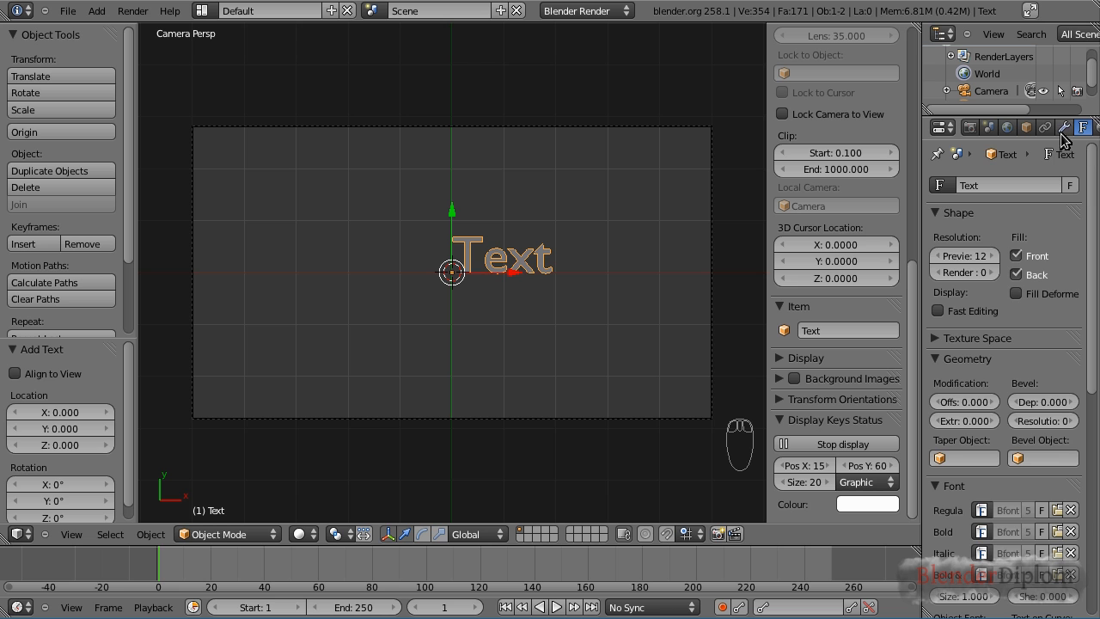
Load GenR102.ttf from the ttf-sil-gentium-1.02 folder as the text's regular font
left_click_drag(1092, 348, 1091, 409)
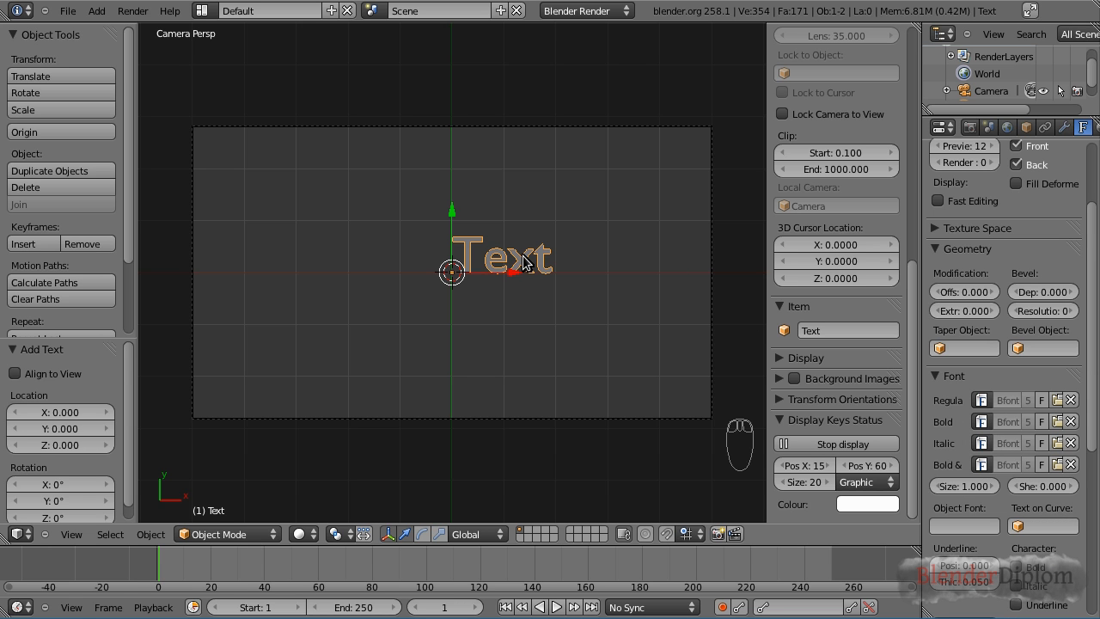
left_click(980, 402)
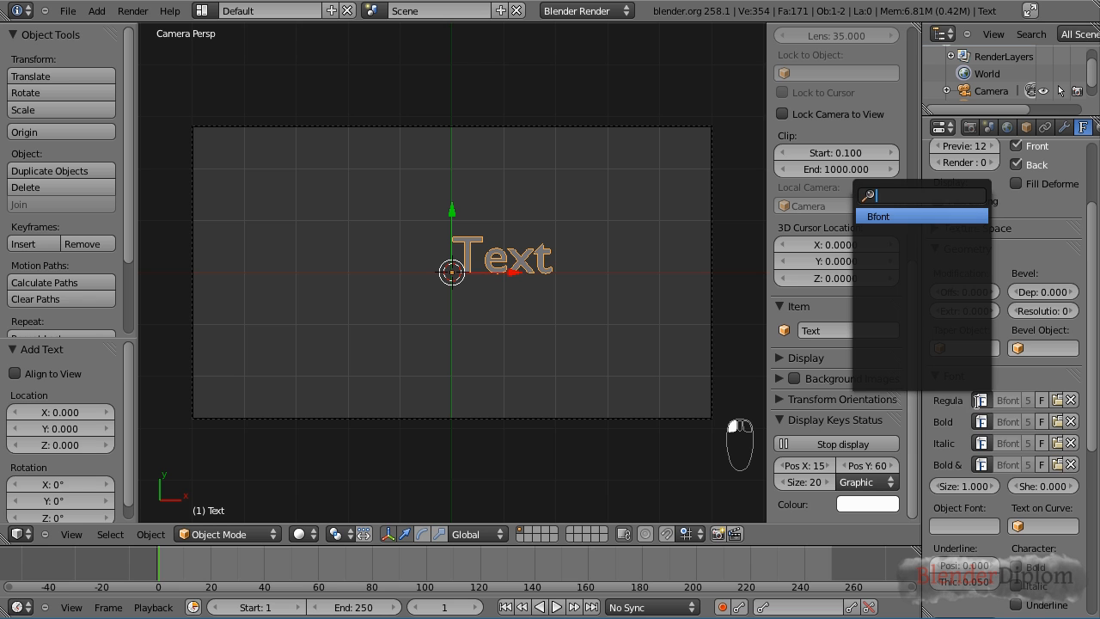
left_click(1057, 399)
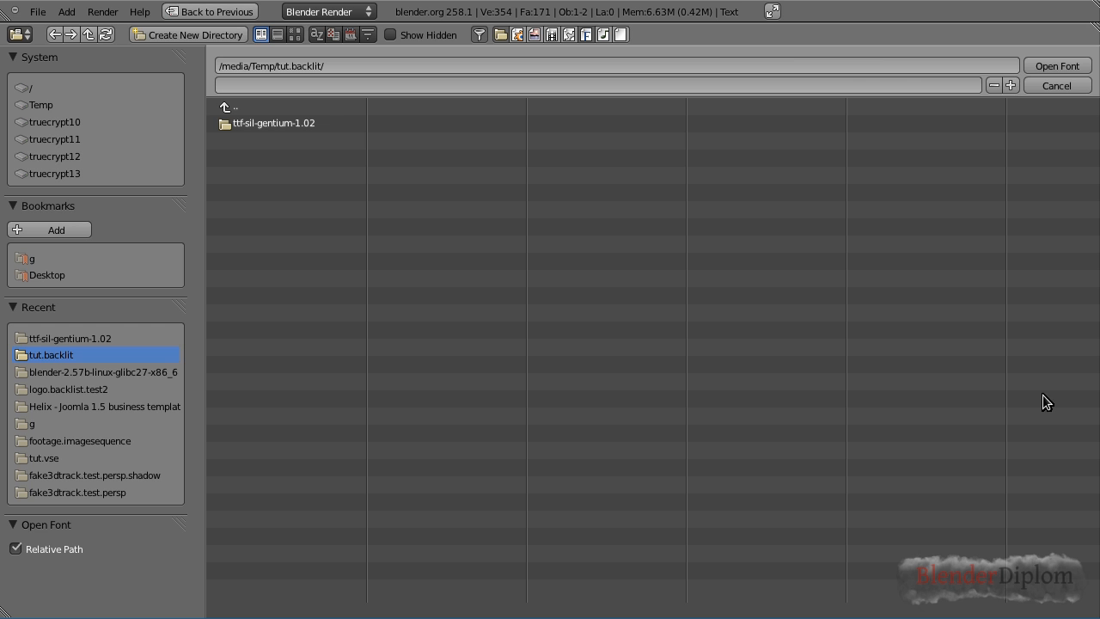
left_click(287, 122)
left_click(263, 175)
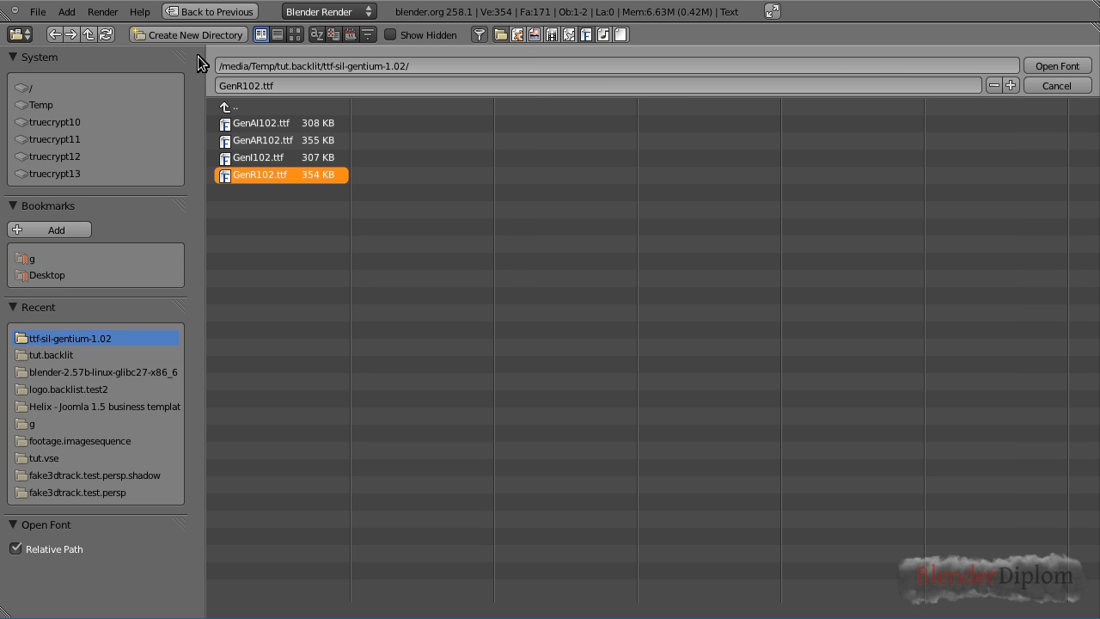
left_click(1066, 67)
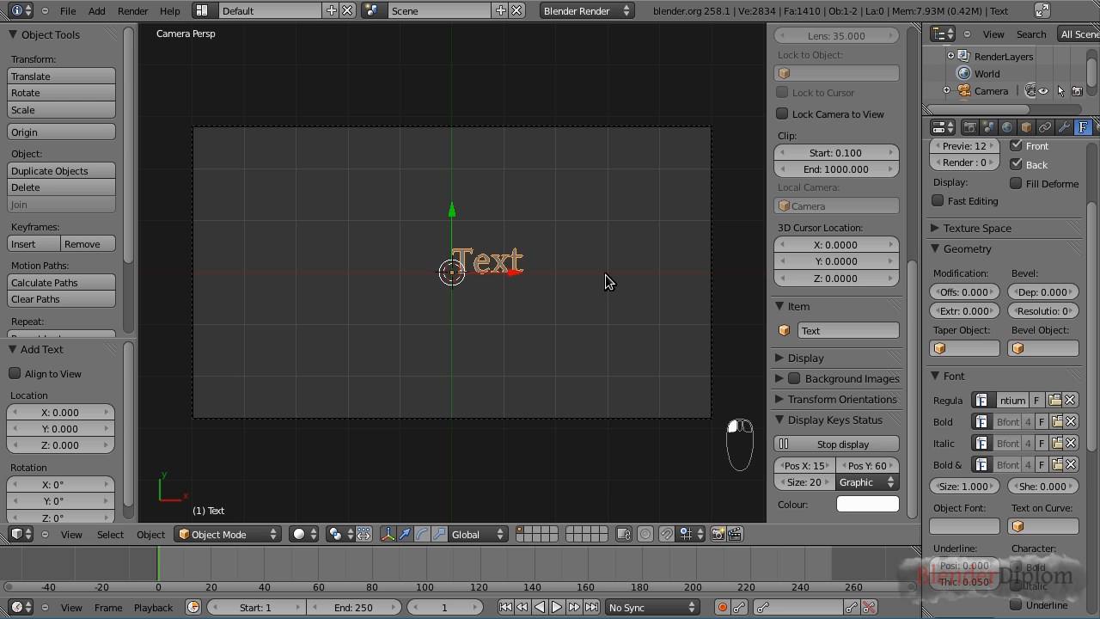
Replace the text object's content with "Blender" and return to Object Mode
key("Tab")
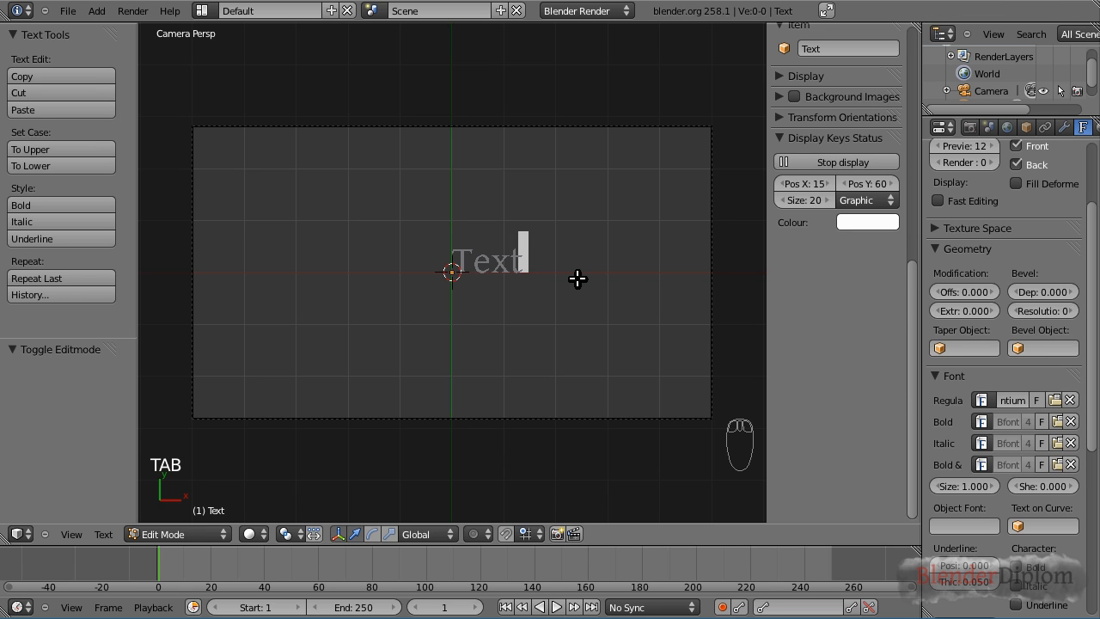
key("BackSpace")
key("BackSpace")
key("BackSpace")
key("BackSpace")
type("Bkle")
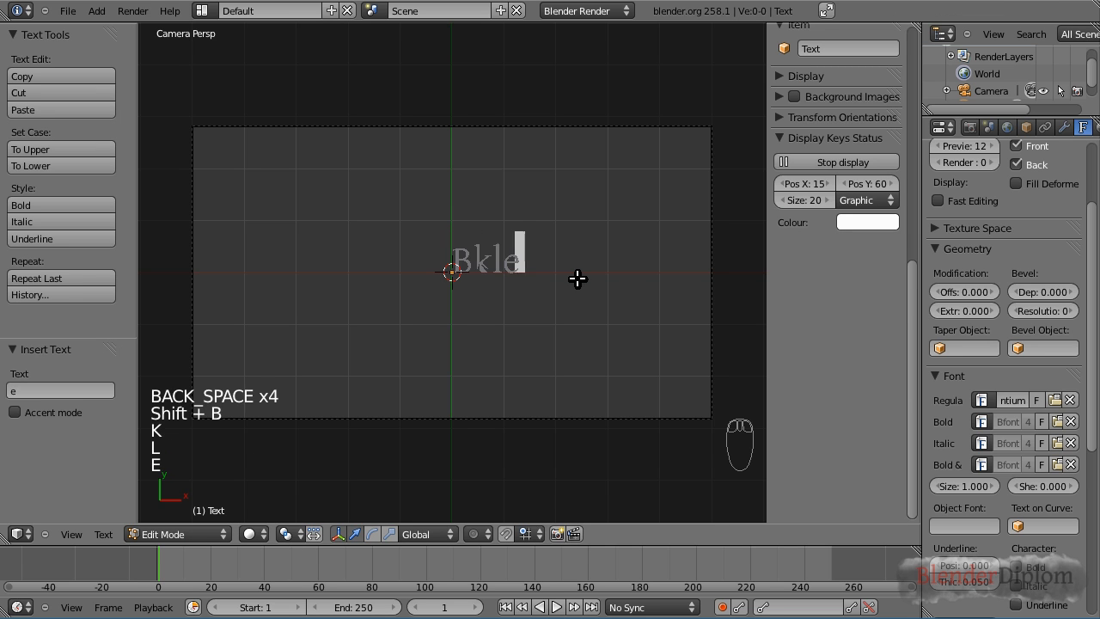
key("BackSpace")
key("BackSpace")
key("BackSpace")
type("lender")
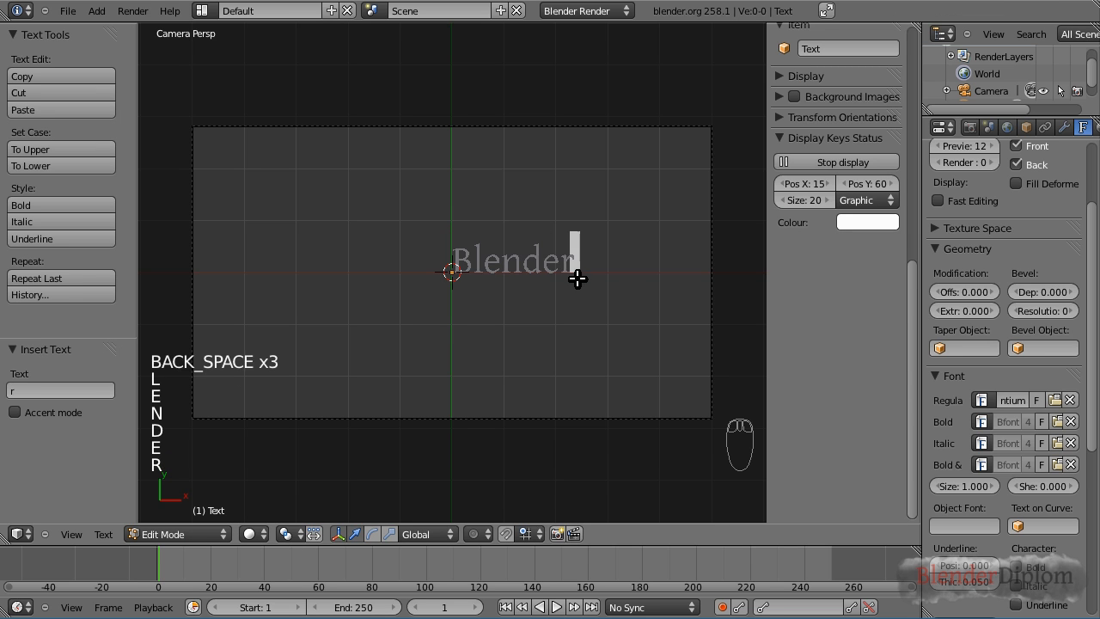
key("Return")
key("BackSpace")
key("Tab")
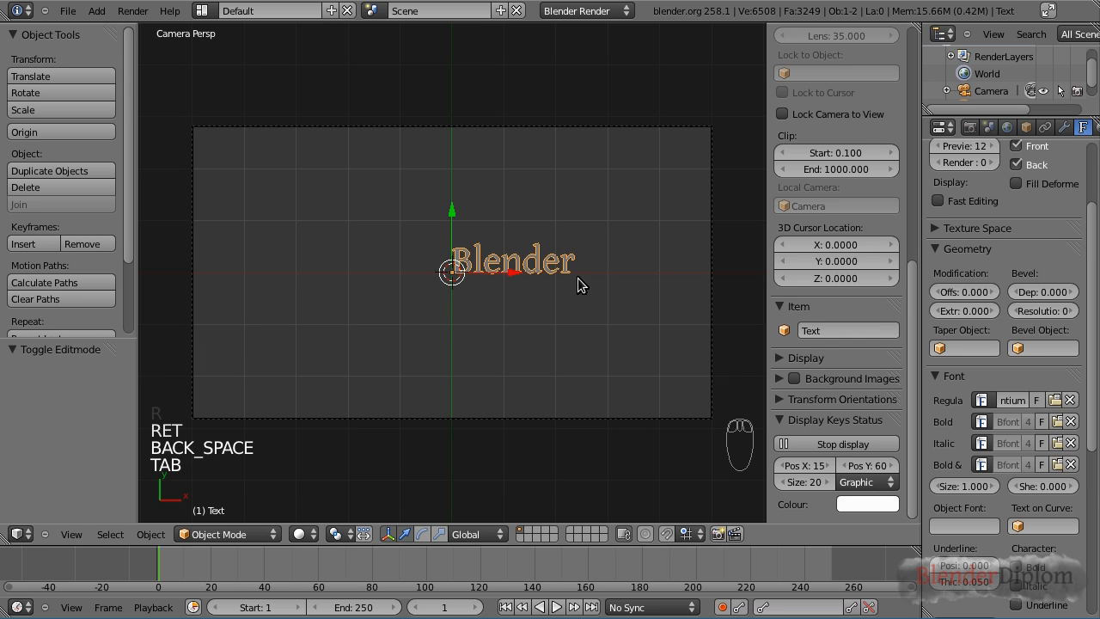
Move the "Blender" text about -2.43 units along X so it ends just before the centre
key("g")
key("x")
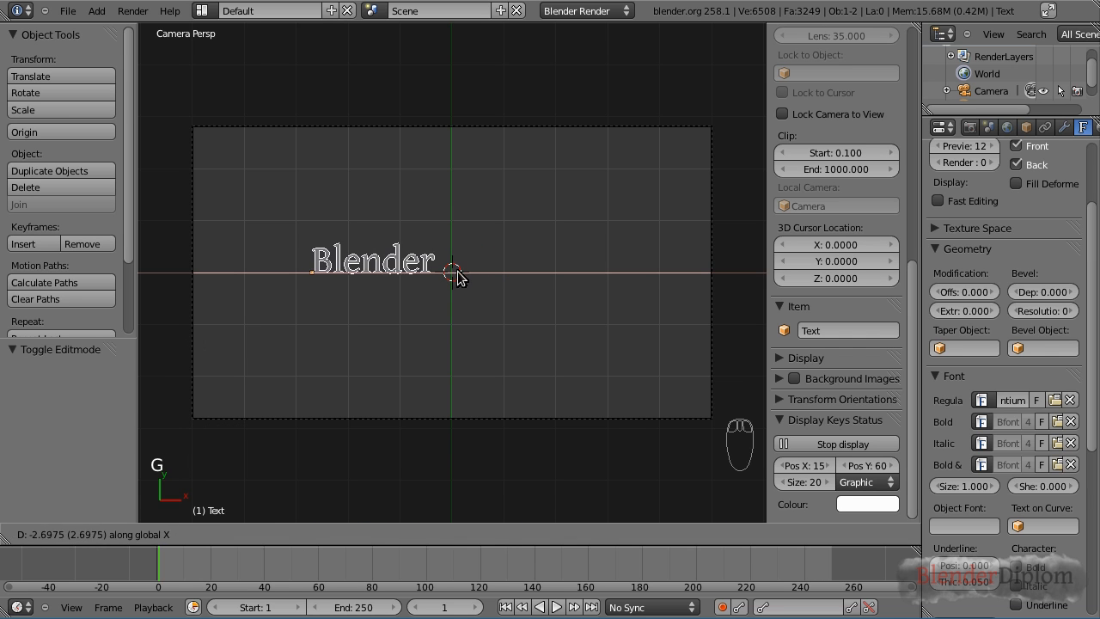
left_click(466, 277)
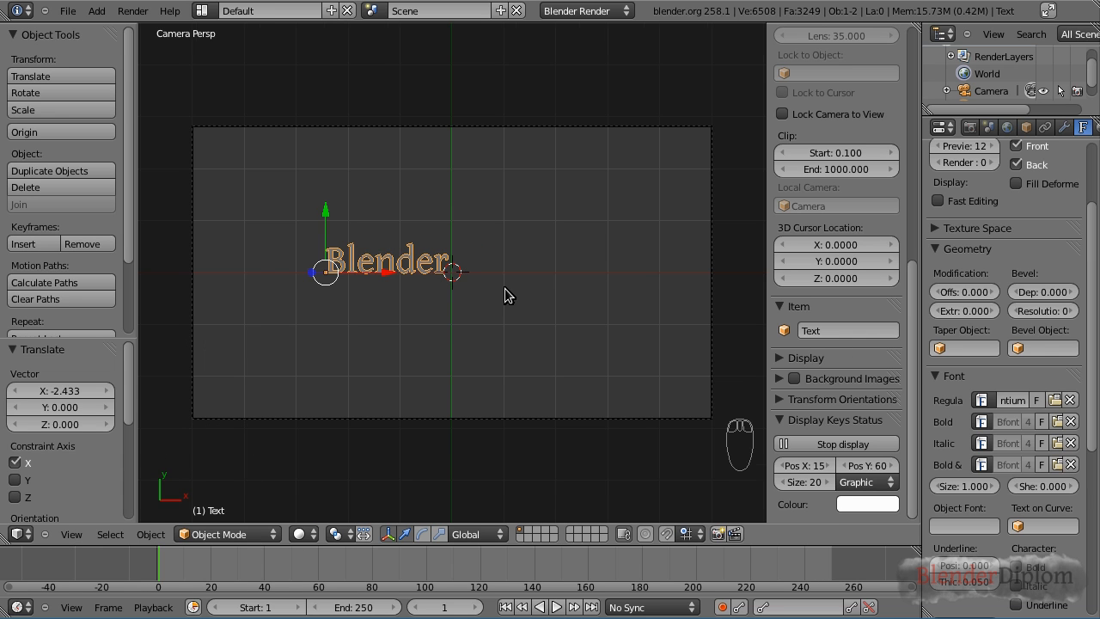
Increase the text's Extrude value in small increments to 0.021
scroll(505, 288, "up", 1)
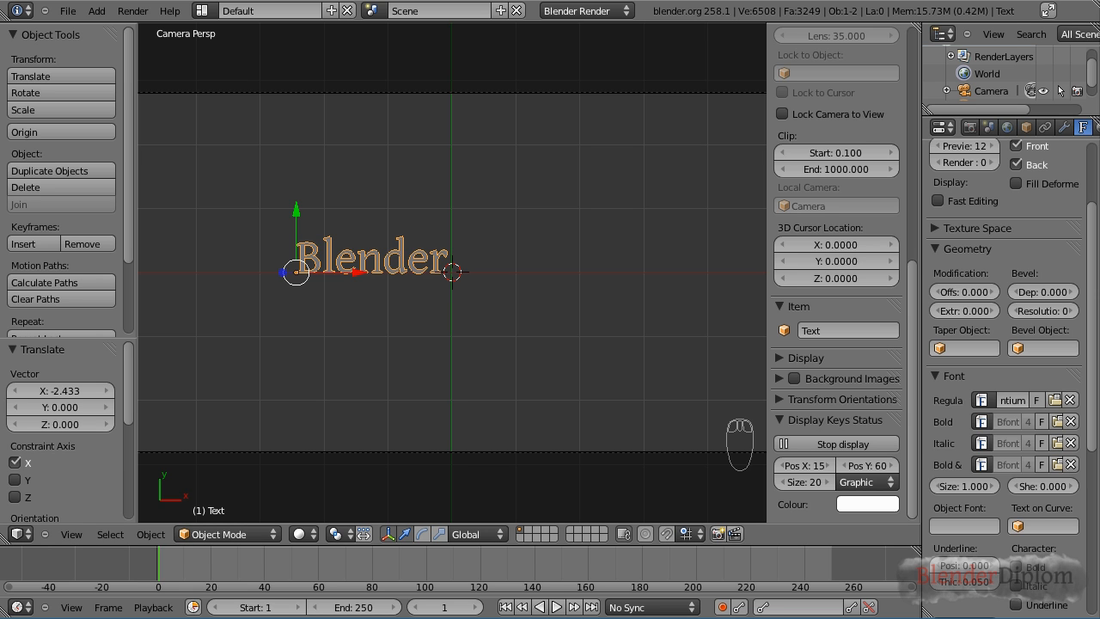
scroll(390, 260, "up", 2)
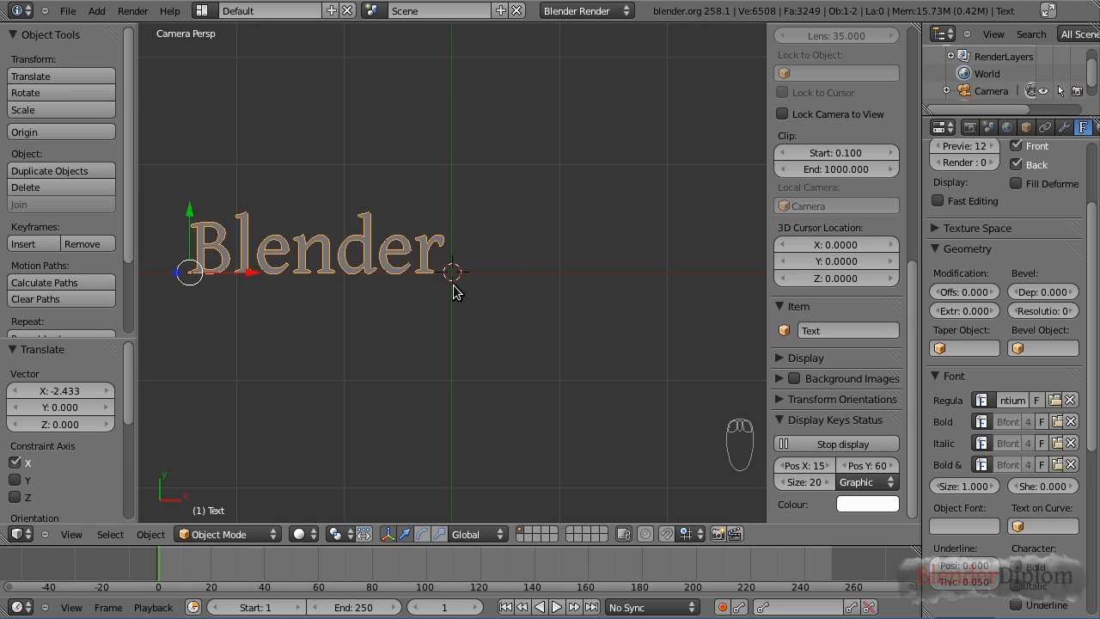
left_click(994, 314)
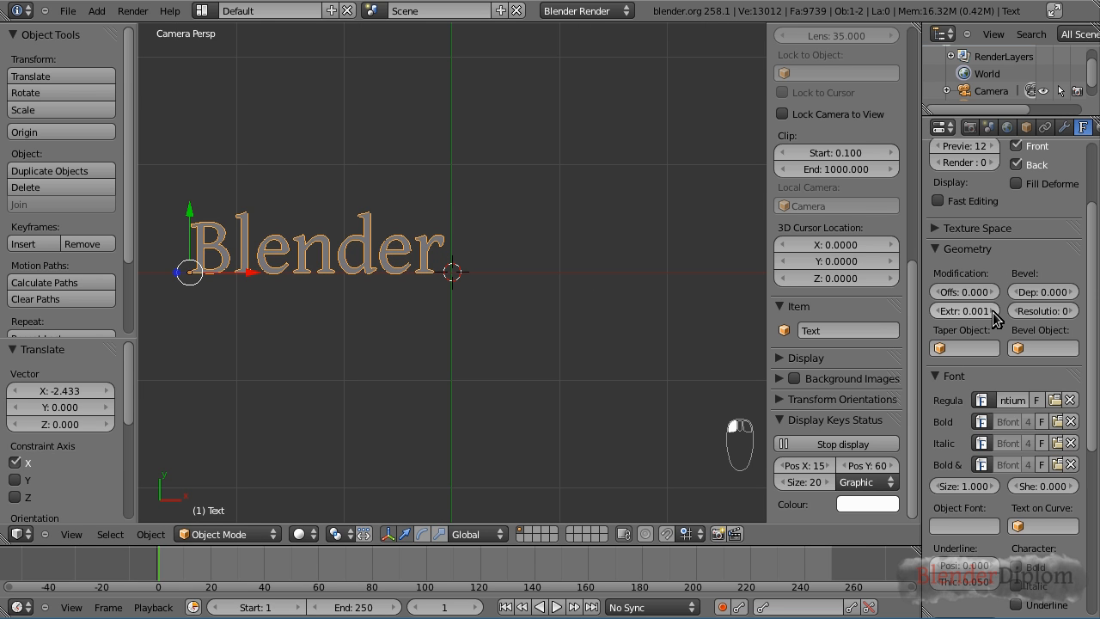
left_click(994, 313)
left_click(993, 312)
left_click(993, 313)
left_click(993, 313)
left_click(994, 313)
left_click(994, 313)
scroll(442, 297, "up", 6)
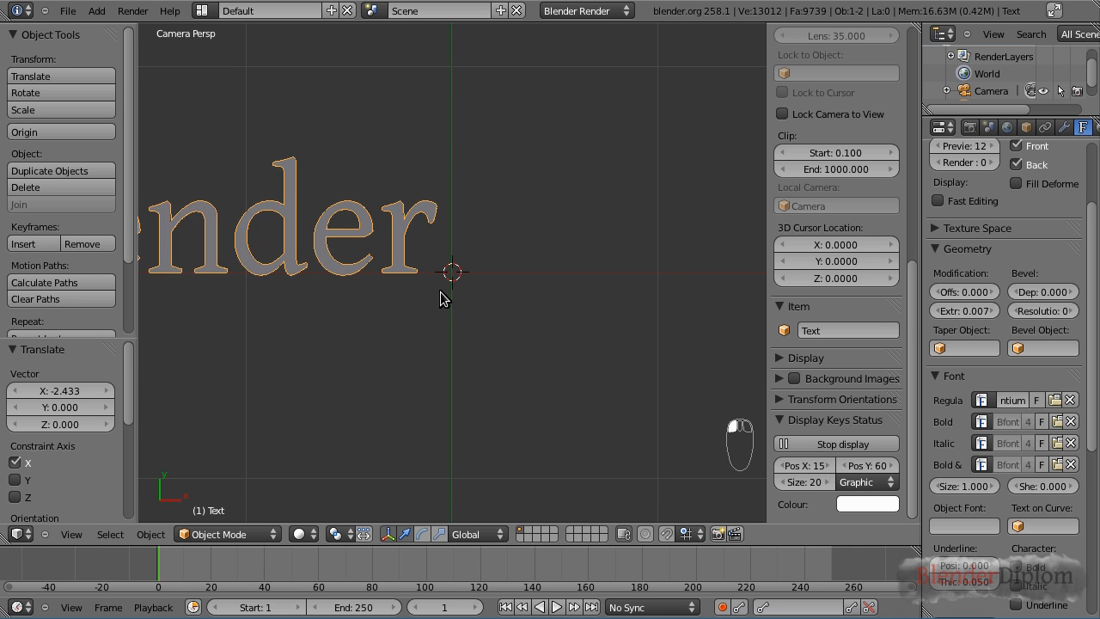
left_click(995, 313)
left_click(994, 313)
left_click(994, 313)
left_click(994, 313)
left_click(995, 313)
left_click(993, 313)
left_click(993, 313)
left_click(993, 313)
left_click(993, 313)
left_click(994, 313)
left_click(993, 313)
left_click(993, 312)
left_click(993, 313)
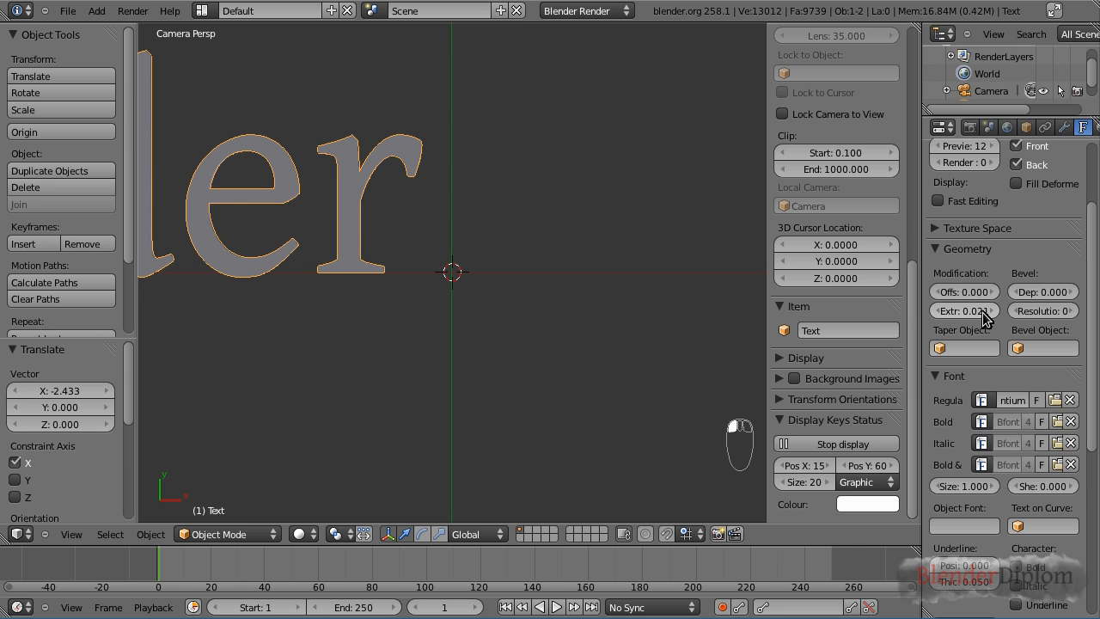
Try an Extrude value of 0.05 on the "Blender" text
scroll(457, 323, "down", 6)
scroll(452, 321, "up", 1)
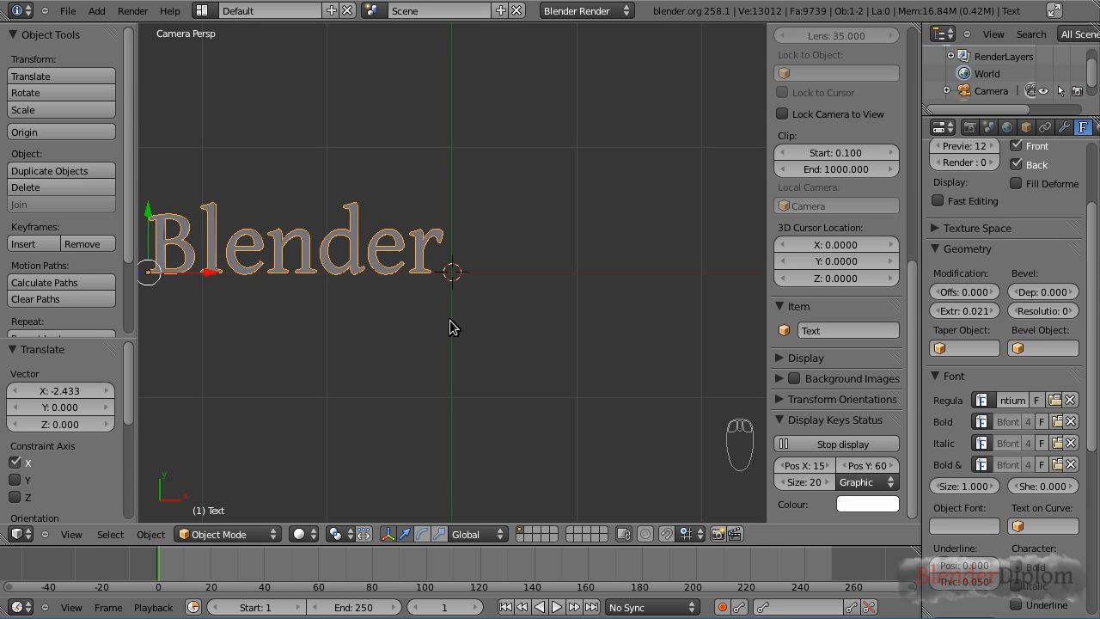
scroll(435, 301, "up", 1)
left_click(967, 310)
type("0.0")
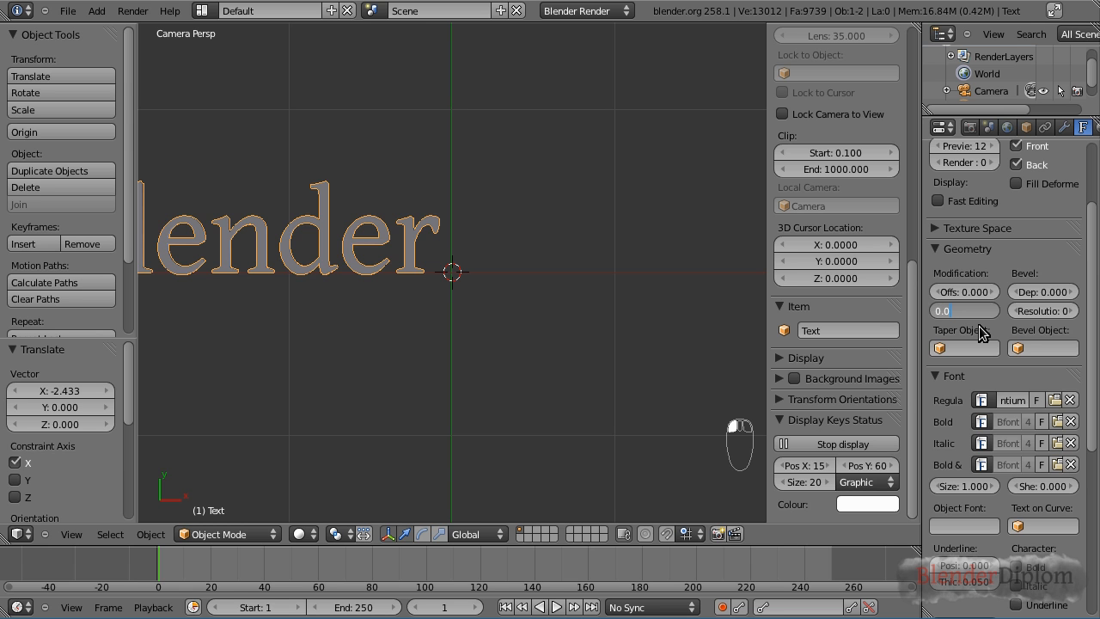
key("Return")
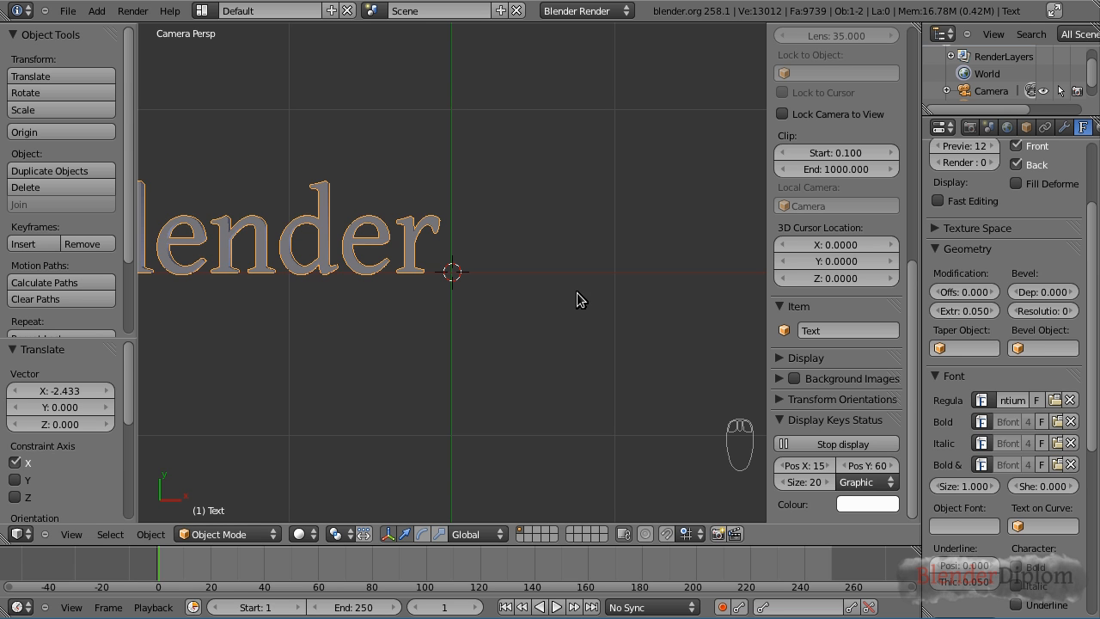
scroll(395, 300, "down", 2)
scroll(394, 300, "up", 1)
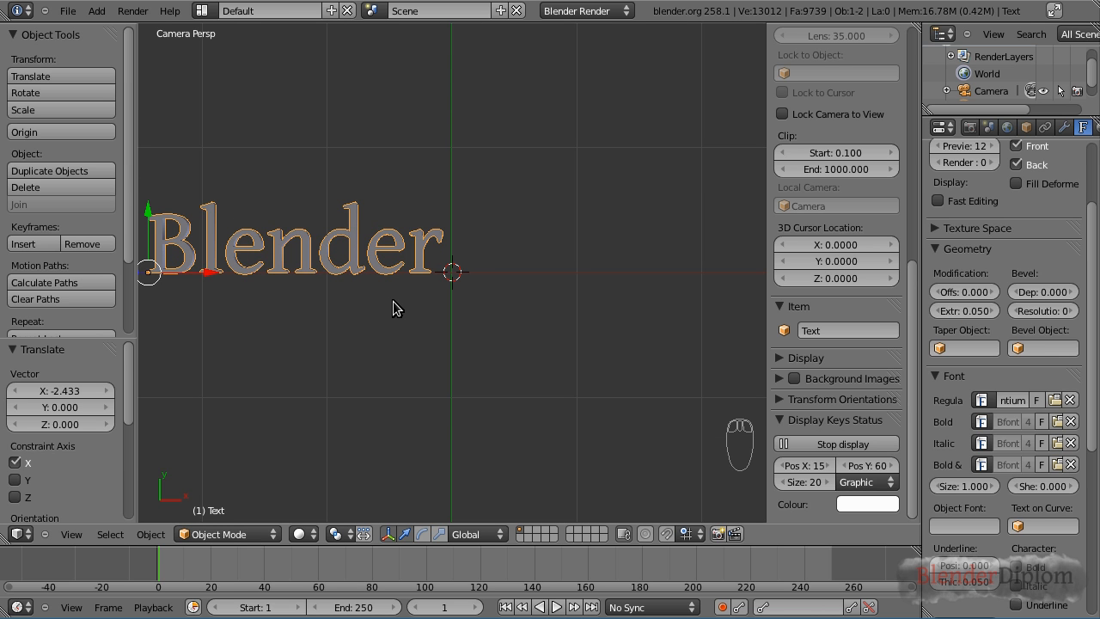
Set the "Blender" text's Extrude value to 0.02
left_click(962, 311)
type("0")
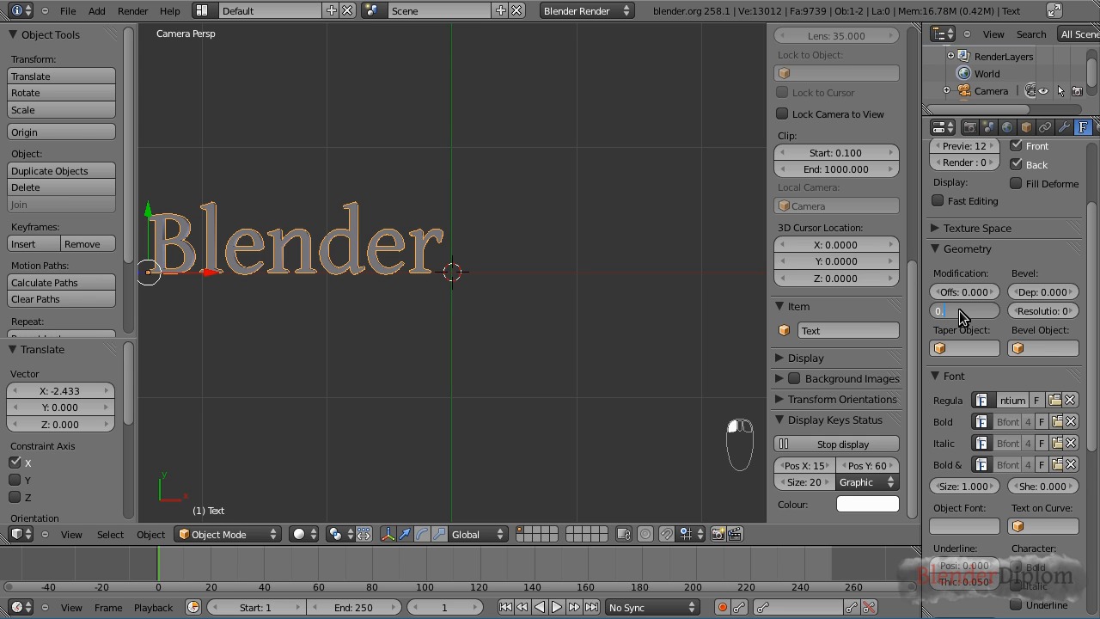
type(".02")
key("Return")
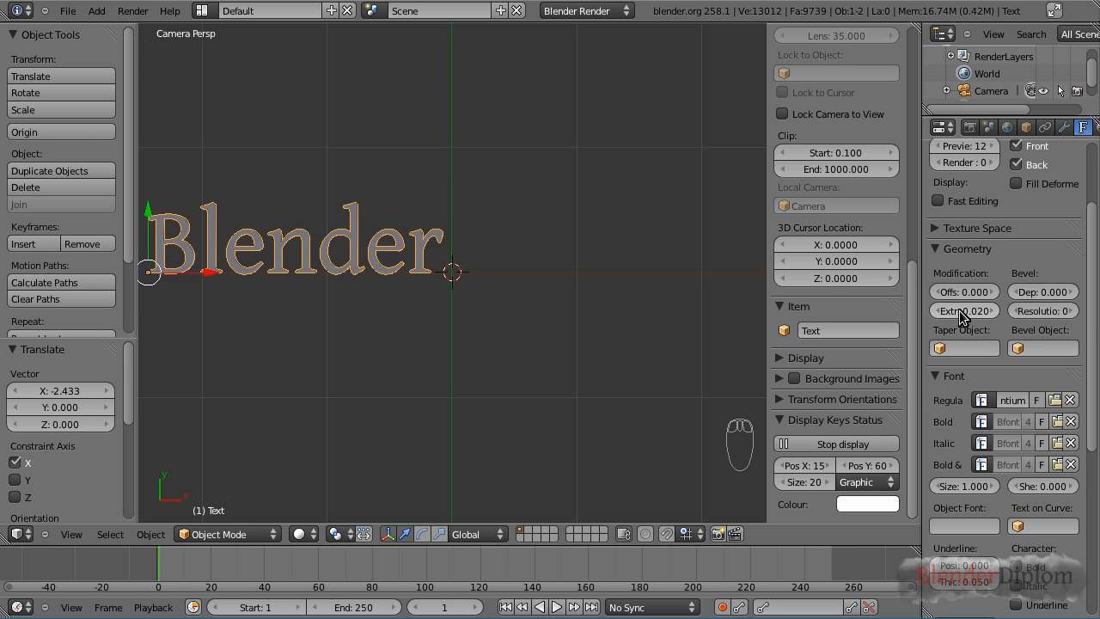
Give the "Blender" text a bevel with a depth of 0.005 and a resolution of 2
left_click(1075, 293)
left_click(1068, 293)
left_click(1069, 293)
left_click(1068, 293)
left_click(1068, 293)
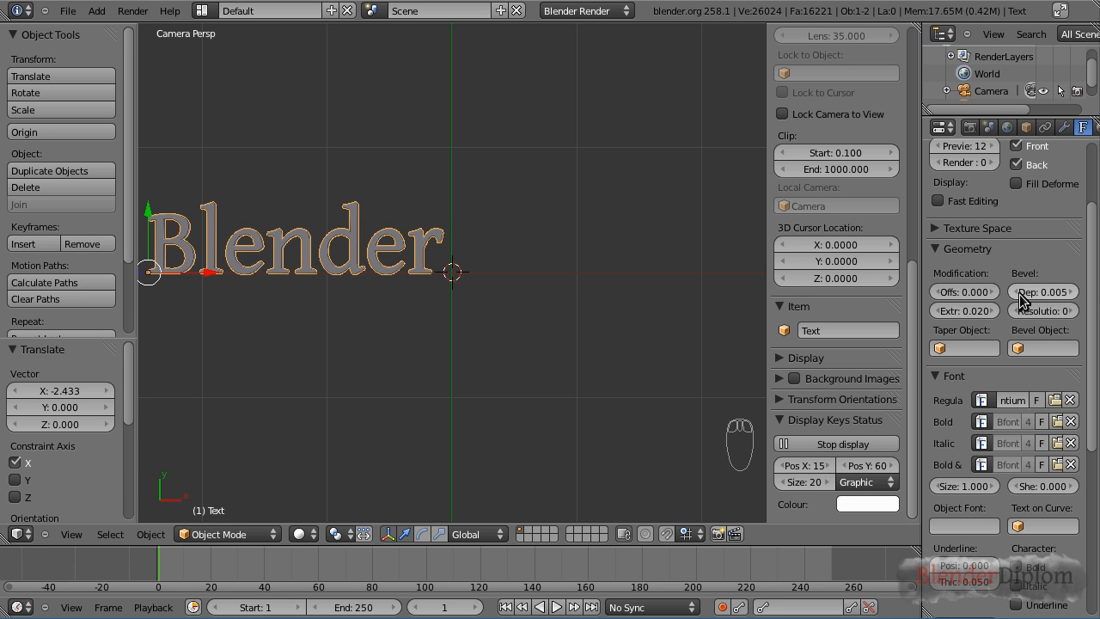
left_click(1075, 312)
left_click(1075, 311)
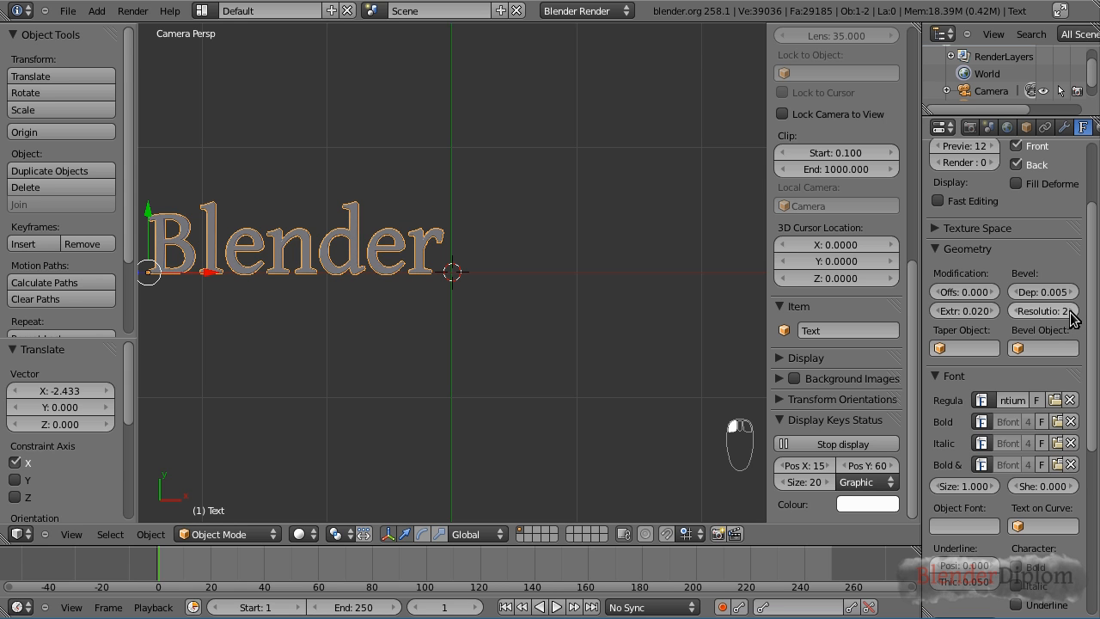
Set the "Blender" text's bevel resolution to 3
left_click(1075, 311)
scroll(339, 294, "down", 3)
scroll(458, 334, "up", 1)
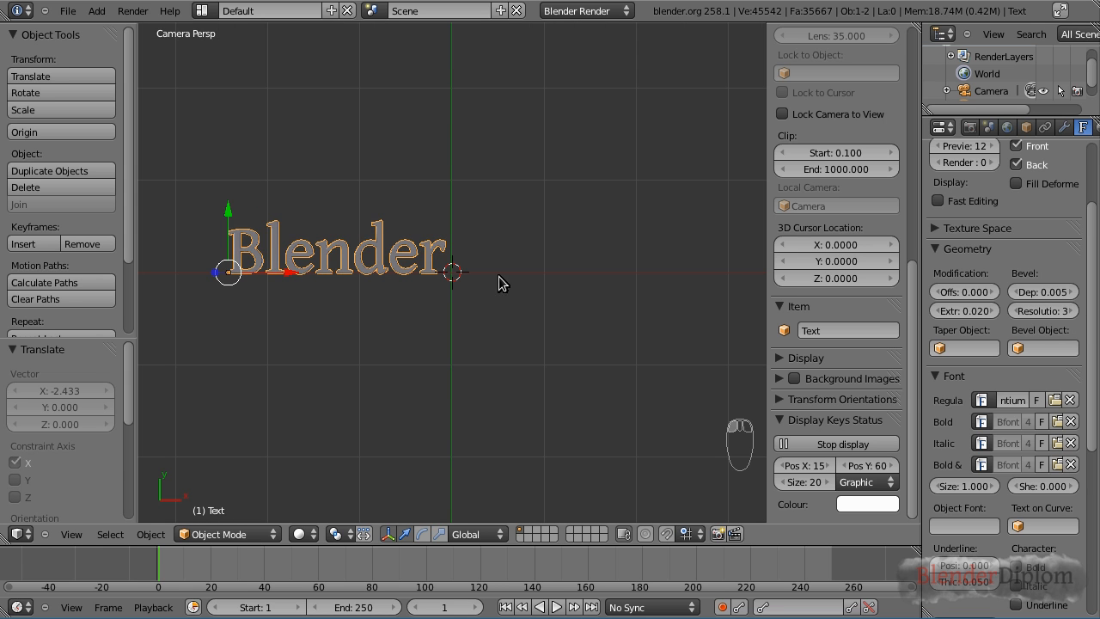
Add a second text object at the 3D cursor and load the same regular font as the "Blender" text
key("shift+a")
left_click(534, 254)
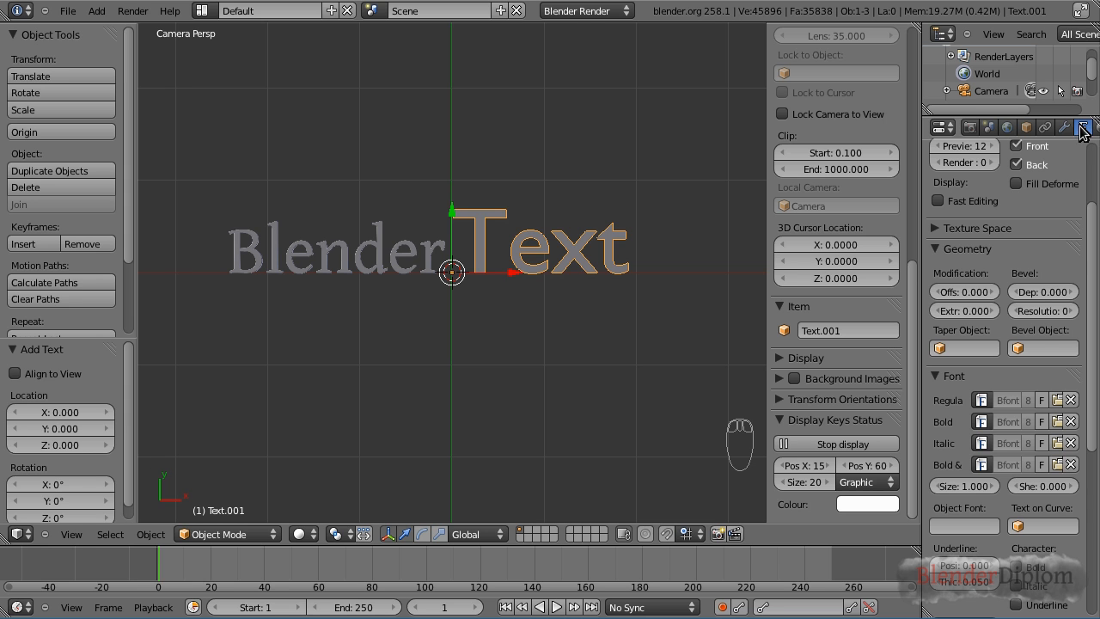
left_click(1057, 400)
left_click(257, 124)
left_click(290, 175)
left_click(1057, 66)
Replace the new text object's default content with "Diplom"
key("Tab")
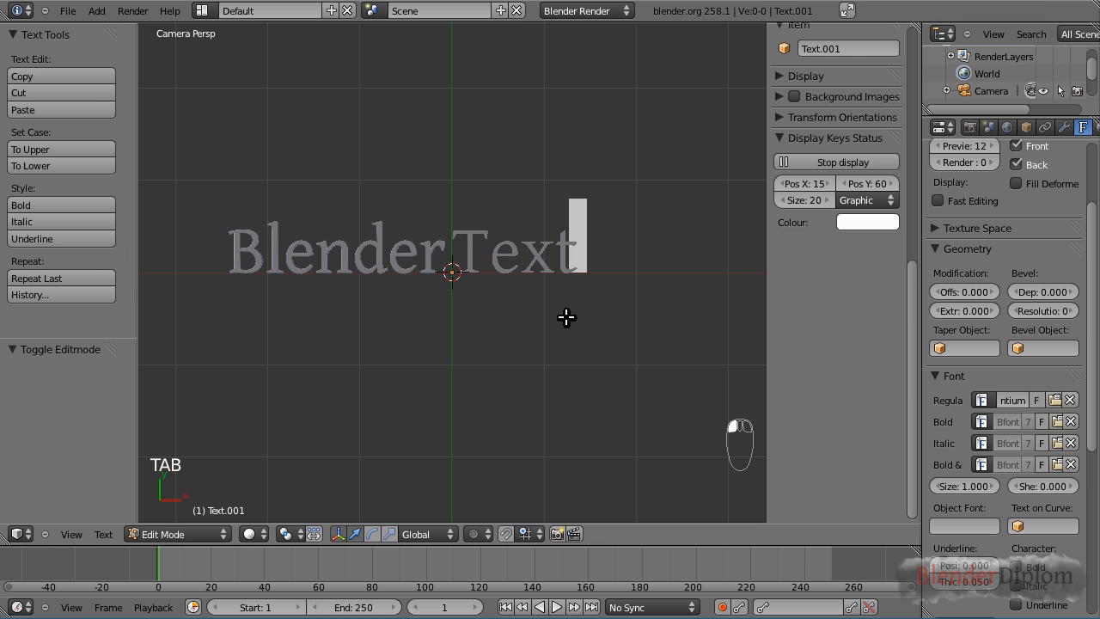
key("BackSpace")
key("BackSpace")
key("BackSpace")
key("BackSpace")
type("Diplom")
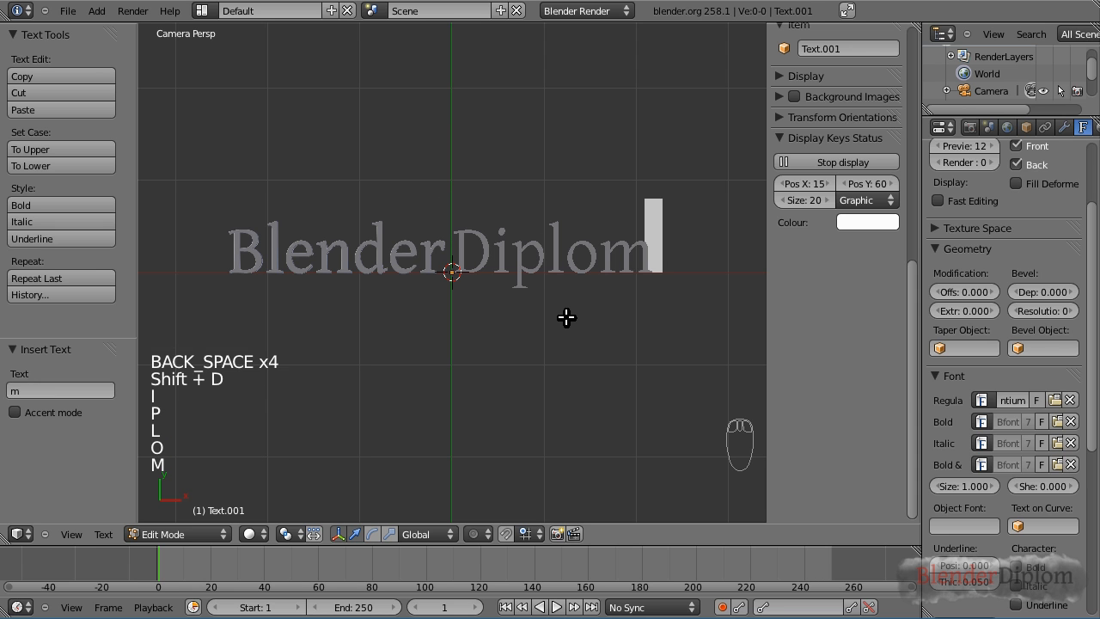
key("Return")
key("BackSpace")
key("Tab")
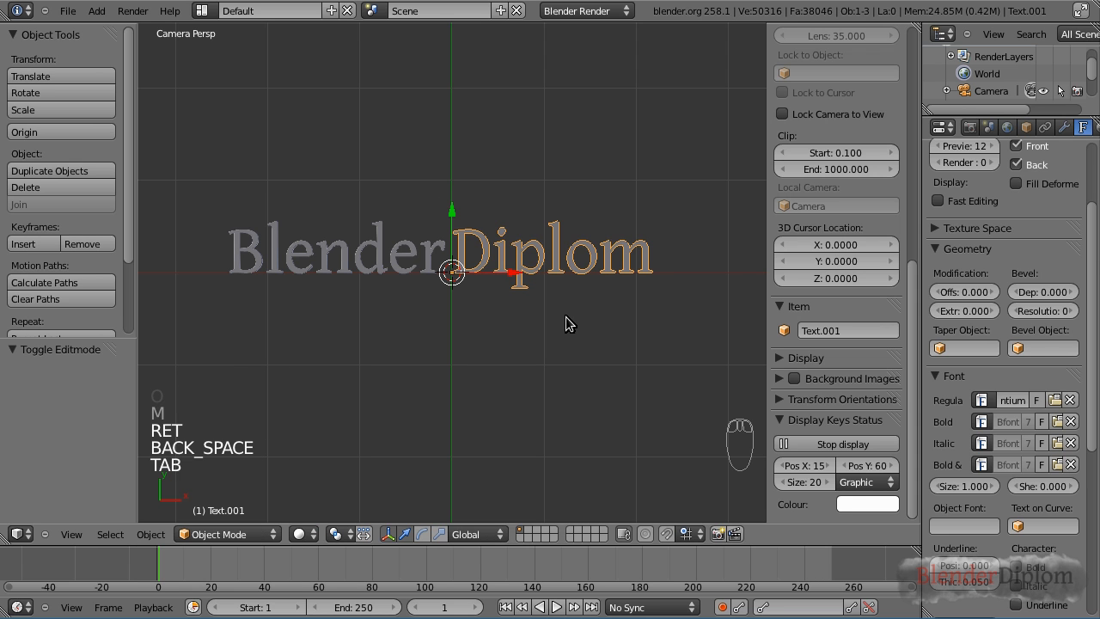
Set the "Diplom" text's Extrude value to 0.02 to match the "Blender" text
right_click(383, 262)
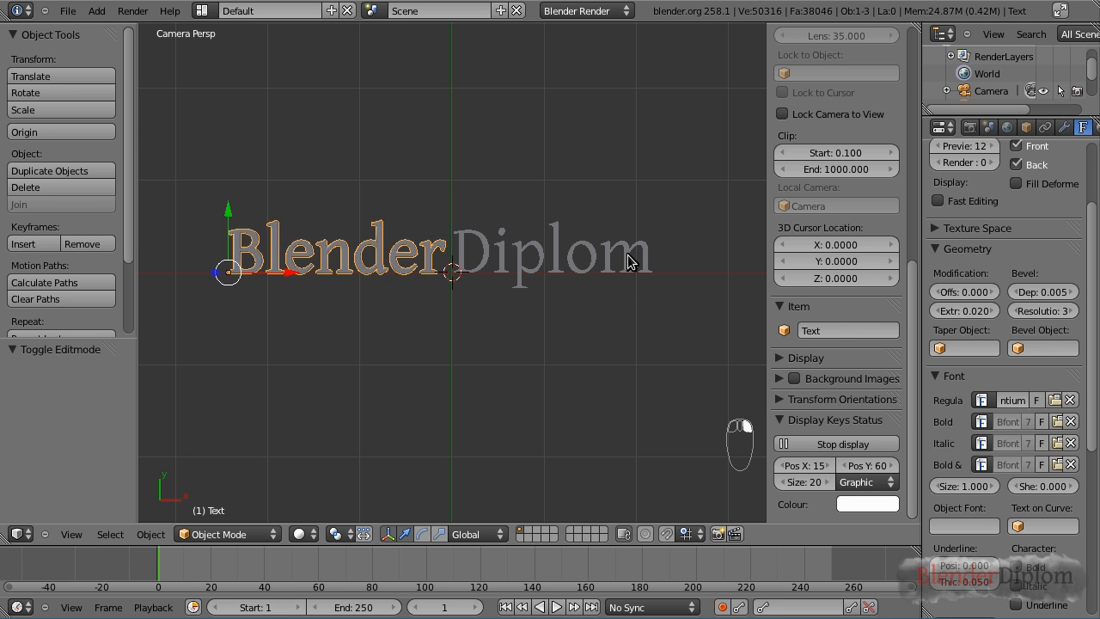
right_click(632, 258)
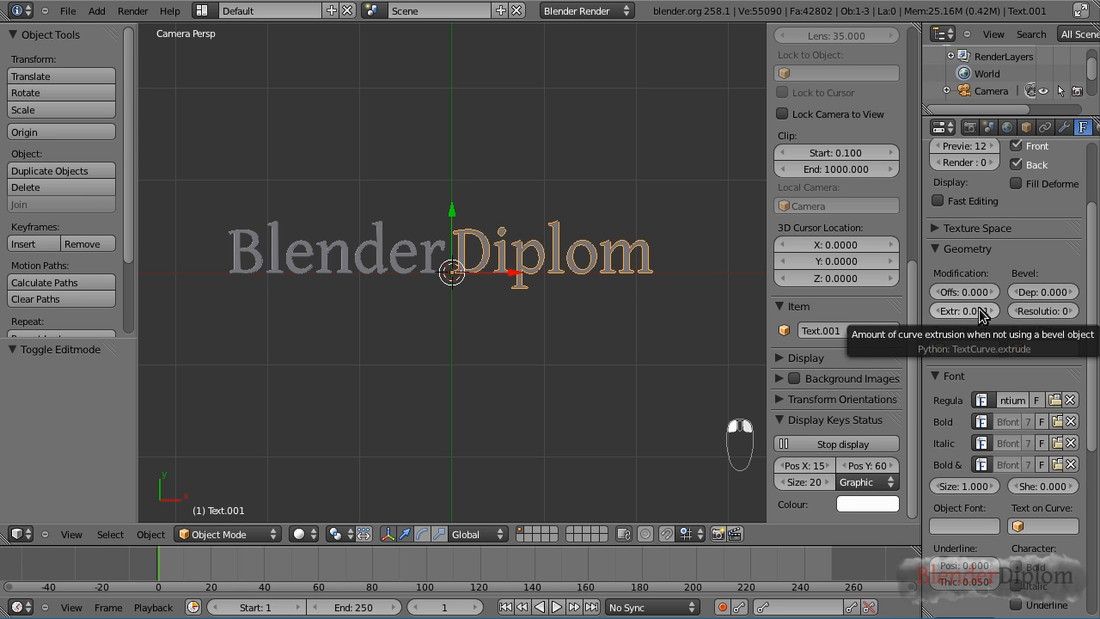
left_click(954, 314)
type("0.")
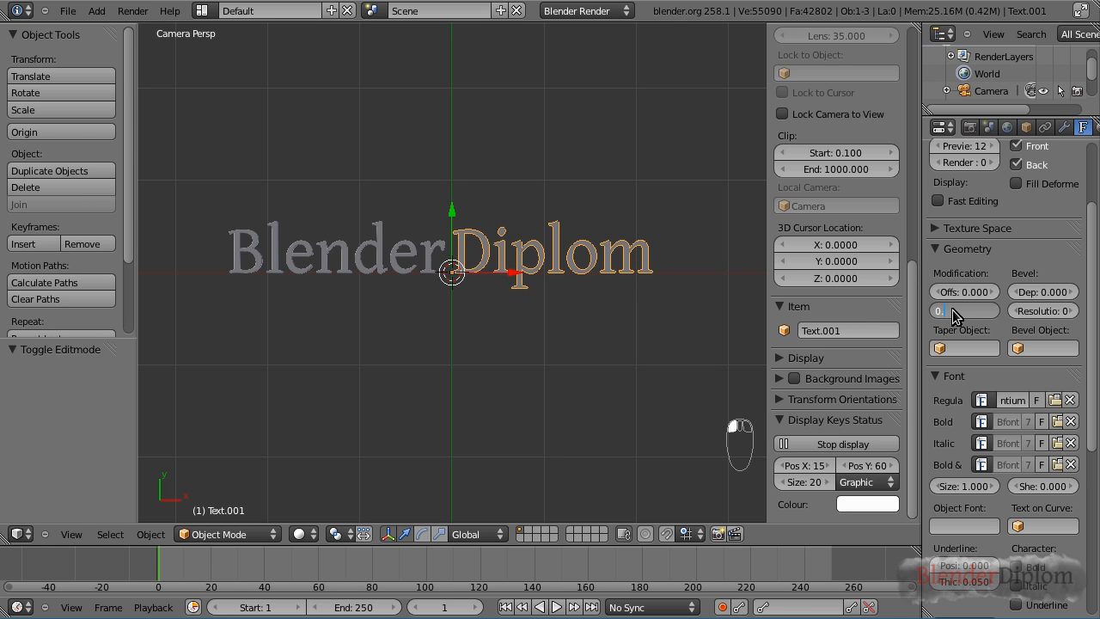
type("02")
key("Return")
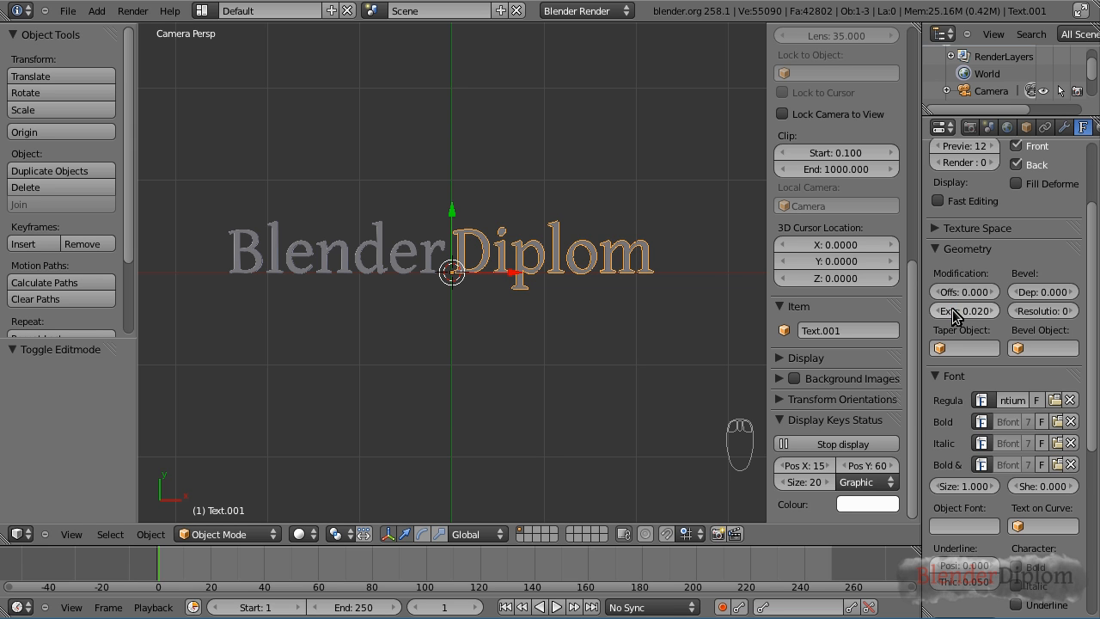
Give the "Diplom" text a bevel with a depth of 0.005 and a resolution of 3
right_click(408, 260)
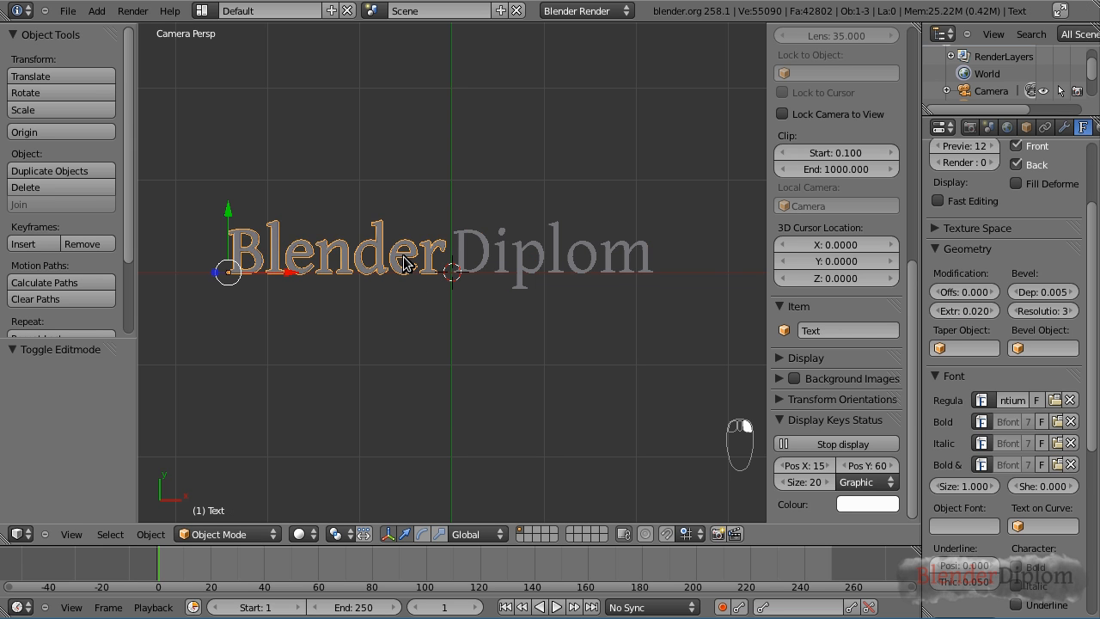
right_click(612, 257)
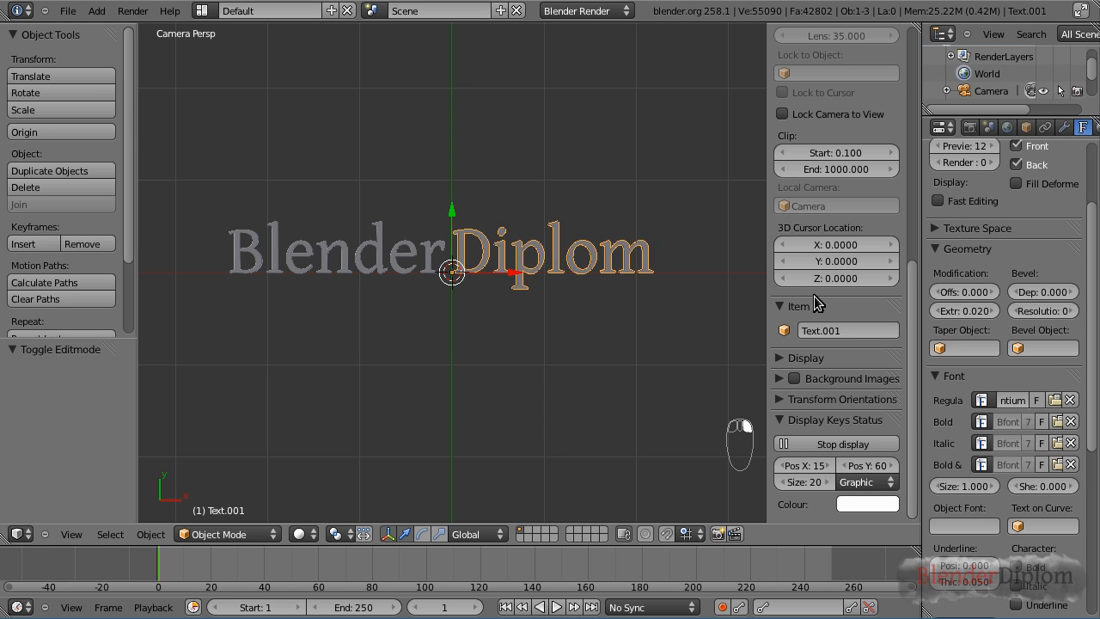
right_click(449, 259)
right_click(488, 262)
left_click(1050, 292)
type("0.005")
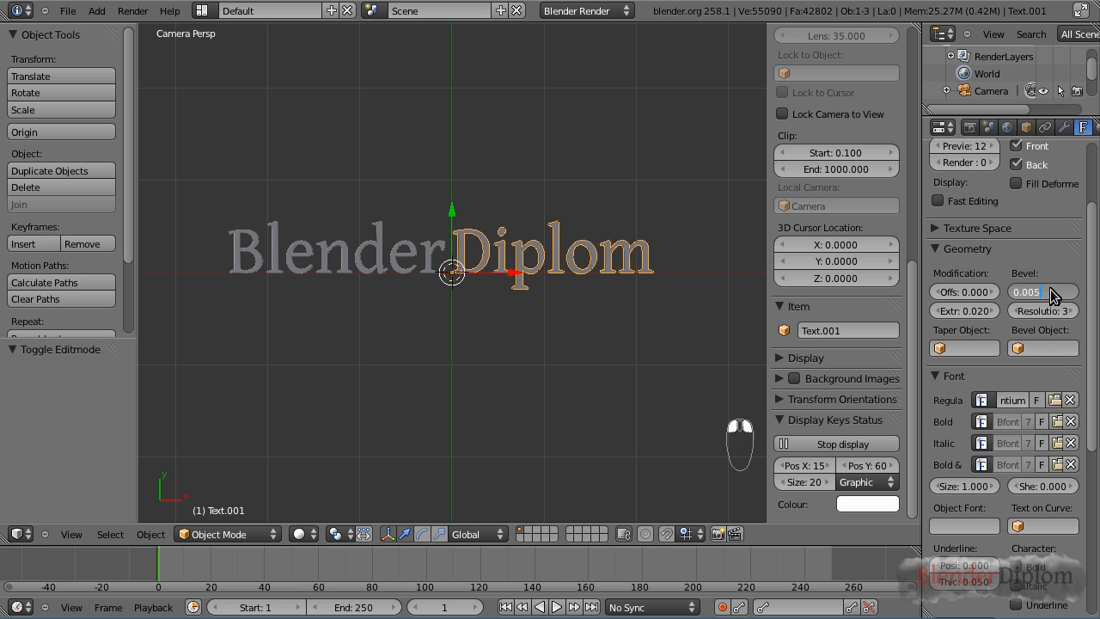
key("Return")
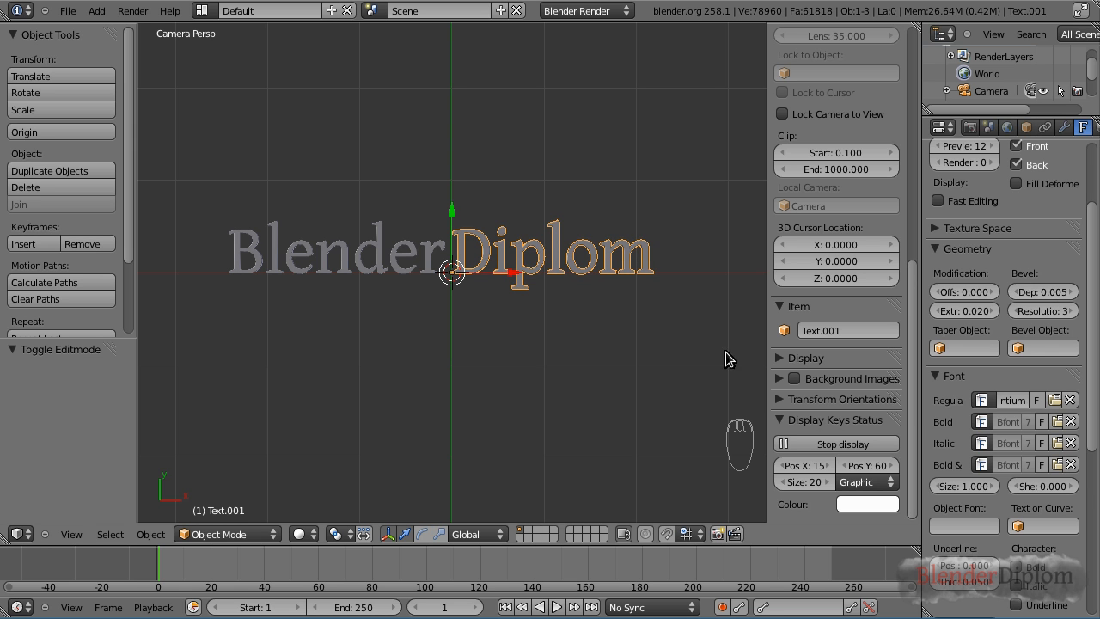
Rename the "Blender" text's font data block to "Blender"
right_click(427, 260)
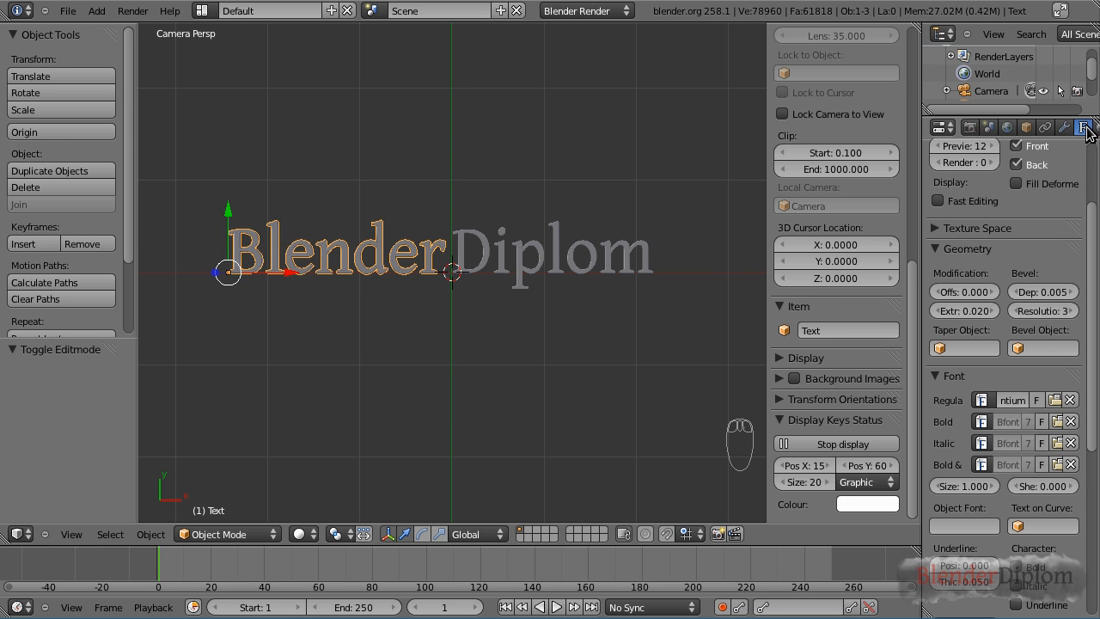
middle_click_drag(1062, 130, 1004, 140)
scroll(1046, 183, "up", 3)
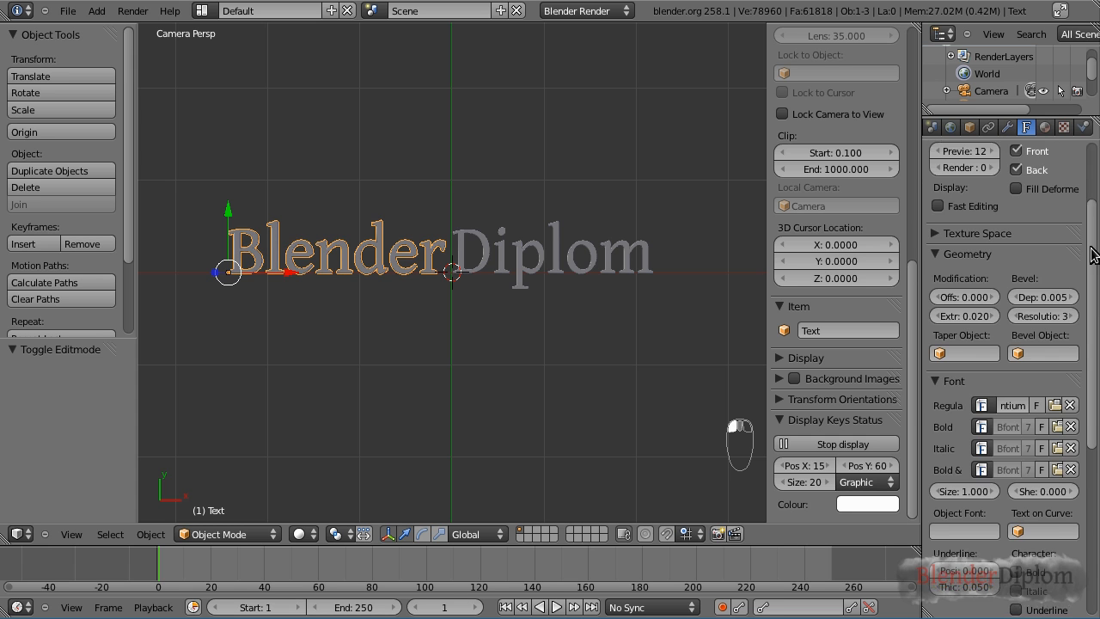
left_click(1046, 184)
type("Blender")
key("Return")
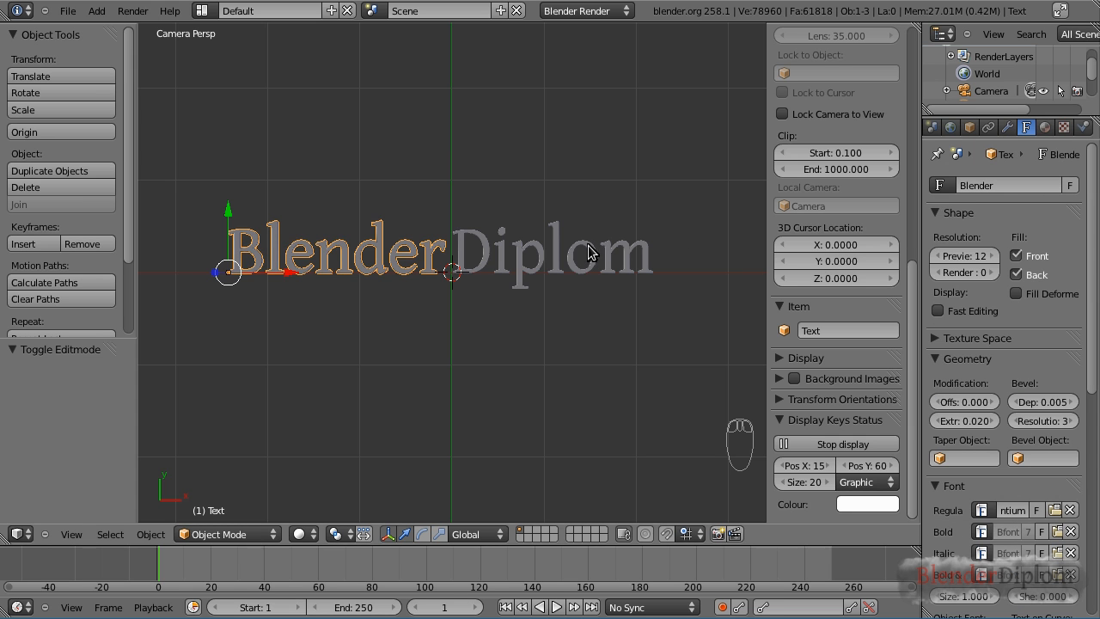
Rename the "Diplom" text's font data block to "Diplom"
right_click(604, 250)
right_click(1037, 187)
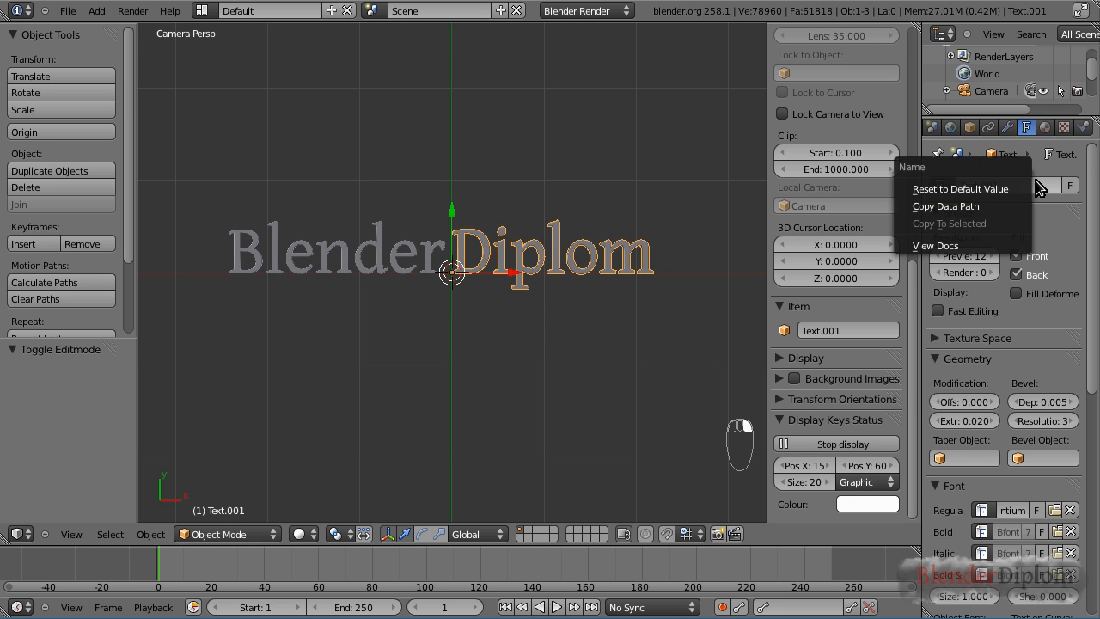
left_click(1038, 183)
type("Diplom")
key("Return")
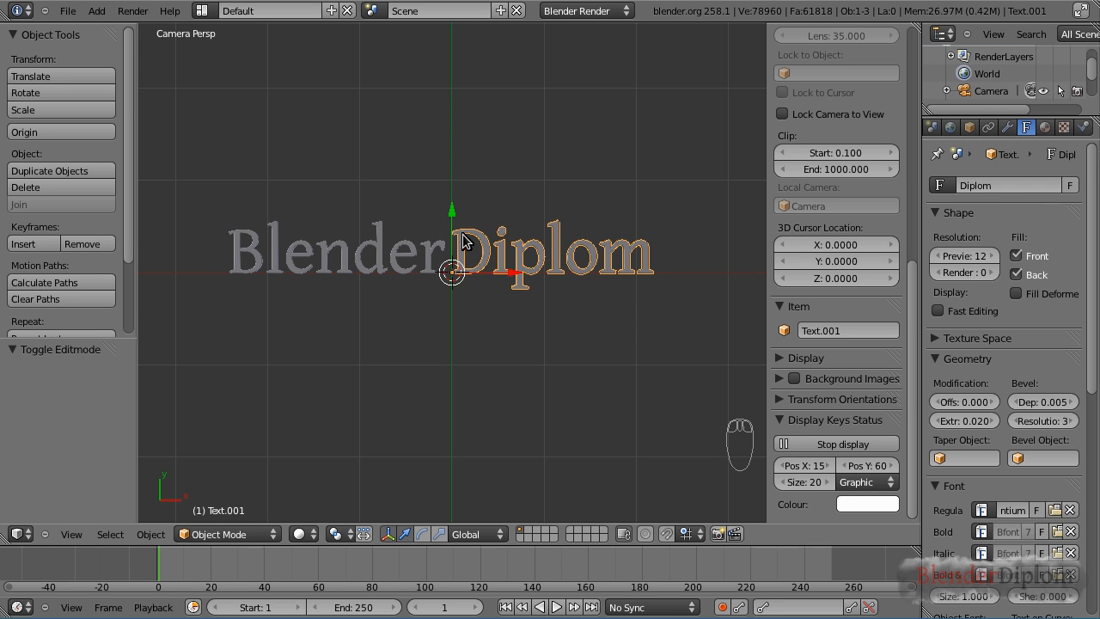
Add a new material named "Blender" to the "Blender" text and give it a red diffuse colour
right_click(430, 258)
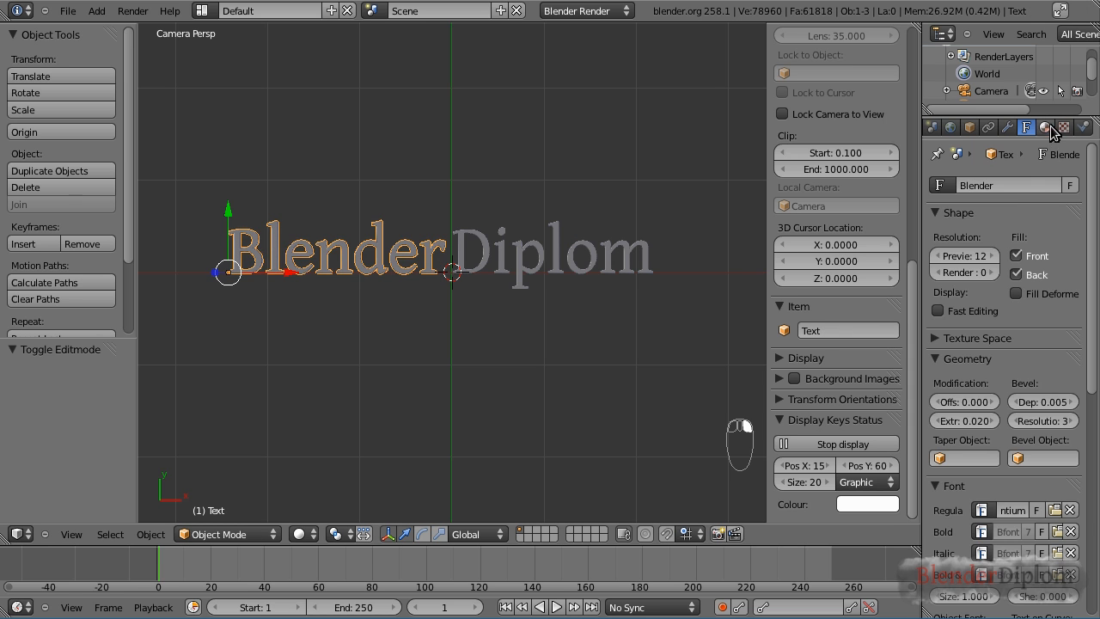
left_click(1044, 127)
left_click(977, 247)
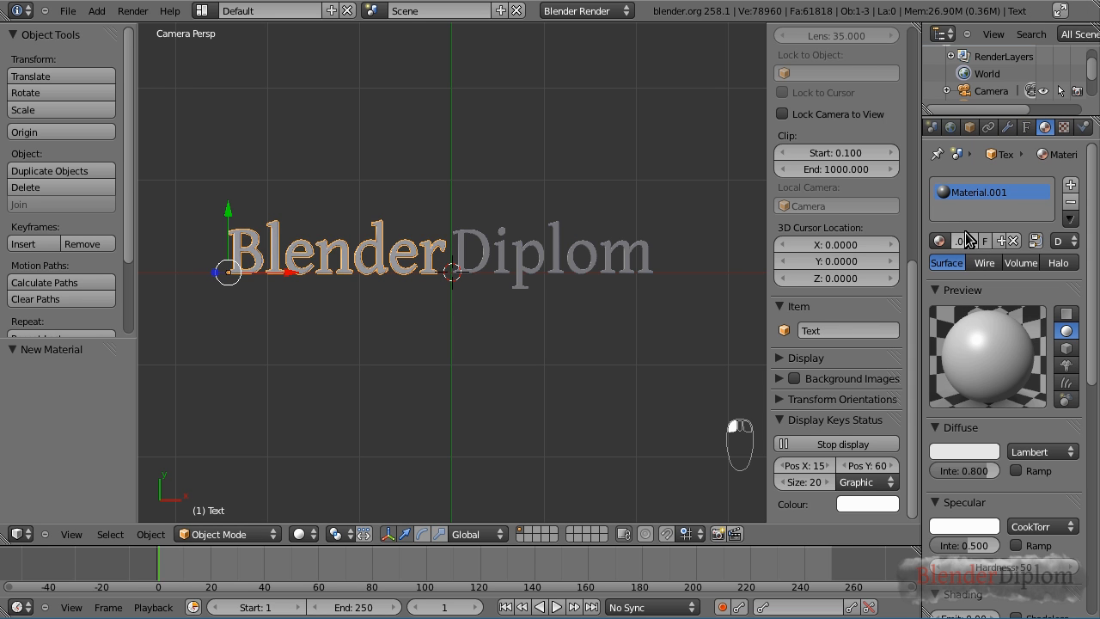
double_click(964, 241)
type("Blender")
key("Return")
left_click(965, 451)
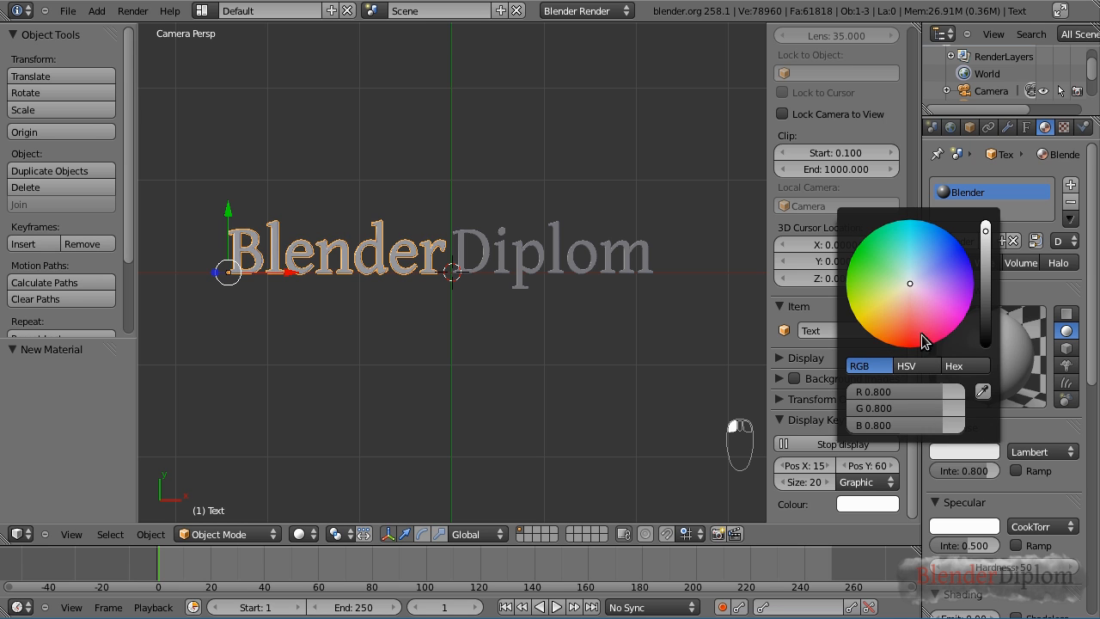
left_click(914, 346)
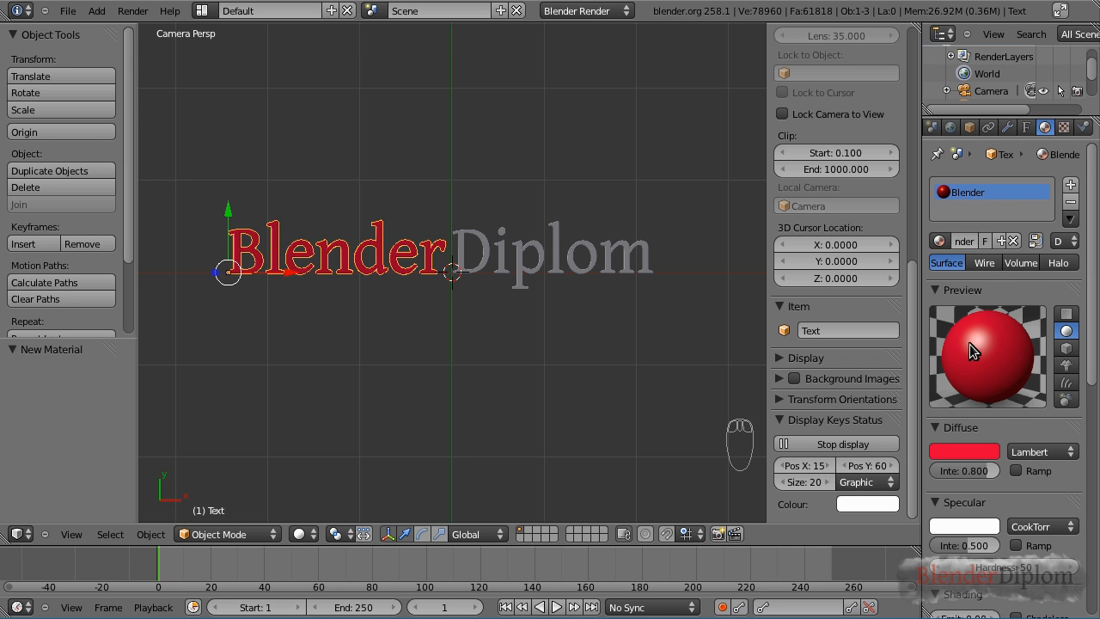
Add a new material named "Diplom" to the "Diplom" text and make a test render of the scene
right_click(504, 267)
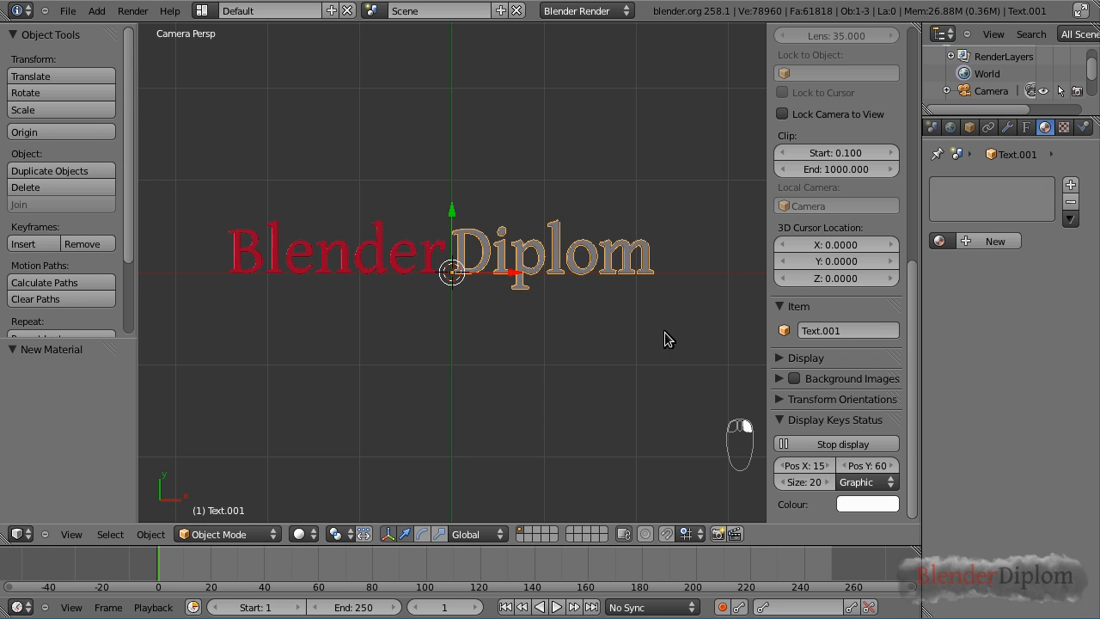
left_click(973, 244)
left_click(965, 242)
type("Diplom")
key("Return")
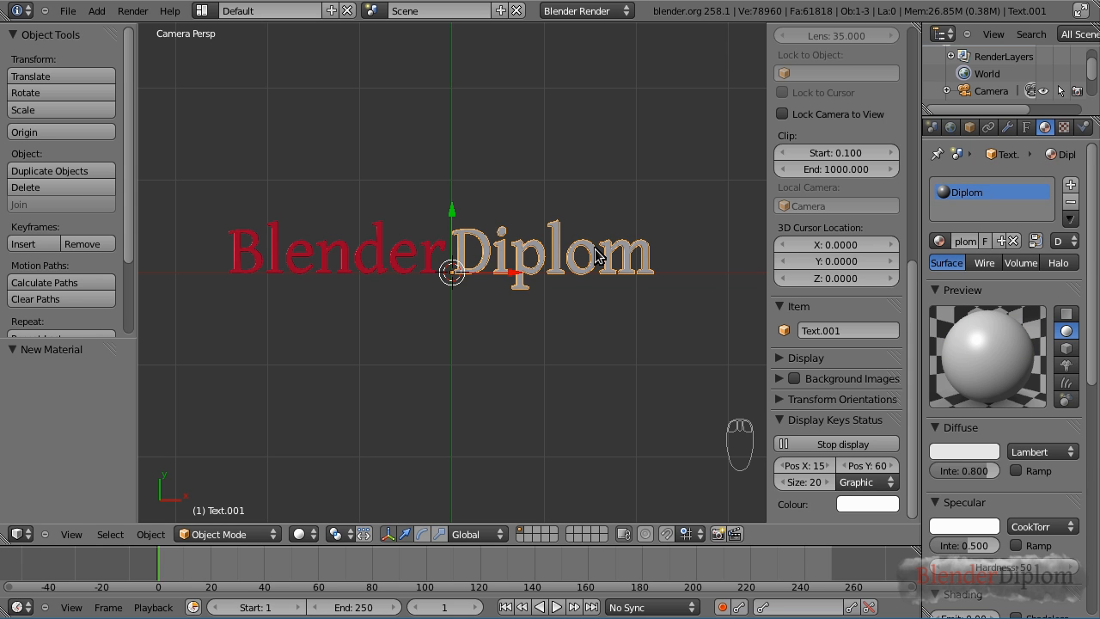
key("F12")
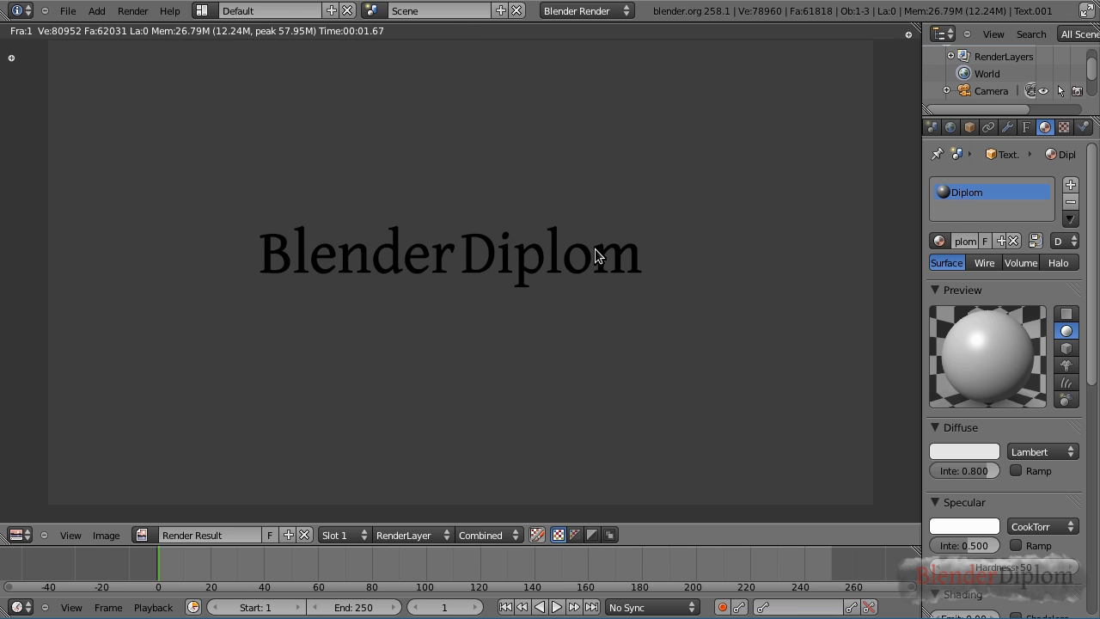
key("Escape")
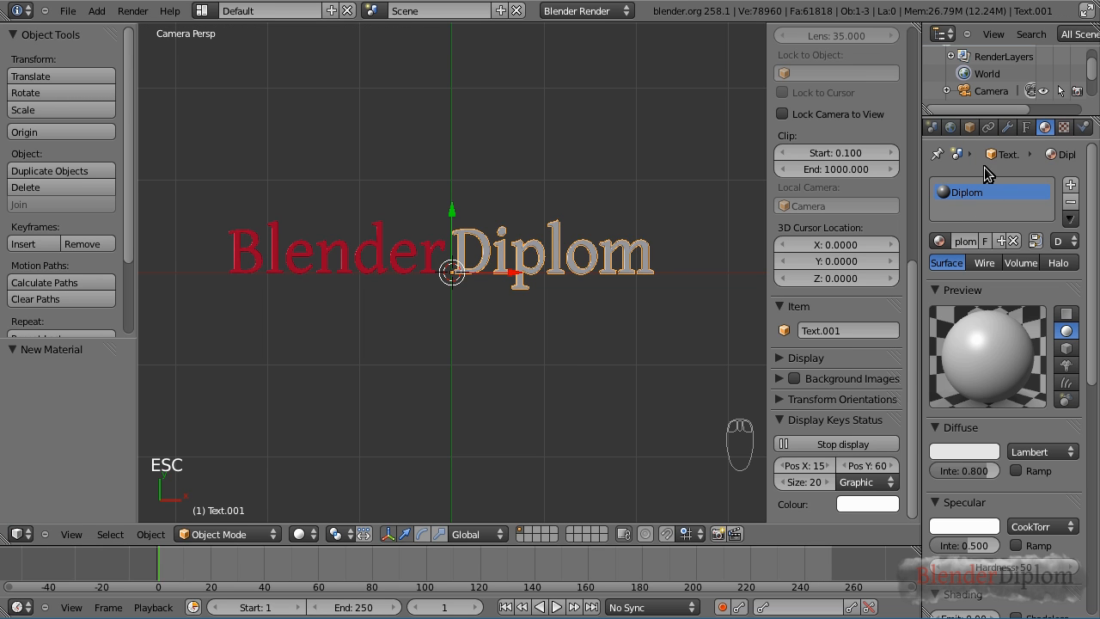
Set the world's horizon colour to black
left_click(949, 126)
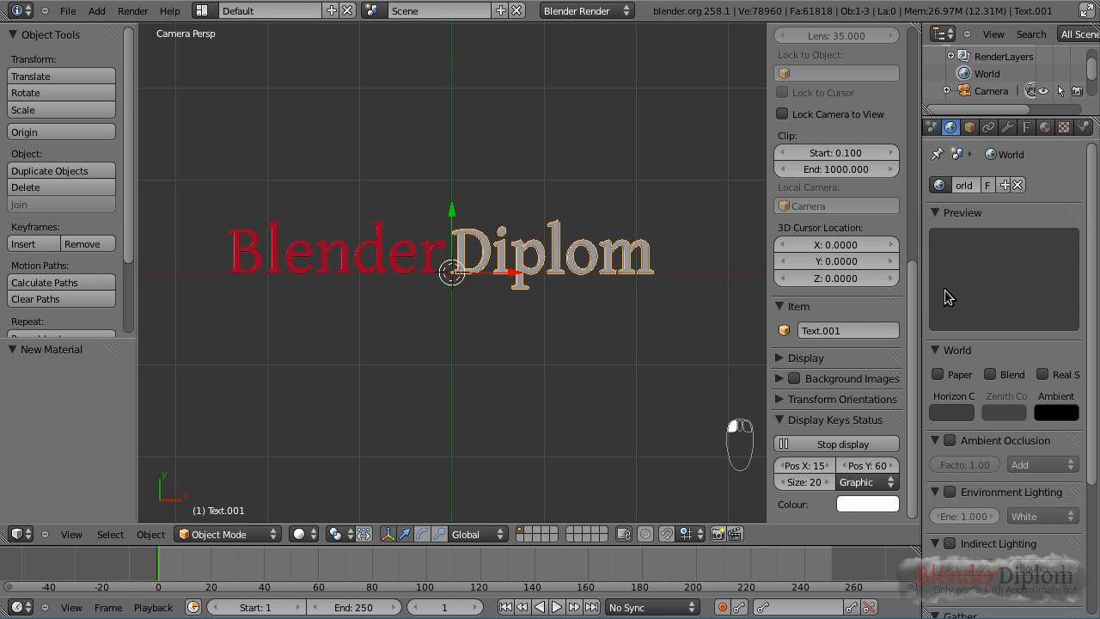
left_click(951, 412)
left_click(966, 307)
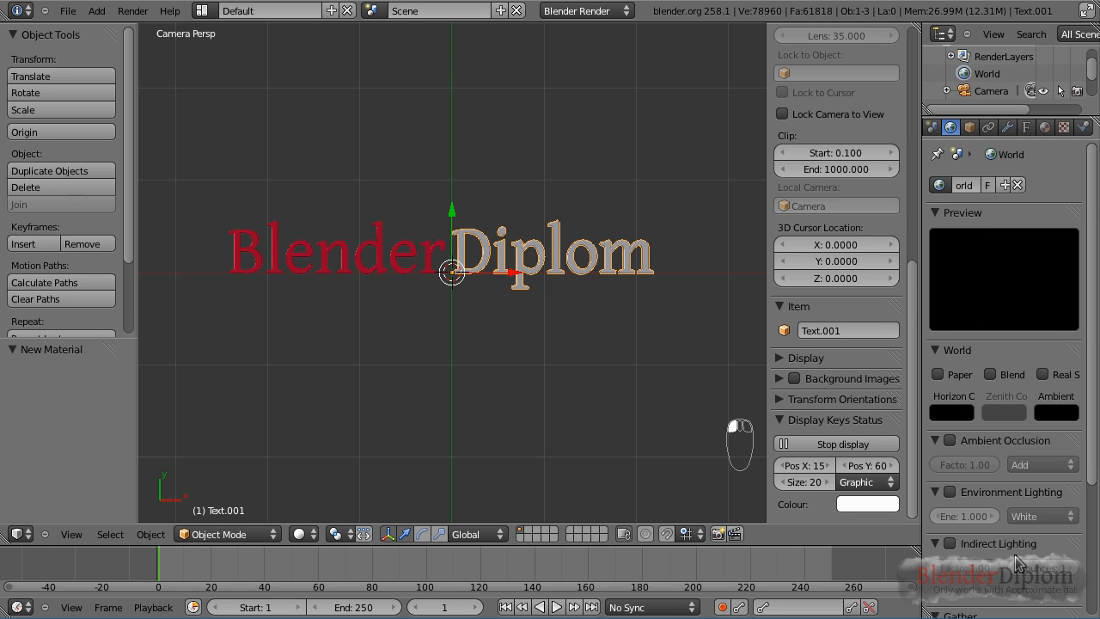
Enable Environment Lighting with an energy of 0.5 and check it with a test render
left_click(950, 492)
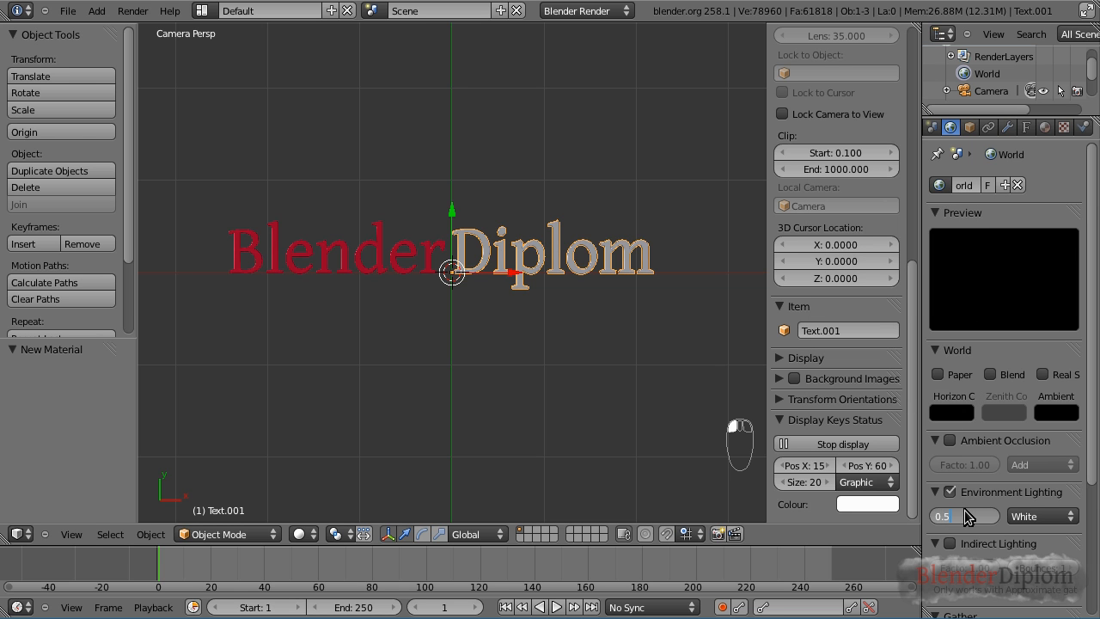
key("Return")
key("F12")
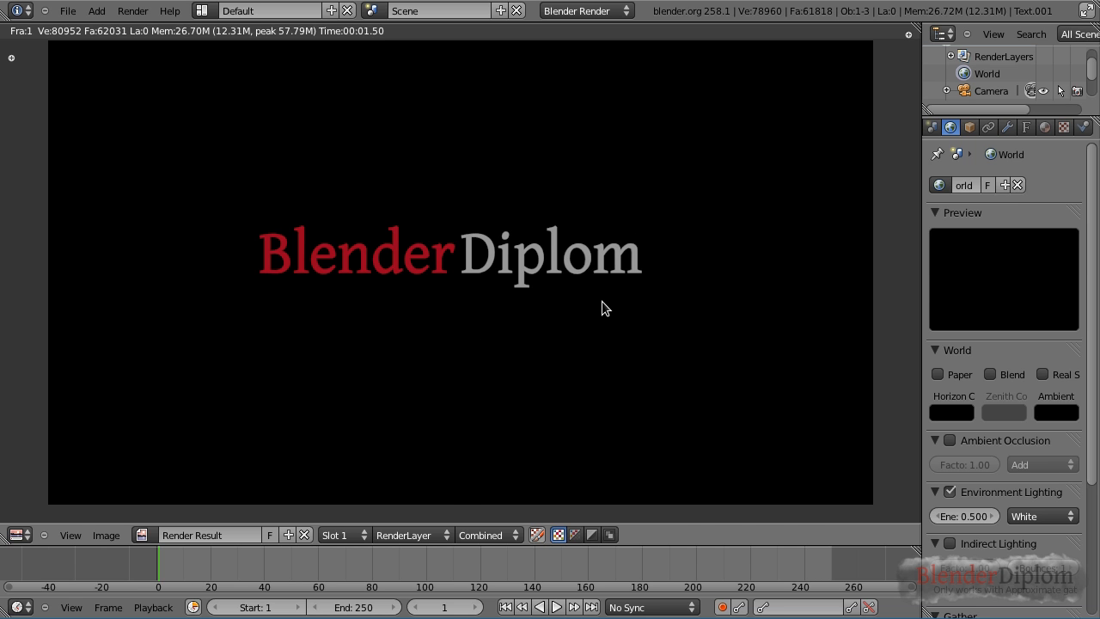
key("Escape")
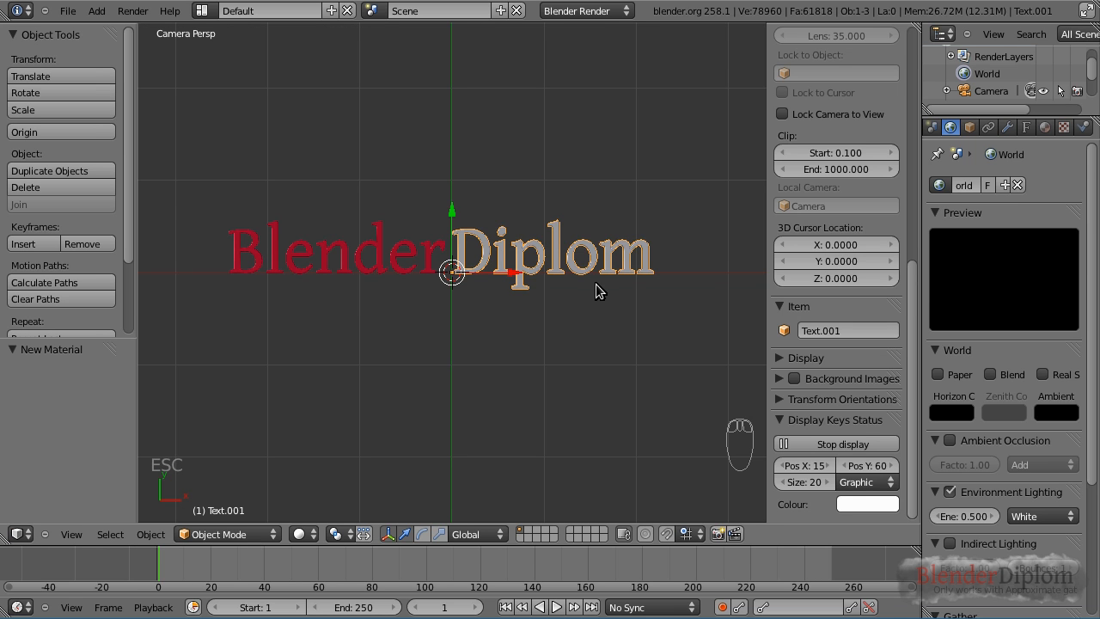
Select both text objects and move them together by about 0.149 in X and -0.116 in Y to centre the logo in the camera frame
scroll(592, 284, "down", 2)
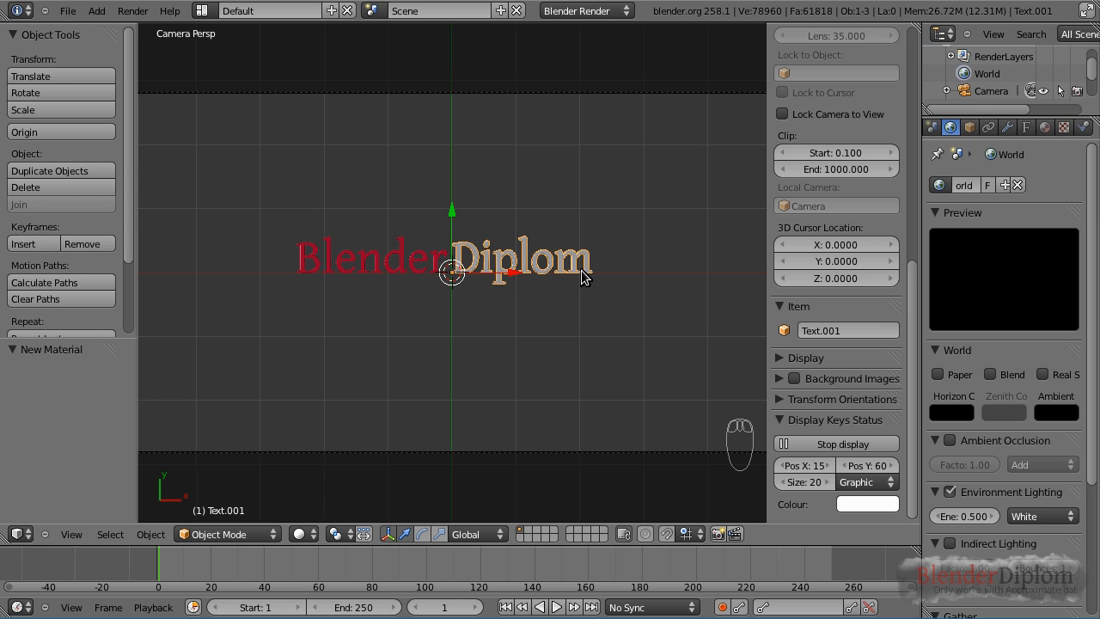
right_click(432, 254, "shift")
scroll(589, 272, "down", 2)
scroll(592, 282, "up", 1)
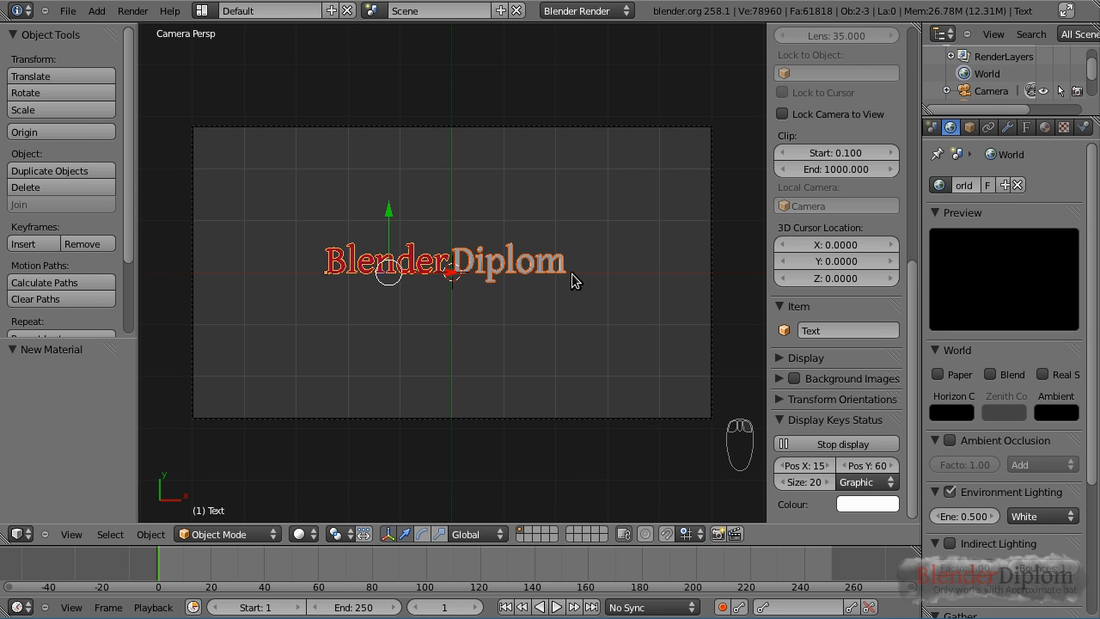
key("g")
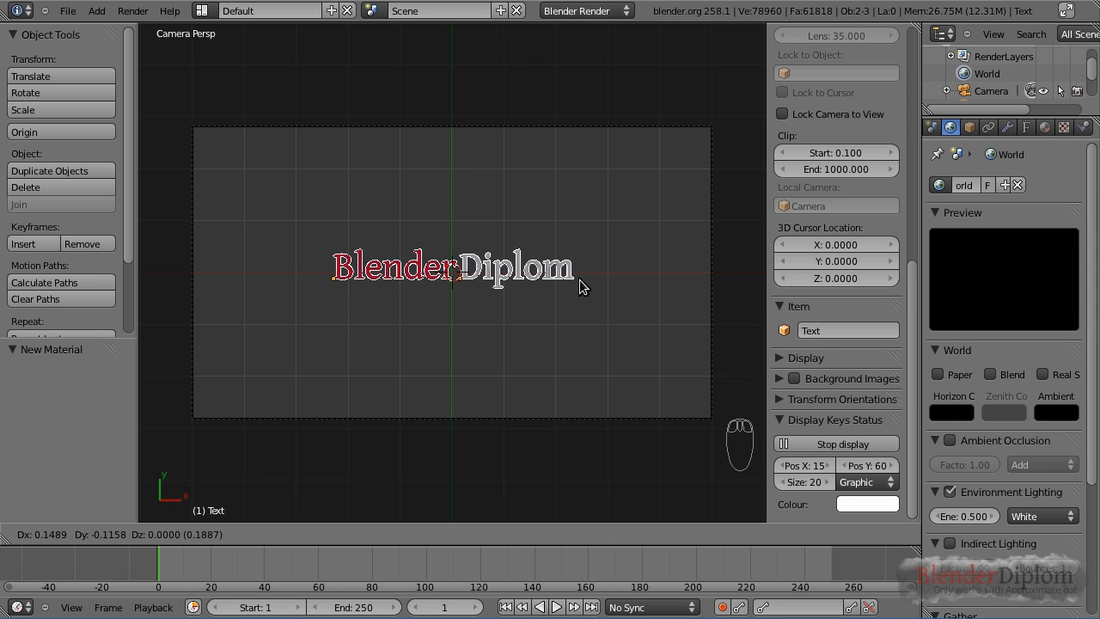
left_click(580, 280)
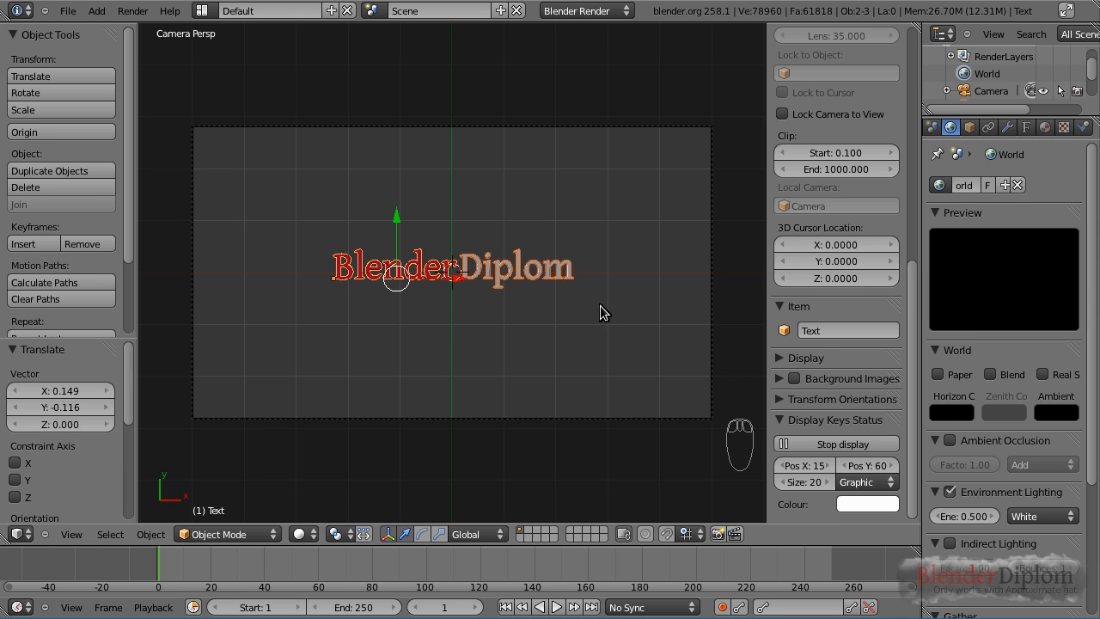
Add a Spot lamp at the scene origin
key("Tab")
key("Tab")
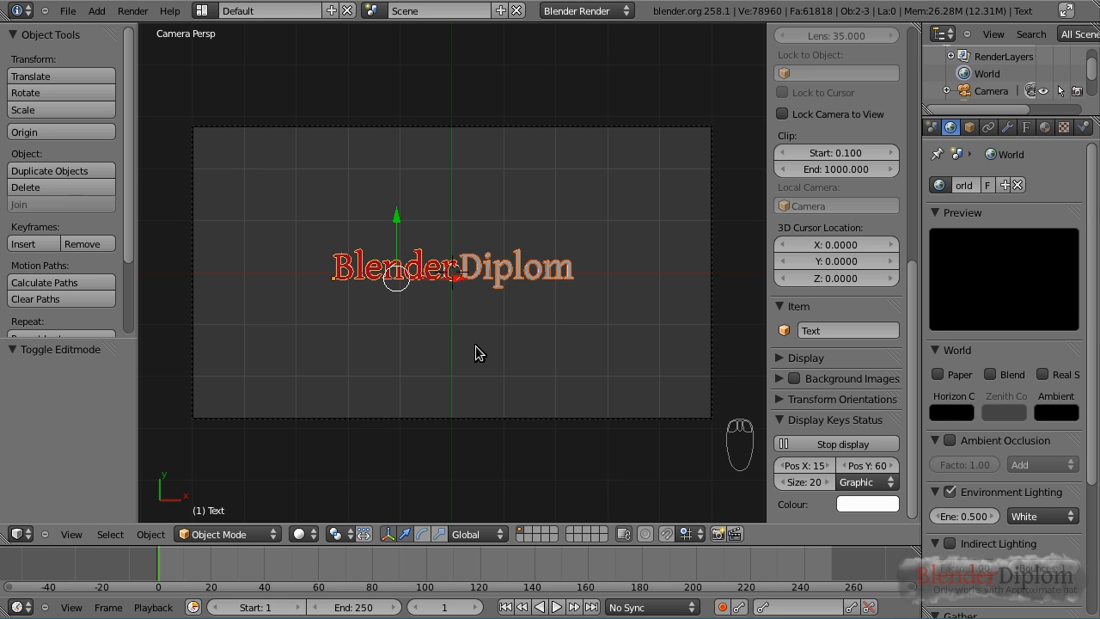
key("shift+a")
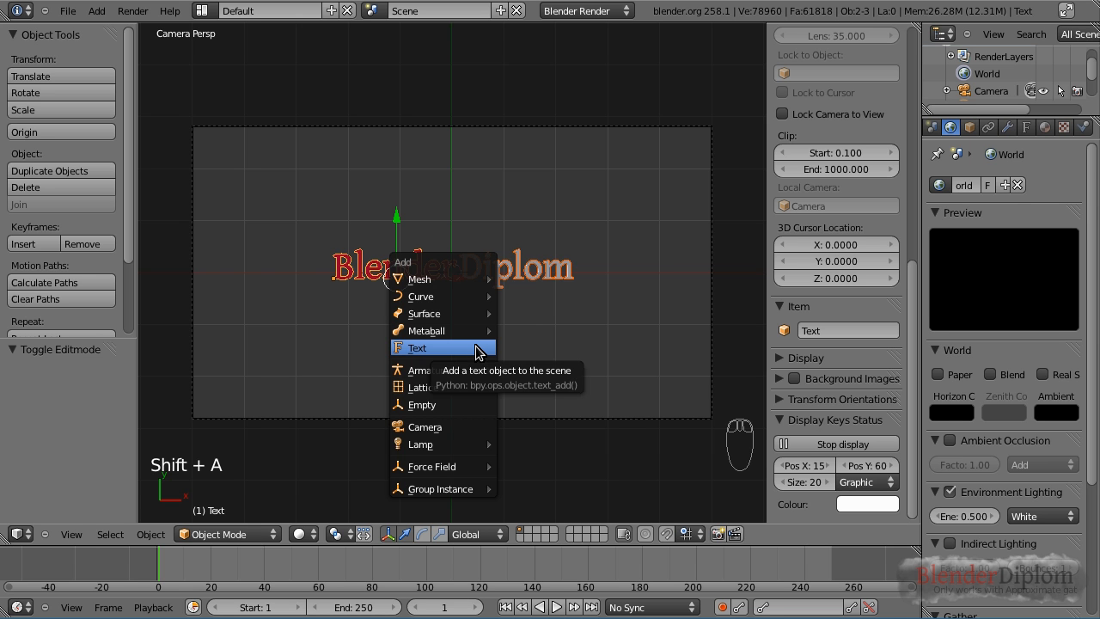
mouse_move(459, 444)
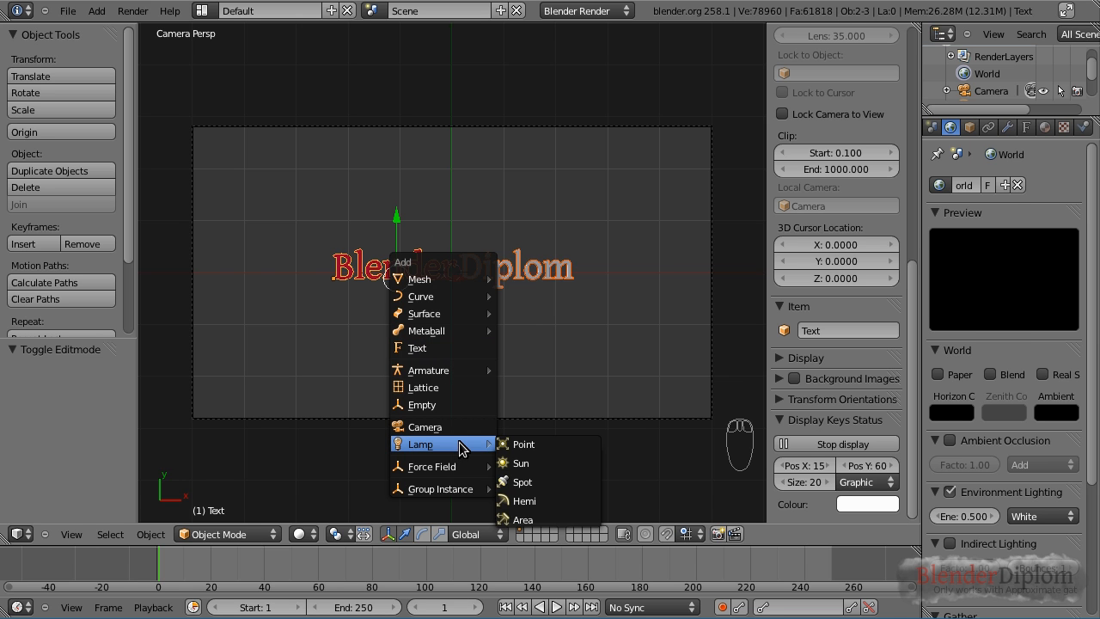
left_click(535, 482)
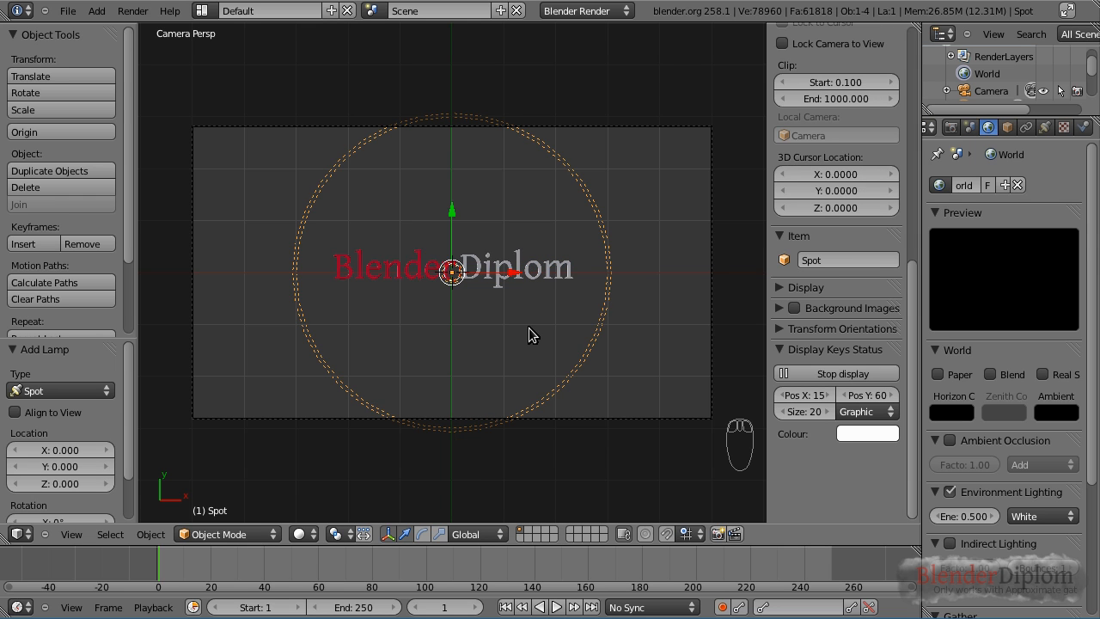
Rotate the spot lamp 180° about the X axis in front view so that it points up
key("KP_1")
scroll(532, 365, "down", 3)
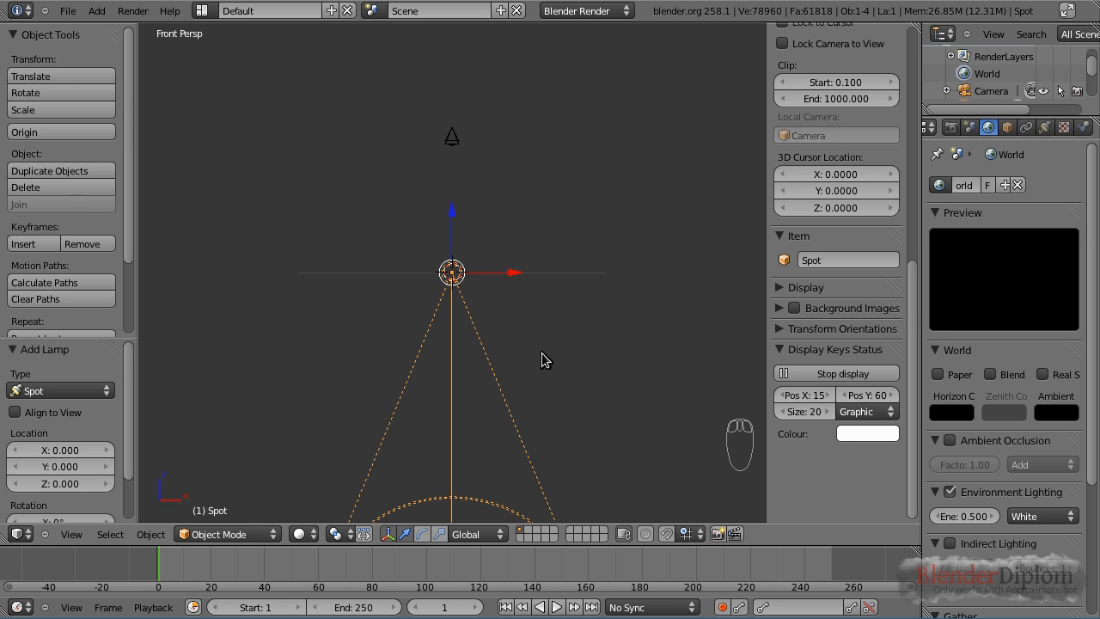
key("r")
type("x180")
key("Return")
Move the spot lamp straight down by about 1.365 in Z, placing it behind the text in orthographic front view
middle_click_drag(554, 177, 551, 293)
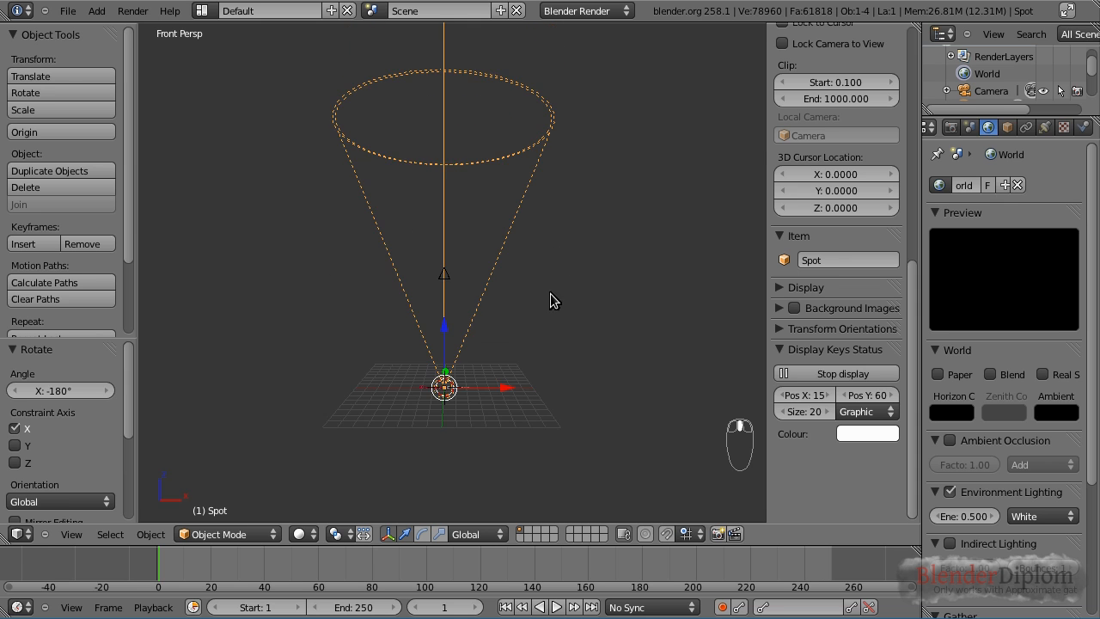
key("KP_5")
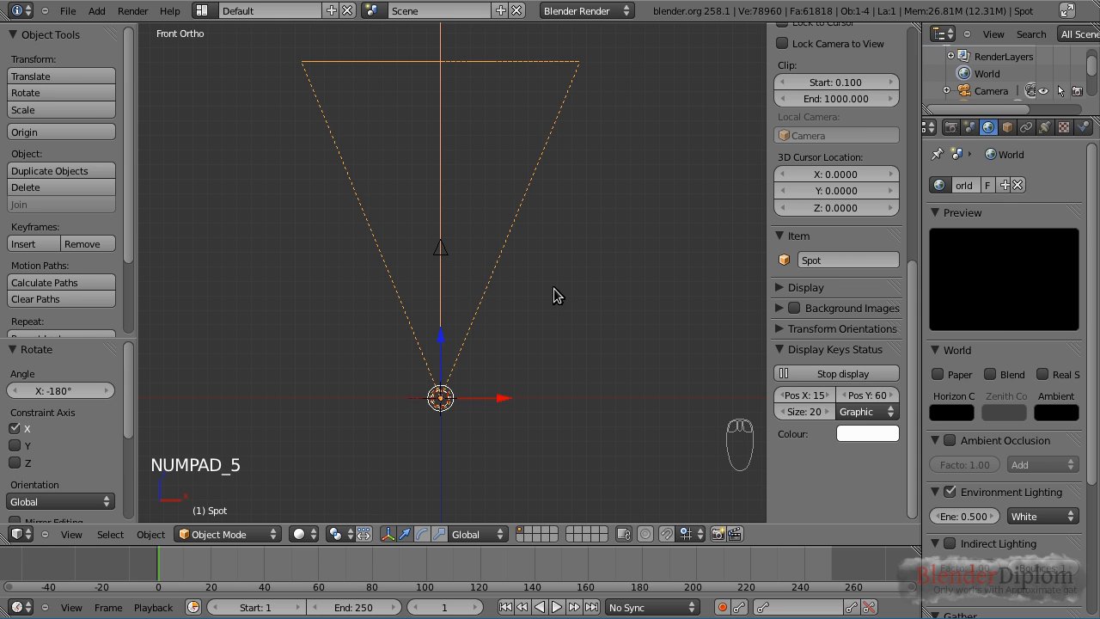
scroll(562, 346, "up", 2)
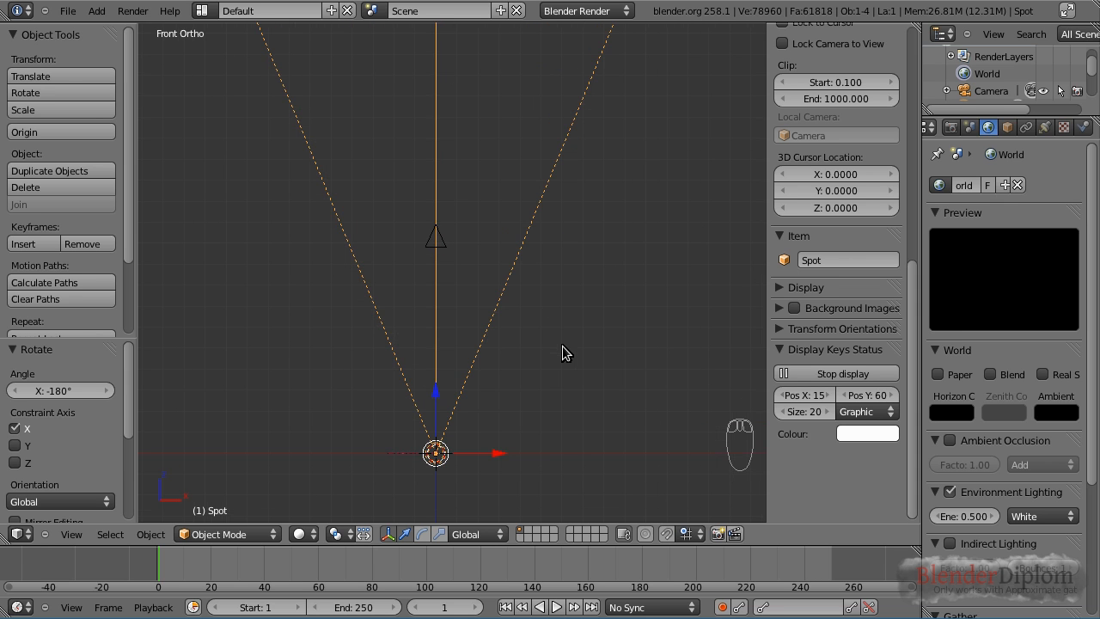
middle_click_drag(536, 383, 555, 335, "shift")
scroll(555, 335, "up", 1)
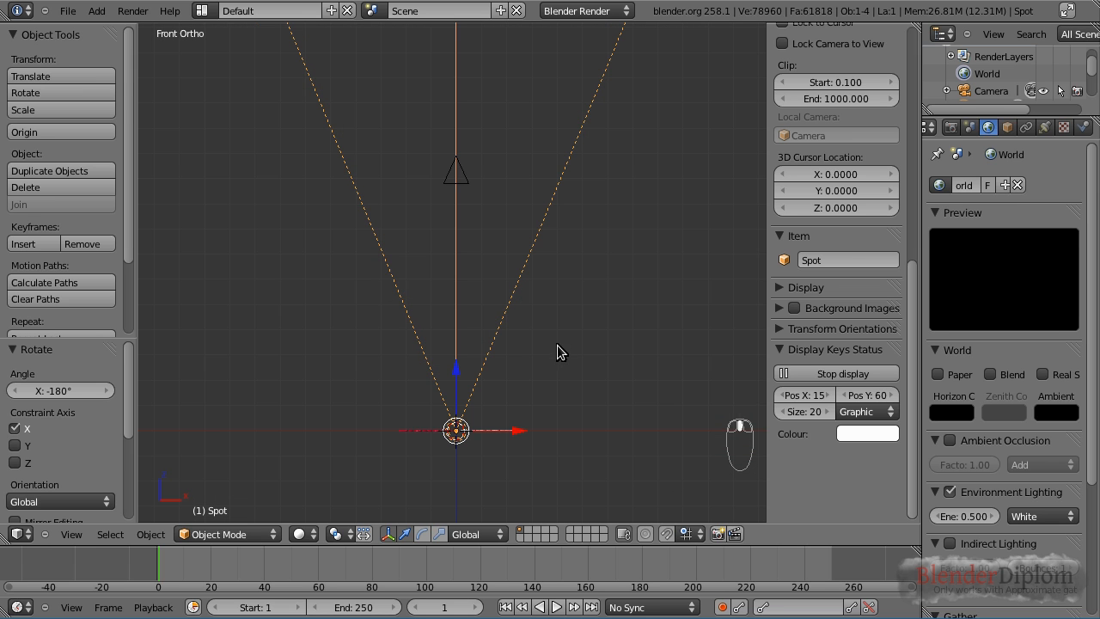
key("g")
key("z")
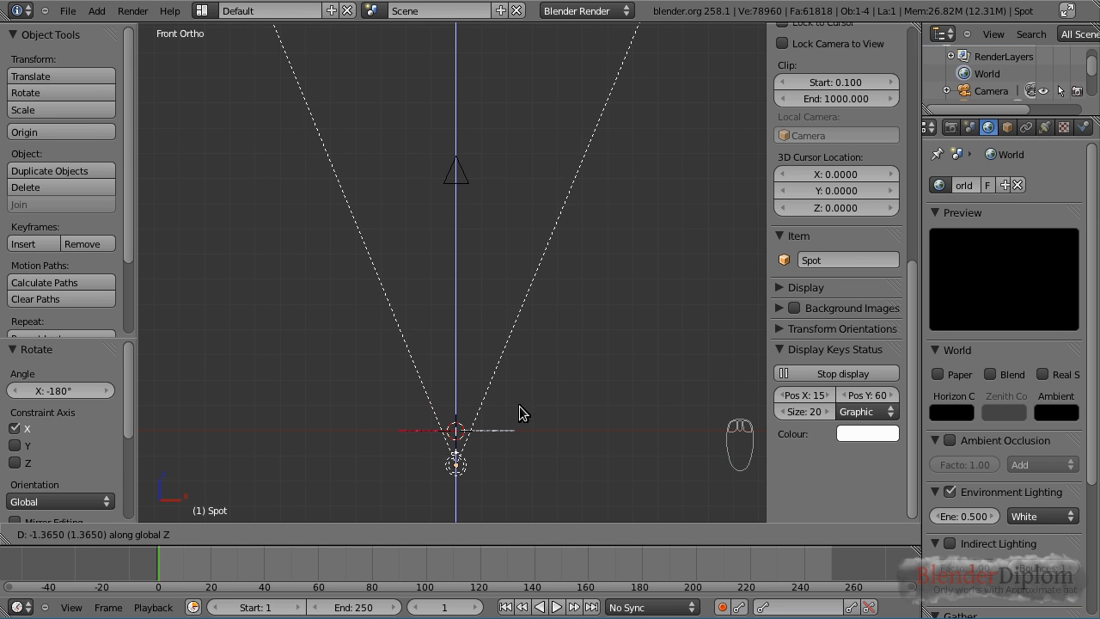
left_click(520, 406)
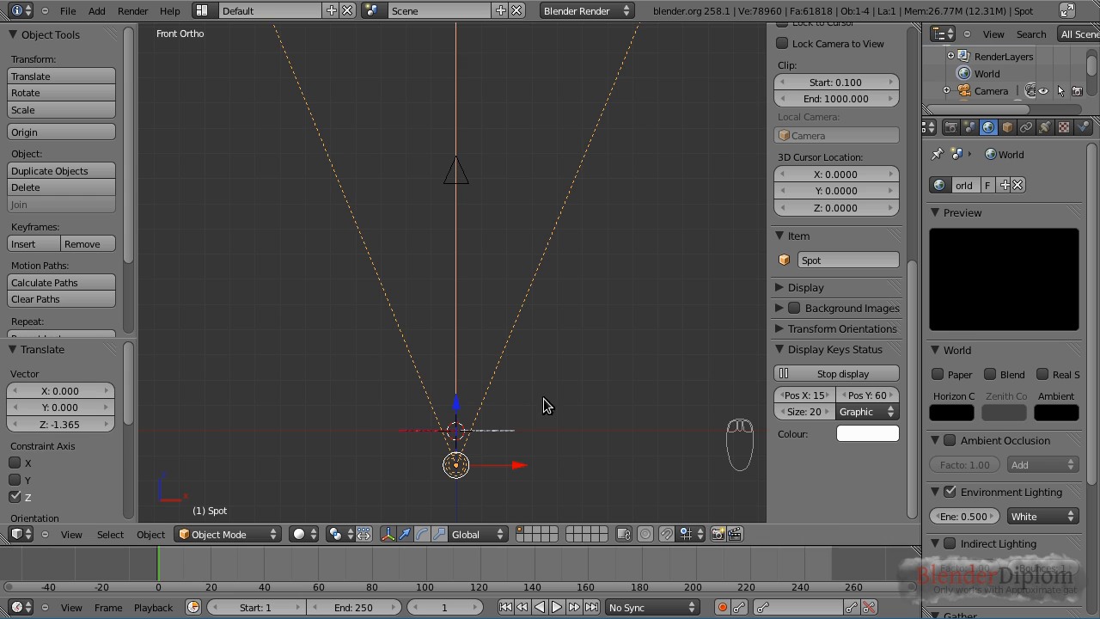
Set the spot lamp's cone size to 90° in its Spot Shape settings
left_click(1046, 127)
scroll(1097, 284, "down", 2)
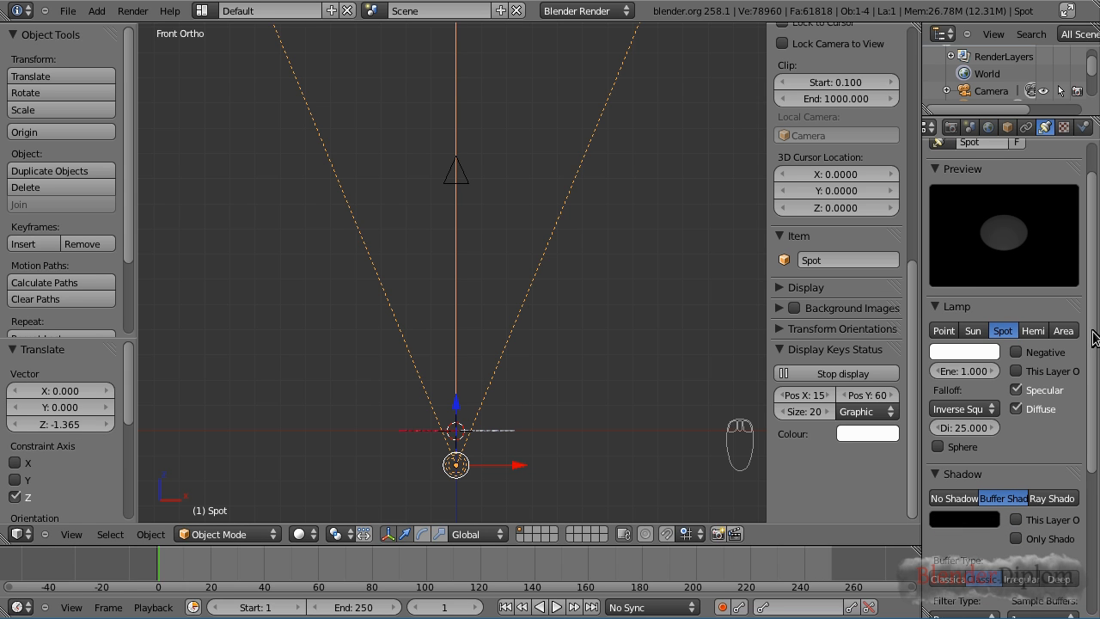
scroll(1096, 348, "down", 1)
scroll(1097, 347, "down", 2)
scroll(640, 364, "down", 3)
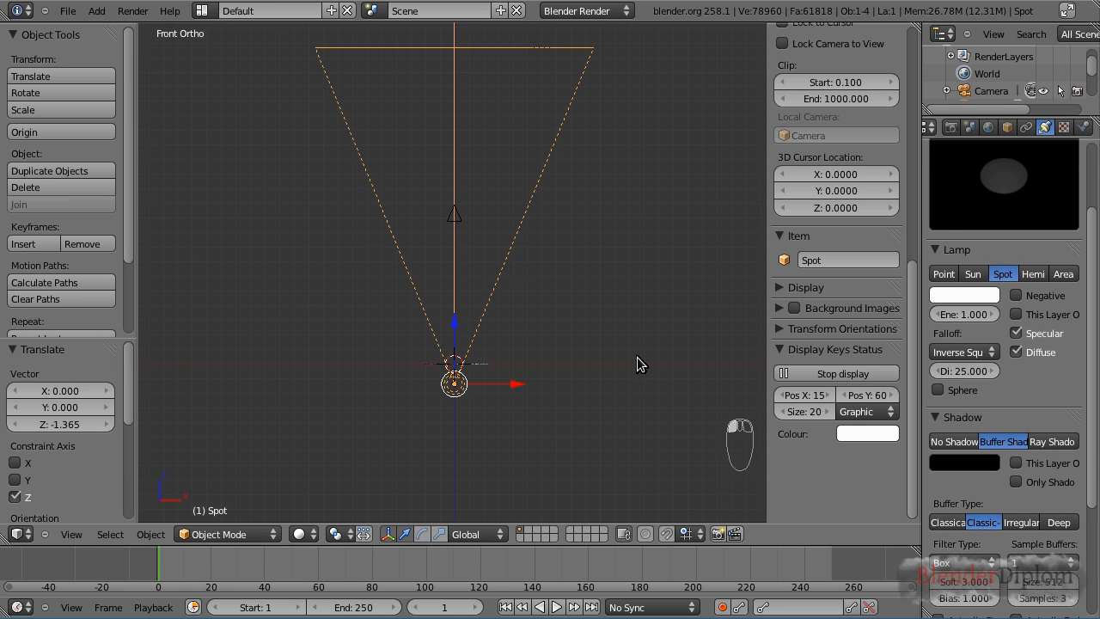
scroll(640, 363, "up", 2)
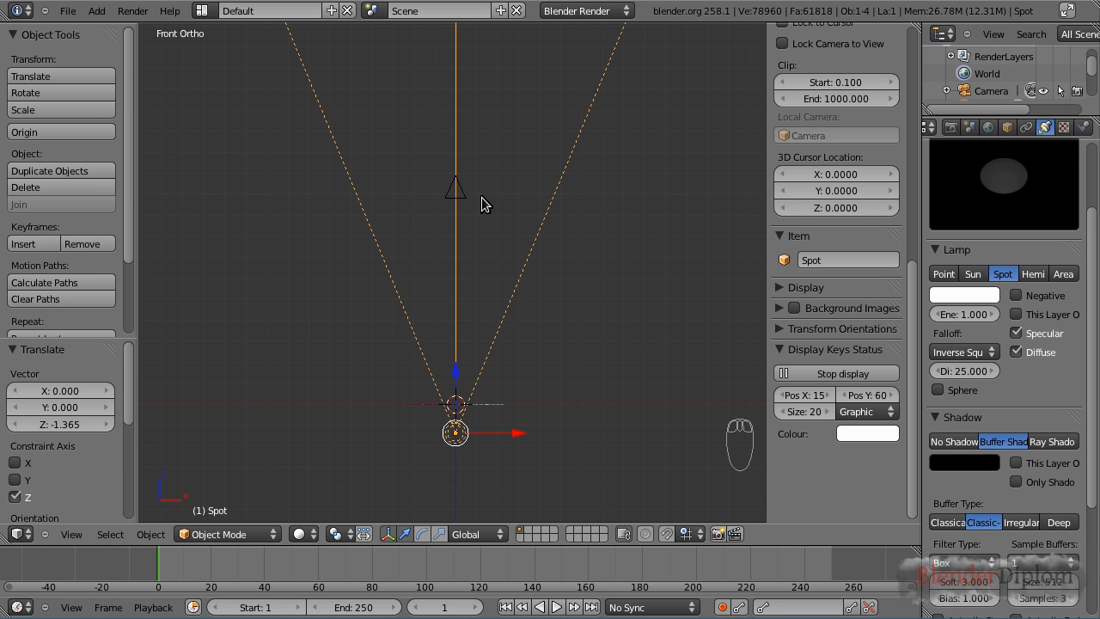
scroll(516, 194, "down", 3)
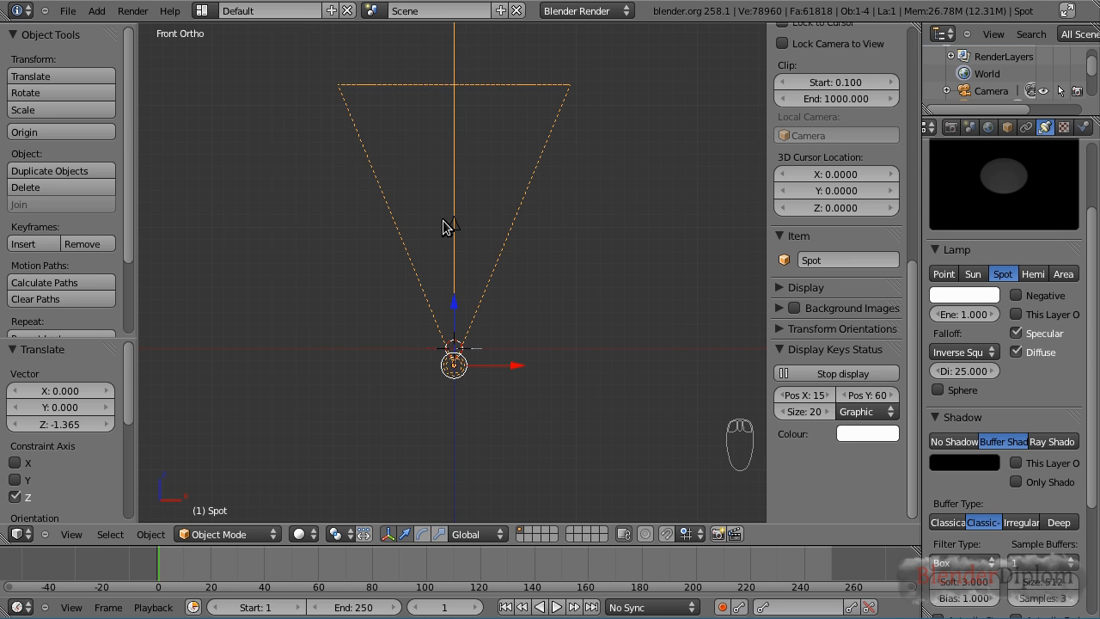
scroll(511, 272, "up", 1)
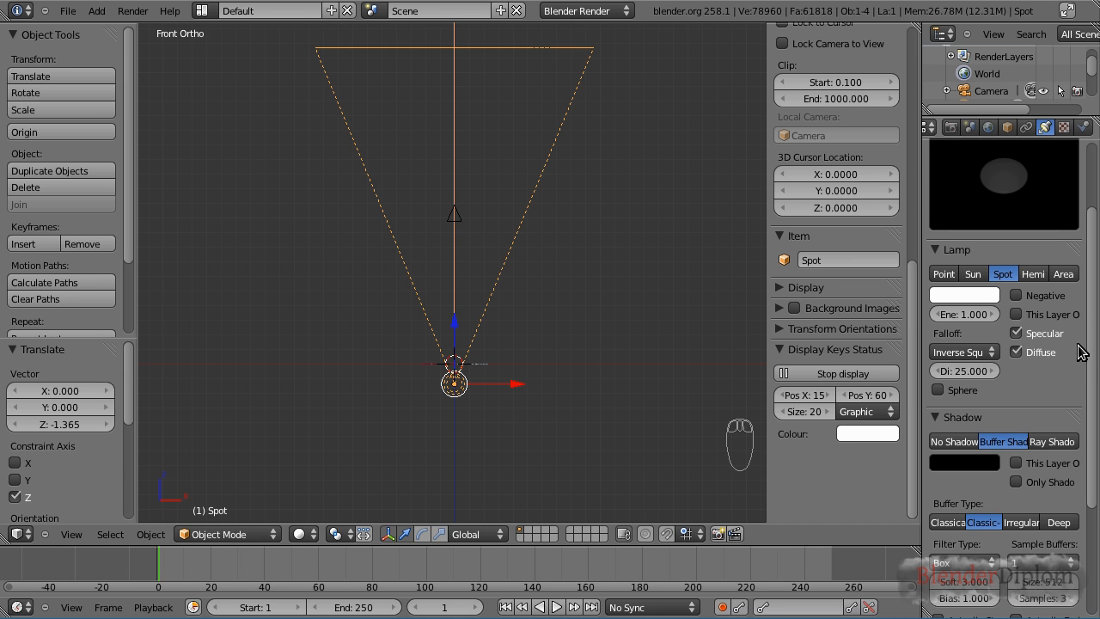
scroll(1094, 343, "down", 5)
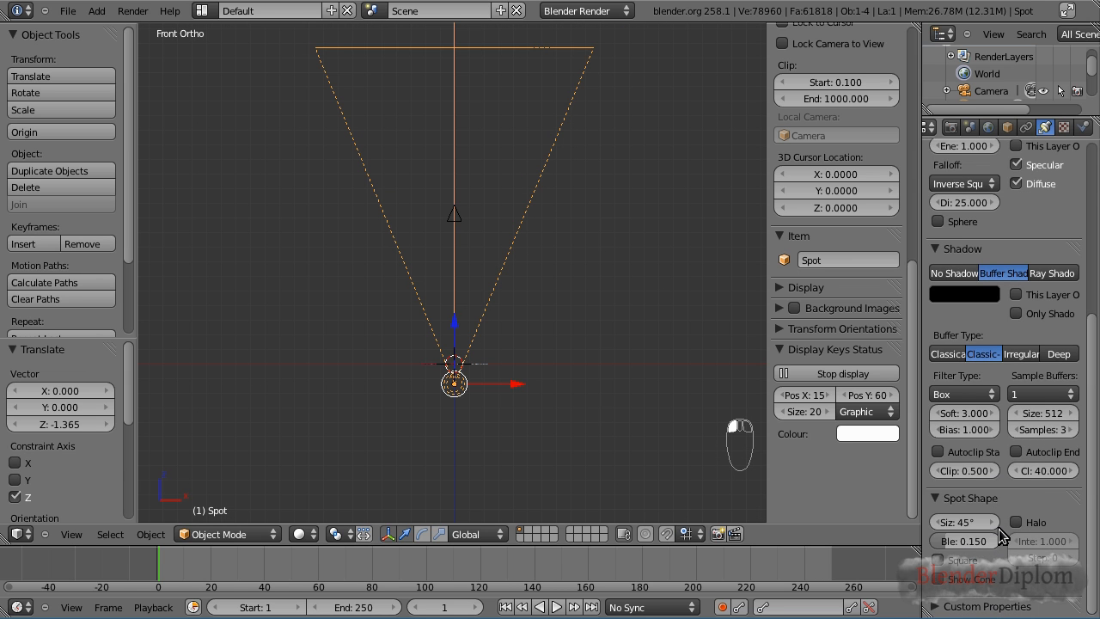
left_click(962, 522)
key("Return")
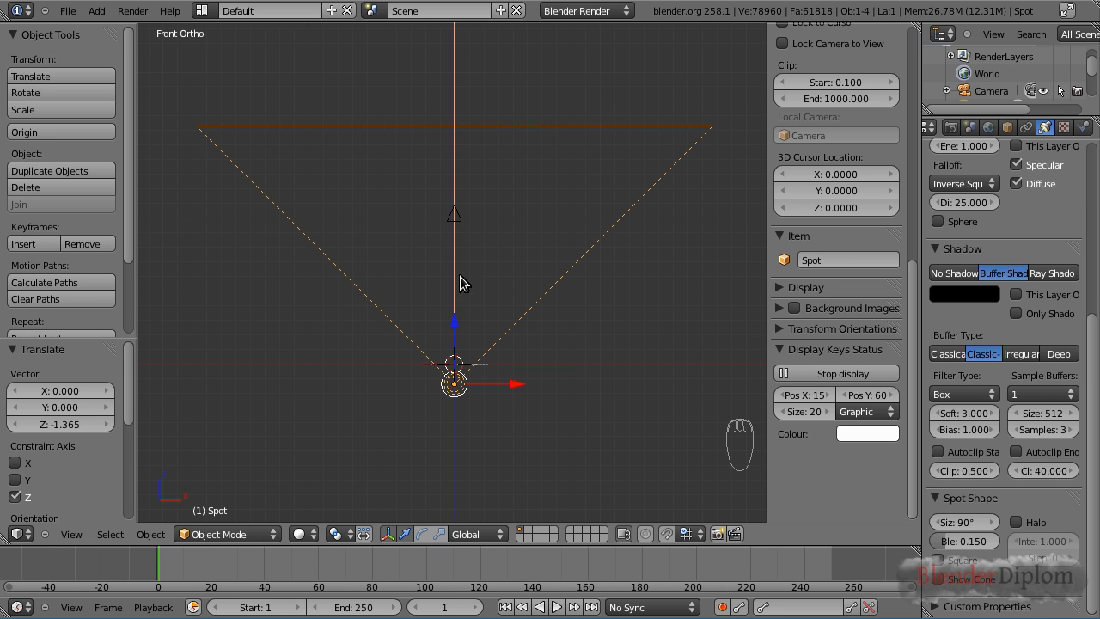
Enable Show Cone and Halo for the spot lamp
left_click(1093, 392)
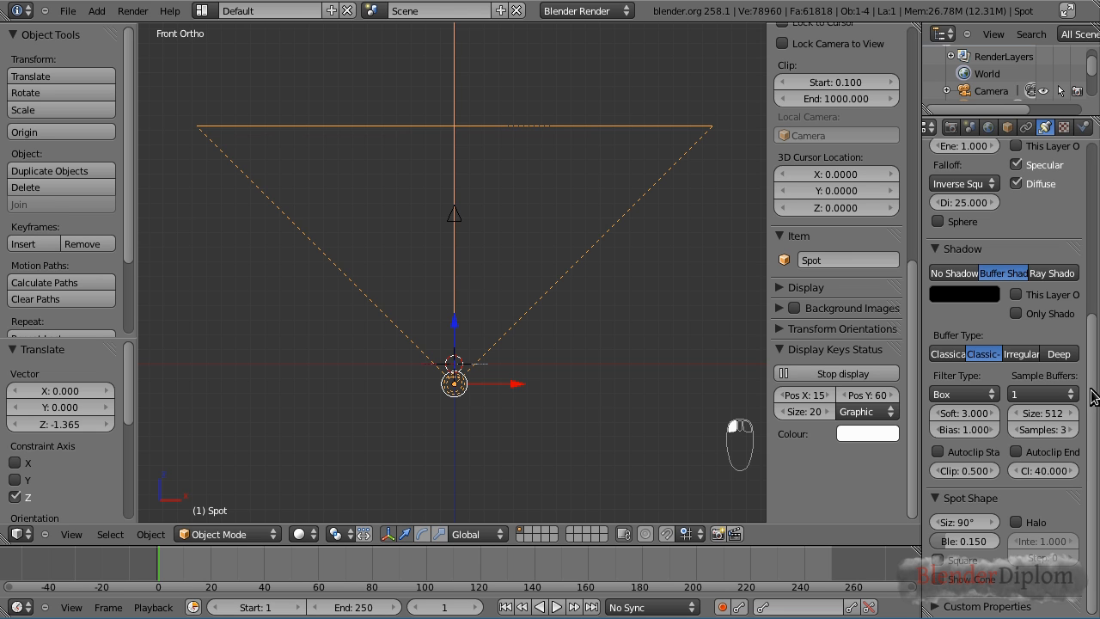
left_click(939, 580)
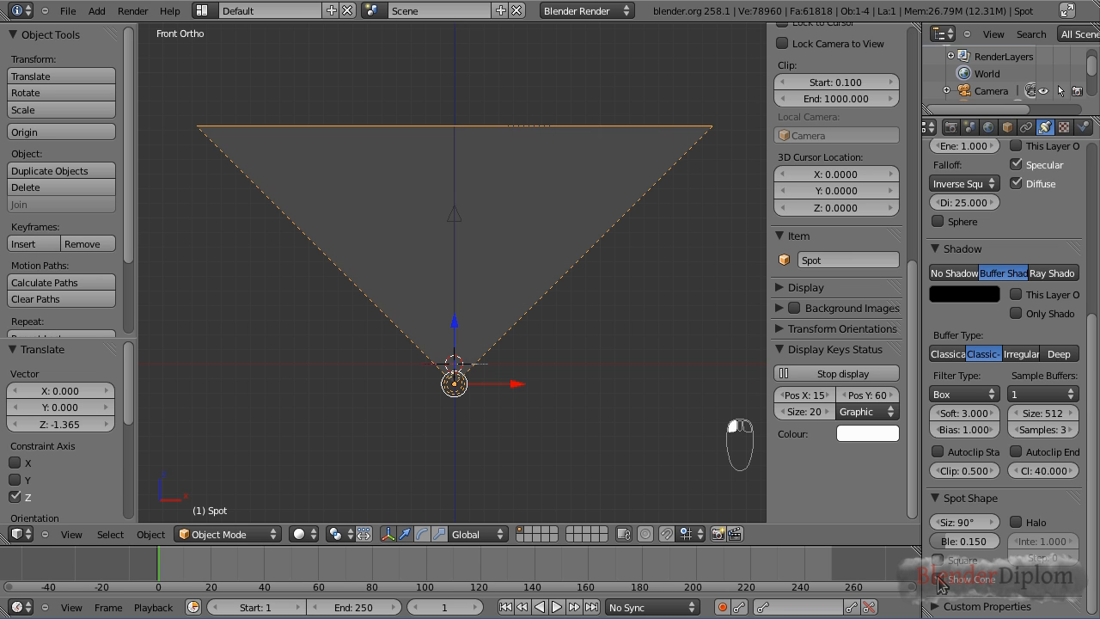
left_click(1018, 523)
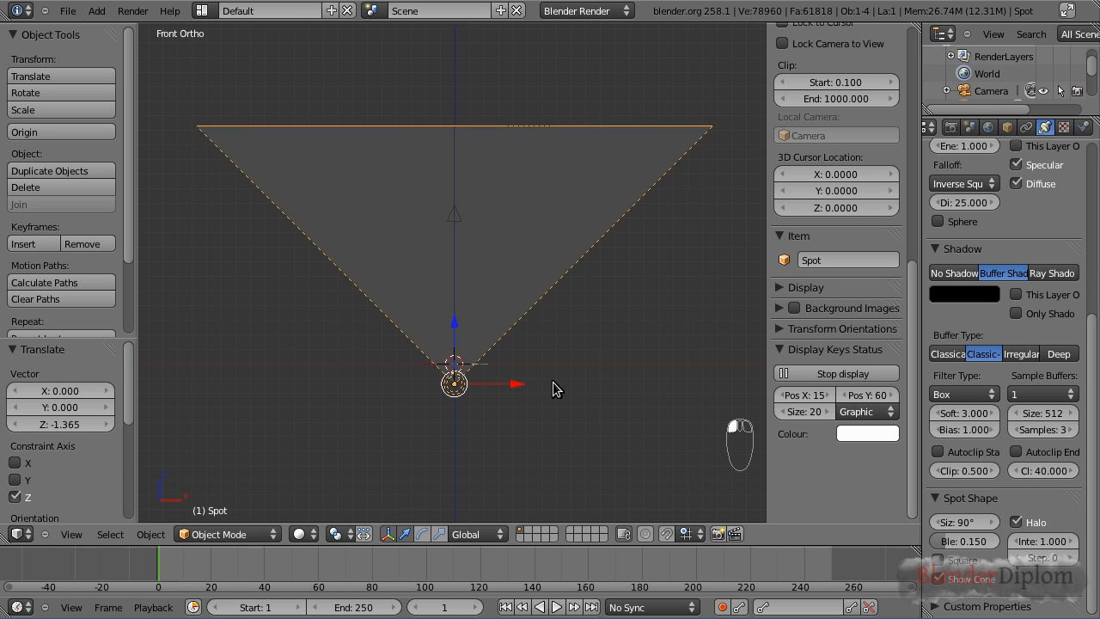
scroll(508, 384, "up", 4)
middle_click_drag(521, 432, 503, 234, "shift")
scroll(505, 266, "up", 3)
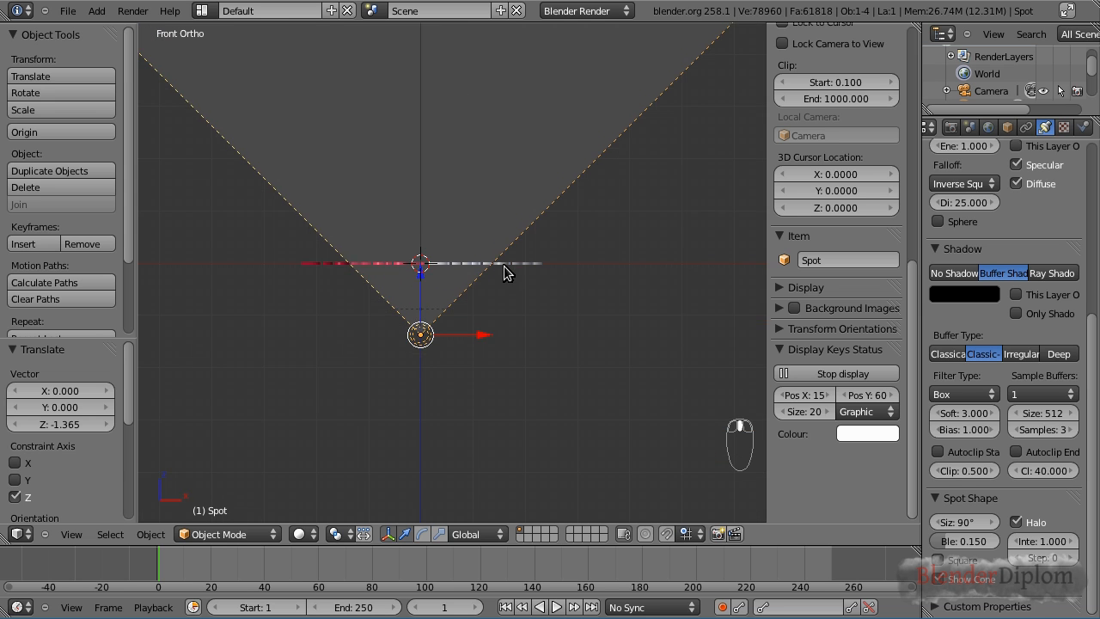
Make a test render of the halo, set the halo step to 1 and render again
key("F12")
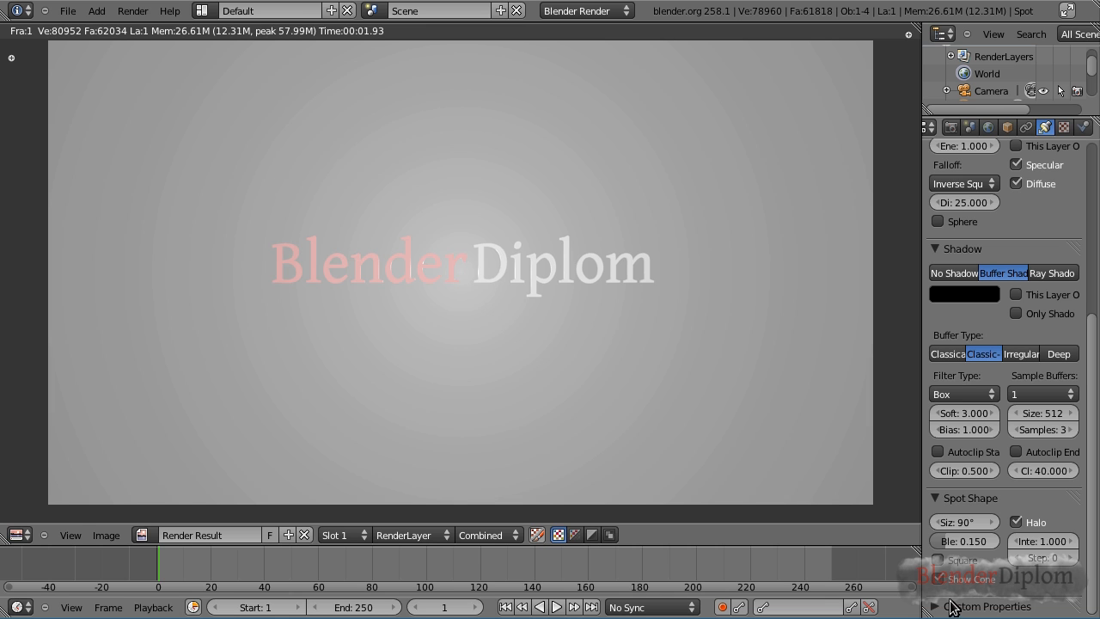
left_click(1072, 557)
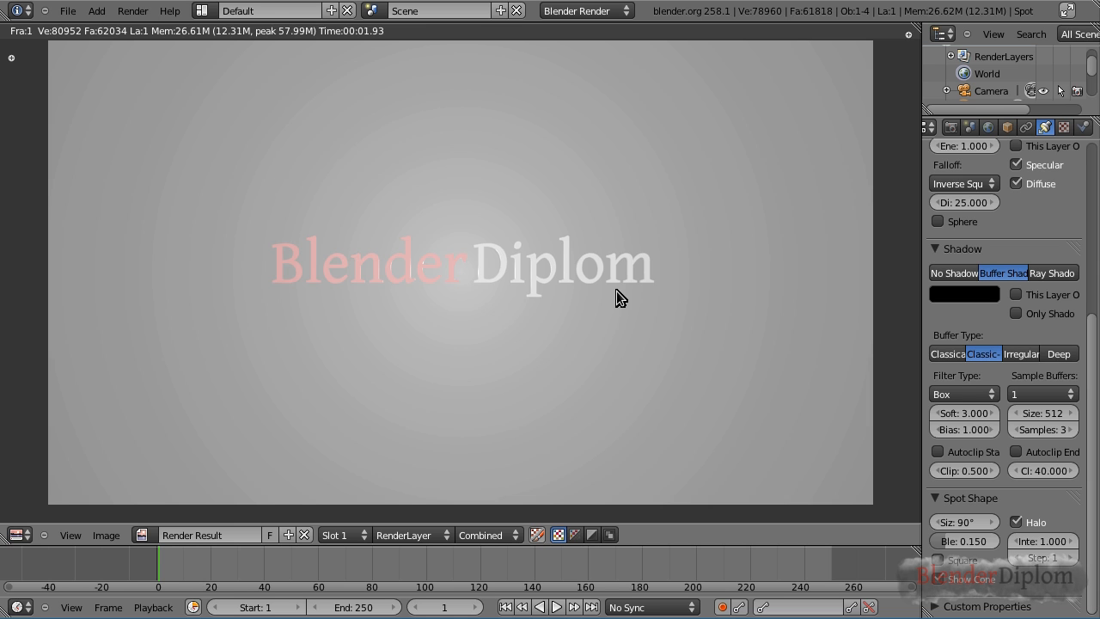
key("F12")
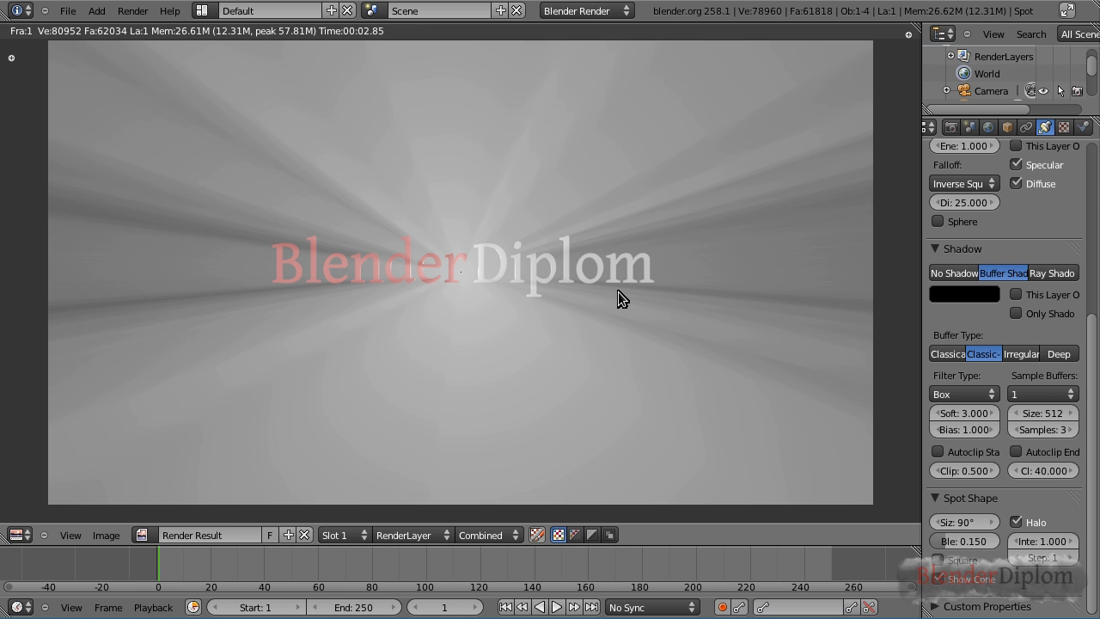
left_click(1072, 557)
left_click(1073, 558)
left_click(1073, 558)
left_click(1015, 558)
left_click(1016, 557)
left_click(1016, 558)
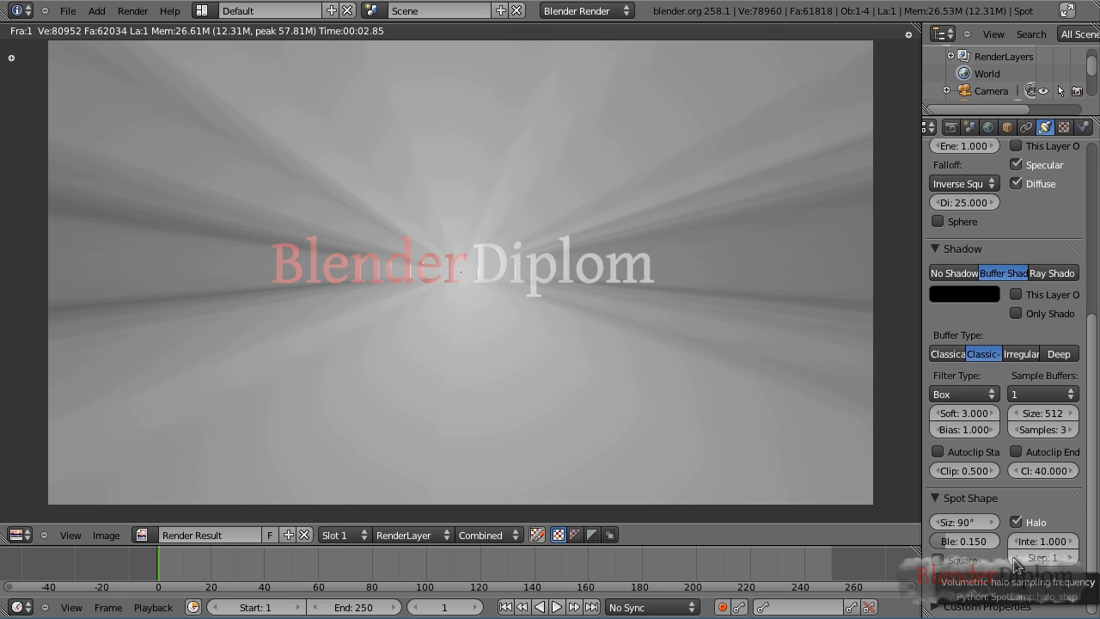
Set the spot lamp's blend to 0.5 to soften the cone edge
left_click(968, 542)
type("0.")
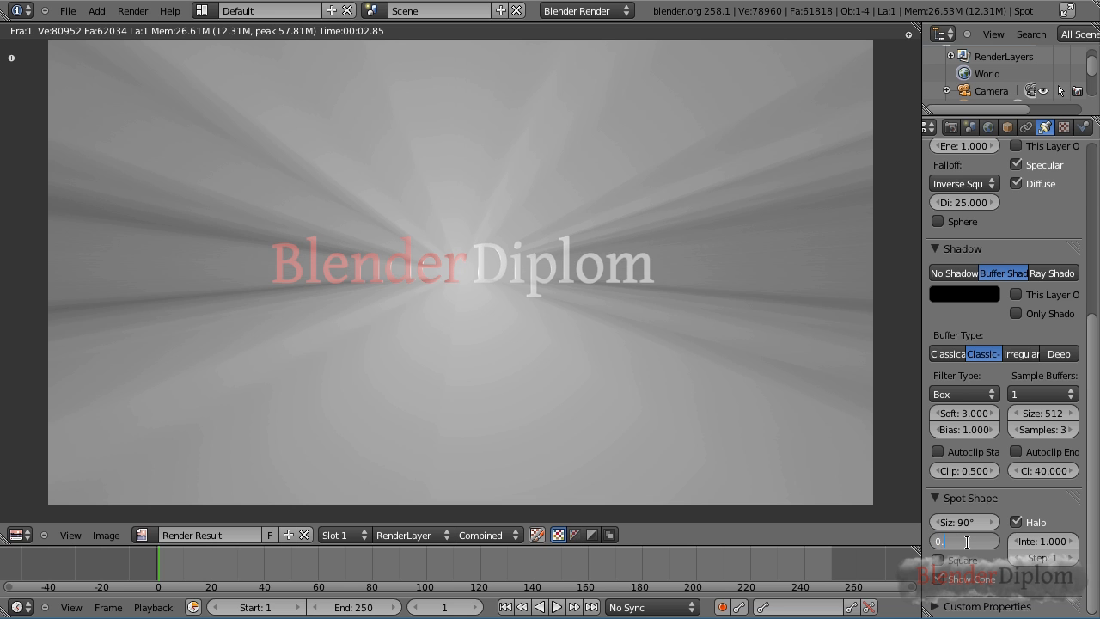
type("5")
key("Return")
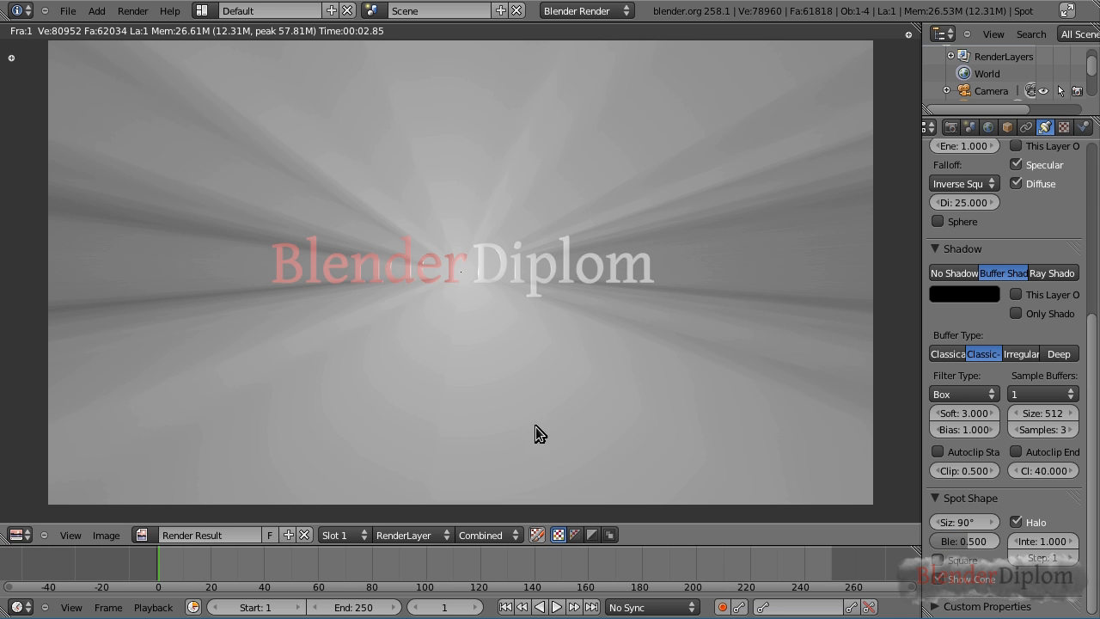
Leave the render view and move the spot lamp up by about 0.786 in Z, closer to the text
key("Escape")
scroll(508, 365, "up", 4)
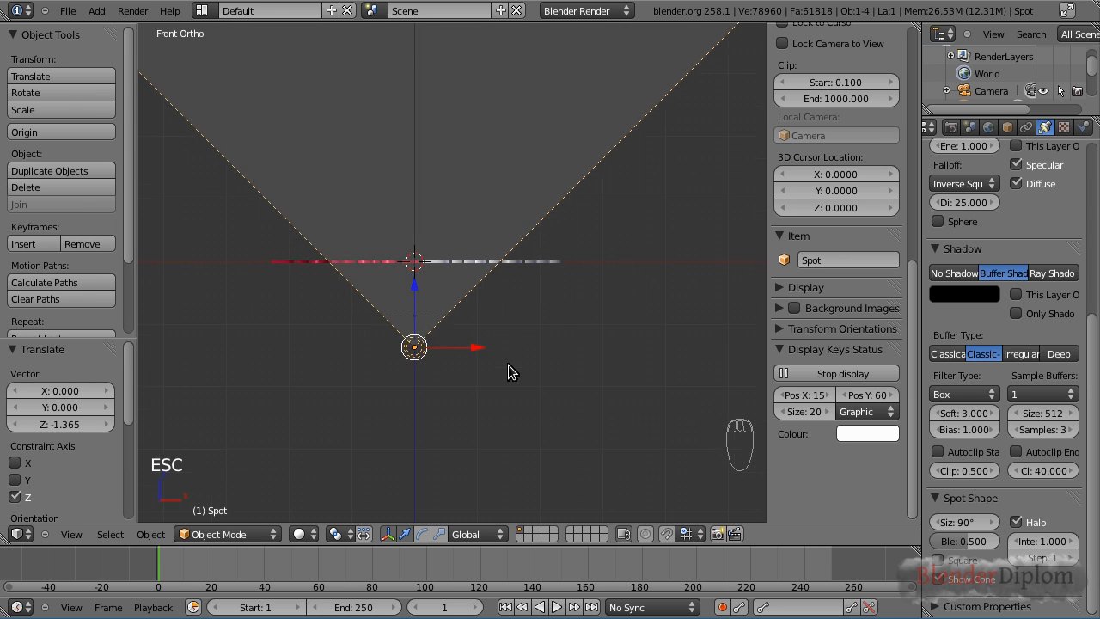
key("g")
key("z")
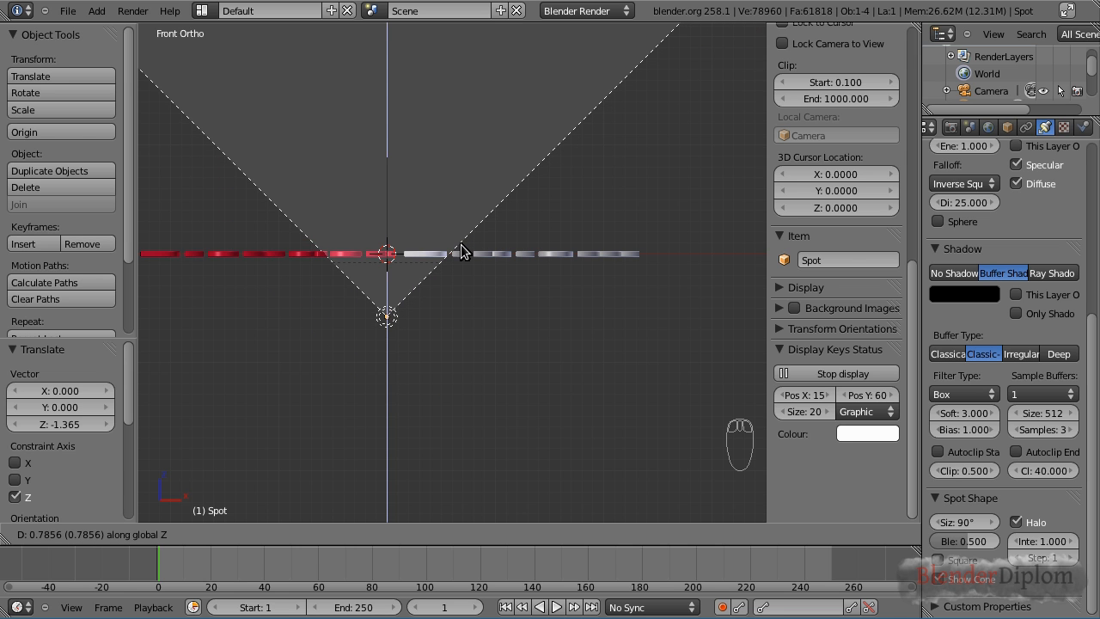
left_click(460, 244)
Try lowering the "Diplom" text by about 0.146 in Z, check it with a test render and undo the move
scroll(445, 302, "up", 6)
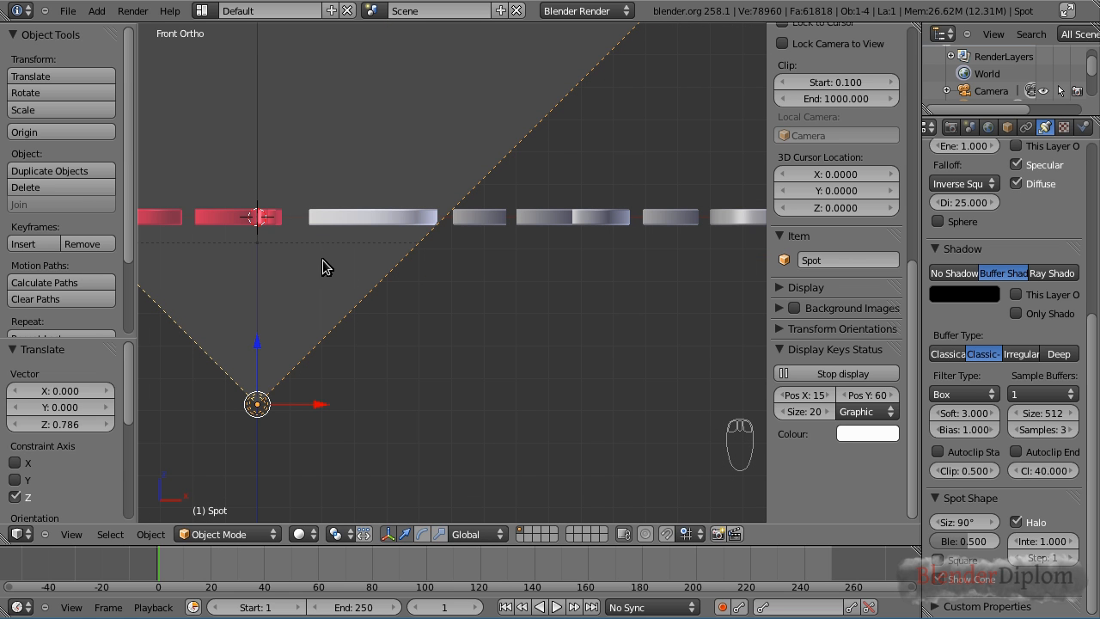
right_click(345, 219)
key("g")
key("z")
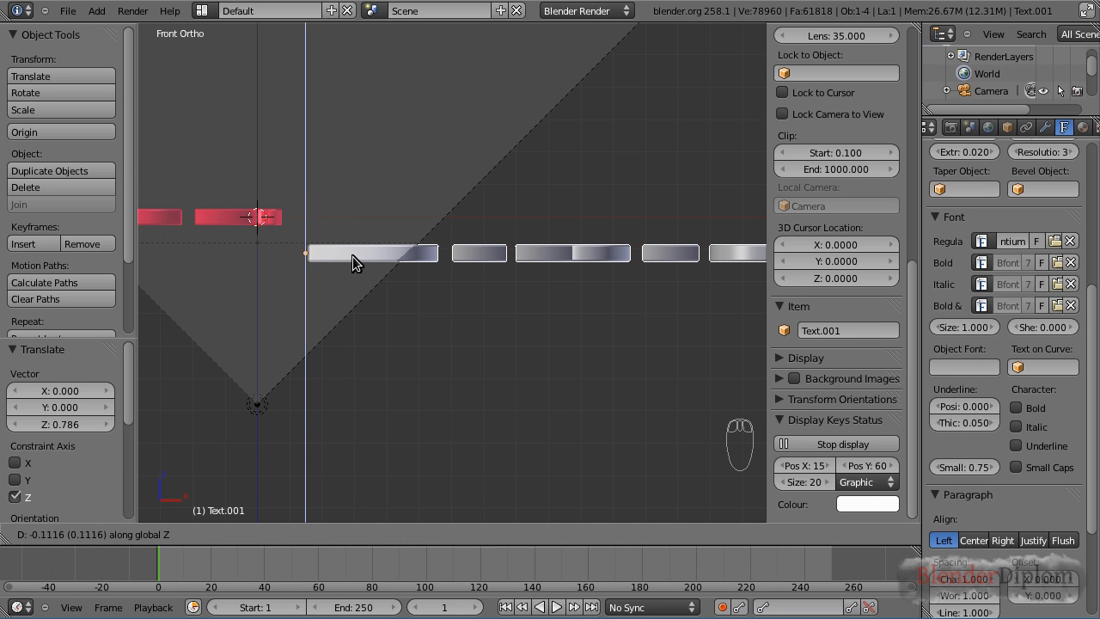
left_click(353, 267)
key("F12")
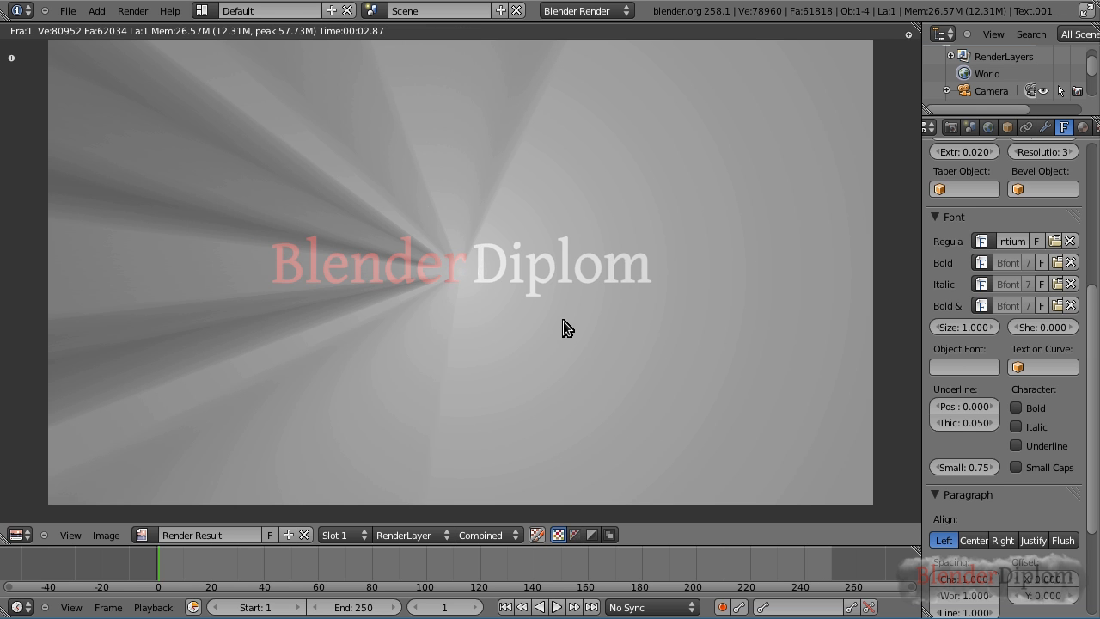
key("Escape")
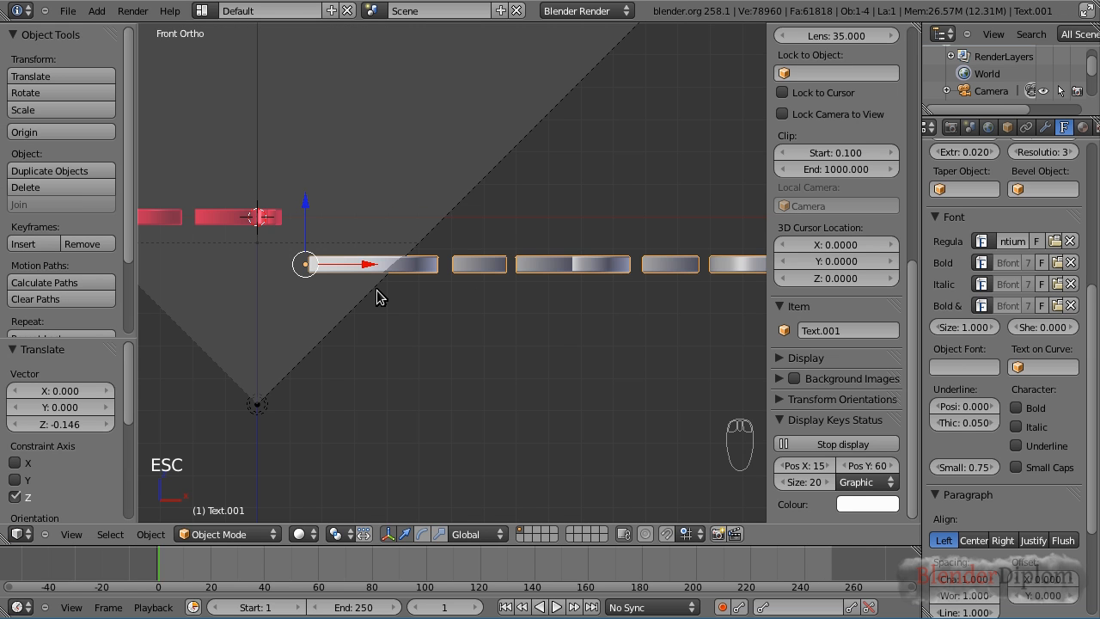
key("ctrl+z")
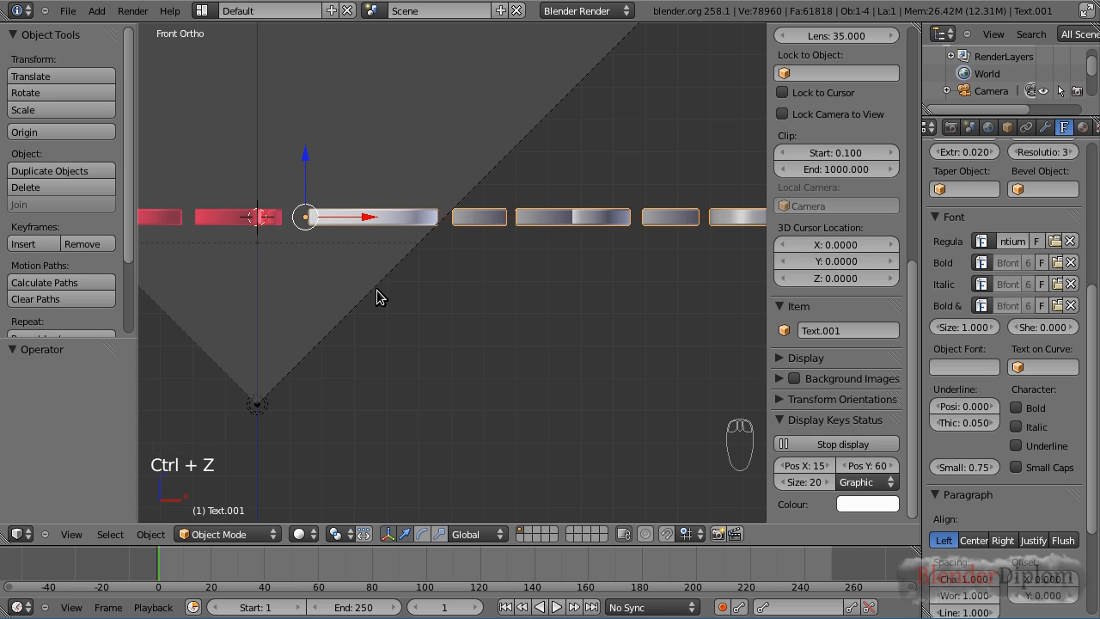
Raise the spot lamp by about 0.04 in Z and make a test render
right_click(348, 251)
key("g")
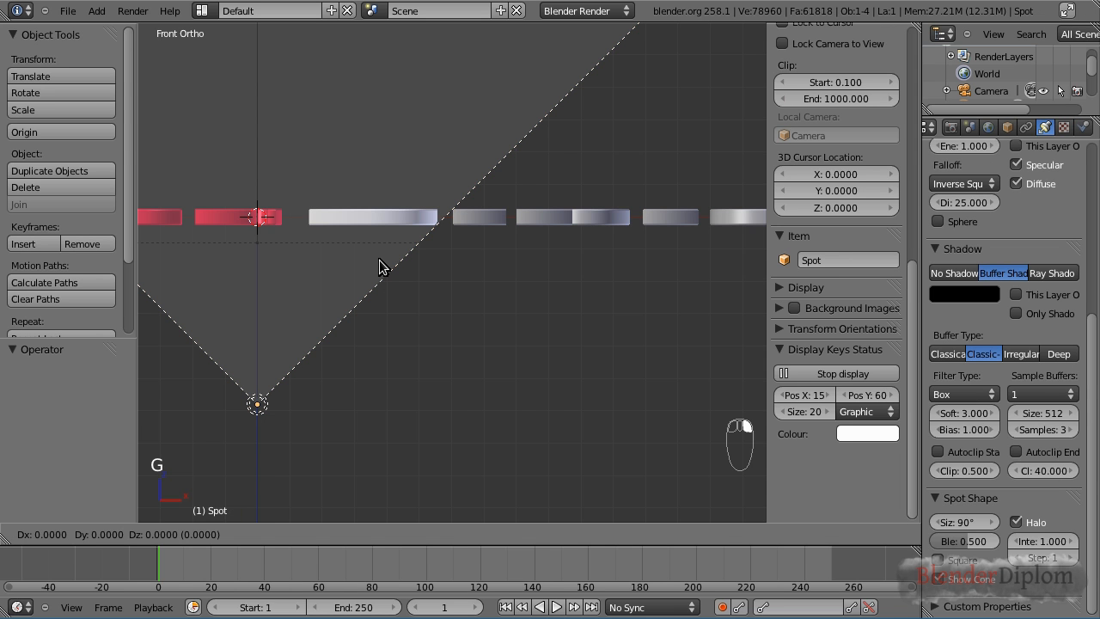
key("z")
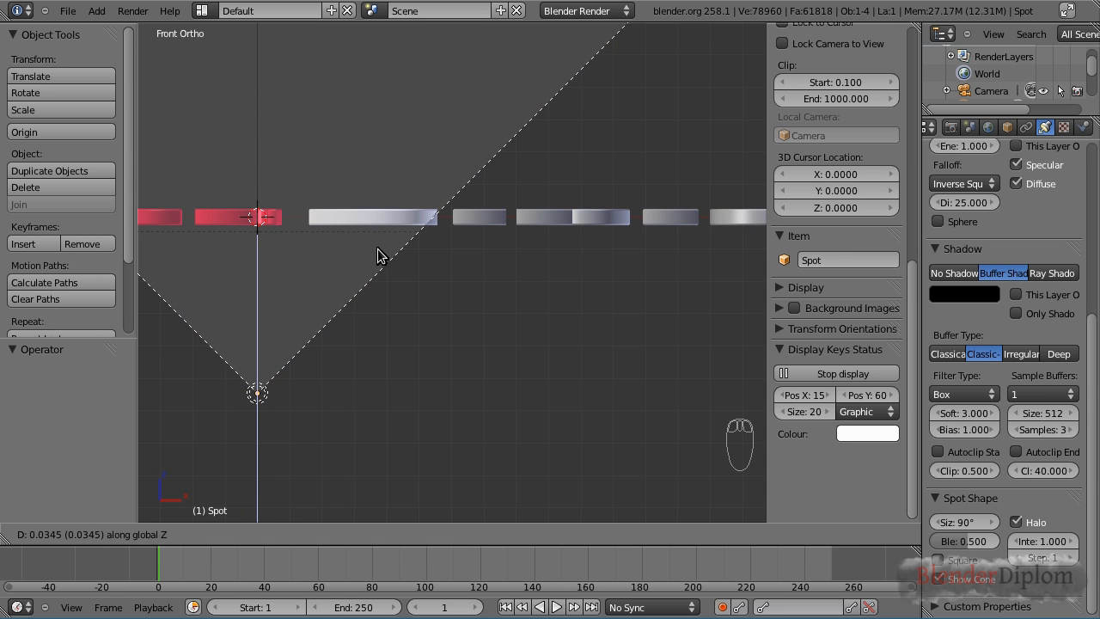
left_click(376, 254)
key("F12")
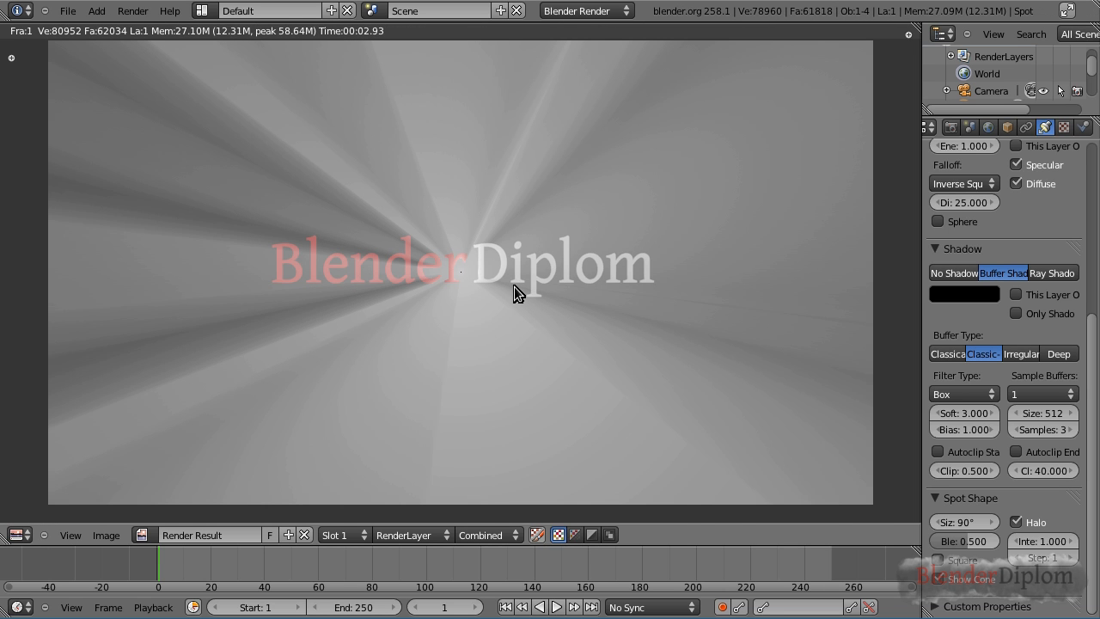
Leave the render, switch to the camera view and move the spot lamp by about 0.093 along Y
key("Escape")
key("KP_0")
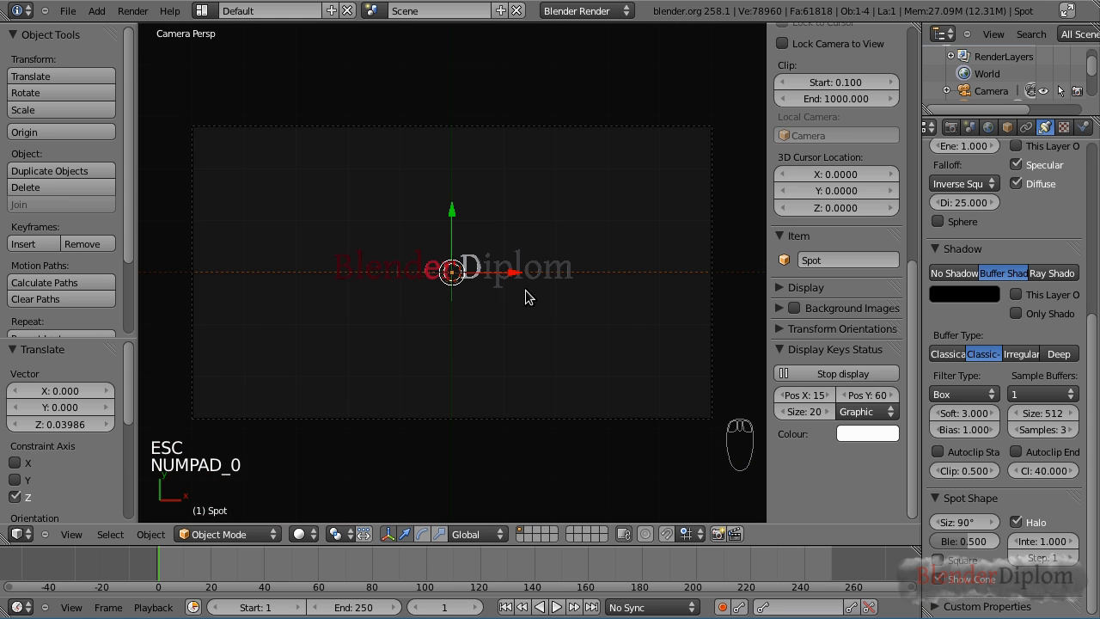
scroll(557, 332, "up", 2)
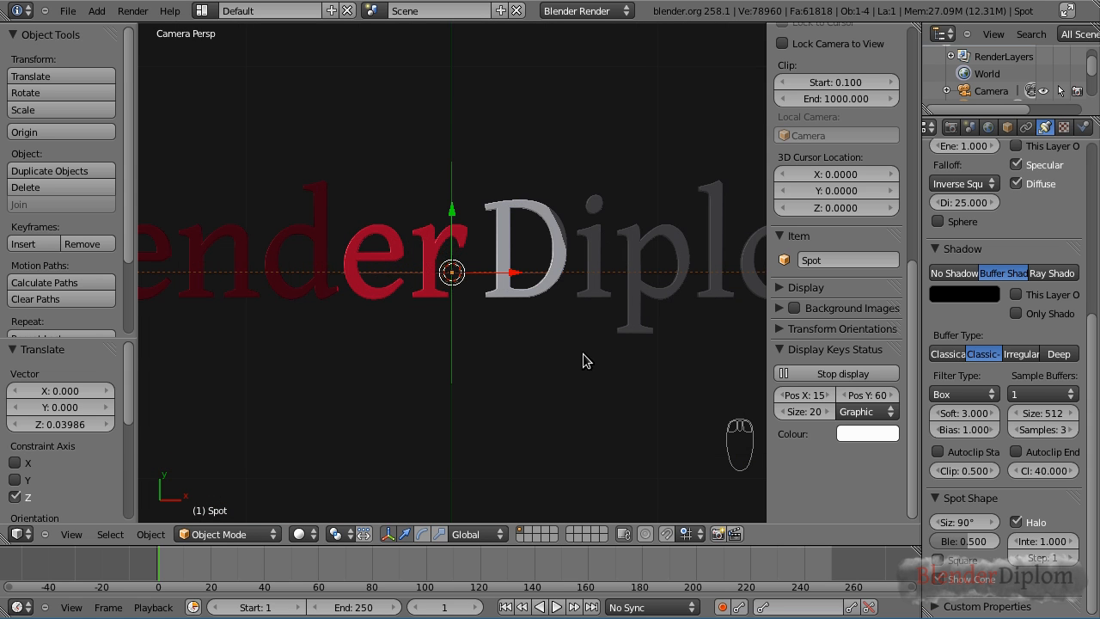
scroll(583, 353, "up", 2)
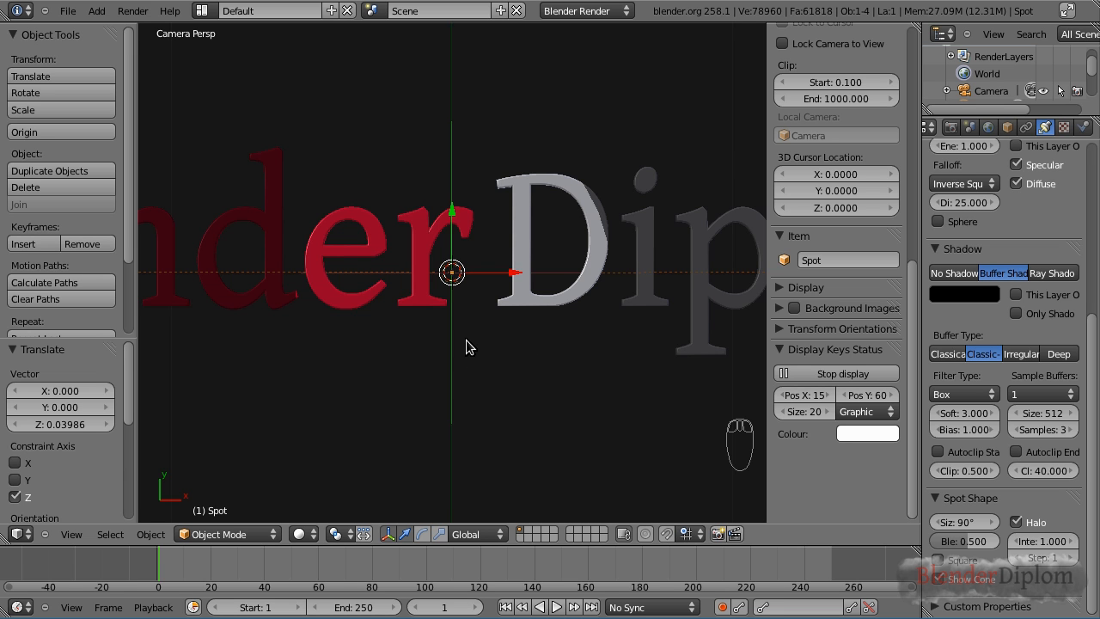
key("g")
key("y")
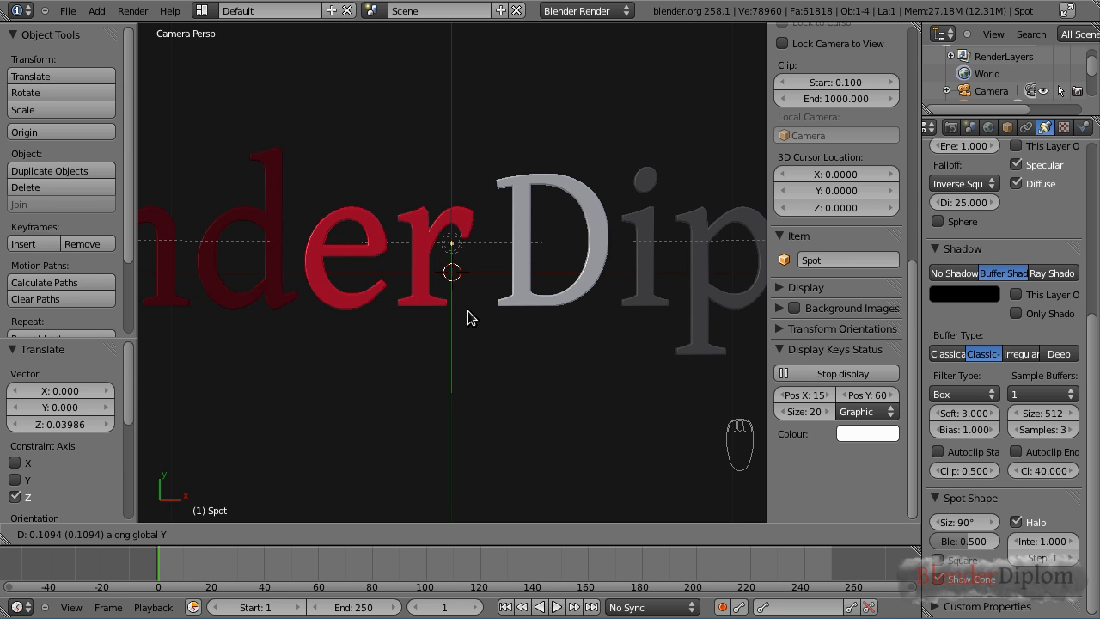
left_click(468, 315)
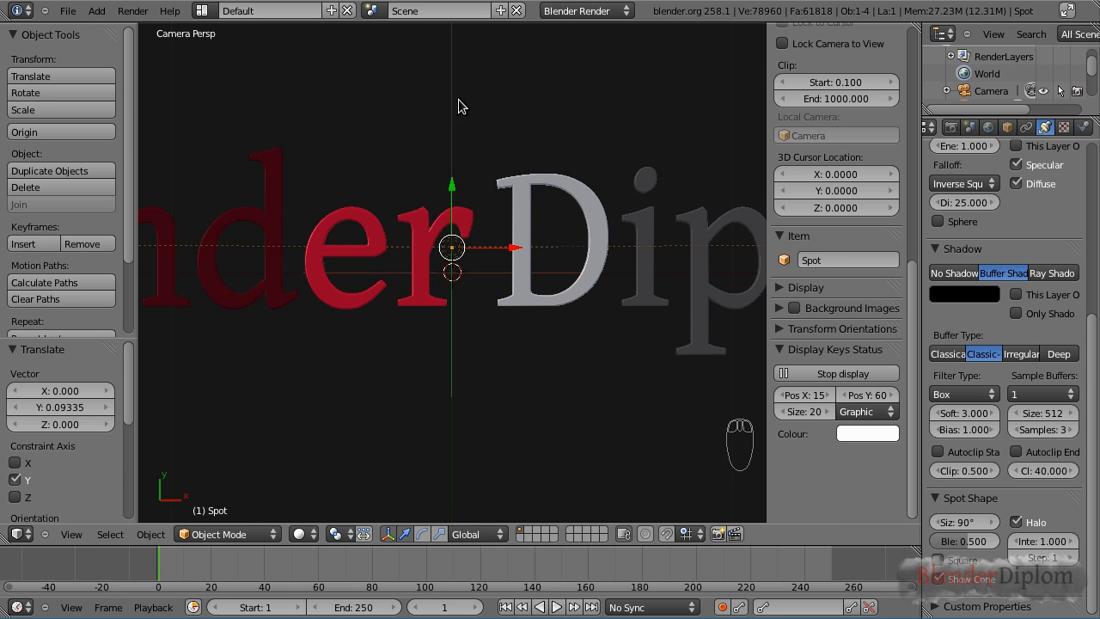
Select the "Diplom" text and make a test render to check the light rays from the moved spot lamp
scroll(459, 105, "down", 4)
scroll(522, 289, "up", 2)
scroll(522, 288, "up", 2)
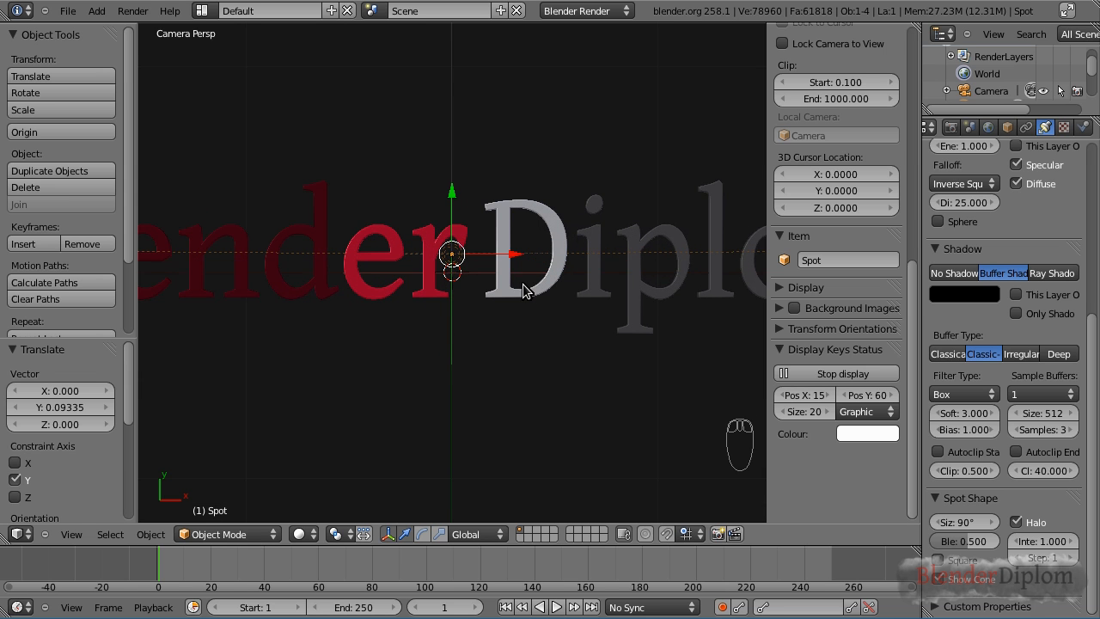
right_click(528, 294)
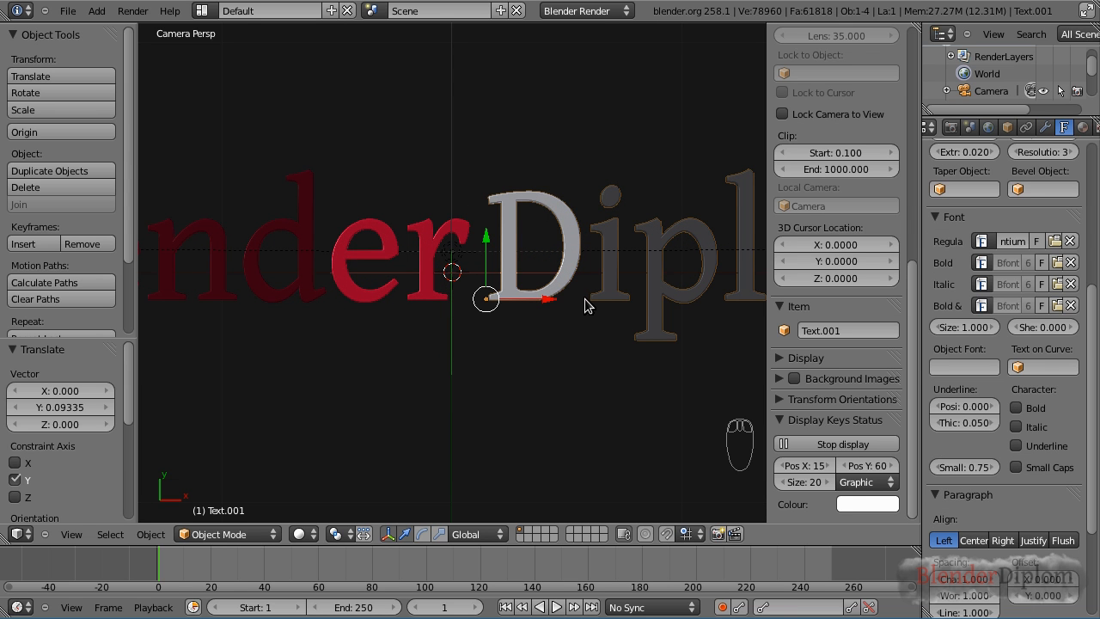
scroll(451, 374, "down", 5)
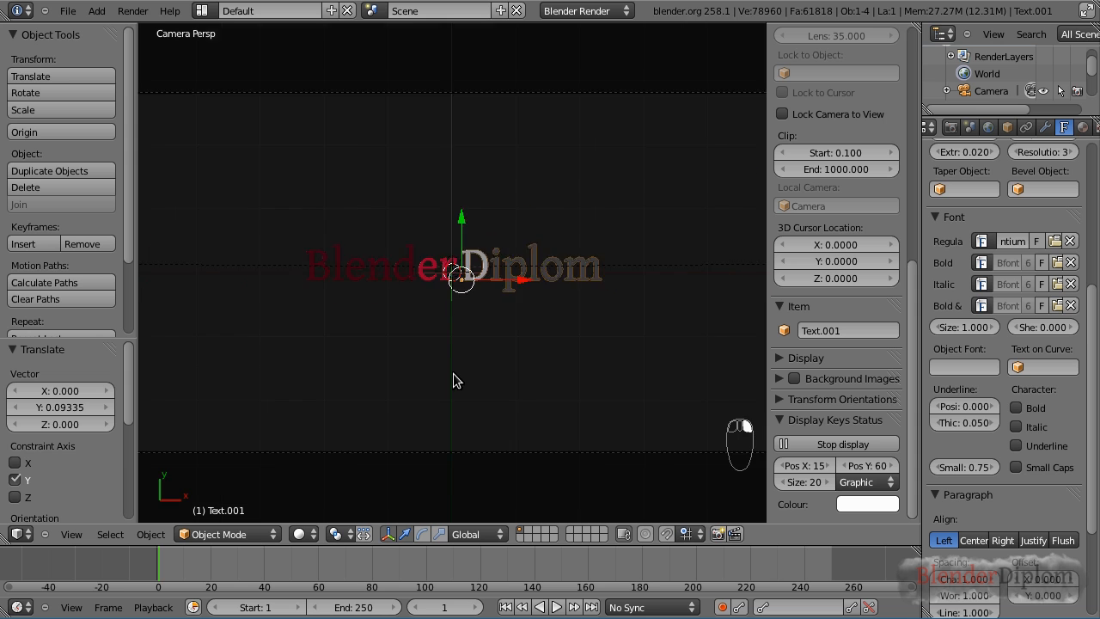
scroll(456, 375, "down", 2)
scroll(456, 372, "up", 2)
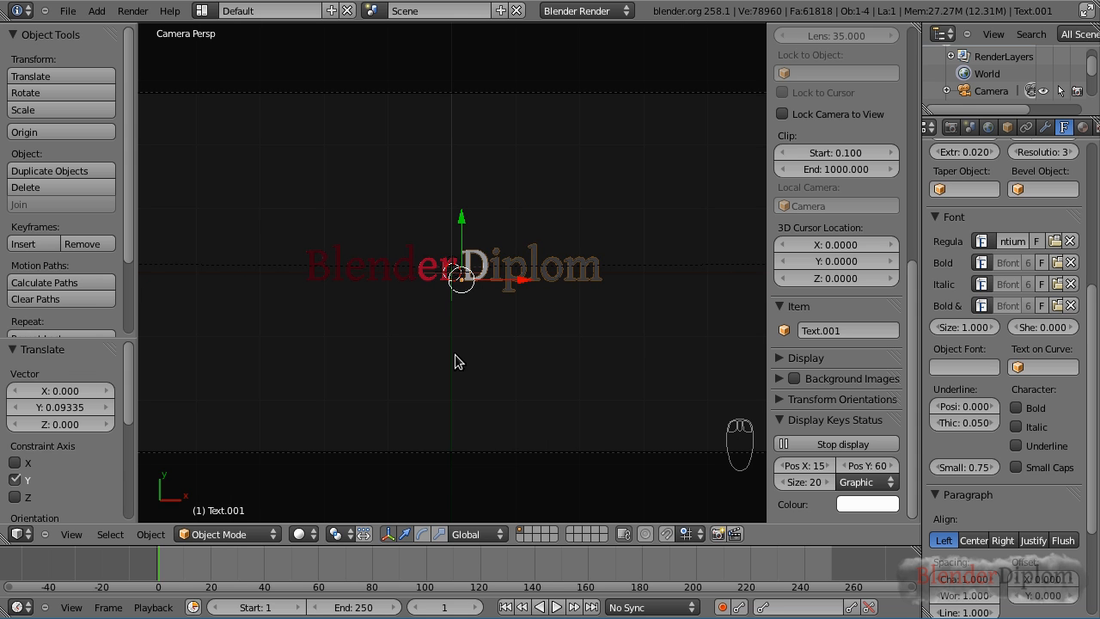
key("F12")
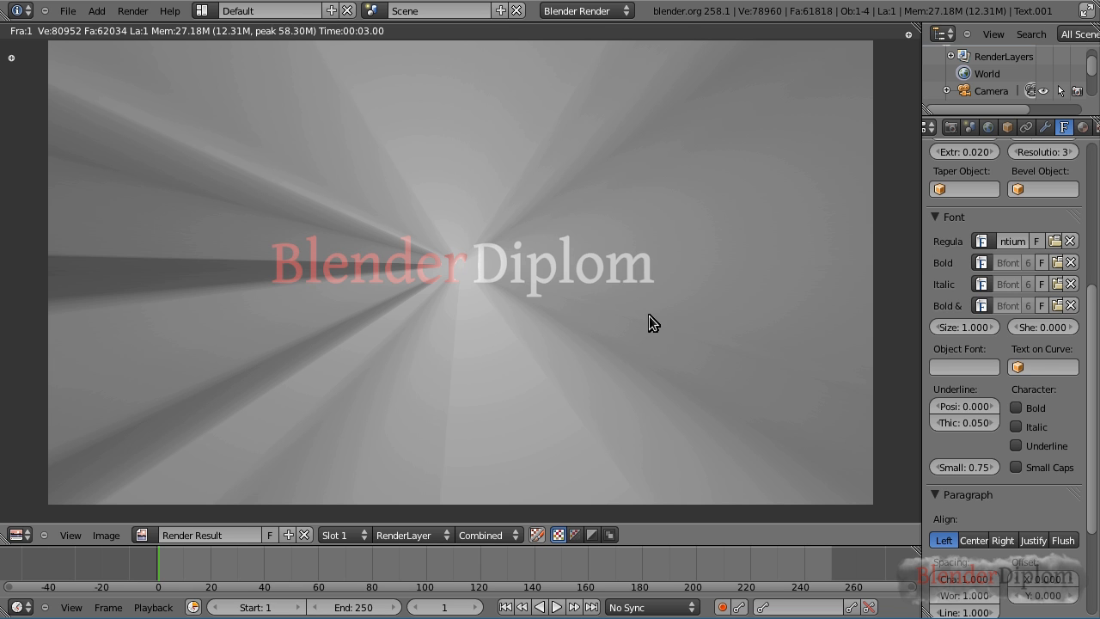
key("Escape")
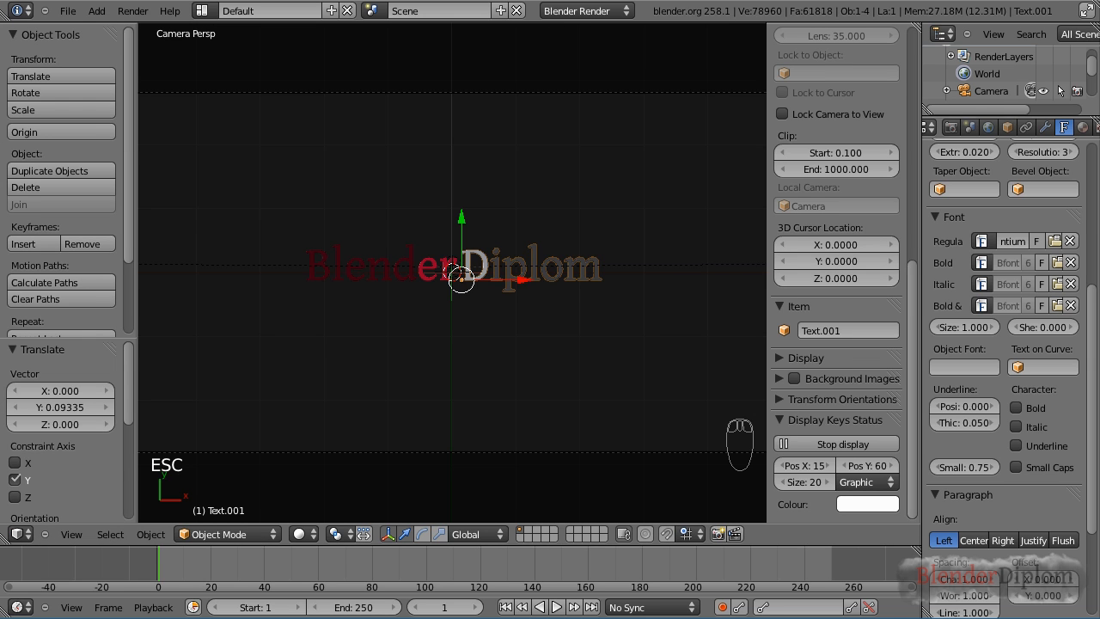
Select the spot lamp, set its shadow buffer samples to 6 and size to 1024, and make a test render
scroll(1040, 86, "down", 2)
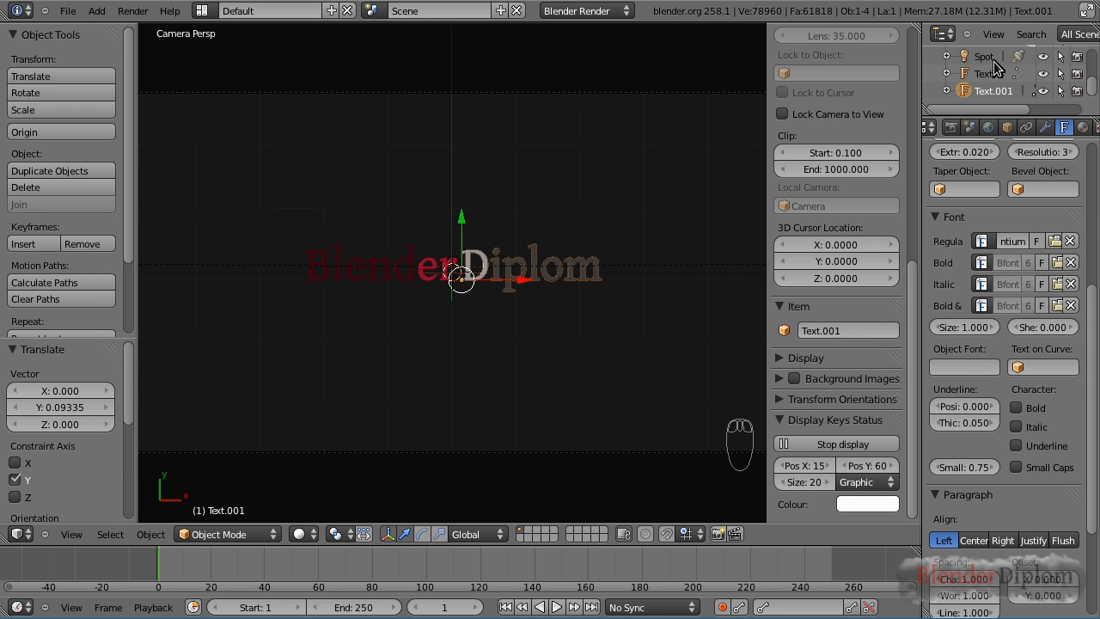
left_click(987, 55)
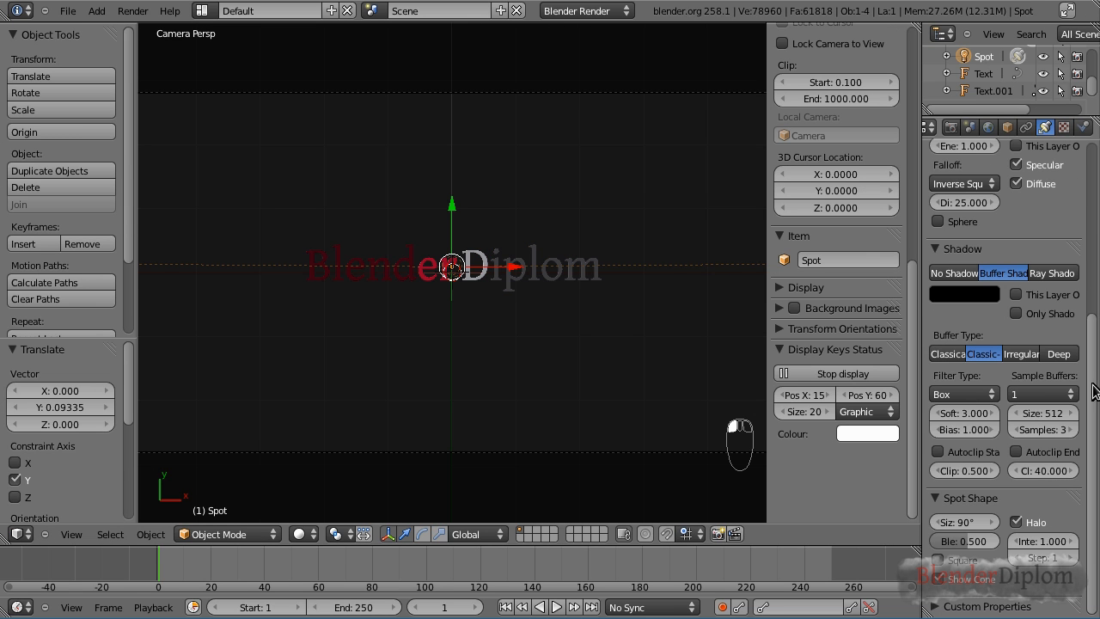
mouse_move(1055, 439)
left_mouse_down()
mouse_move(1068, 433)
mouse_move(1050, 419)
left_mouse_up()
left_click(1049, 420)
type("1024")
key("Return")
key("F12")
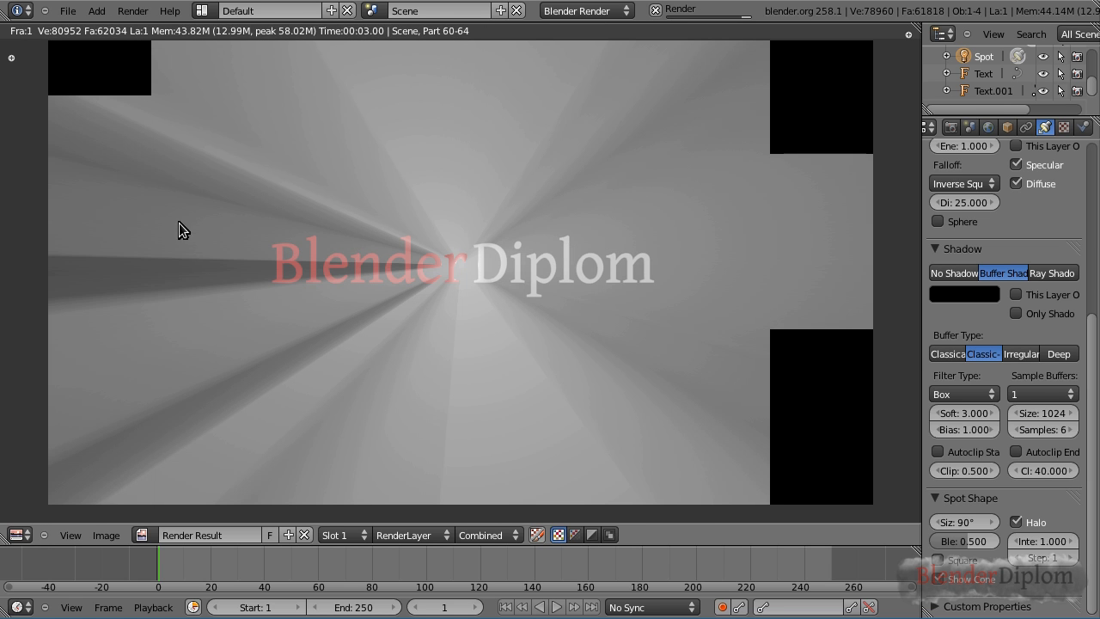
Increase the spot lamp's shadow buffer size to 2048 and check it with a test render
left_click(1047, 418)
type("2048")
key("Return")
key("F12")
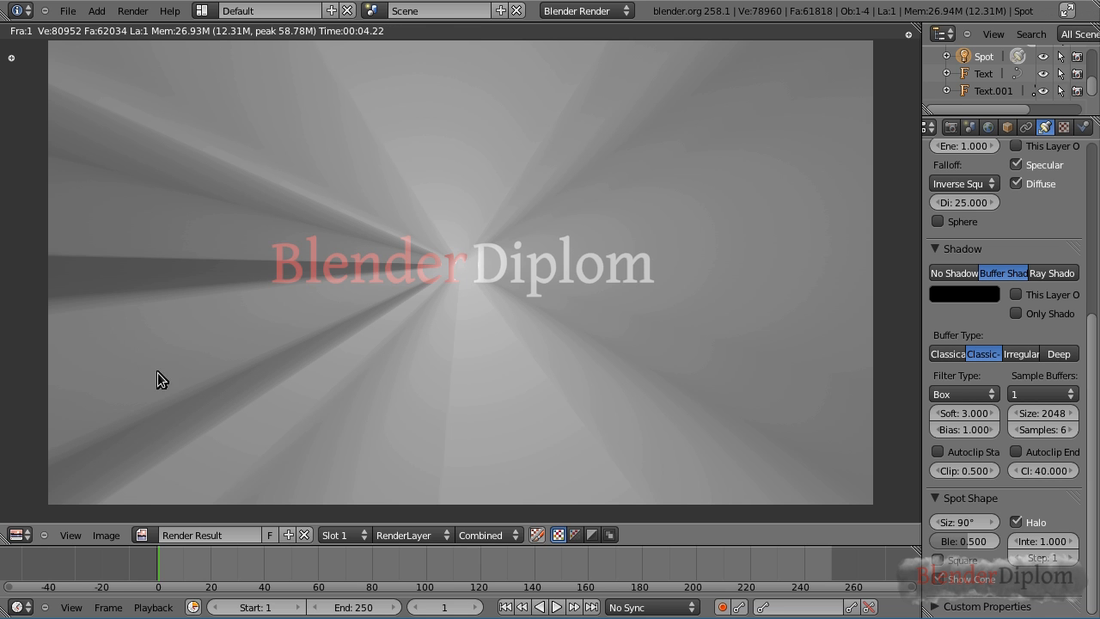
key("Escape")
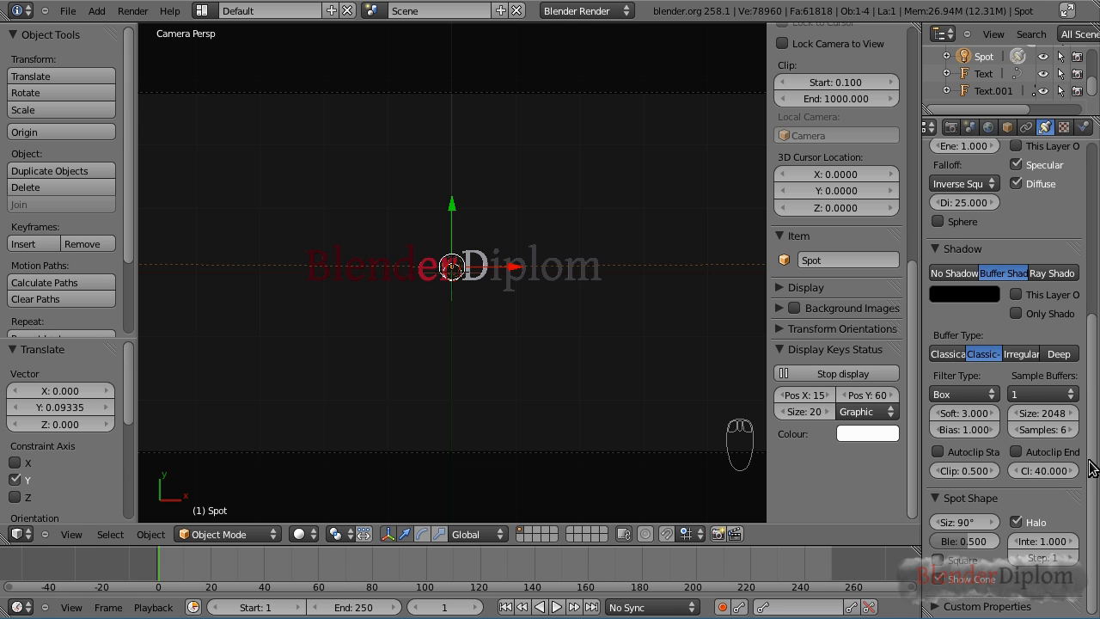
Set the spot lamp's halo intensity to 1.5 and render the result into Slot 2
left_click(1045, 541)
type("1.5")
key("Return")
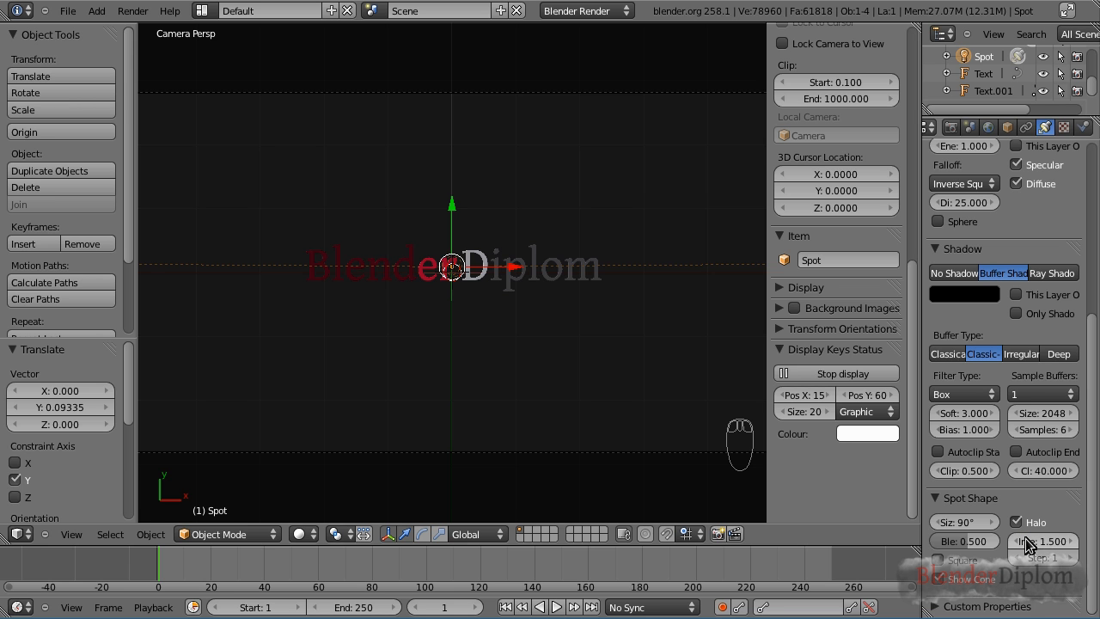
key("F12")
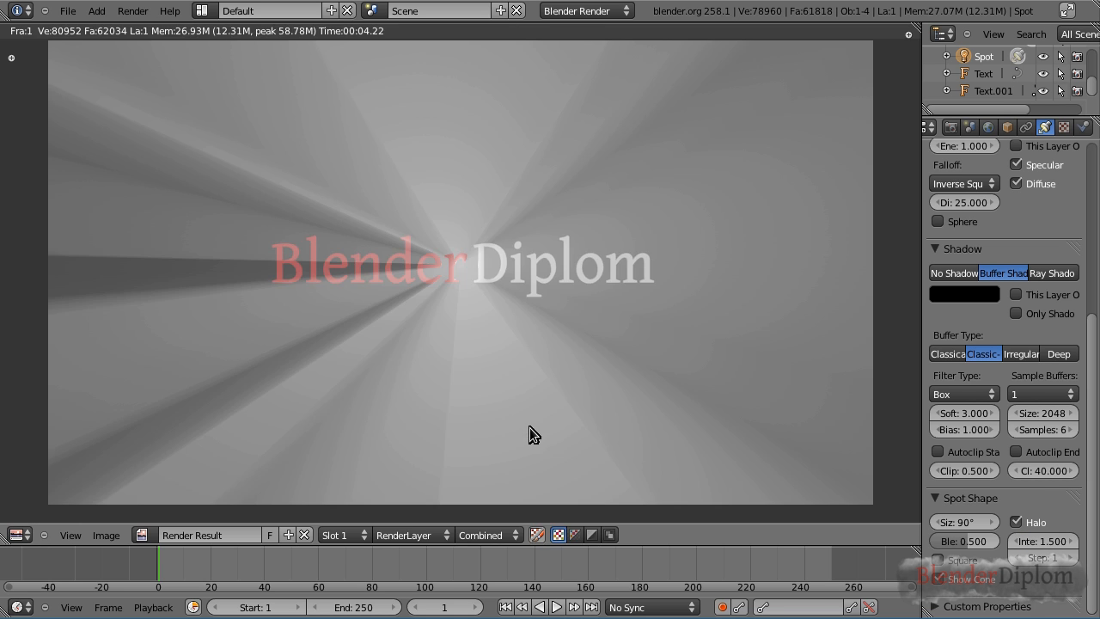
key("j")
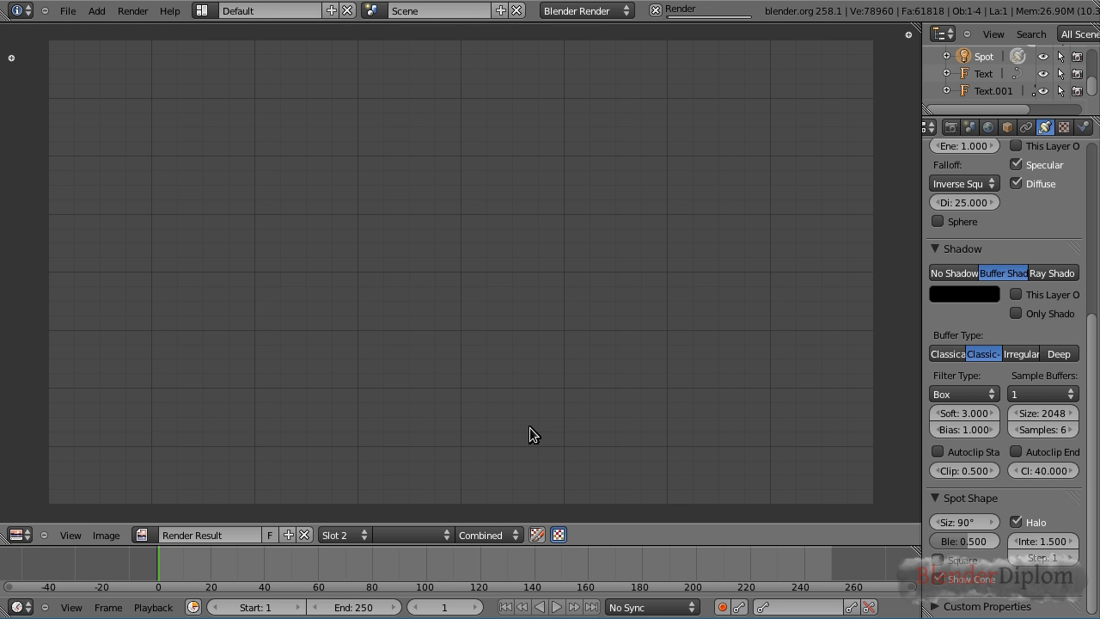
key("F12")
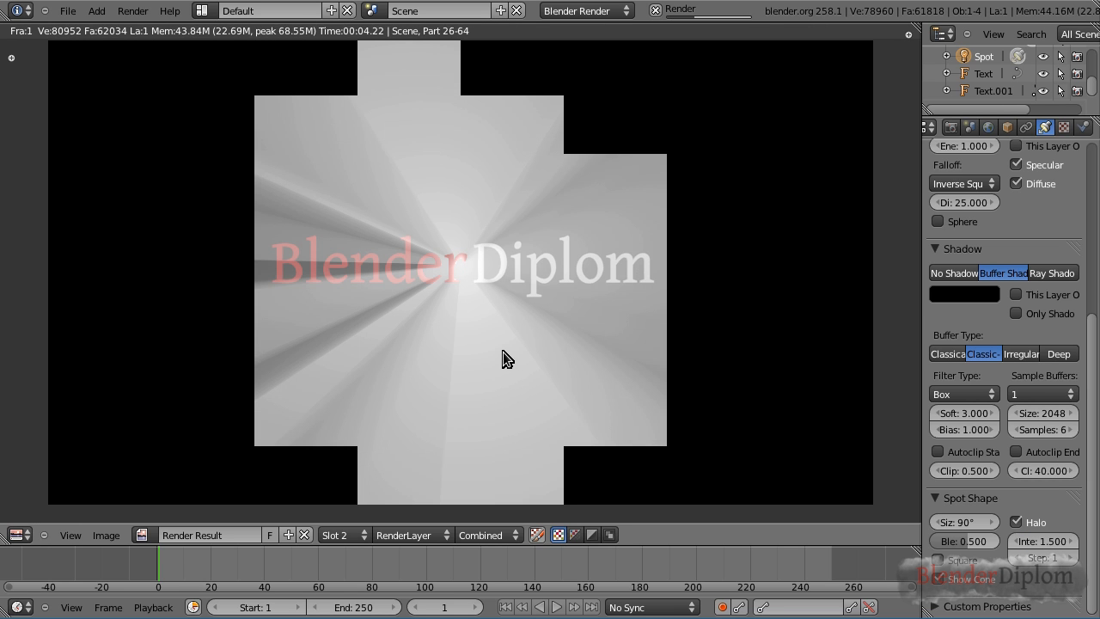
Compare the renders in Slot 1 and Slot 2 to judge the change in halo intensity
left_click(357, 536)
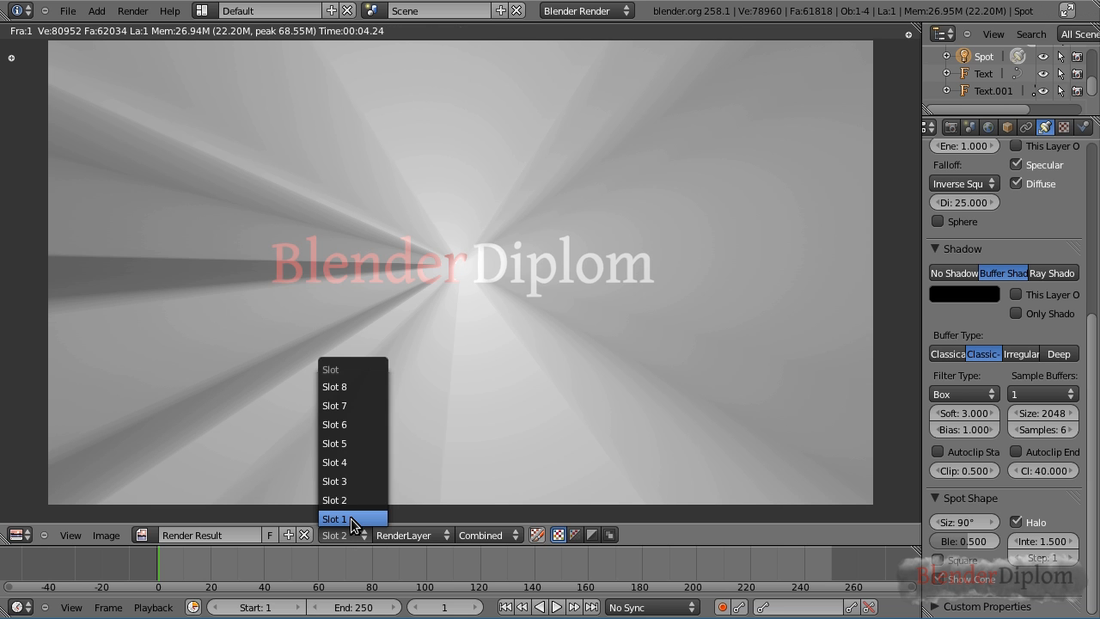
left_click(351, 519)
left_click(349, 538)
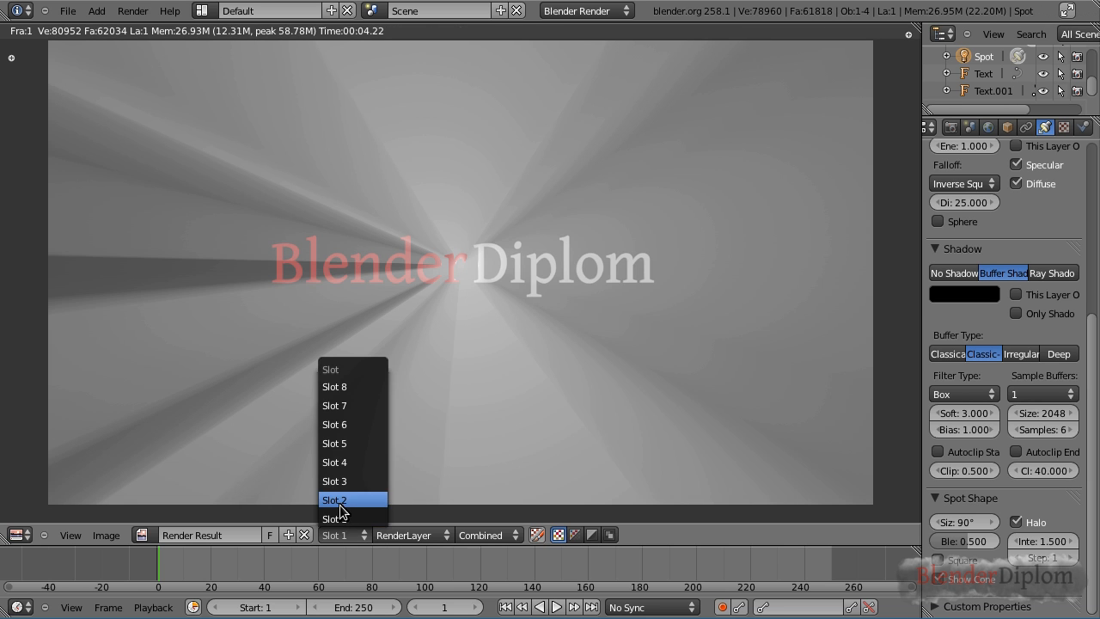
left_click(348, 502)
Switch to render Slot 3, set the spot lamp's halo intensity to 2 and make a test render
left_click(357, 536)
left_click(349, 483)
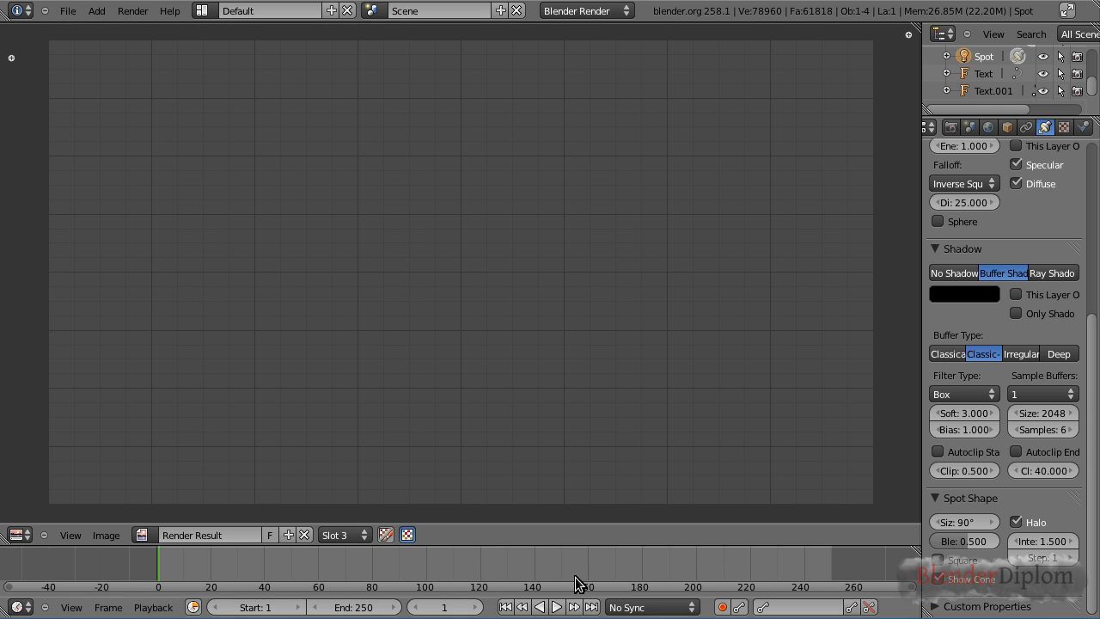
left_click(1038, 541)
type("2")
key("Return")
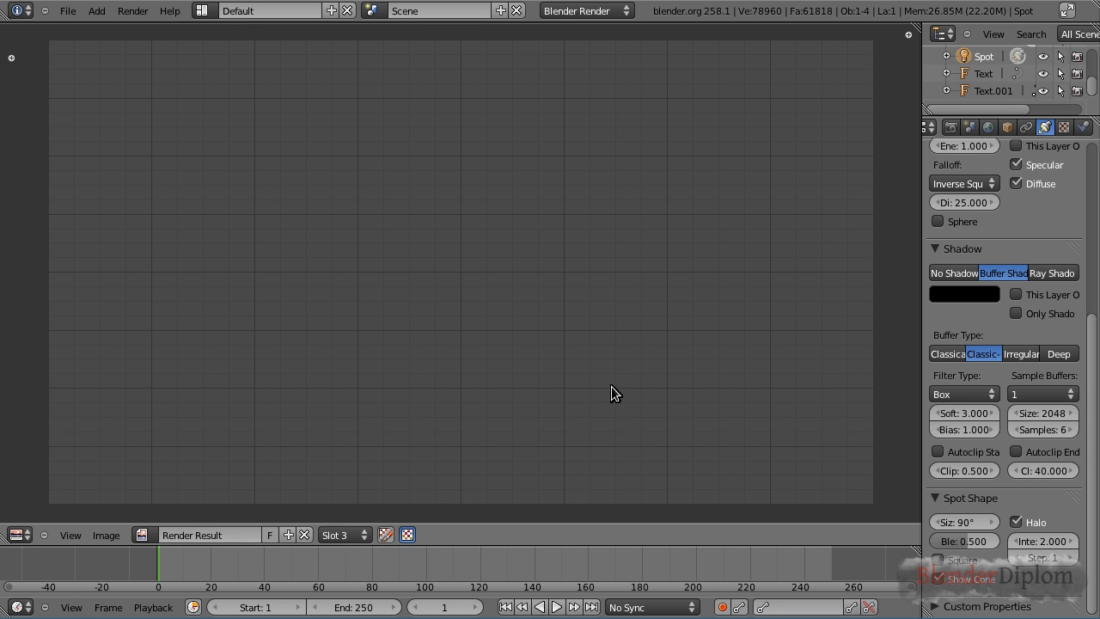
key("F12")
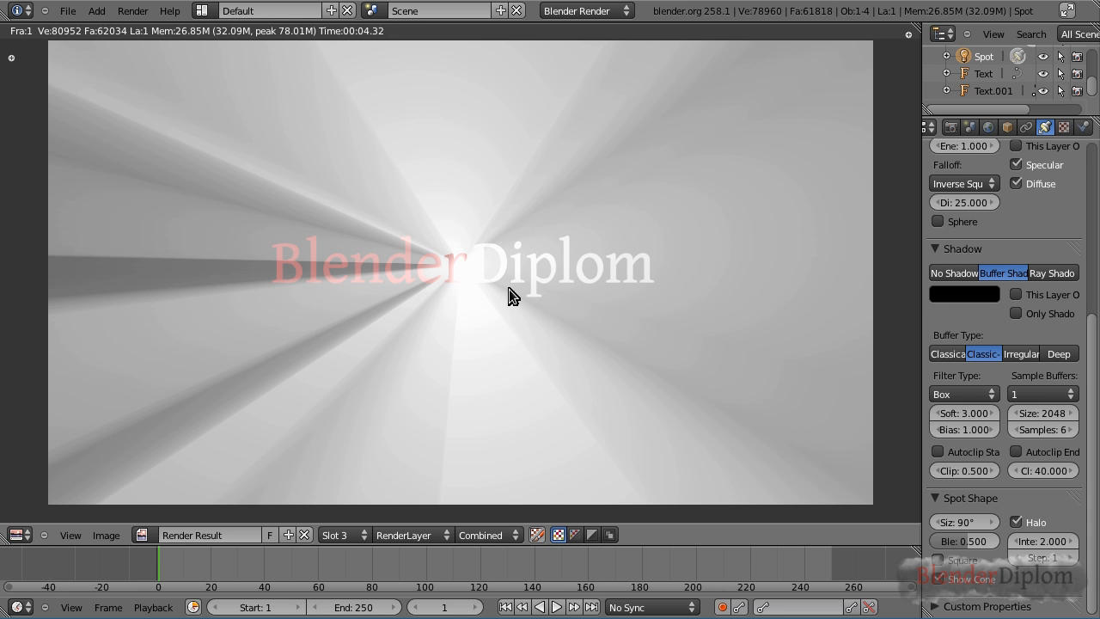
key("Escape")
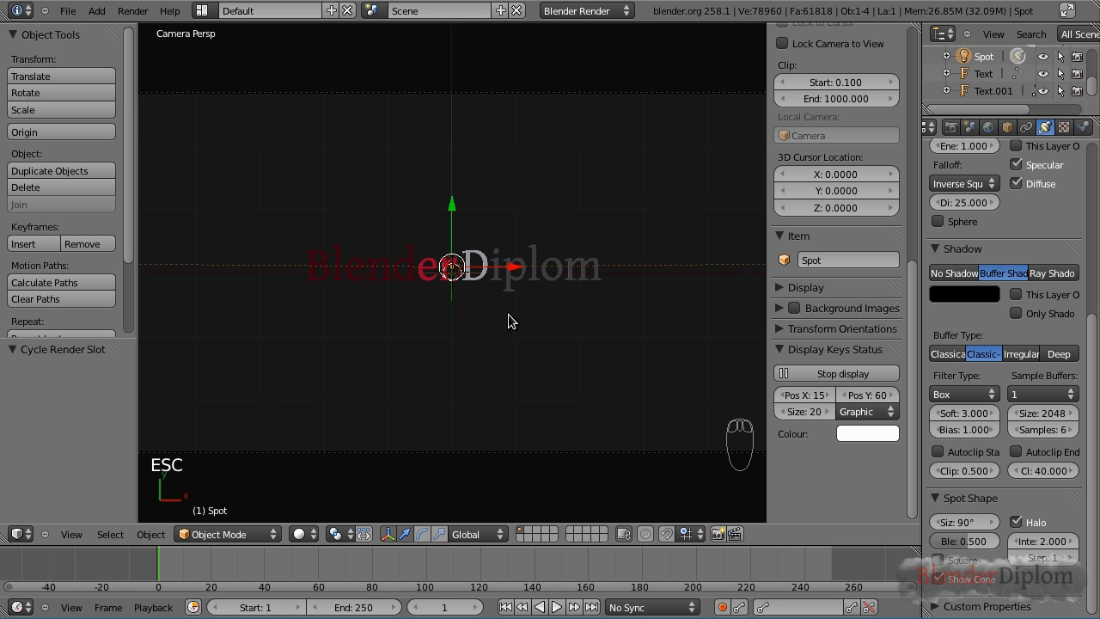
Move the spot lamp by about 2.057 along X, behind the end of "Diplom", and check it with a test render
key("g")
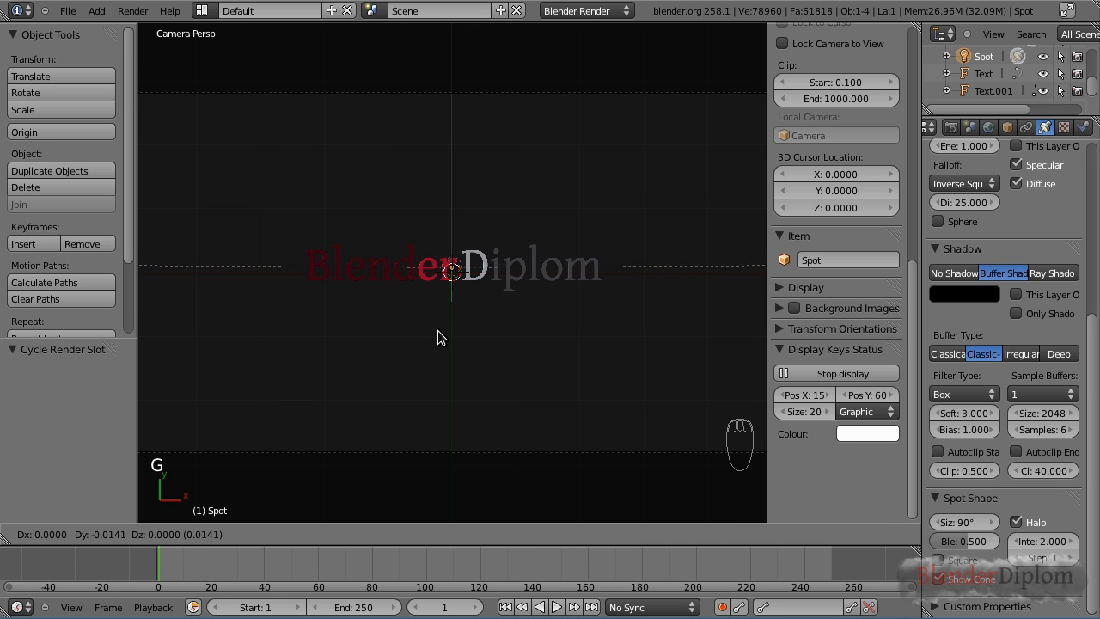
key("x")
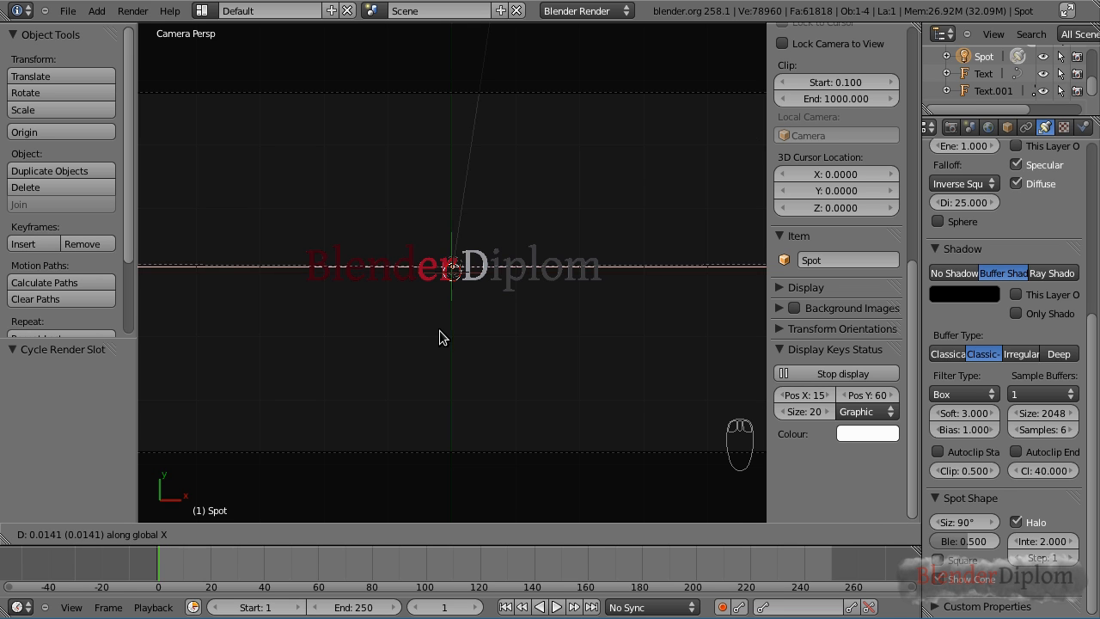
left_click(564, 341)
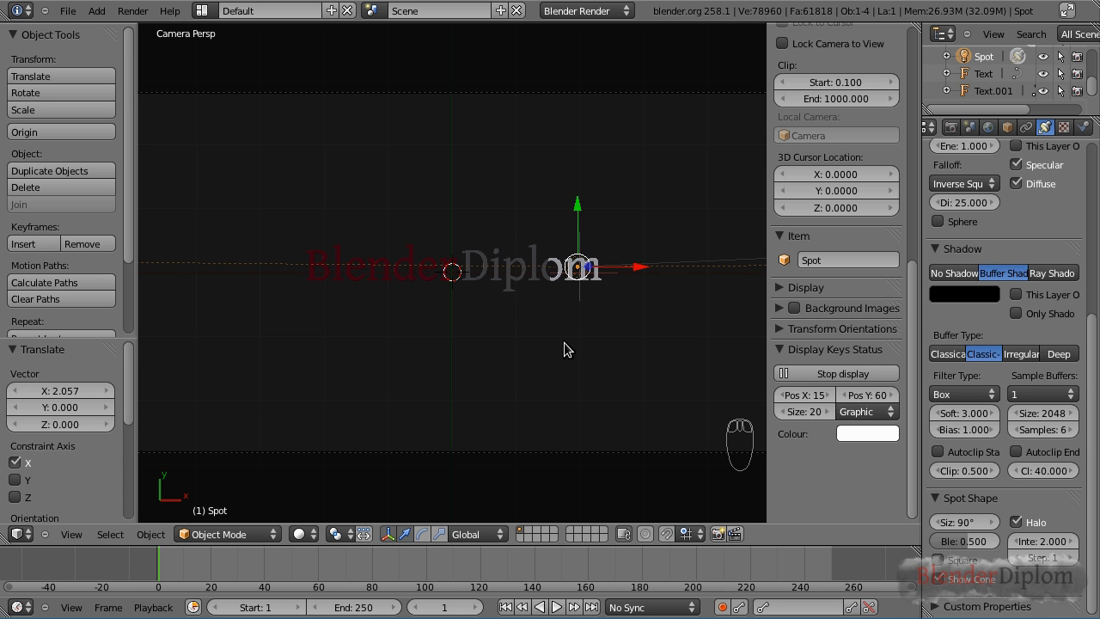
key("F12")
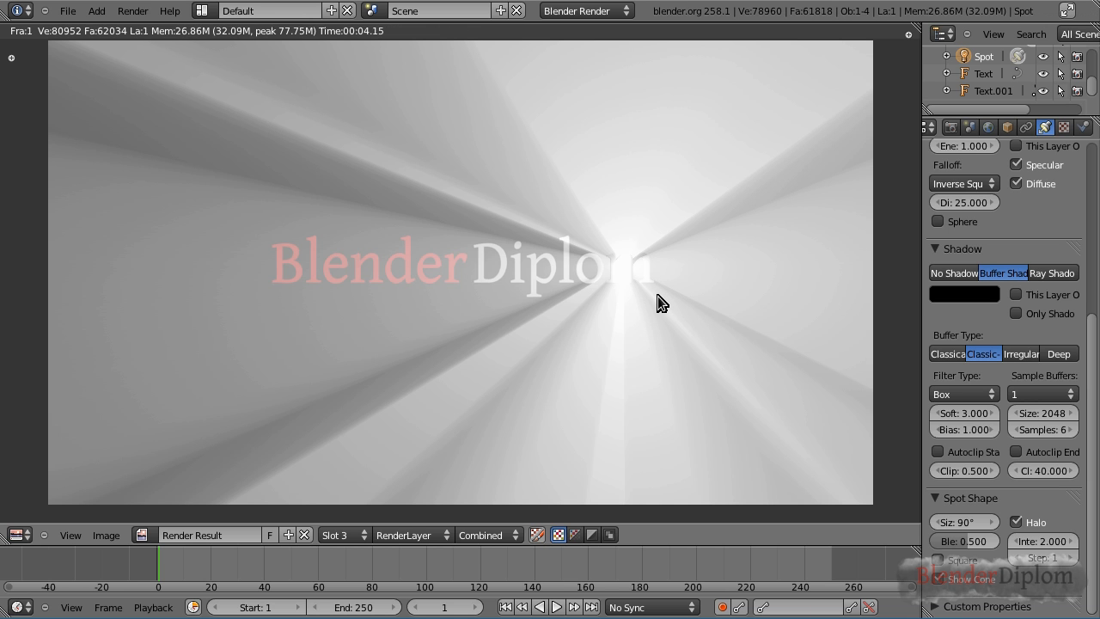
key("Escape")
scroll(657, 275, "down", 2)
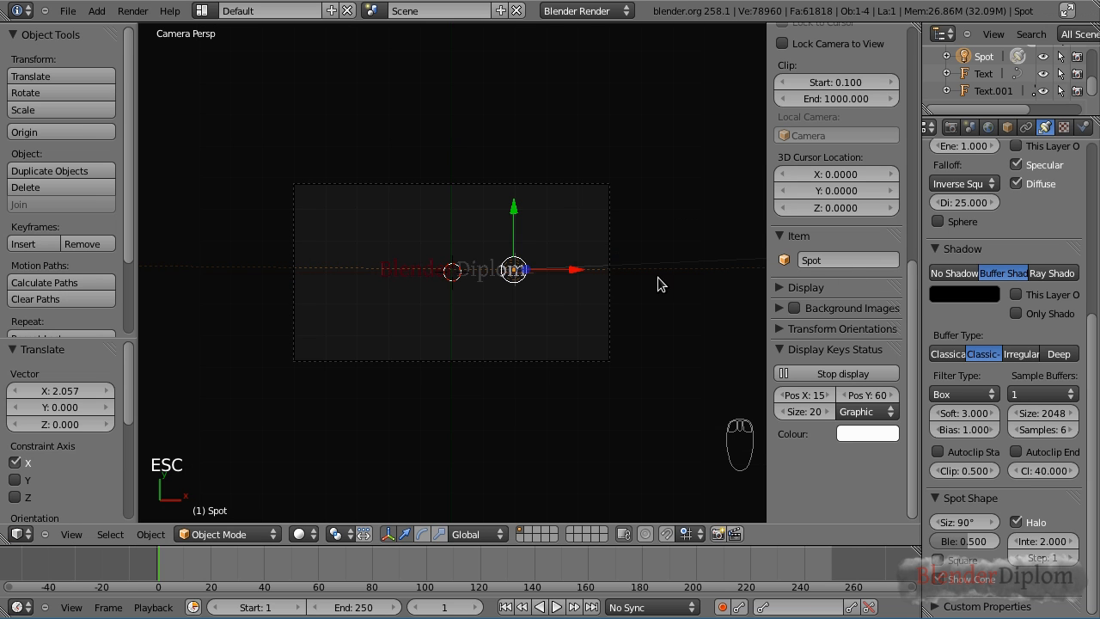
left_click_drag(1092, 369, 1092, 196)
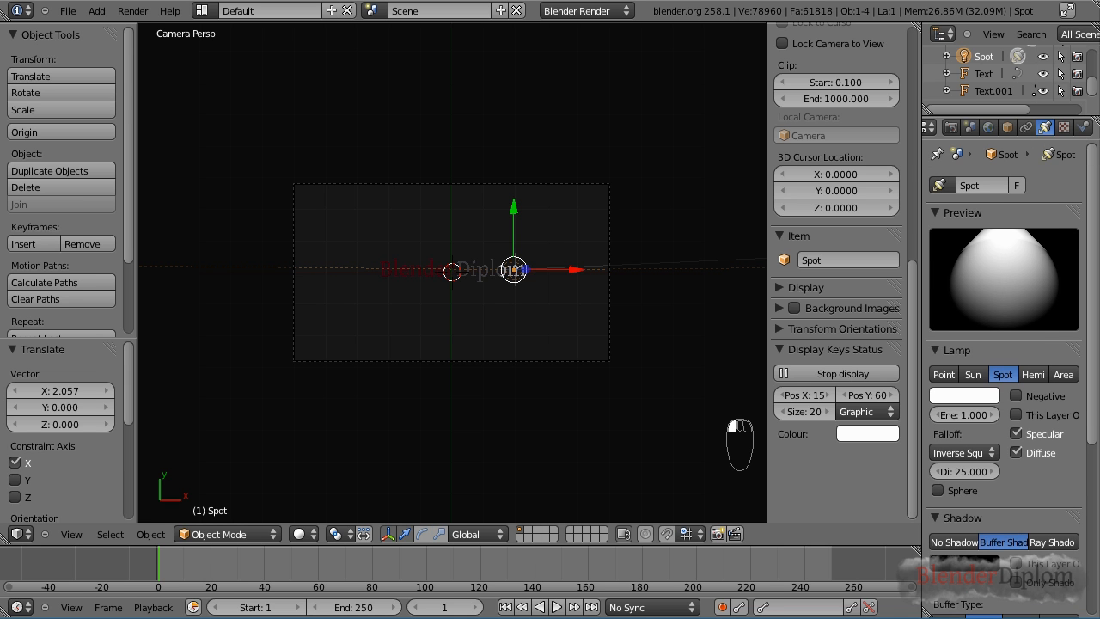
From the front view, shorten the spot lamp's falloff distance to 16.32 and check it with a test render
key("KP_1")
scroll(550, 270, "down", 4)
scroll(559, 261, "down", 3)
middle_click_drag(634, 177, 570, 429, "shift")
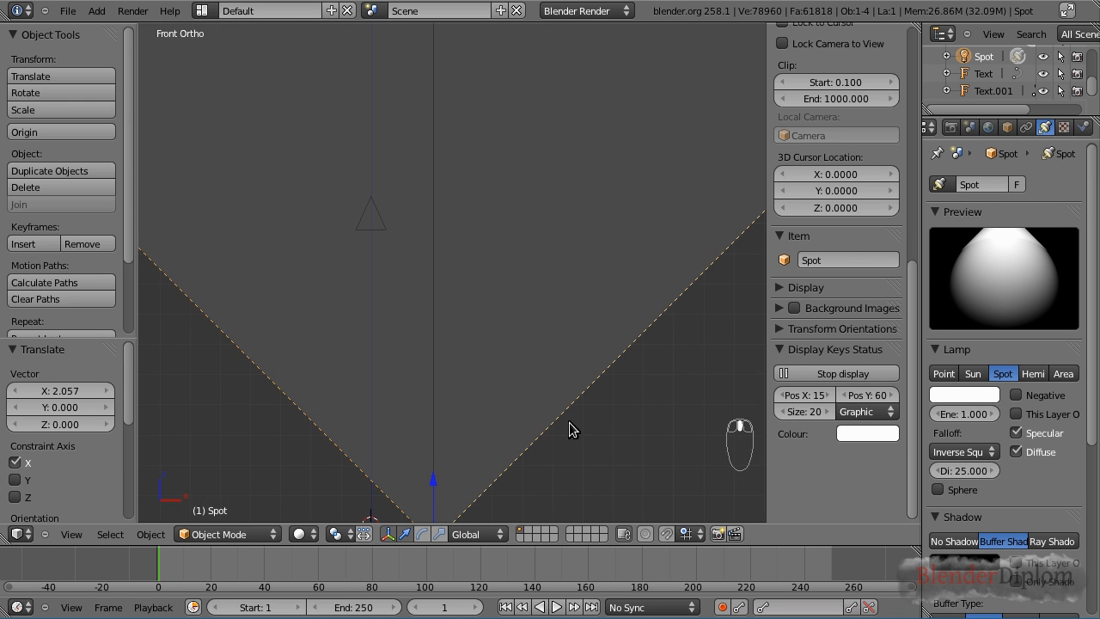
scroll(542, 276, "down", 4)
left_click_drag(964, 470, 701, 470)
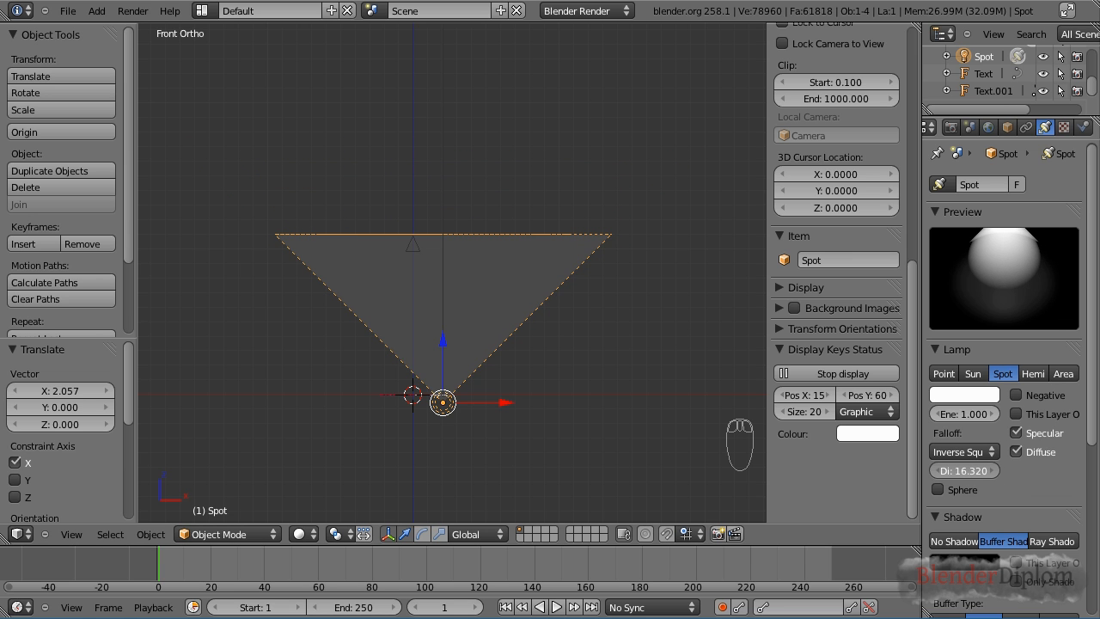
scroll(479, 266, "up", 3)
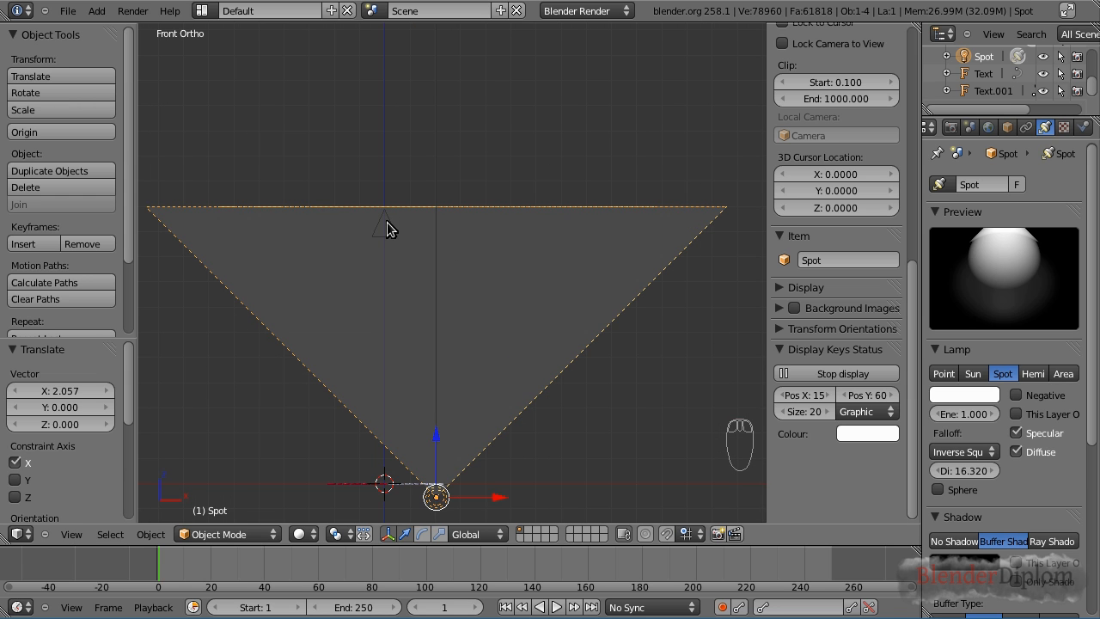
key("F12")
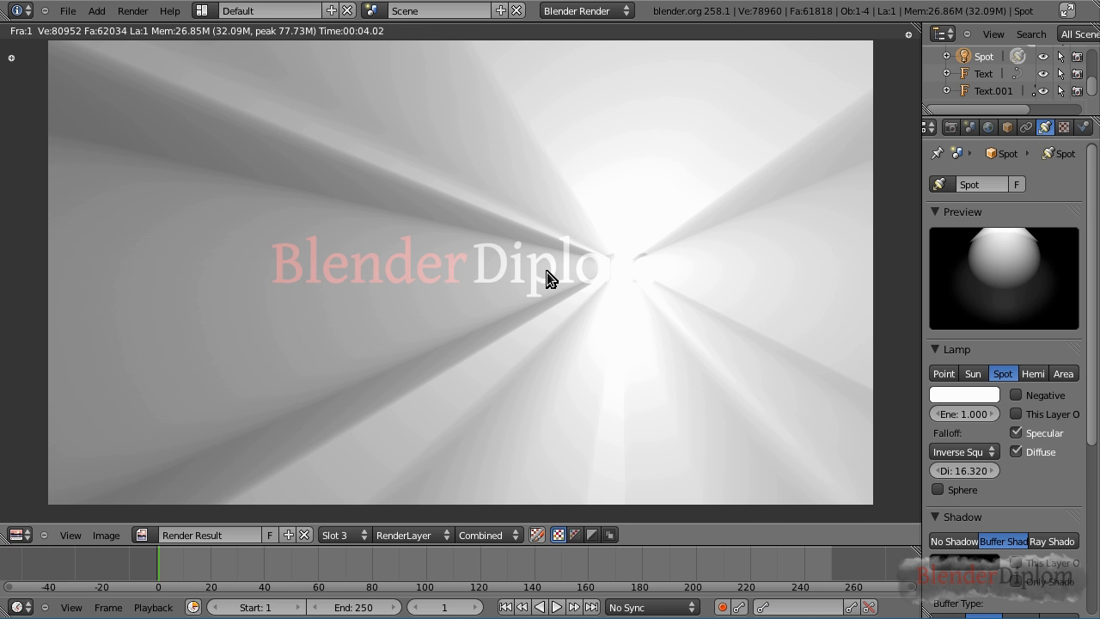
key("Escape")
Reduce the spot lamp's distance to 14.07 and 12.64, making a test render at each value
left_click_drag(986, 479, 950, 479)
key("F12")
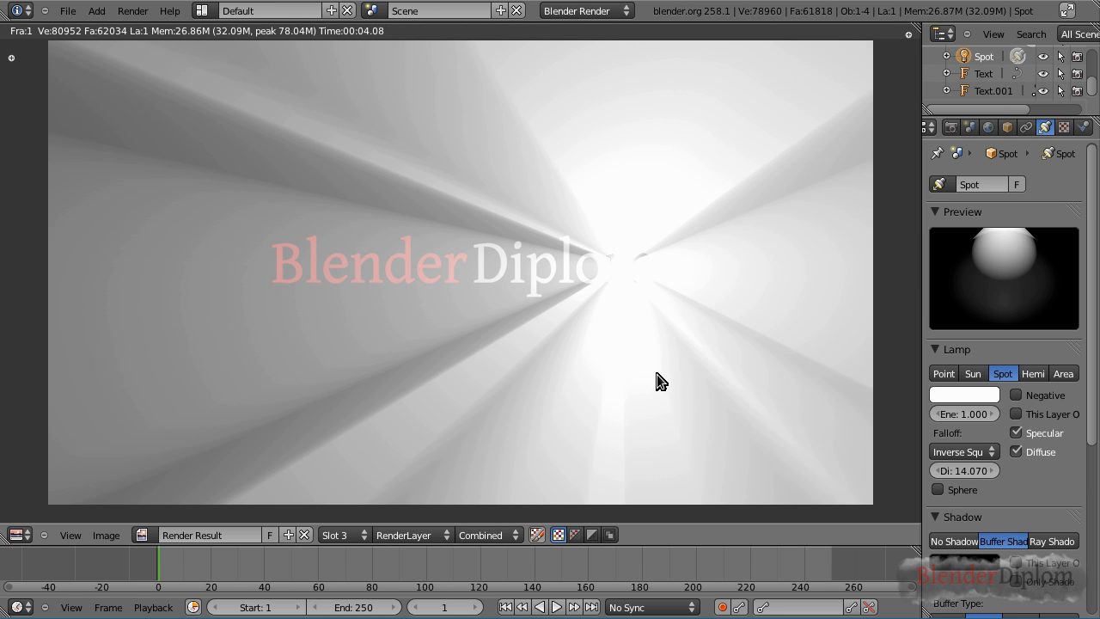
key("Escape")
left_click_drag(984, 471, 948, 470)
key("F12")
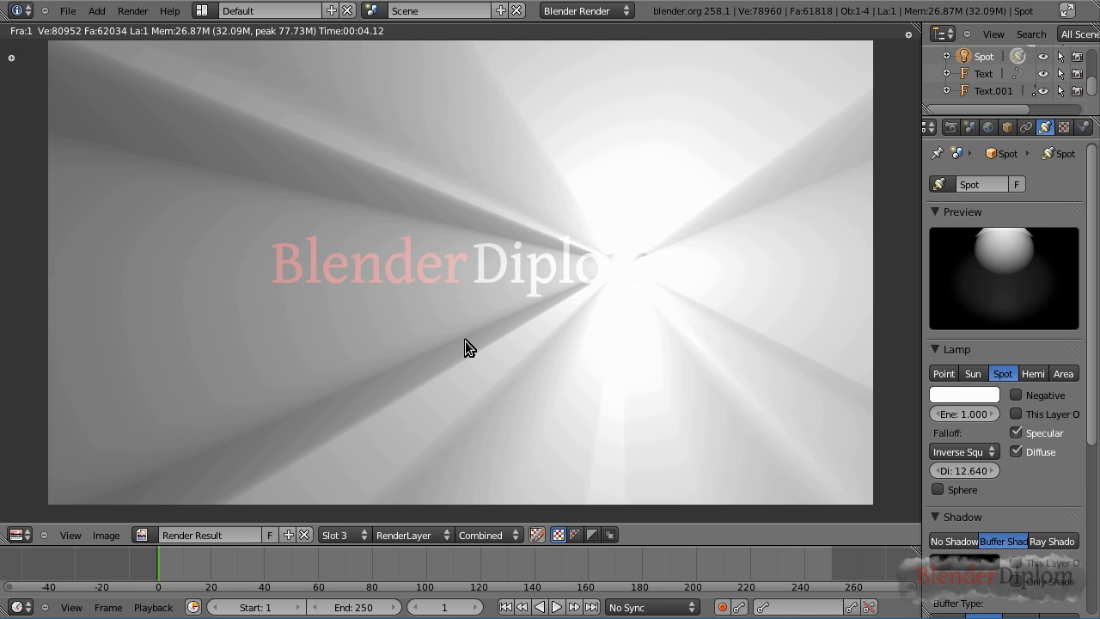
key("Escape")
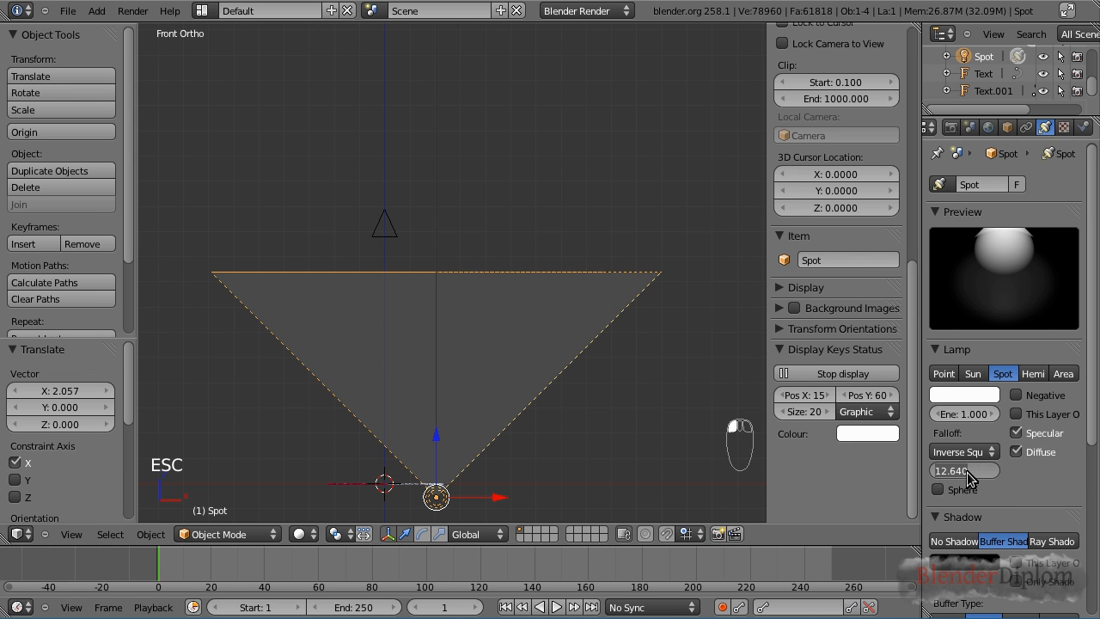
Set the spot lamp's distance to 10 and make a test render
type("10")
key("Return")
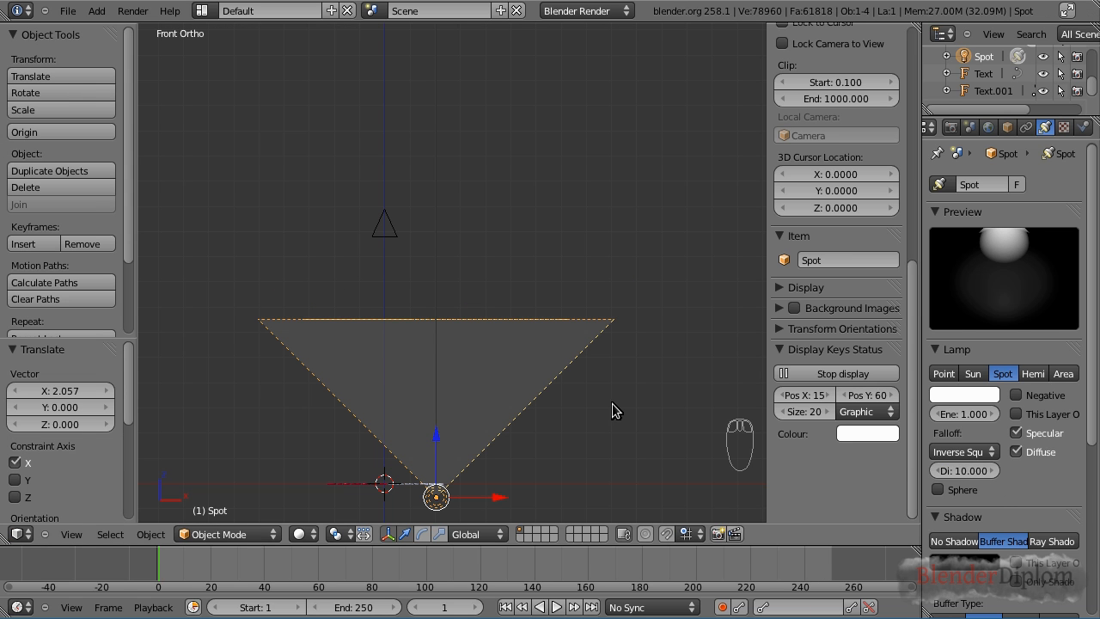
key("F12")
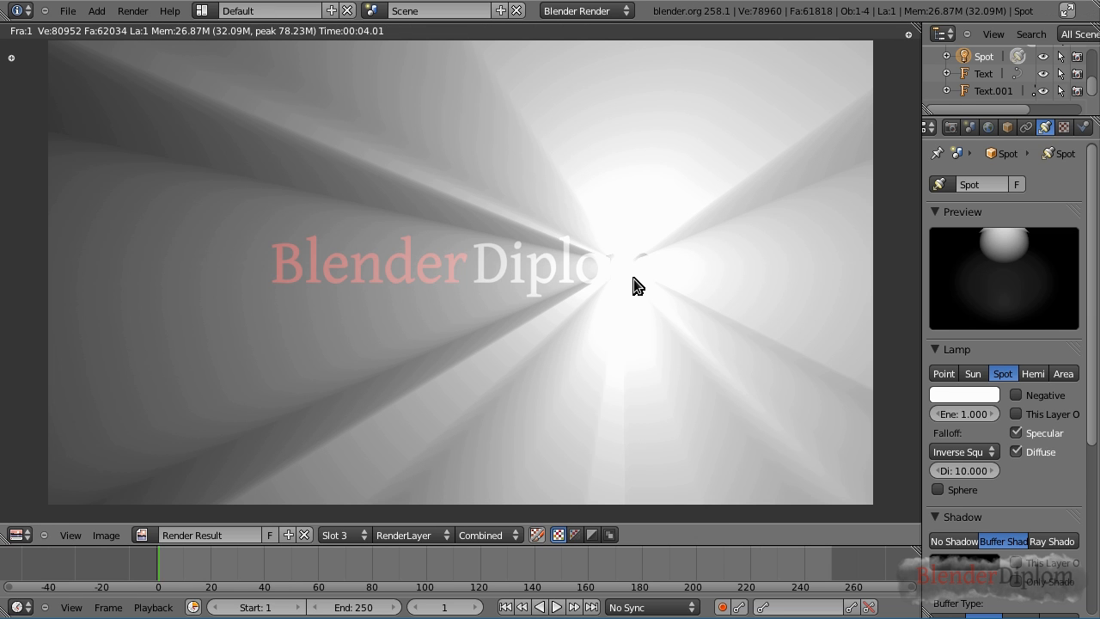
key("Escape")
Set the spot lamp's halo intensity to 1.2 and render the result into Slot 4
left_click_drag(1093, 421, 1090, 612)
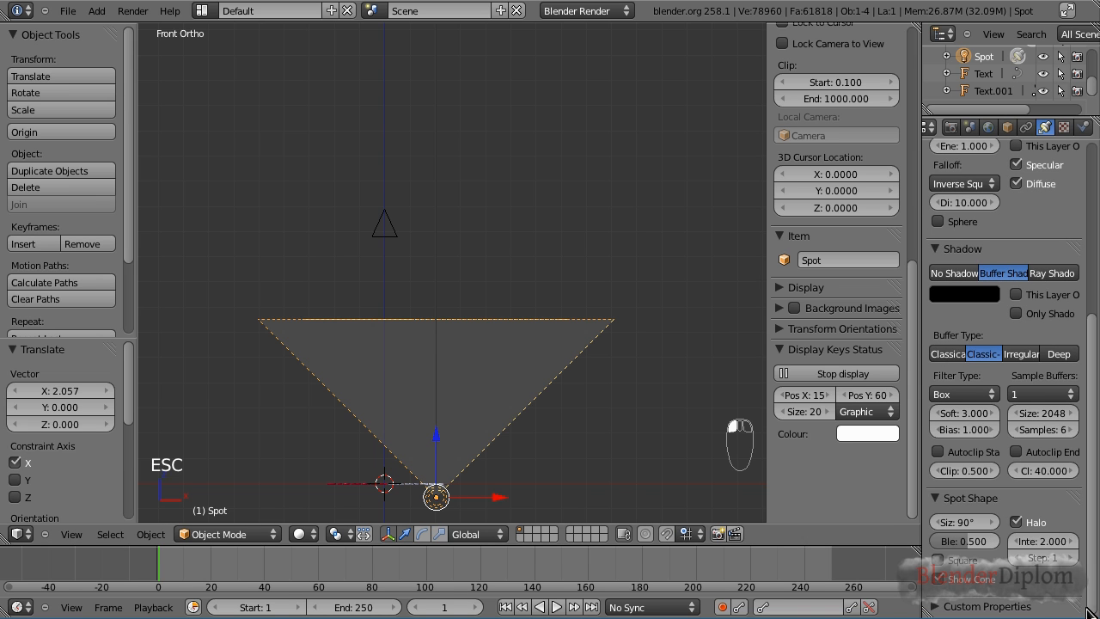
left_click(1039, 543)
type("1")
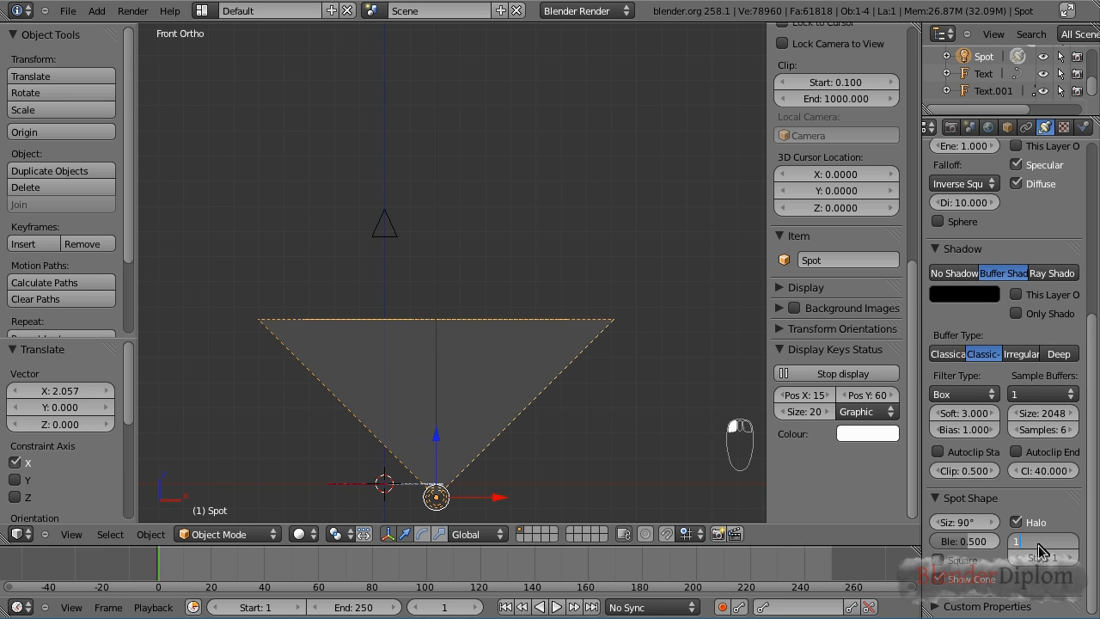
type(".2")
key("Return")
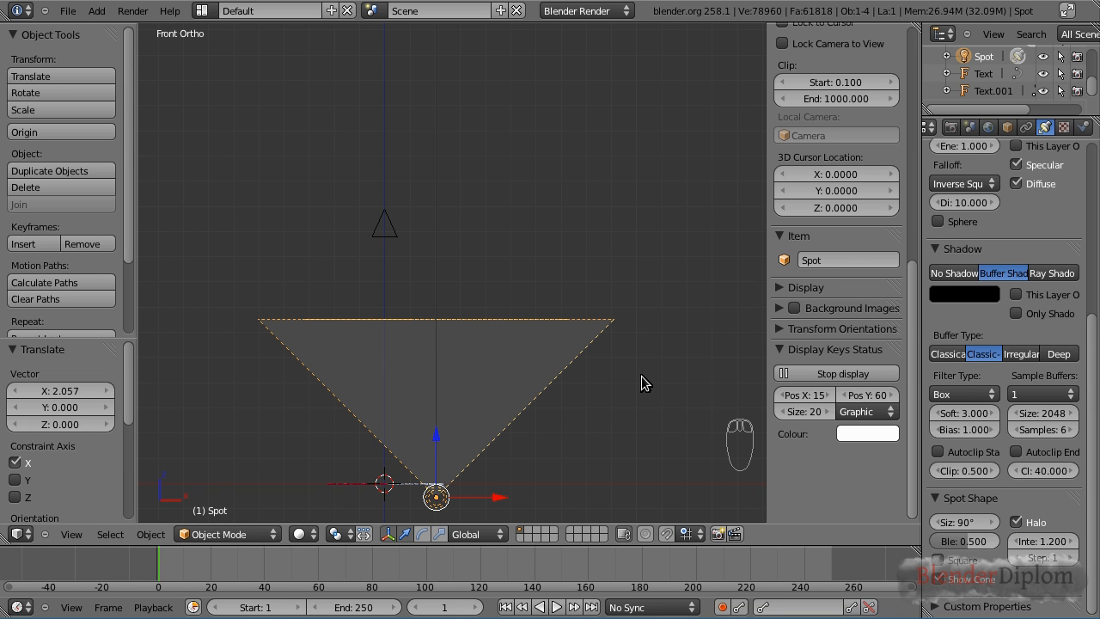
key("F12")
key("j")
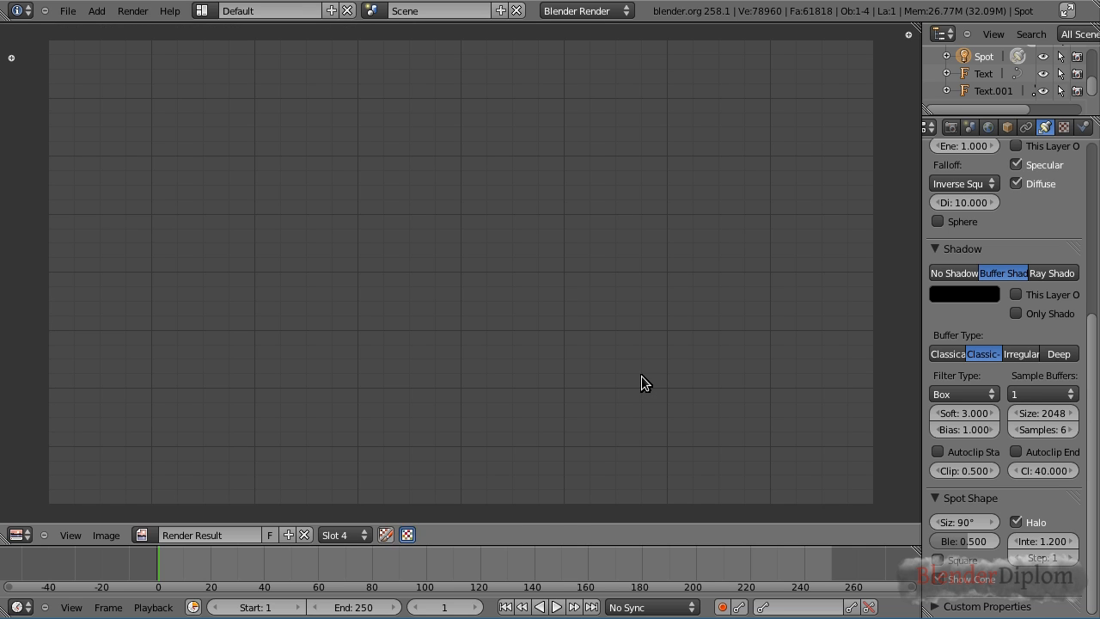
key("F12")
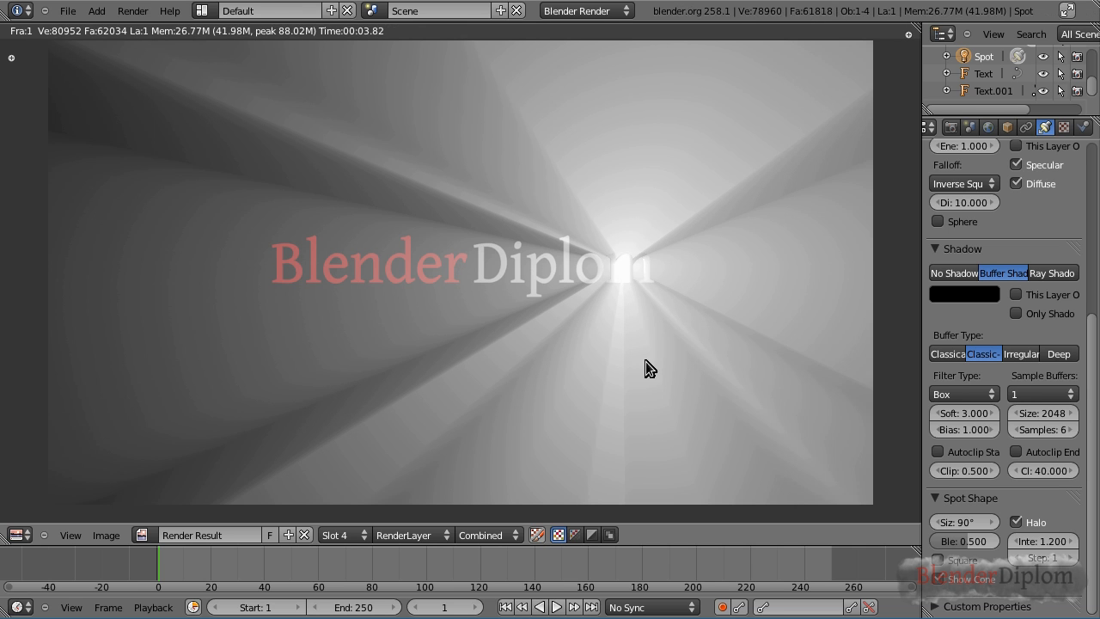
Compare the renders in Slot 3 and Slot 4 to judge the lower halo intensity
left_click(355, 534)
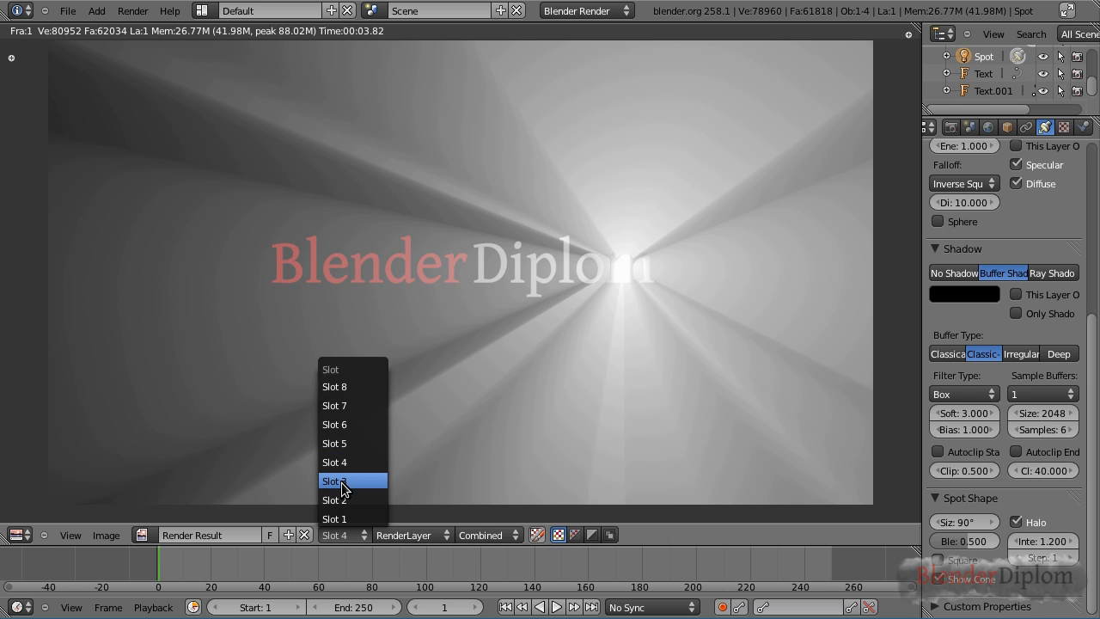
left_click(341, 482)
left_click(344, 535)
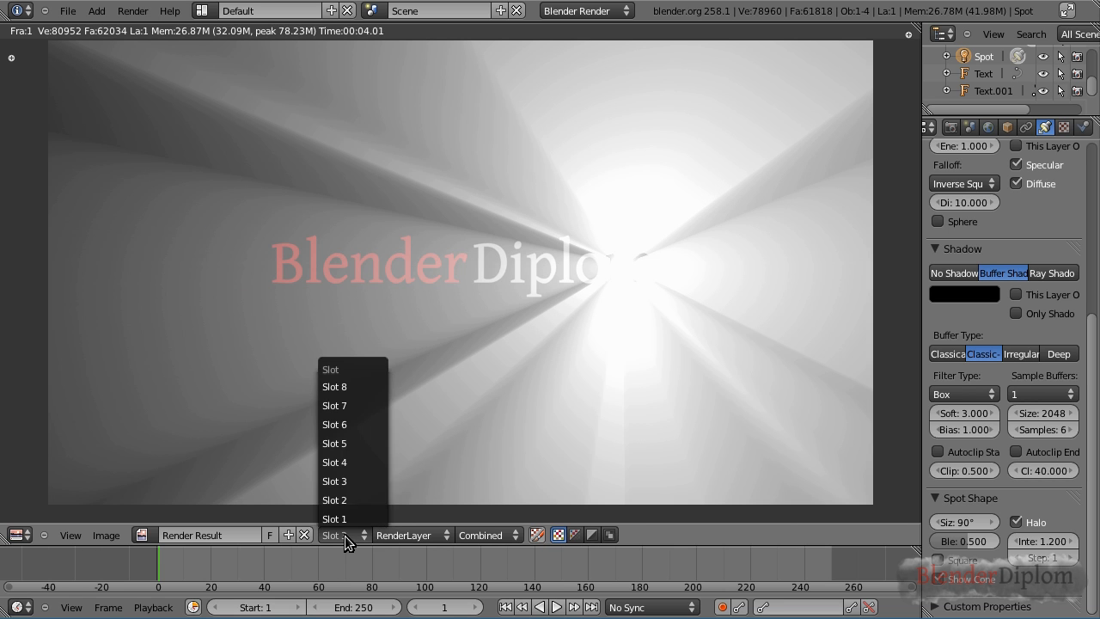
left_click(344, 463)
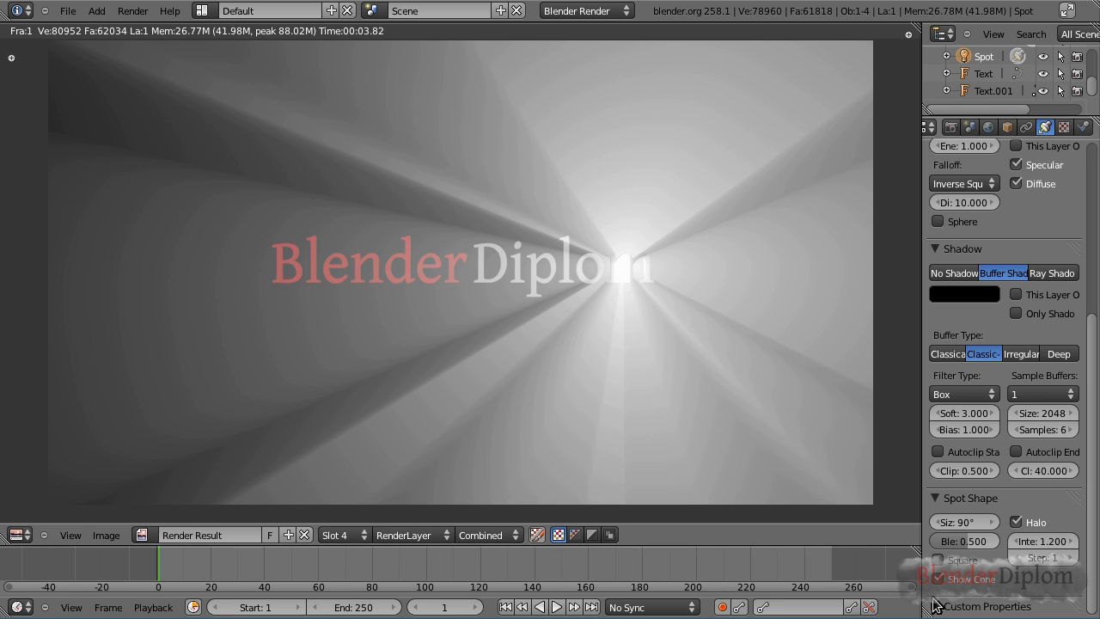
Switch to render Slot 5, set the spot lamp's halo intensity to 1.5 and make a test render
left_click(344, 534)
left_click(342, 443)
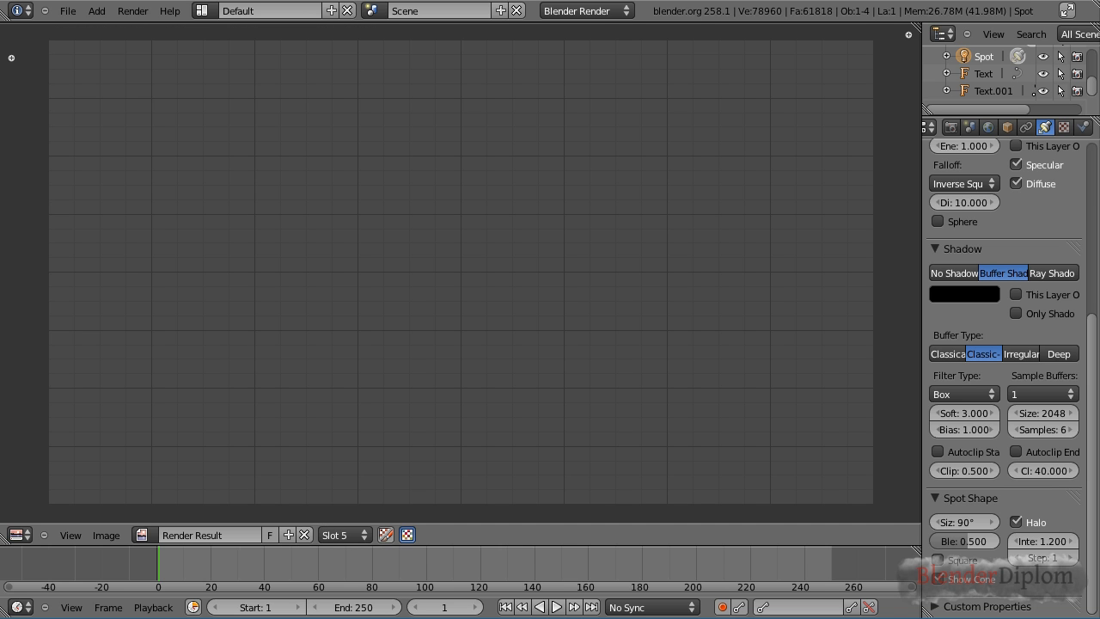
left_click(1042, 541)
type("1")
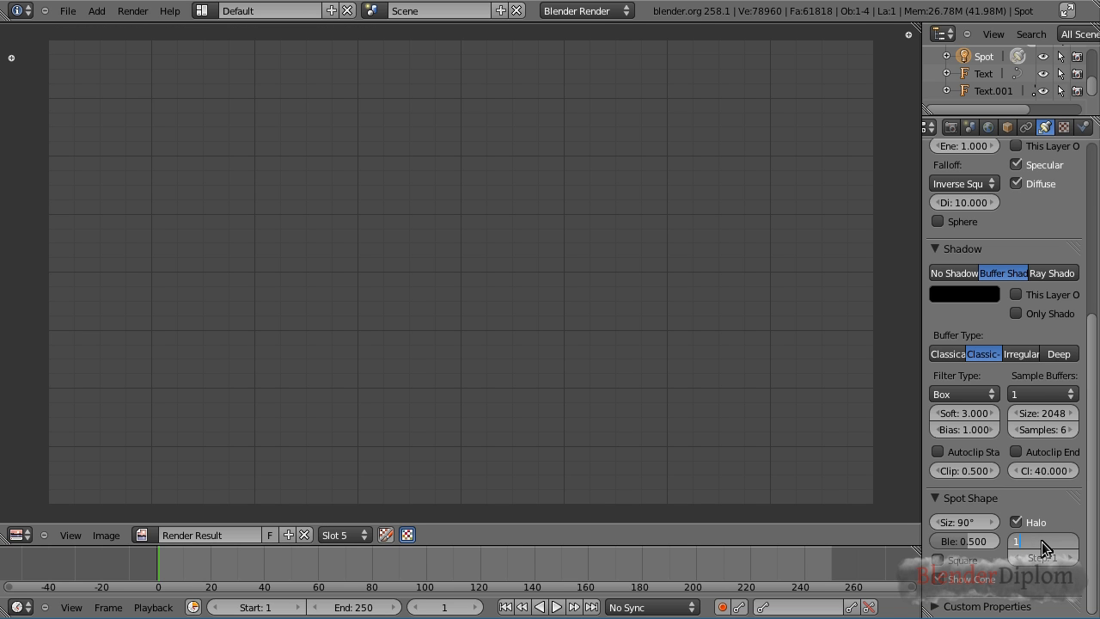
type(".5")
key("Return")
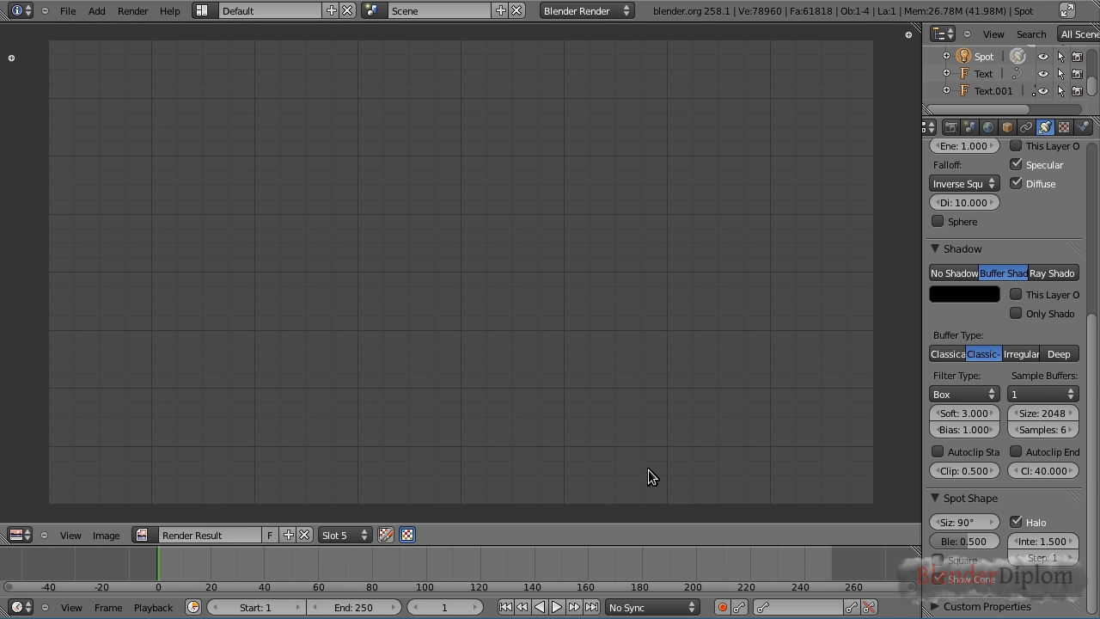
key("F12")
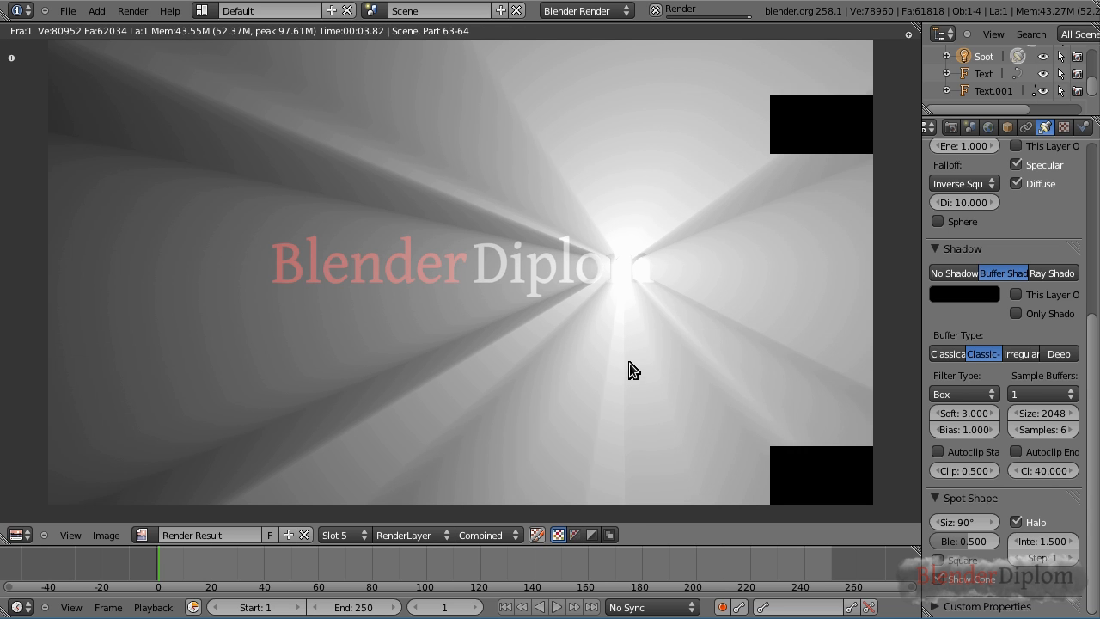
key("Escape")
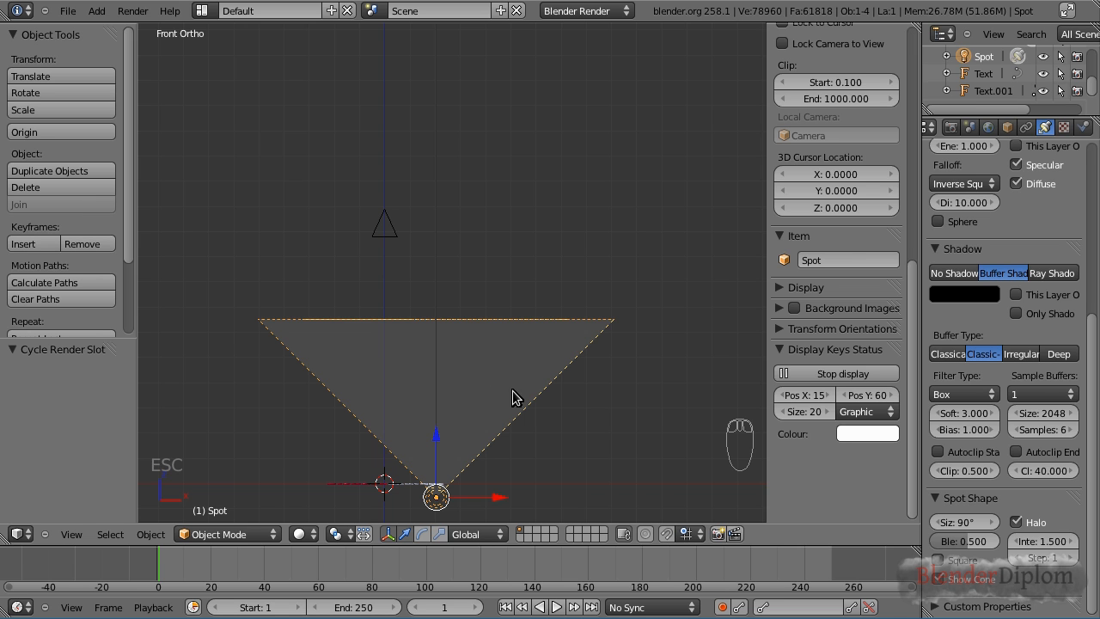
Try to move the spot lamp along the global Y axis, entering 0 as the offset
key("g")
type("y")
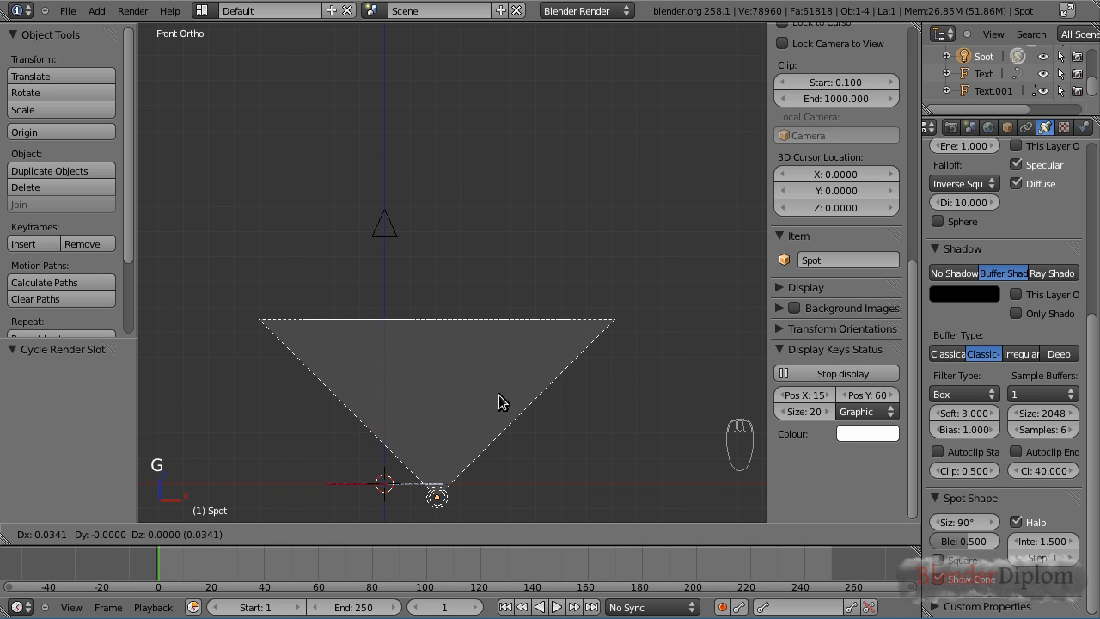
type("0")
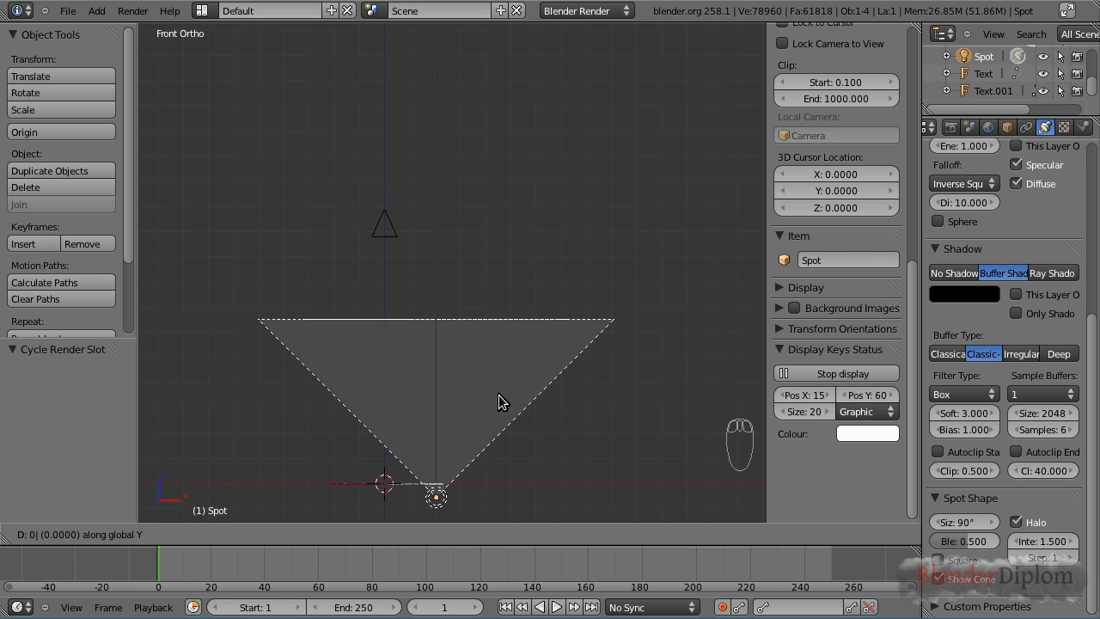
key("Return")
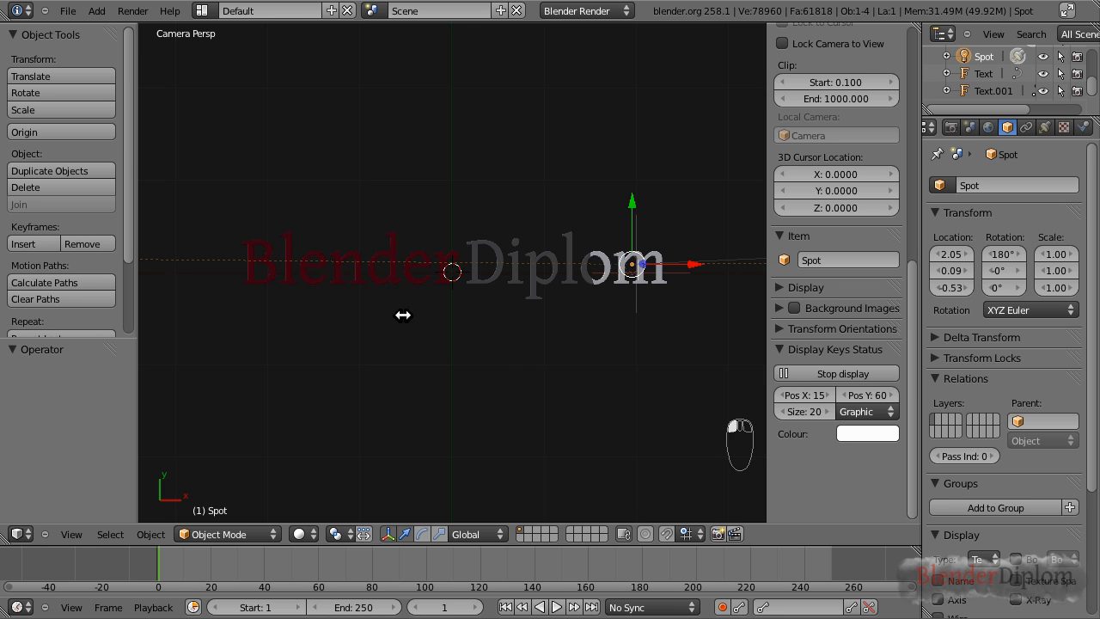
Add an empty at the 3D cursor and name it Empty.Controller
key("shift+a")
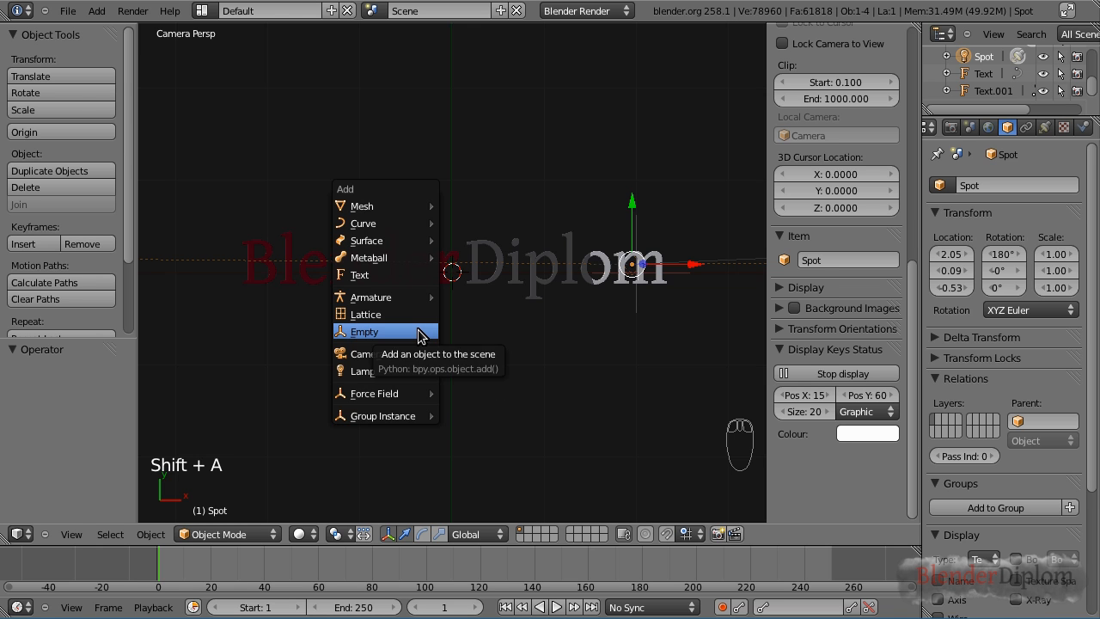
left_click(418, 332)
left_click(1022, 187)
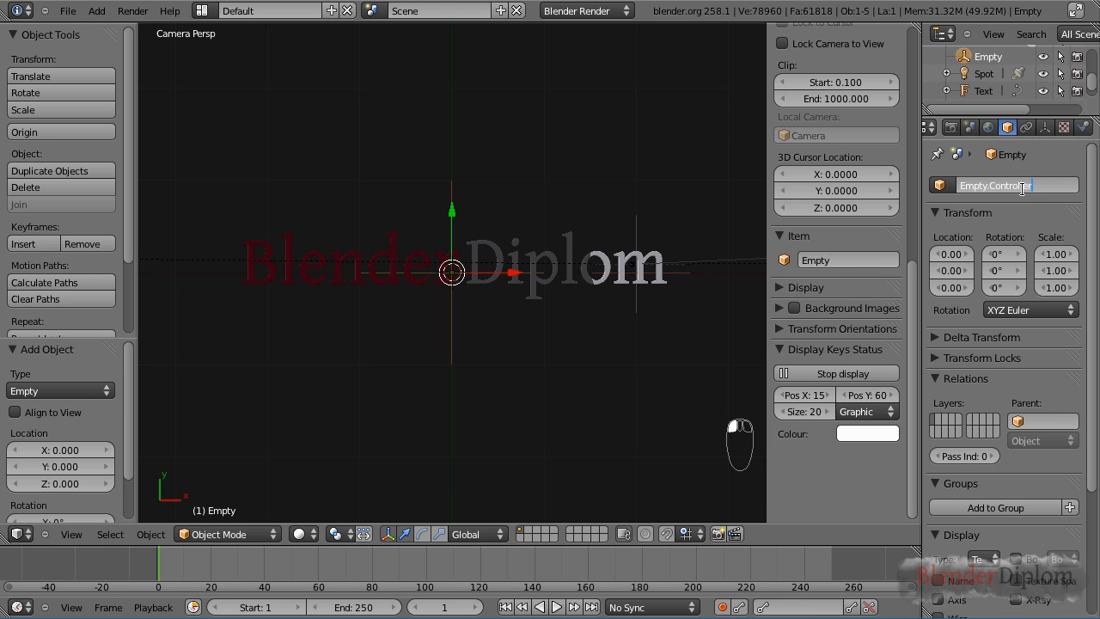
type("Empty.Controller")
key("Return")
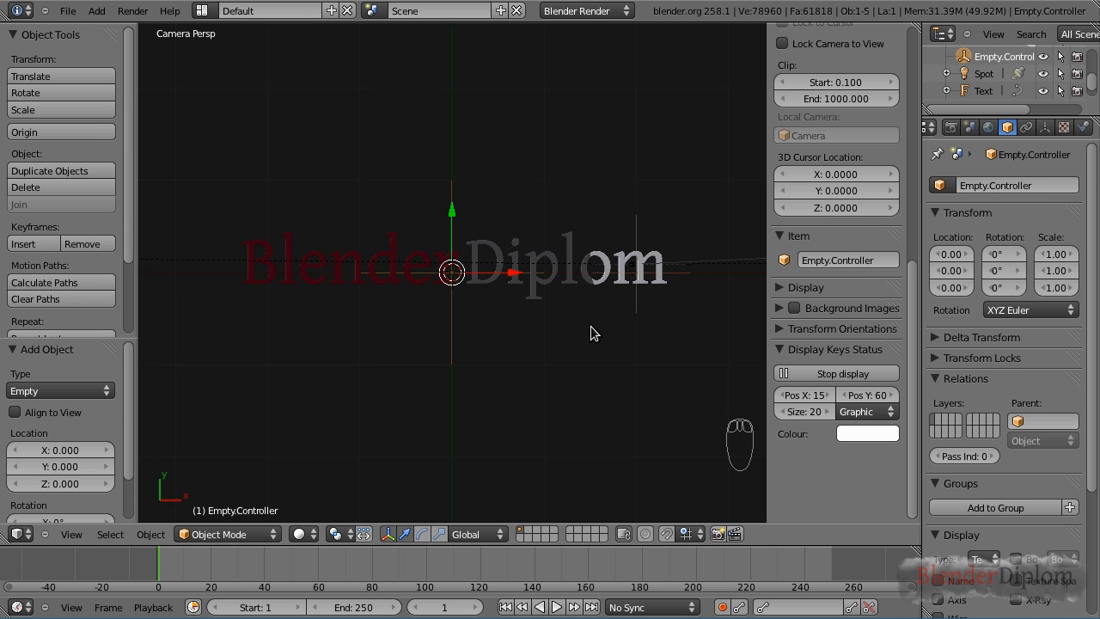
Give the spot lamp a Copy Location constraint targeting Empty.Controller, with the Z axis excluded
right_click(635, 305)
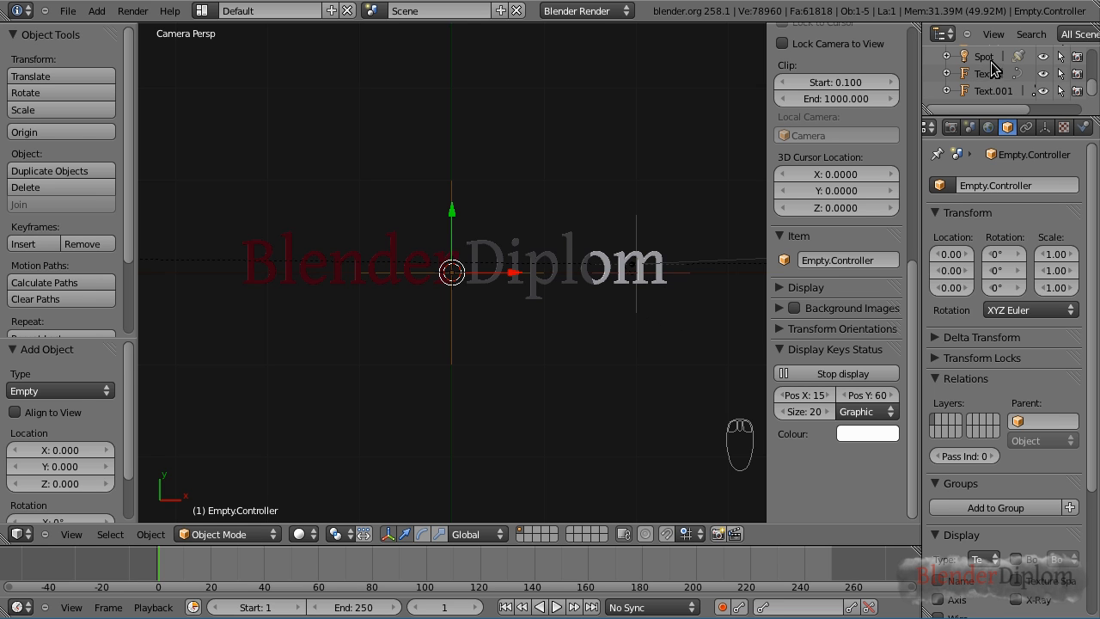
left_click(984, 73)
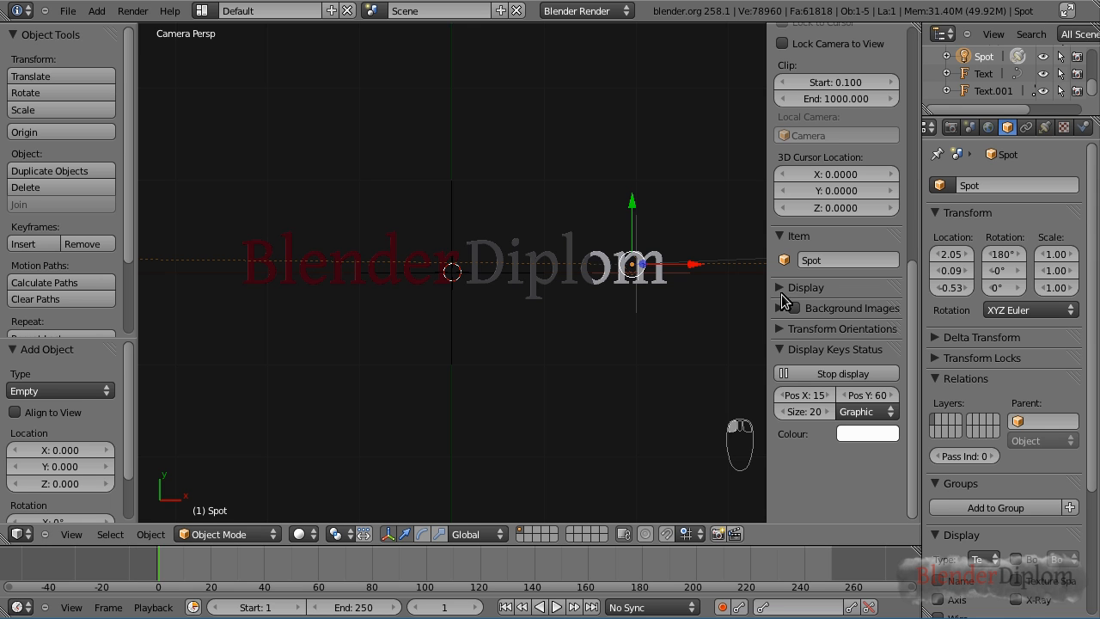
left_click(1028, 127)
left_click(967, 208)
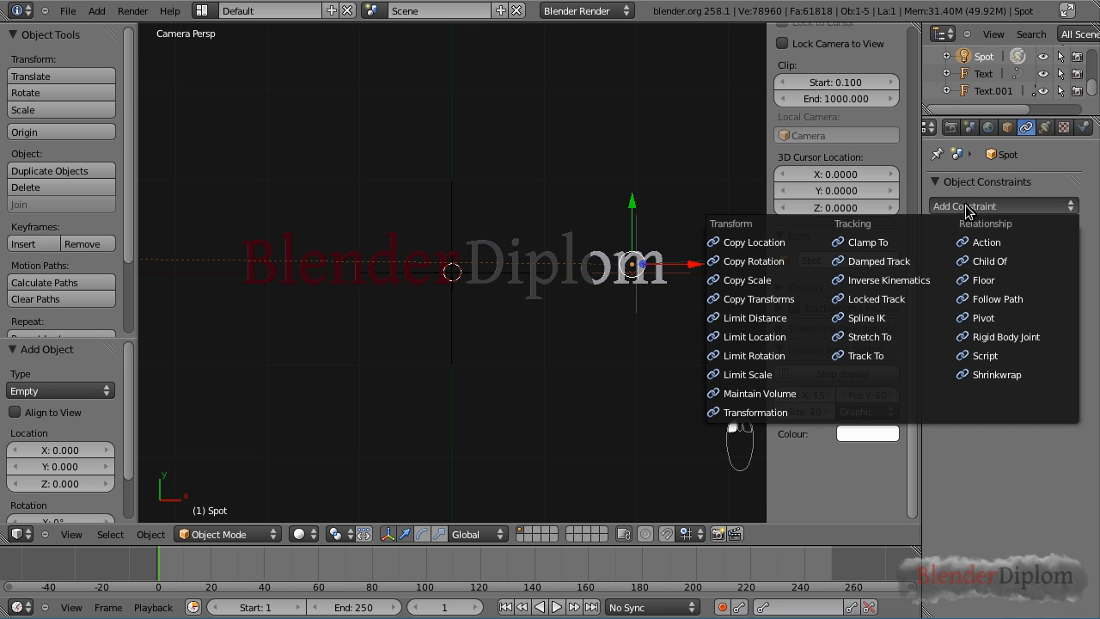
left_click(776, 243)
left_click(1031, 265)
left_click(1016, 309)
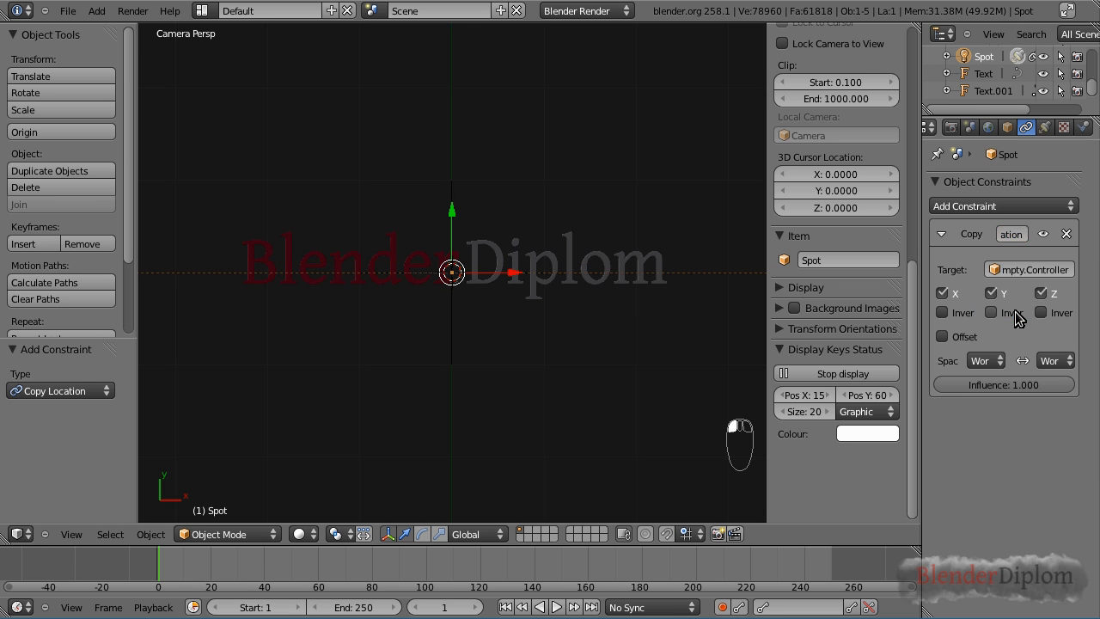
left_click(1042, 295)
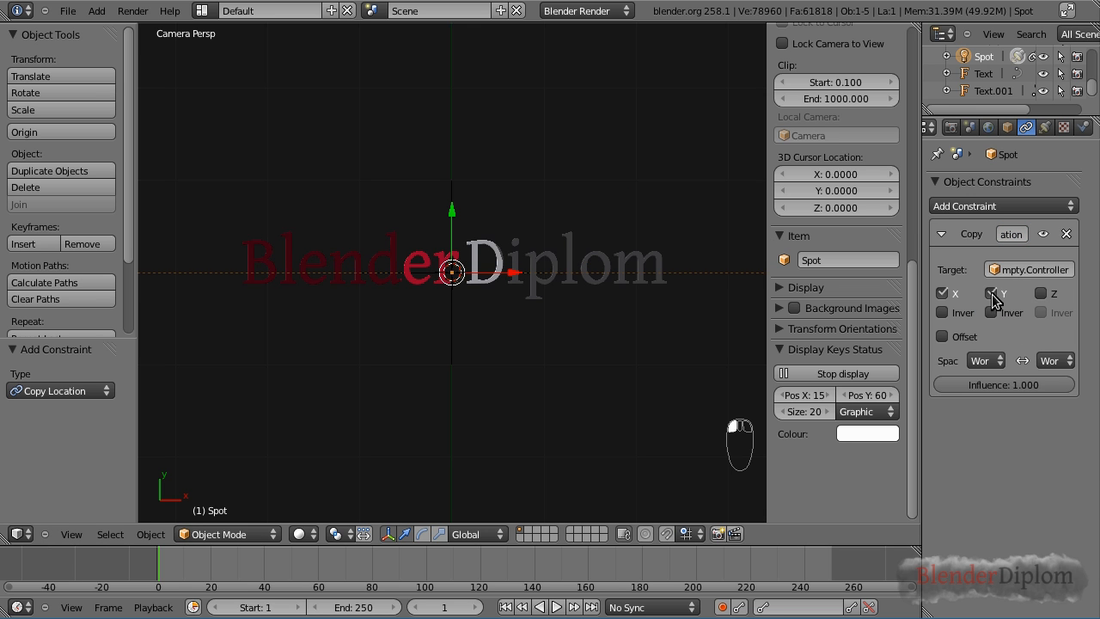
Select Empty.Controller and move it about 1.12 units along the global X axis
scroll(1005, 78, "up", 2)
left_click(1002, 69)
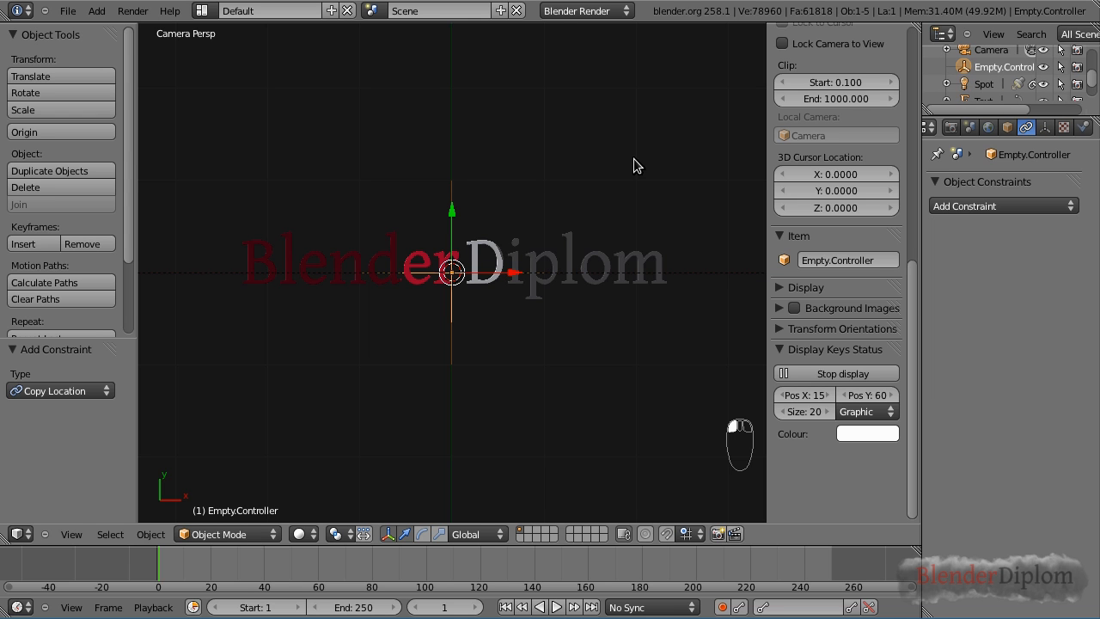
key("g")
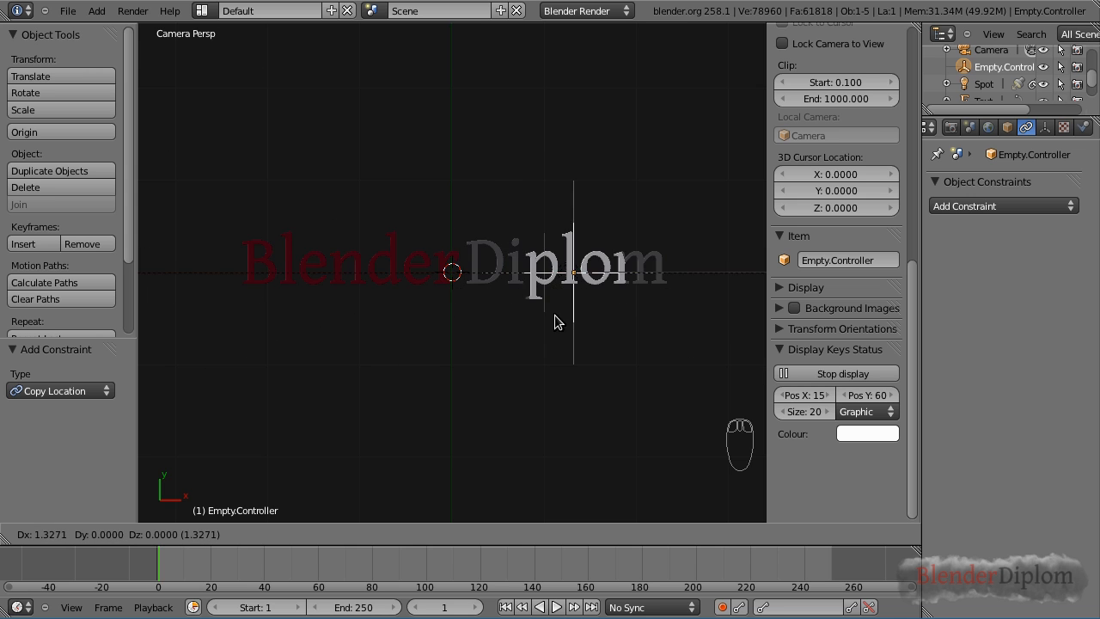
right_click(422, 305)
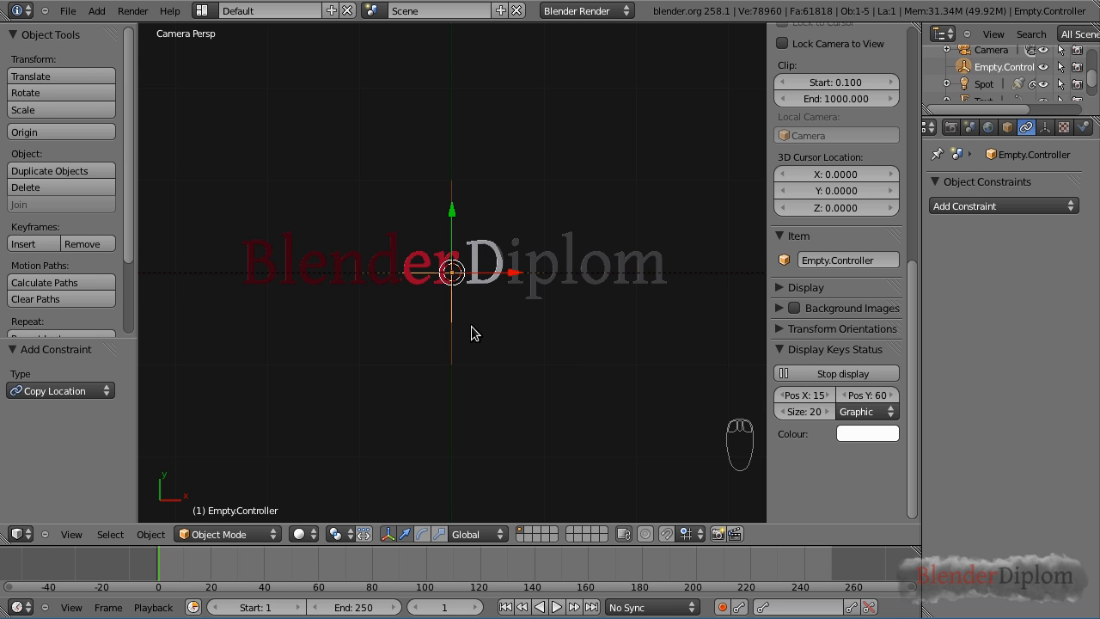
key("g")
key("x")
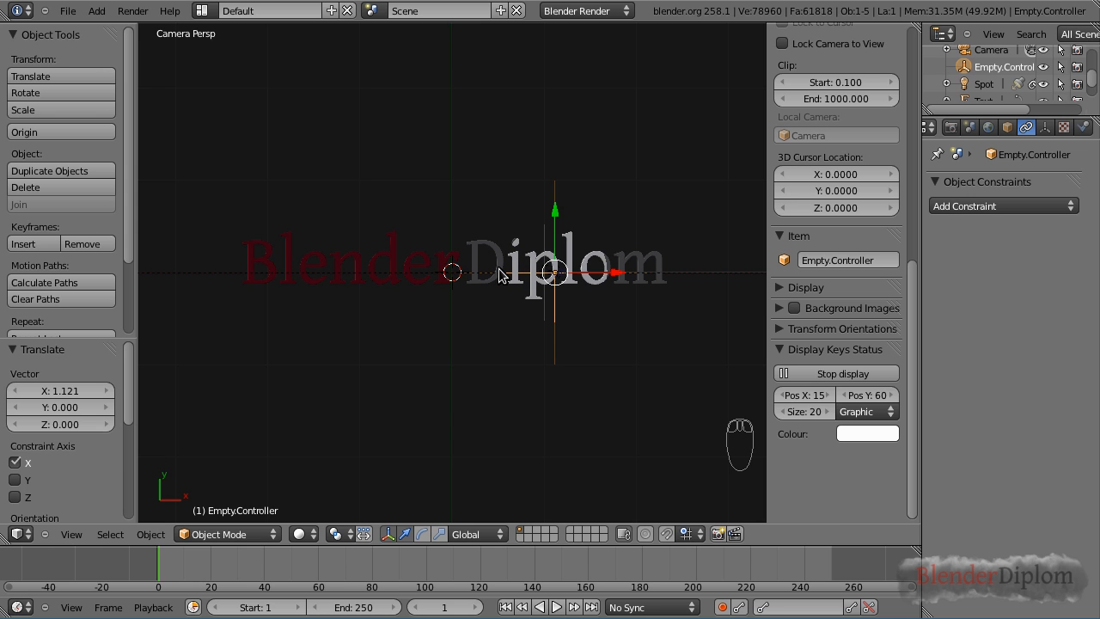
Enable Z Transparency on the "Diplom" text's material and set its alpha and specular alpha to 0
right_click(499, 275)
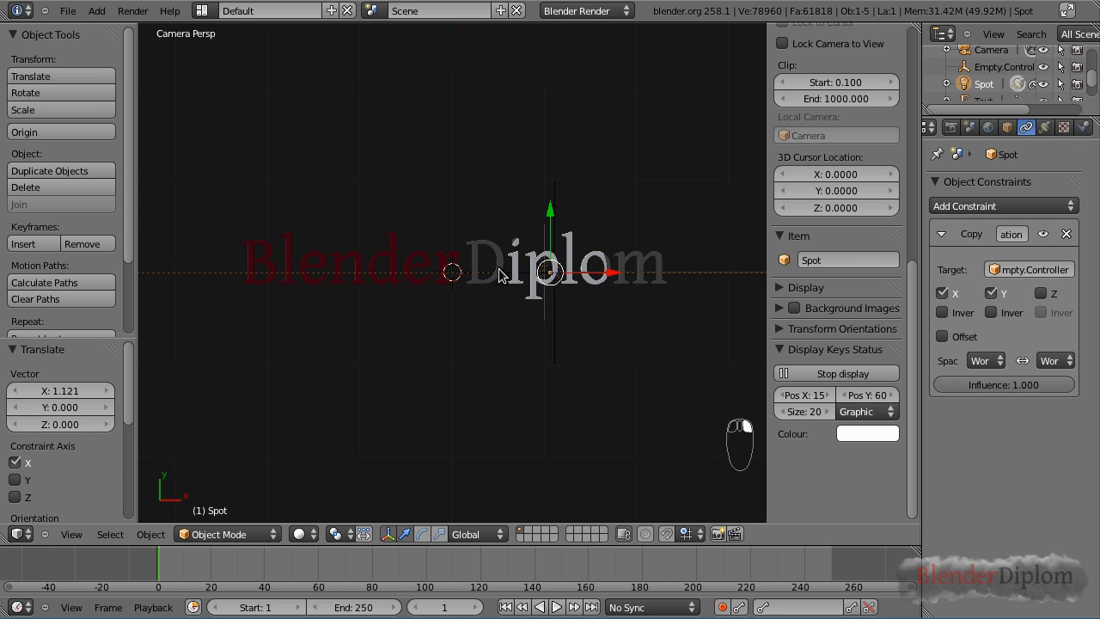
right_click(605, 275)
left_click(1083, 127)
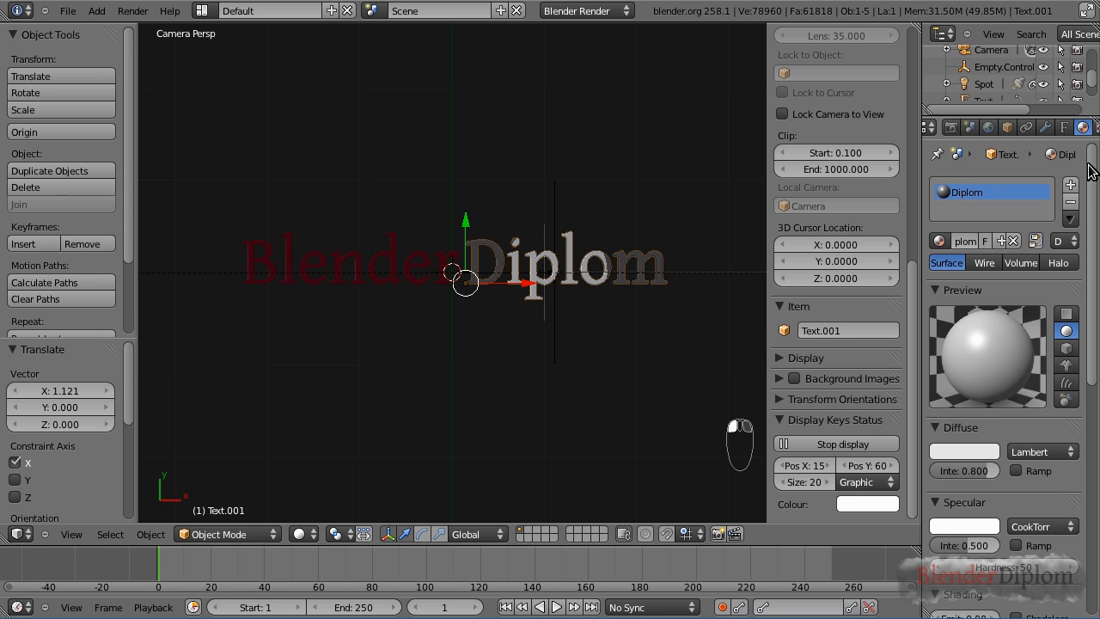
scroll(1089, 333, "down", 2)
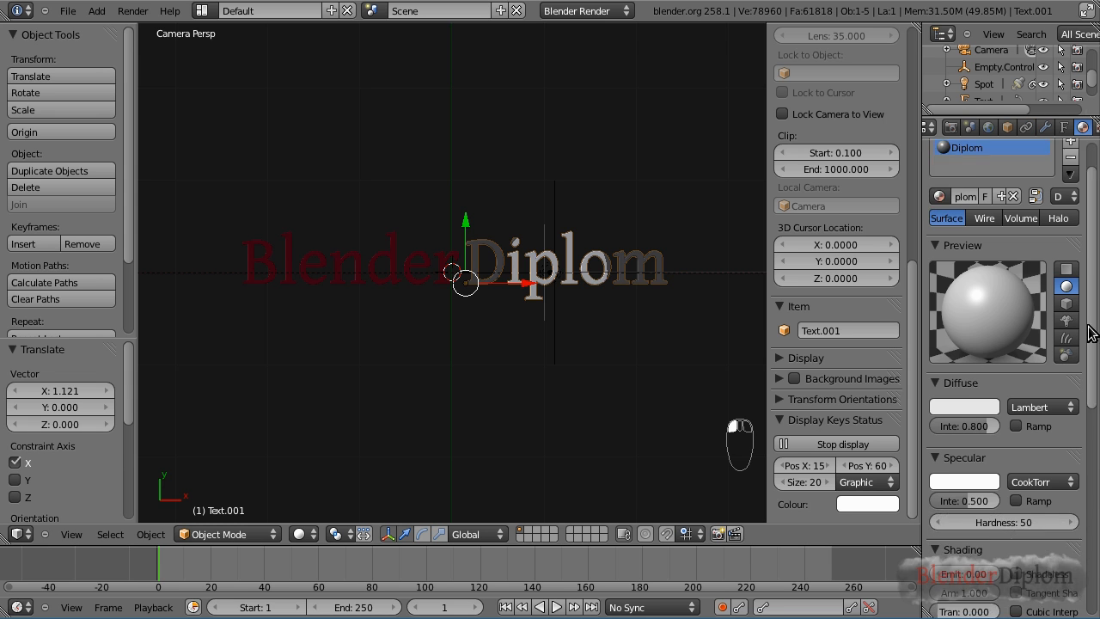
scroll(1090, 333, "down", 7)
left_click(949, 348)
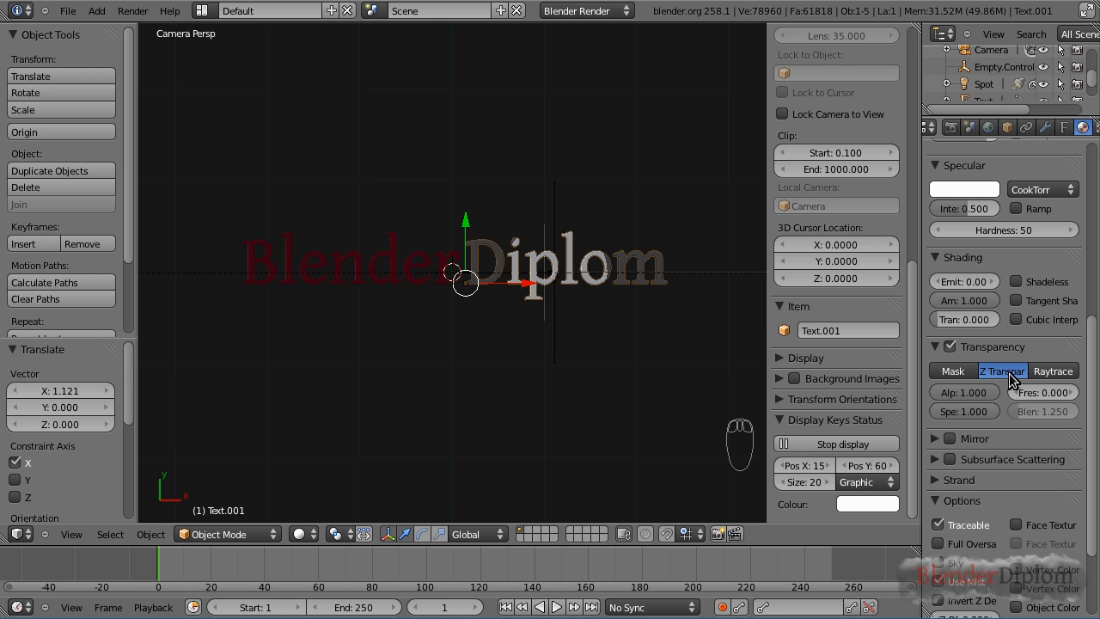
left_click_drag(995, 399, 894, 400)
scroll(1092, 413, "up", 8)
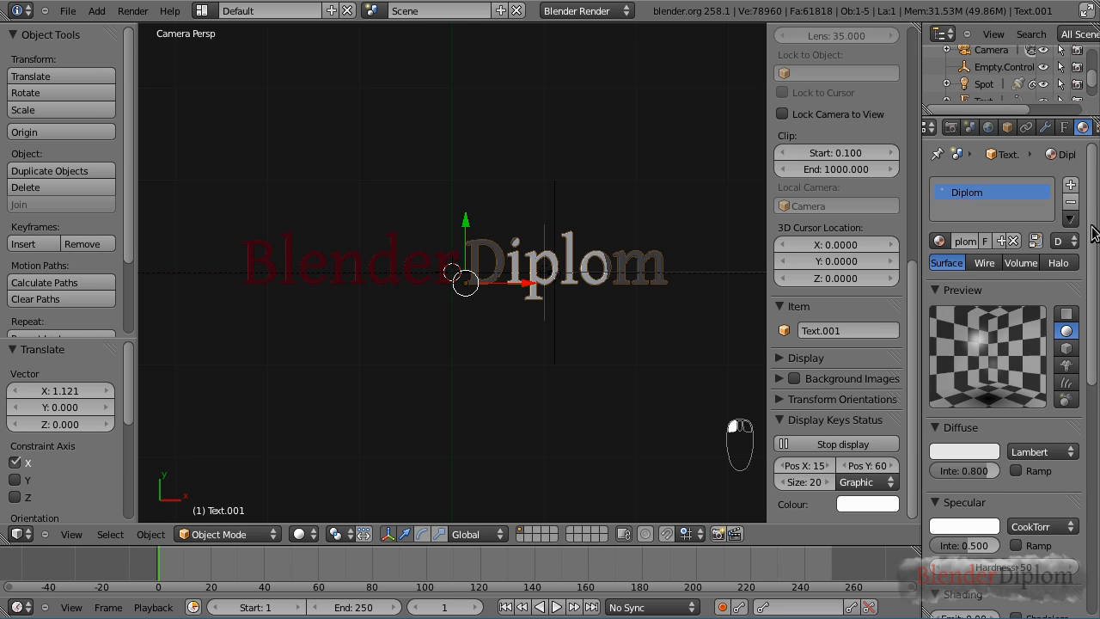
left_click_drag(1093, 306, 1093, 509)
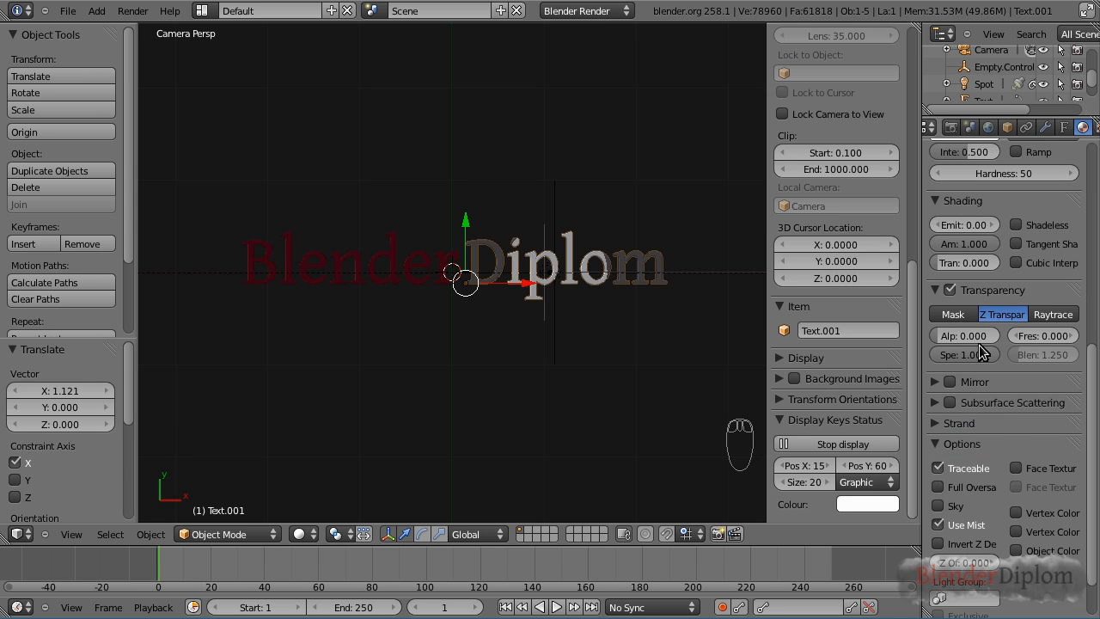
mouse_move(1092, 426)
left_mouse_down()
mouse_move(1081, 335)
mouse_move(1088, 428)
left_mouse_up()
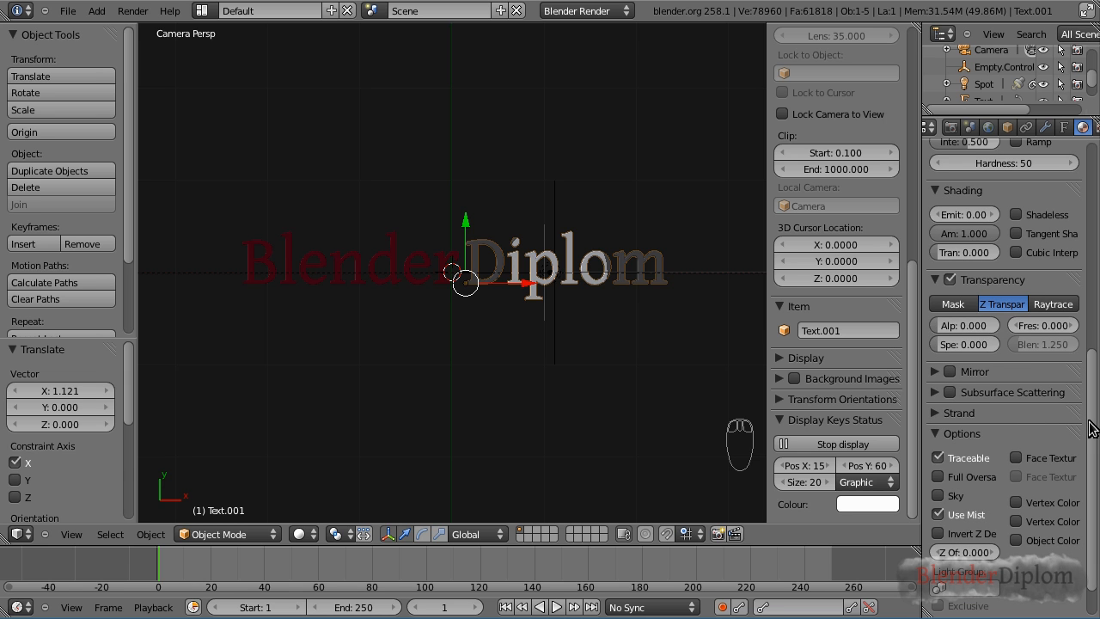
Add a new texture of type Blend to the Diplom material
left_click_drag(949, 348, 1093, 176)
scroll(1075, 128, "down", 3)
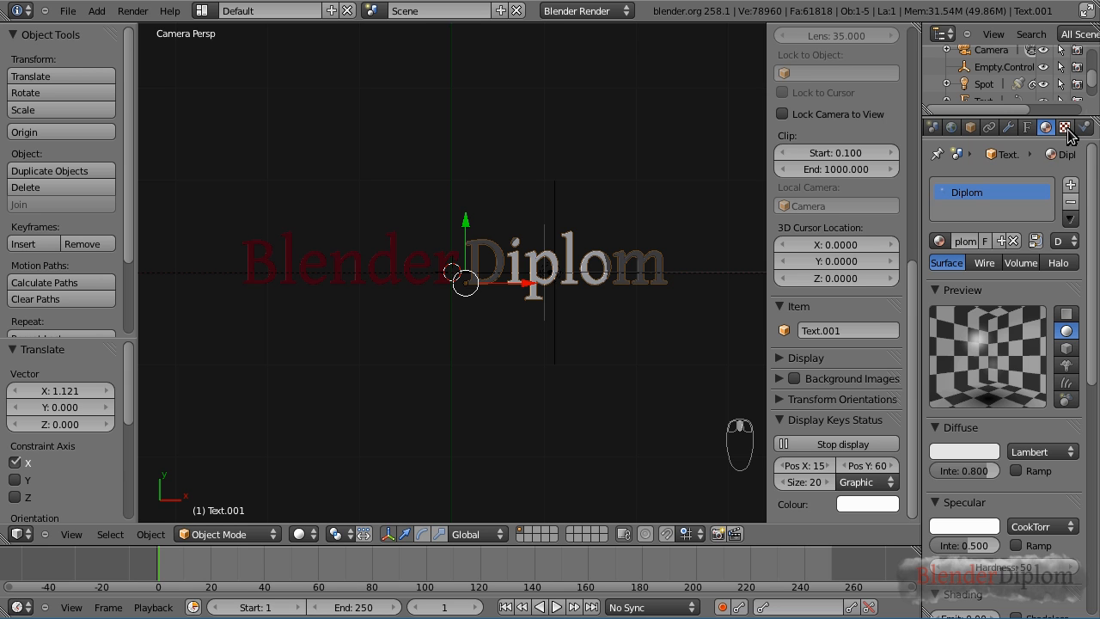
left_click(1065, 128)
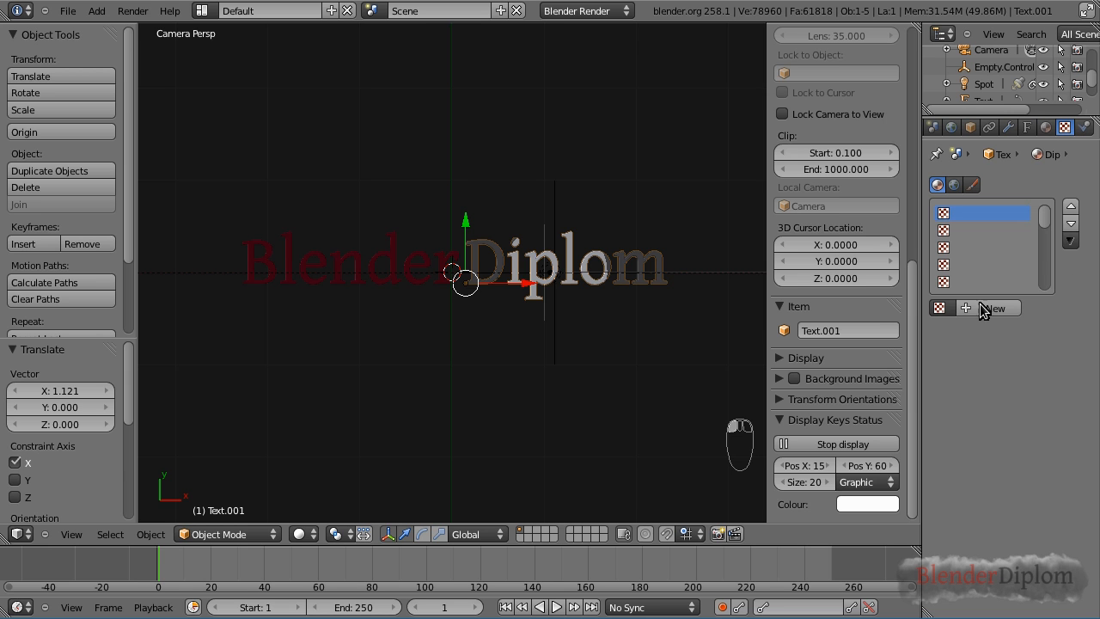
left_click(985, 309)
left_click(1023, 329)
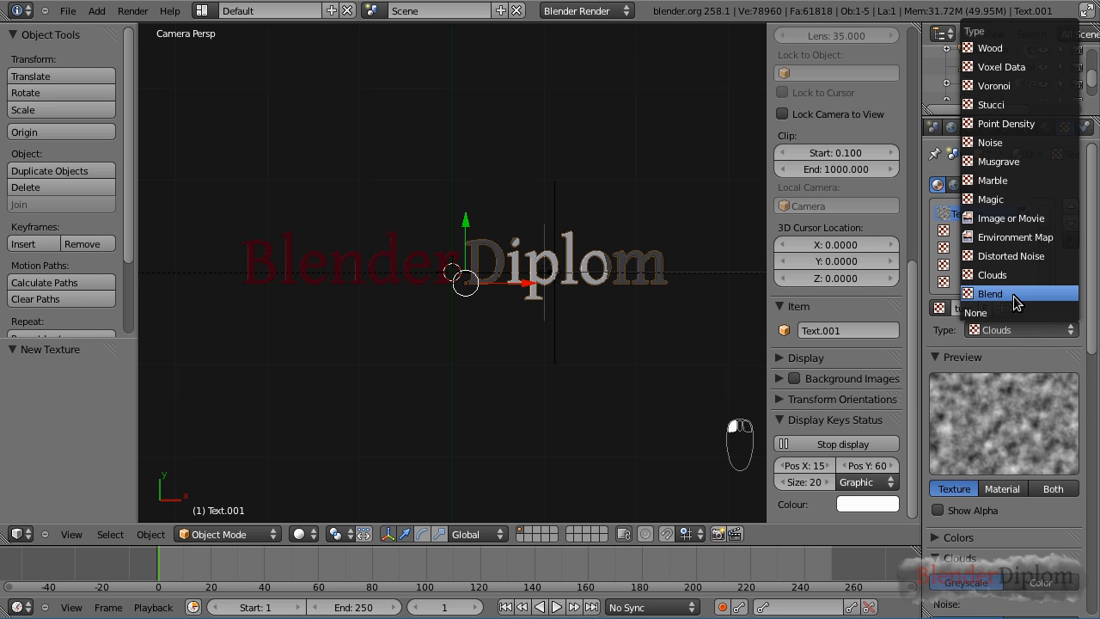
left_click(1013, 294)
Make the blend texture influence alpha at 1.0 instead of diffuse color, and make a test render
left_click_drag(1093, 365, 1080, 571)
left_click(938, 397)
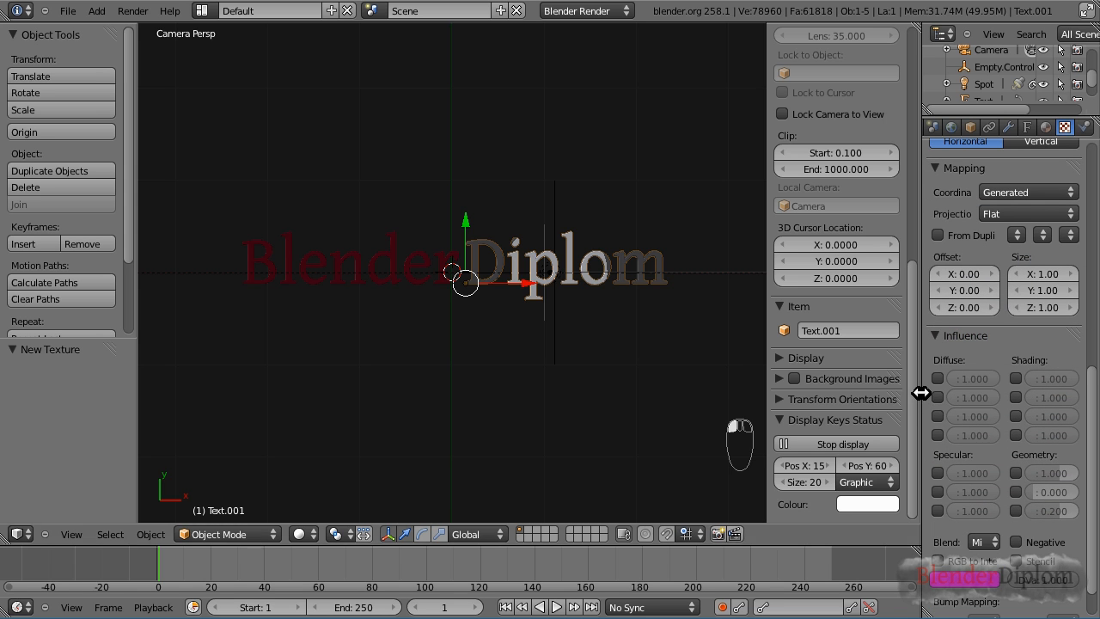
left_click_drag(919, 389, 834, 393)
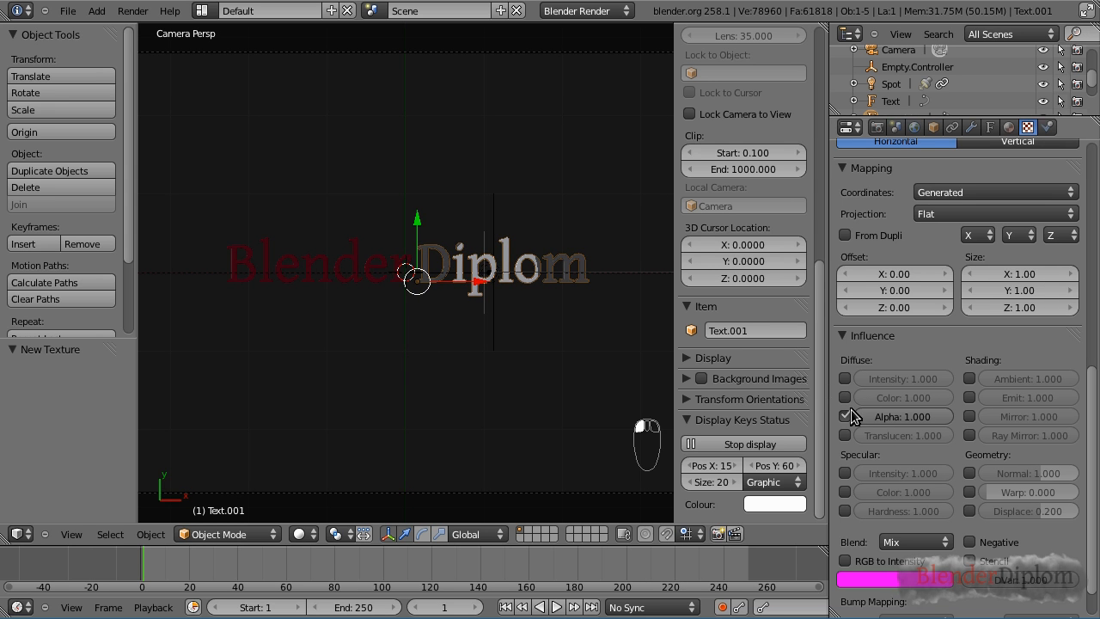
left_click_drag(843, 410, 914, 408)
key("F12")
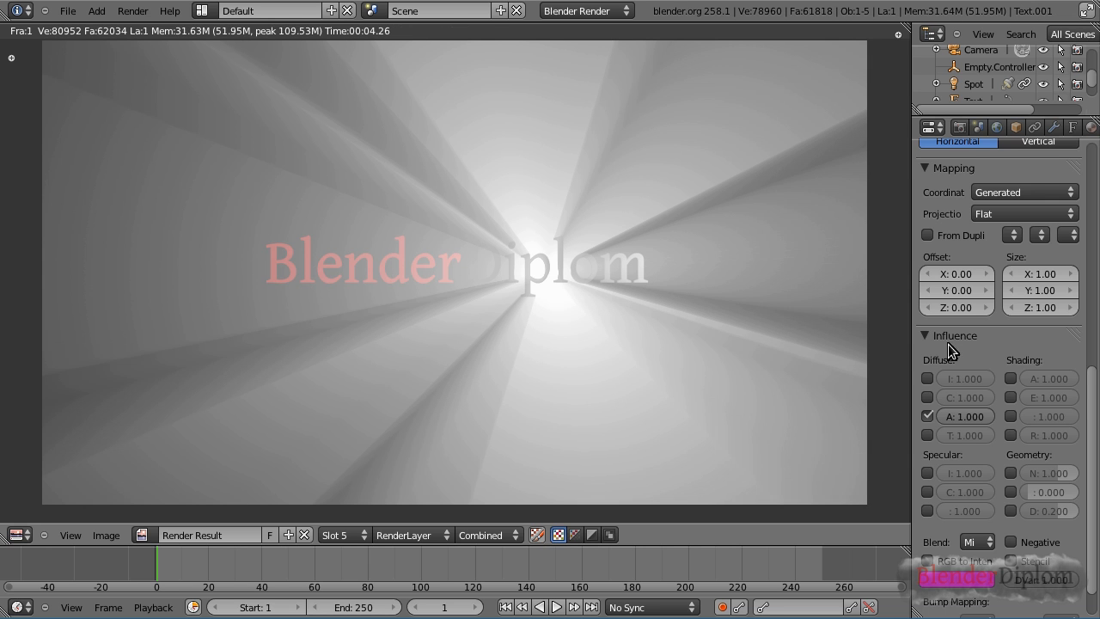
Enable the blend texture's color ramp, flip it, set its interpolation to Ease and render the frame again
scroll(950, 344, "up", 8)
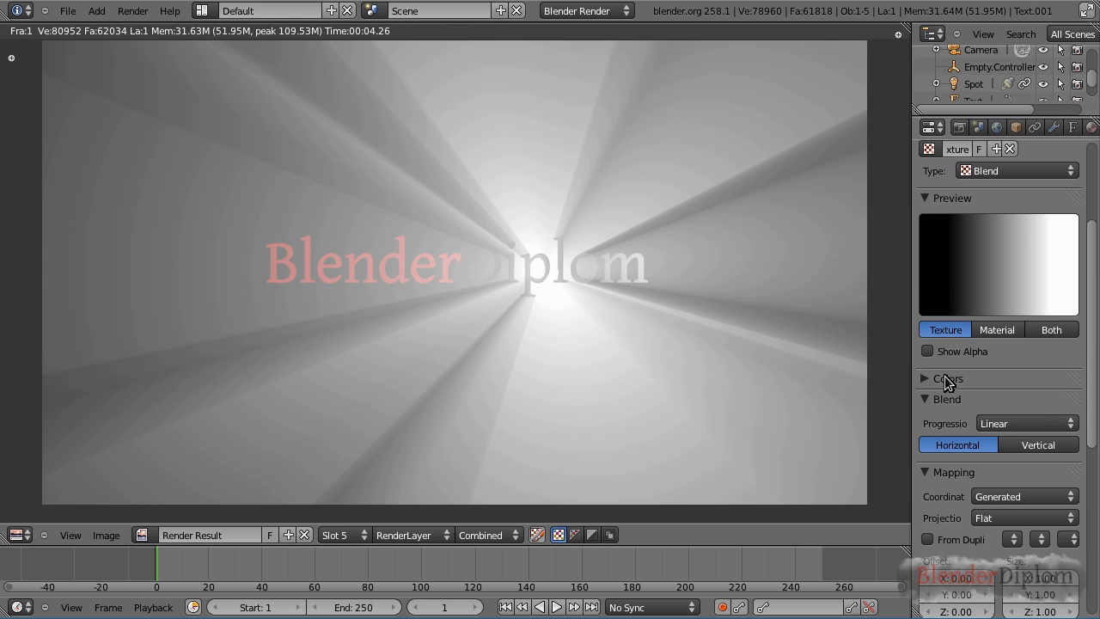
left_click(946, 379)
left_click(928, 403)
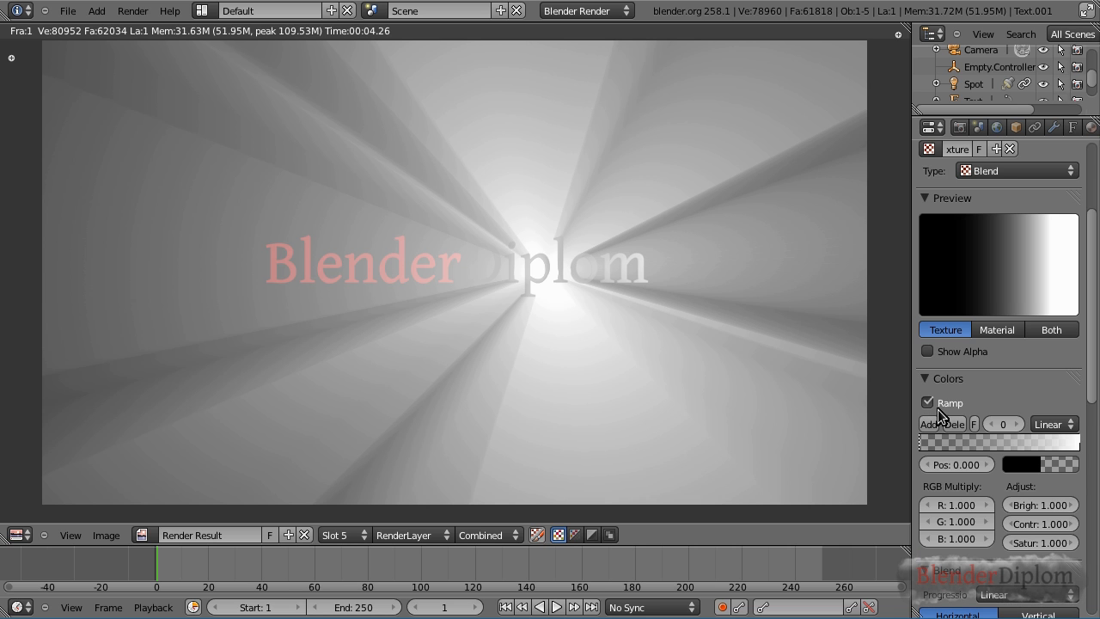
left_click(974, 425)
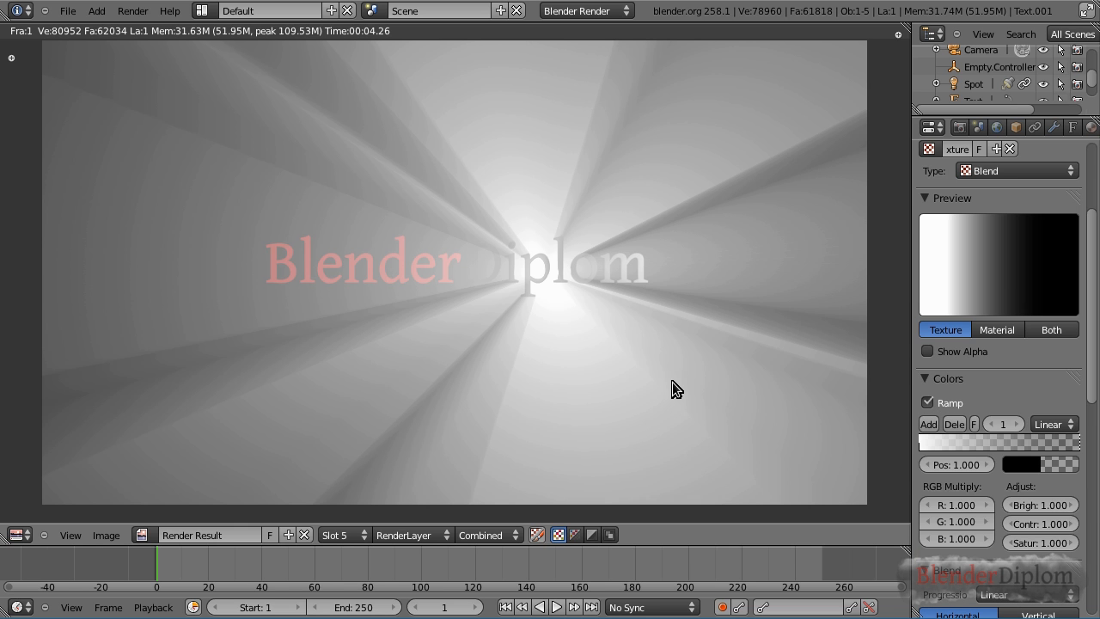
left_click(1055, 424)
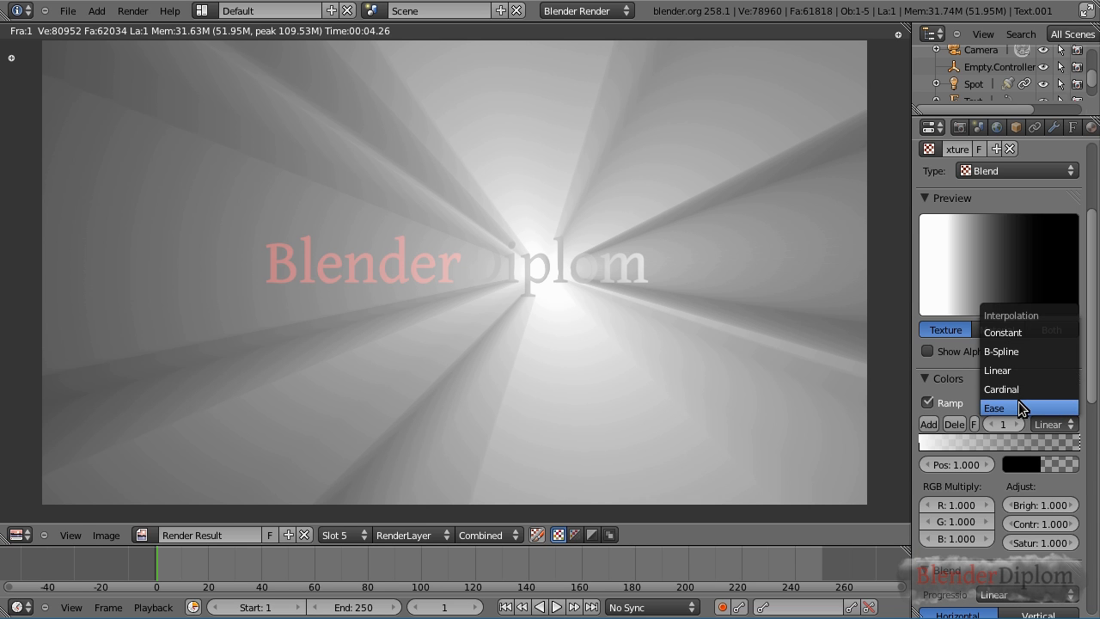
left_click(1015, 405)
key("F12")
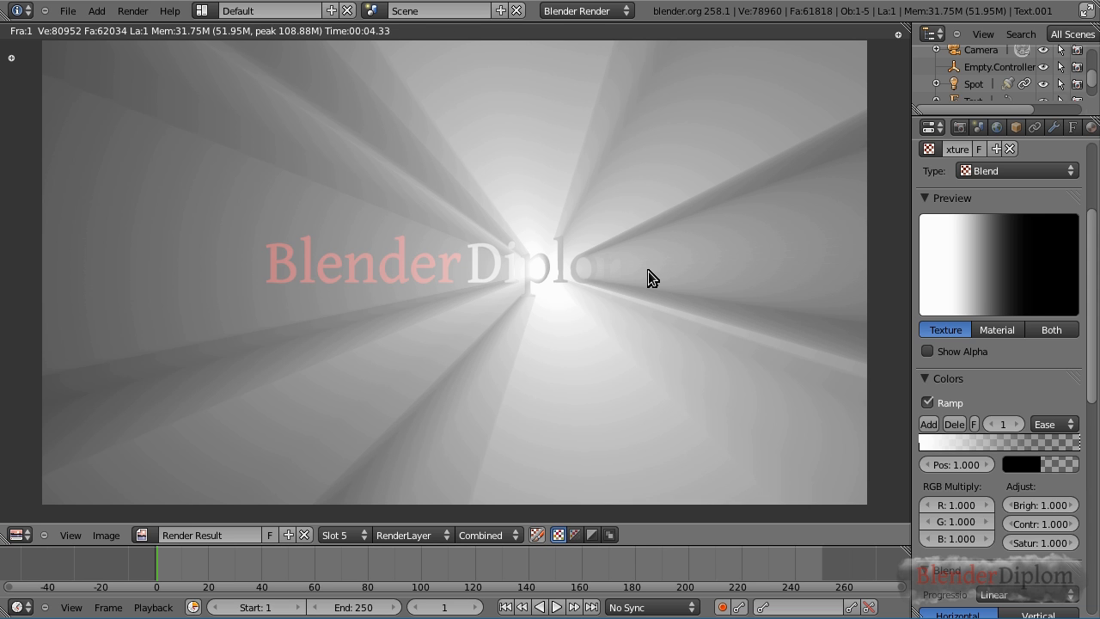
Map the Diplom text's blend texture with Object coordinates using Empty.Controller, and render a test image
key("Escape")
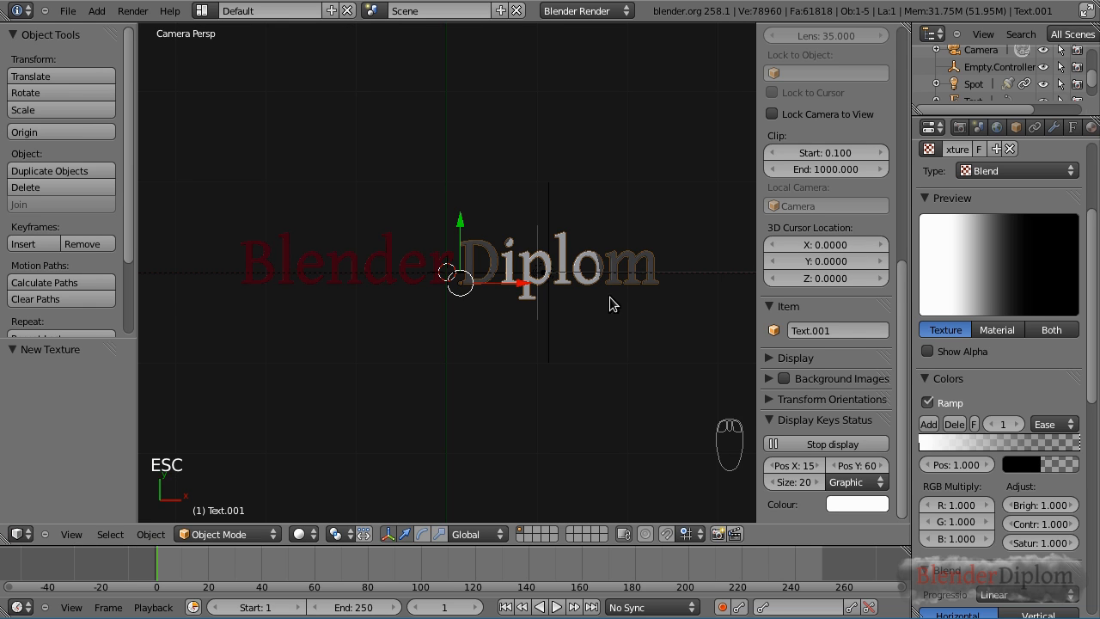
left_click_drag(1094, 354, 1085, 484)
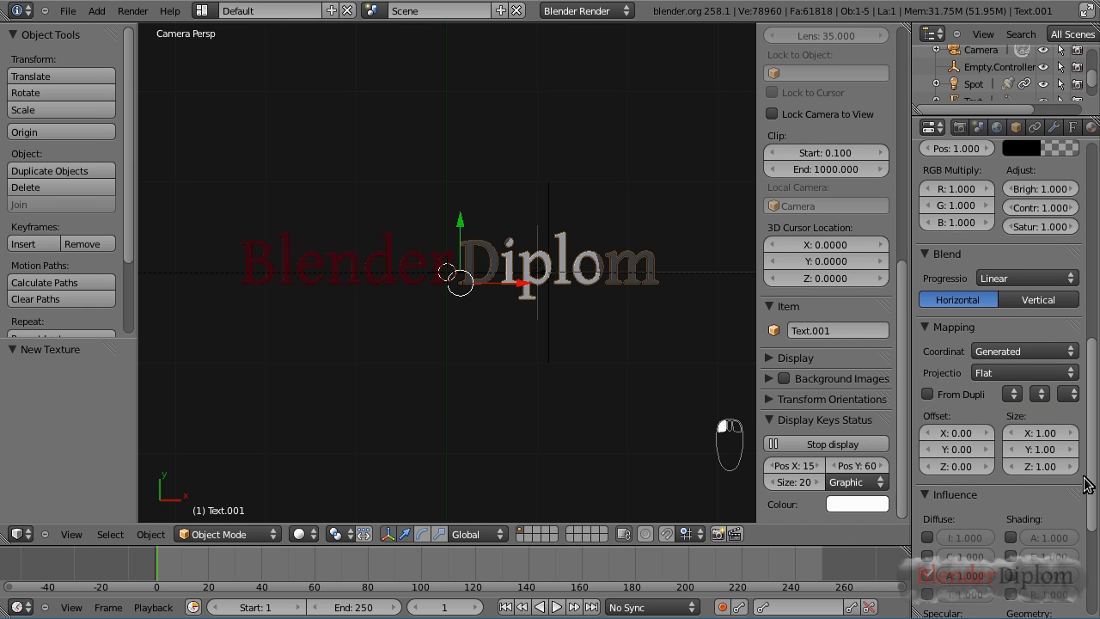
left_click(1024, 353)
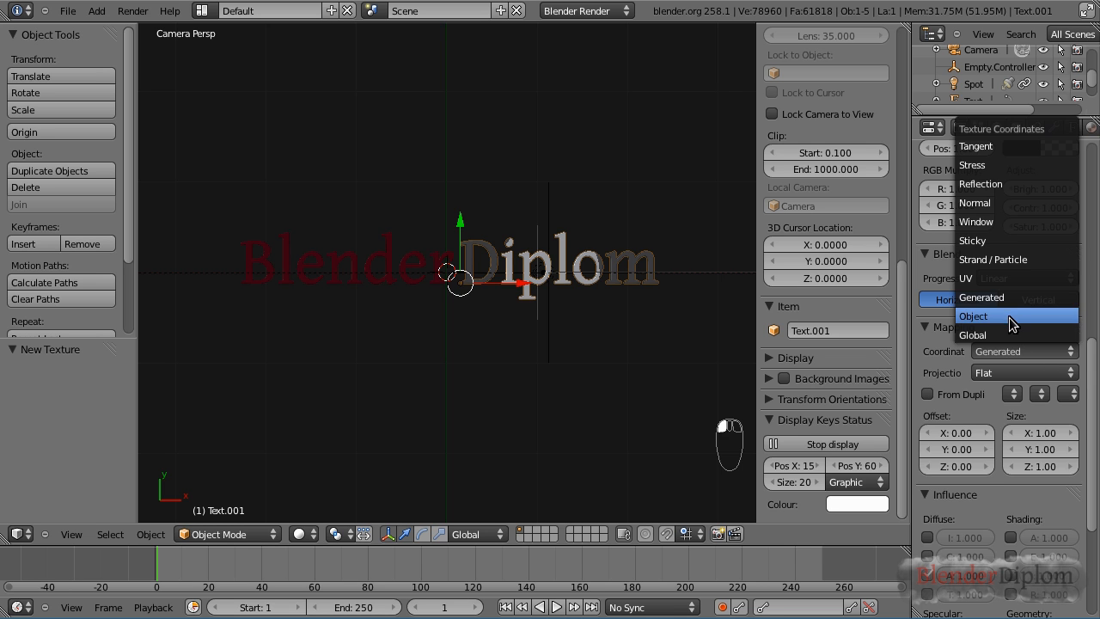
left_click(1010, 318)
left_click(1002, 373)
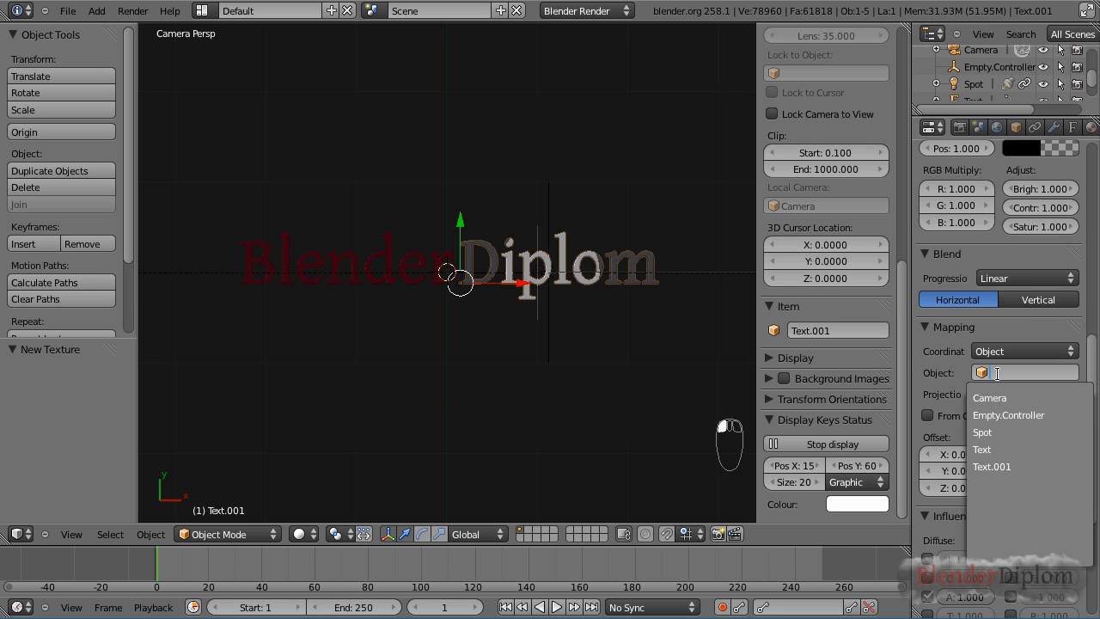
left_click(1002, 416)
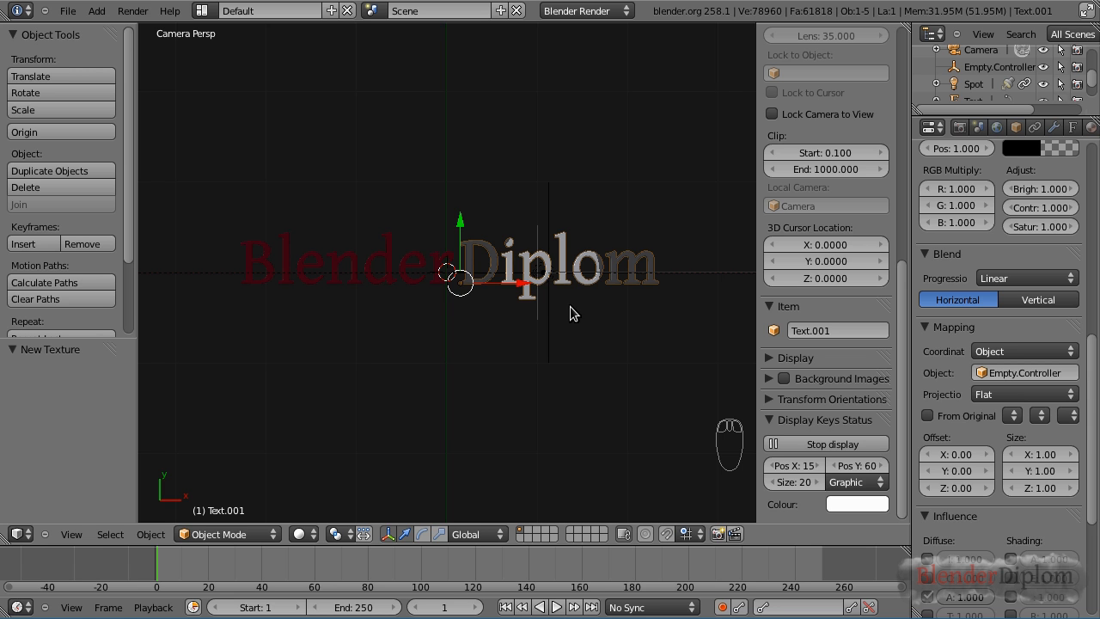
key("F12")
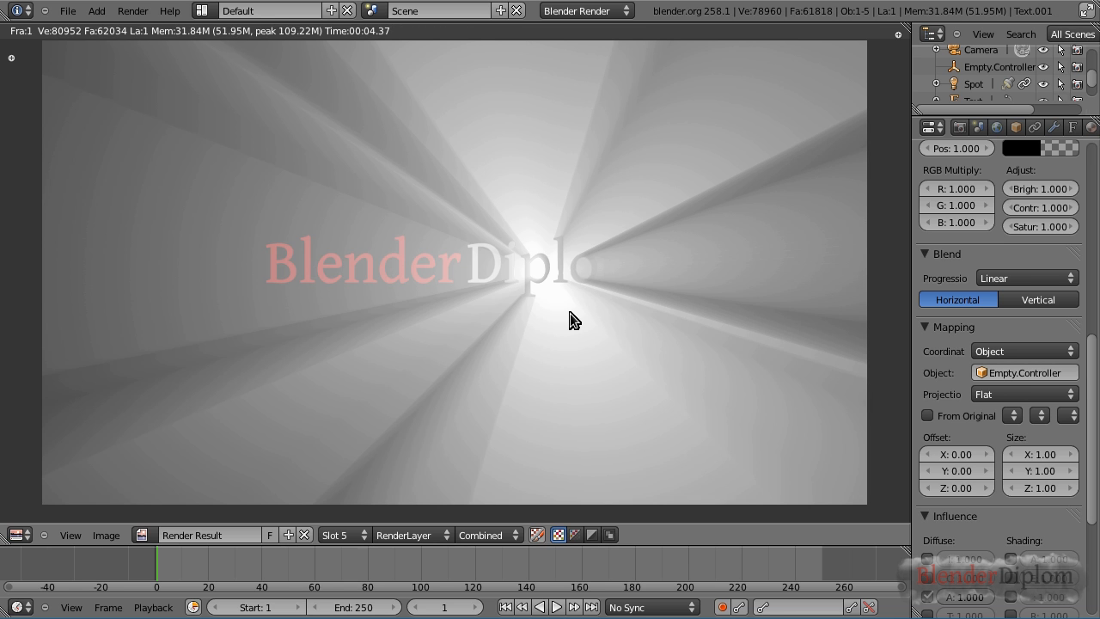
key("Escape")
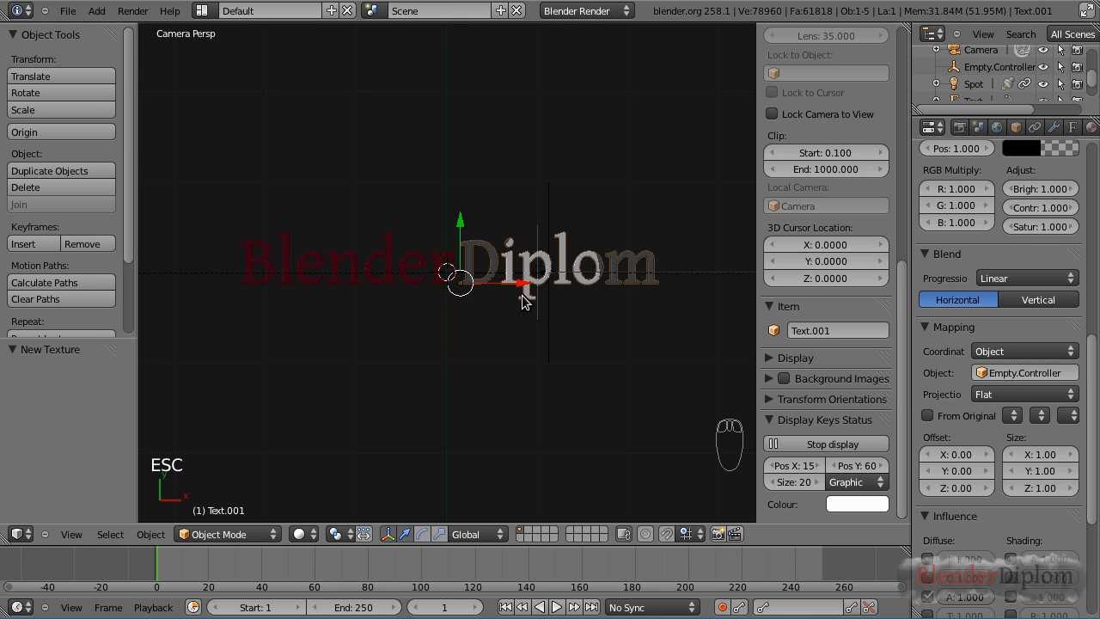
Move Empty.Controller about 0.912 along the X axis towards the end of Diplom and render a test image
scroll(994, 95, "up", 1)
left_click(997, 93)
key("g")
key("x")
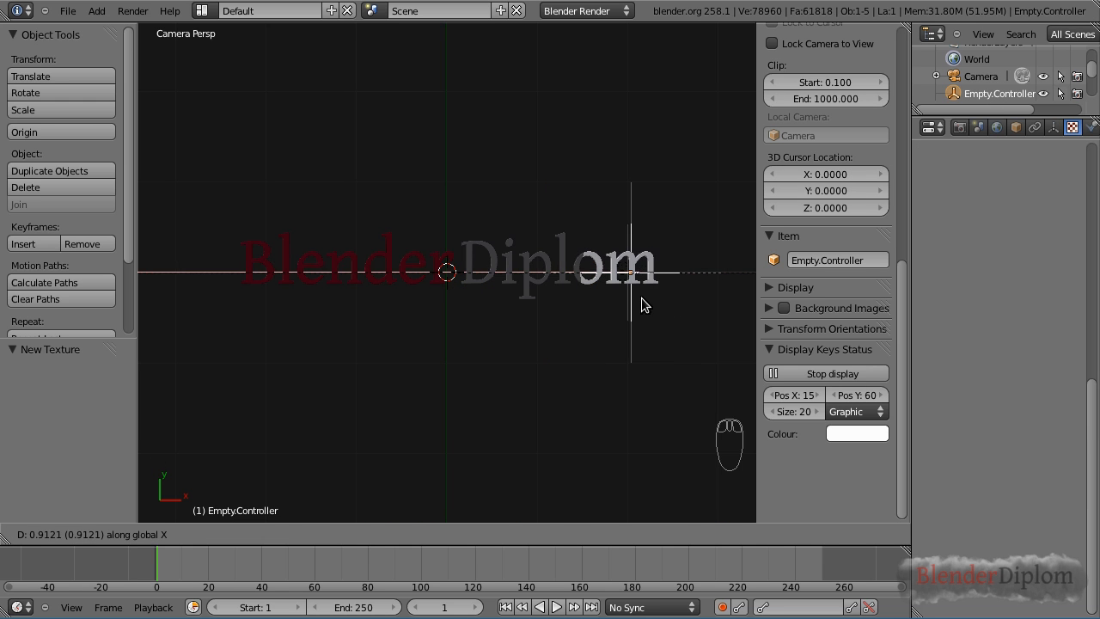
left_click(641, 297)
key("F12")
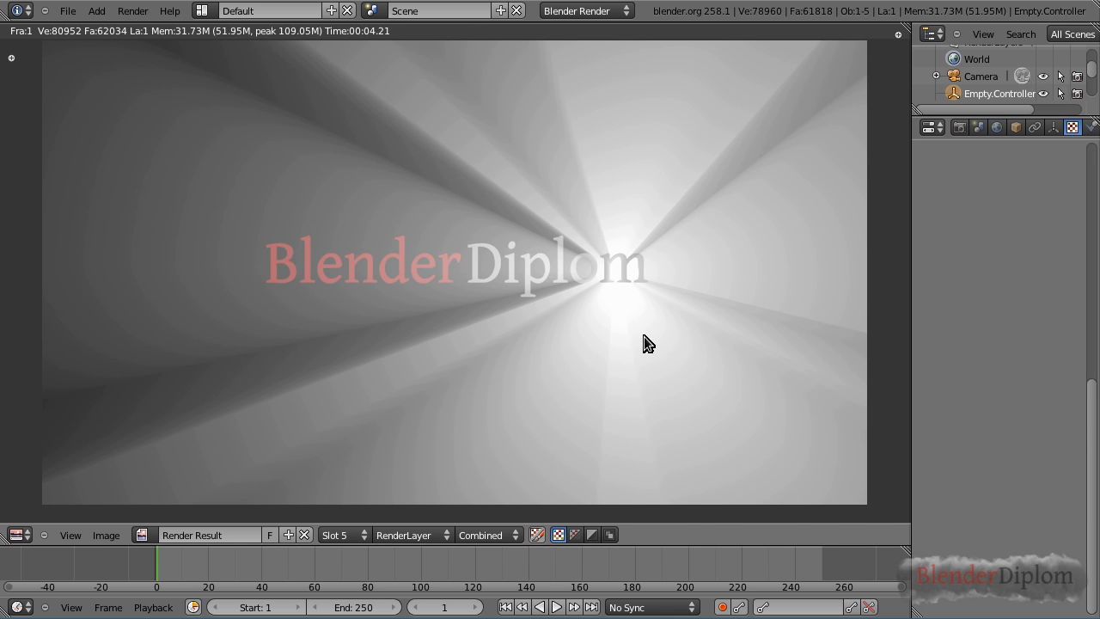
key("Escape")
Move Empty.Controller about -3.43 along X for a test render over Blender, and move it back about 2.546
key("g")
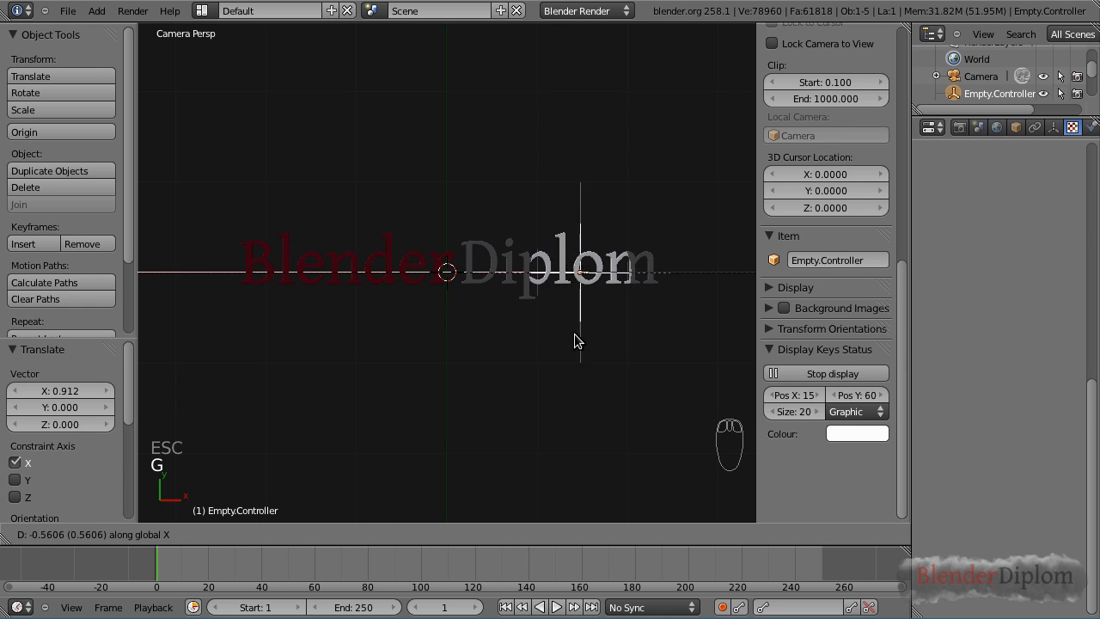
left_click(333, 315)
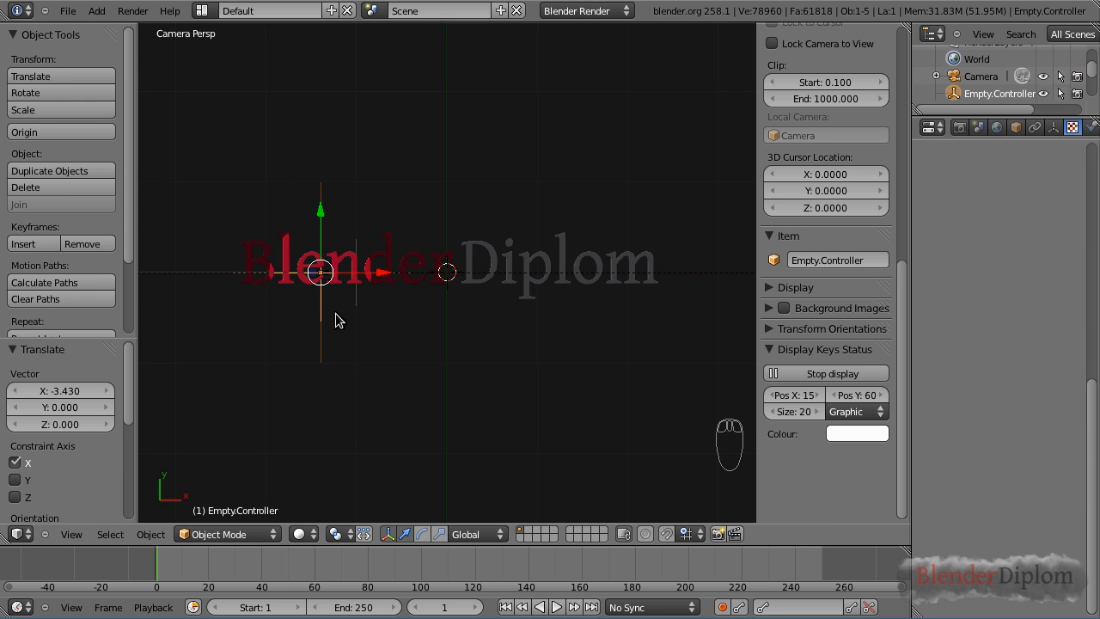
key("F12")
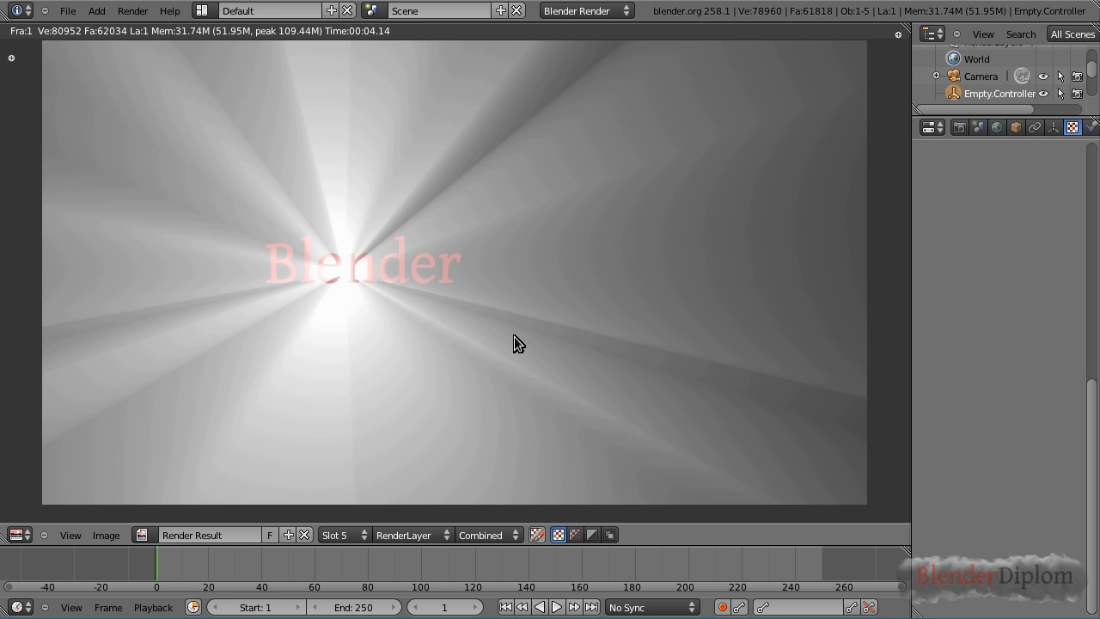
key("Escape")
key("g")
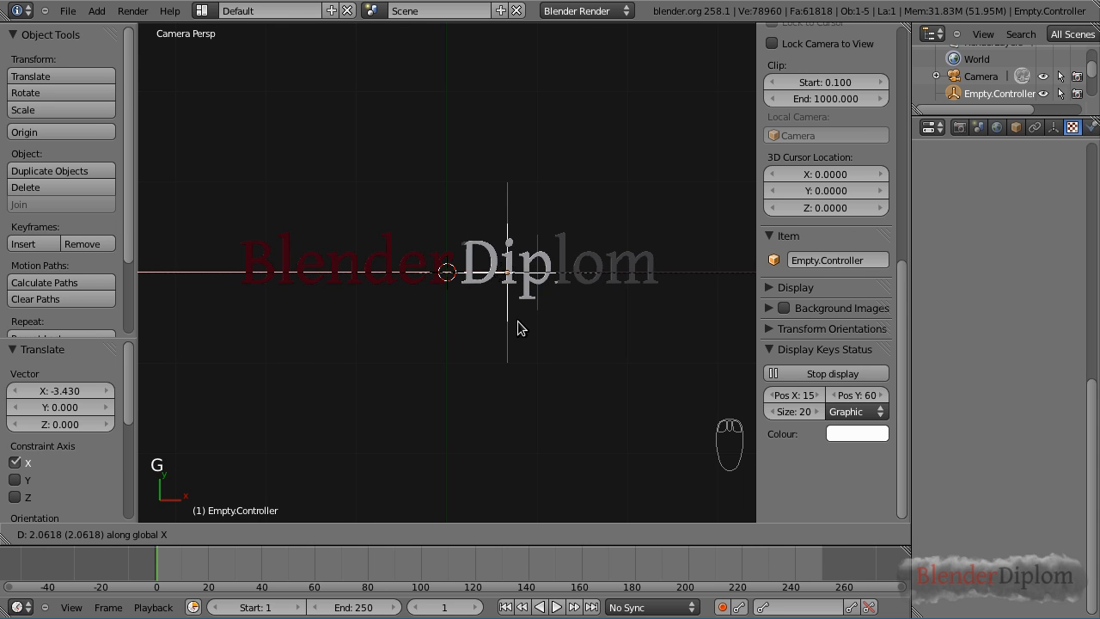
left_click(556, 315)
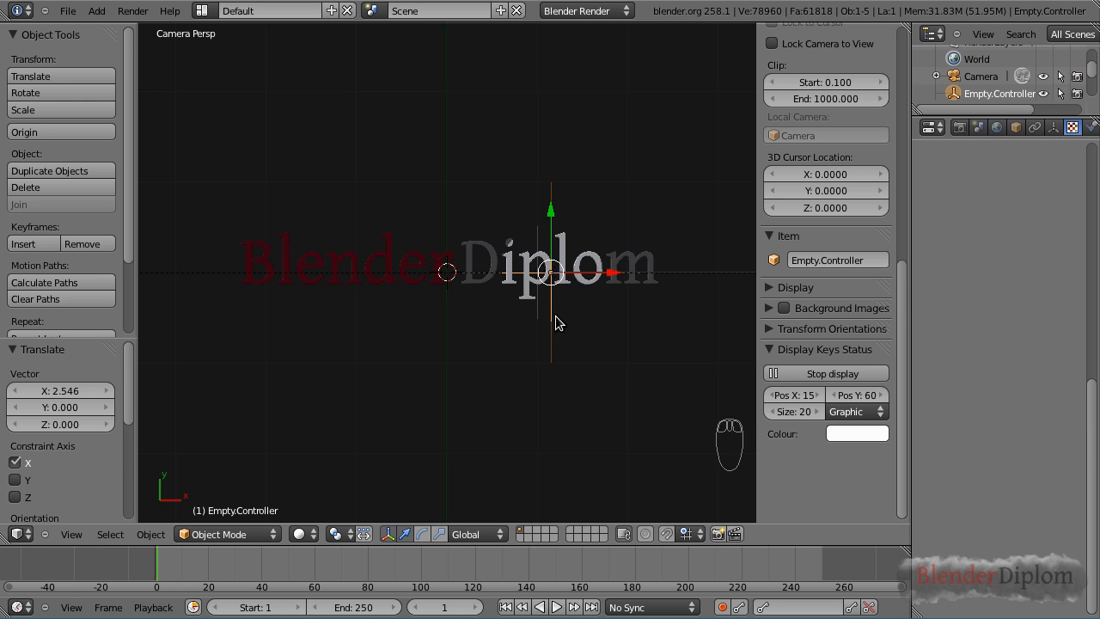
Disable the blend texture on the Diplom text's material and render the scene to view the result
right_click(639, 289)
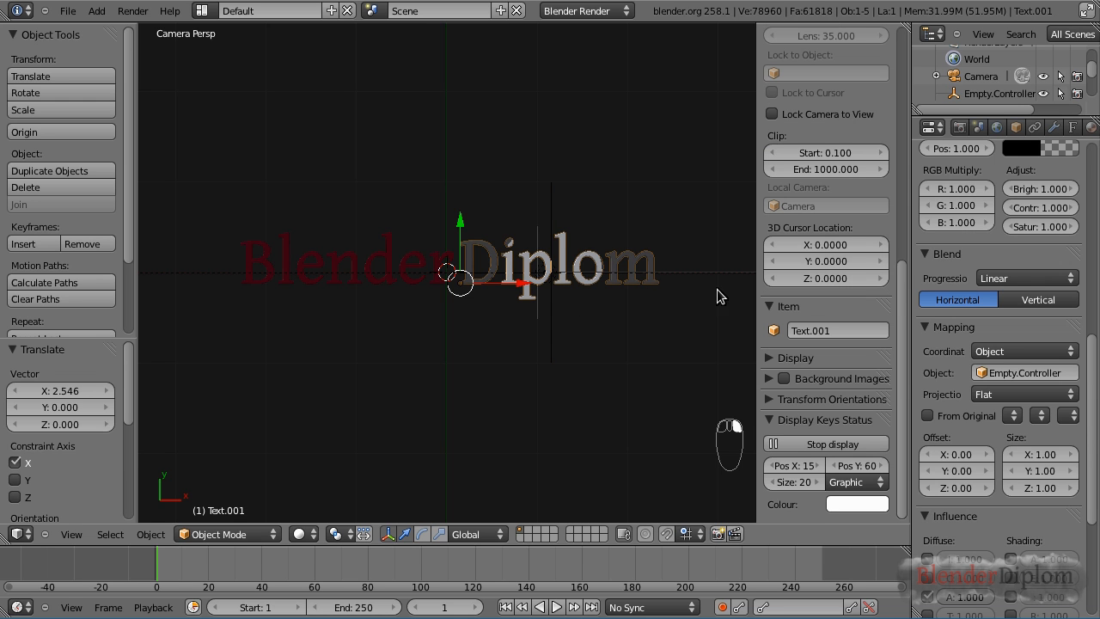
scroll(1098, 416, "up", 10)
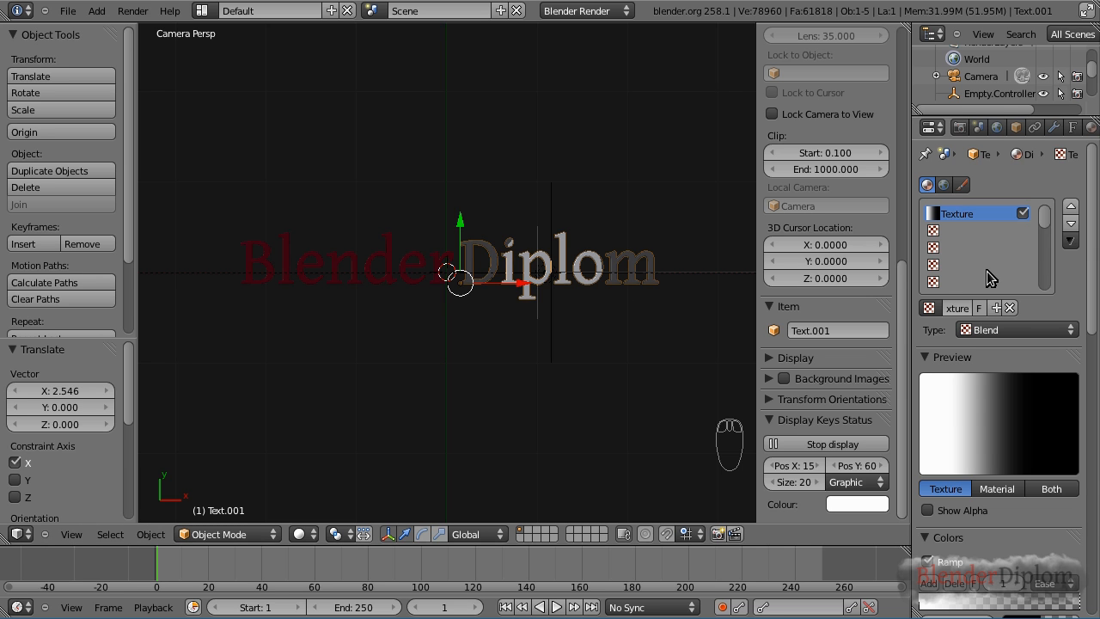
left_click(1023, 213)
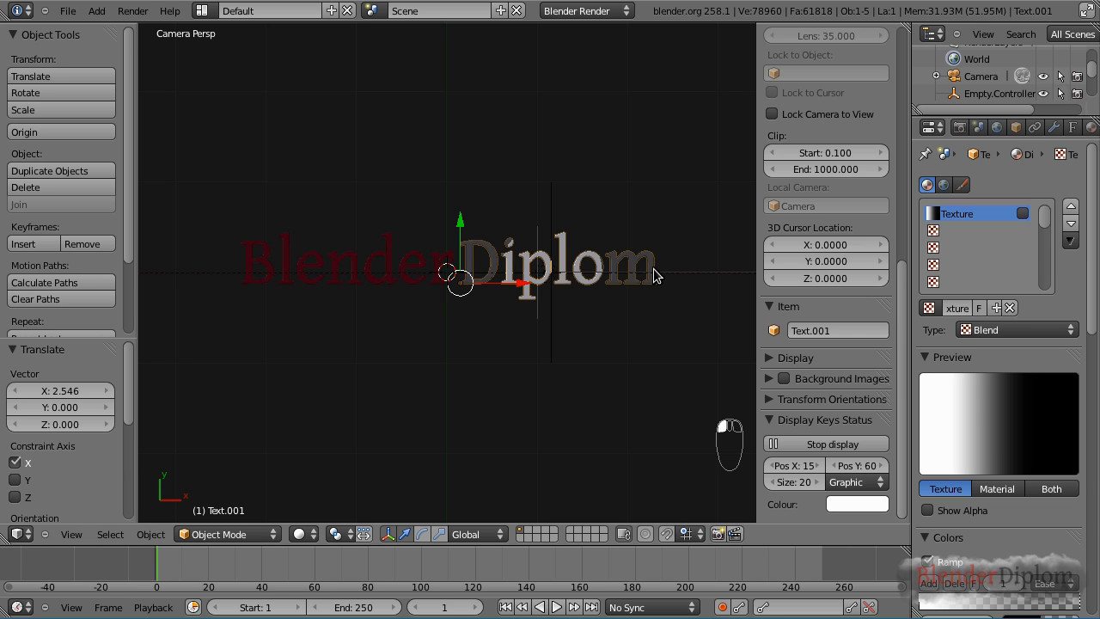
key("F12")
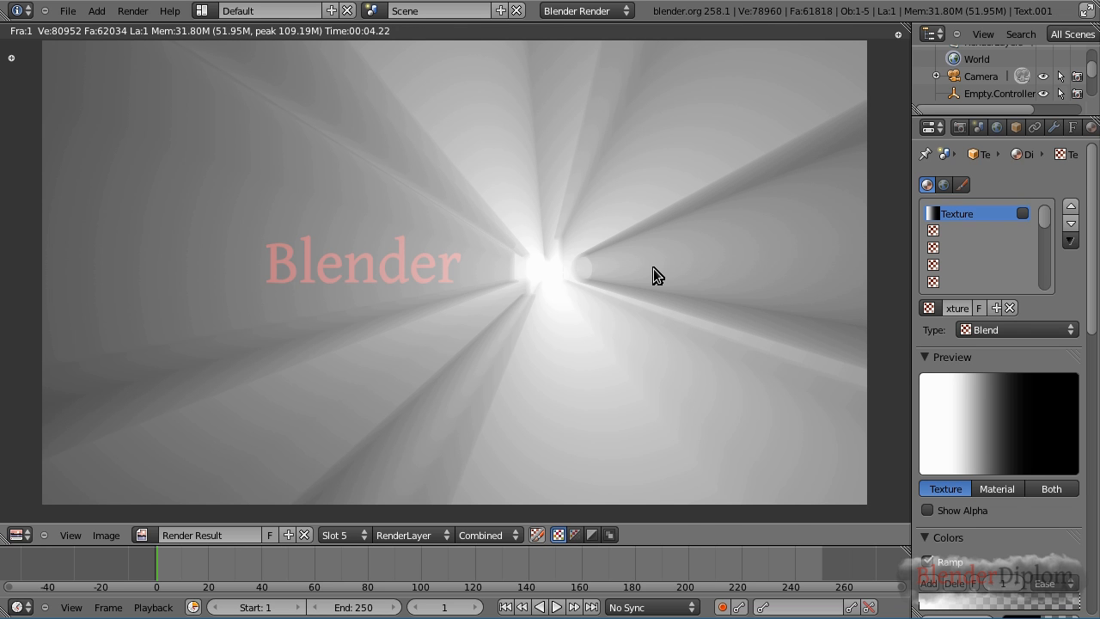
key("Escape")
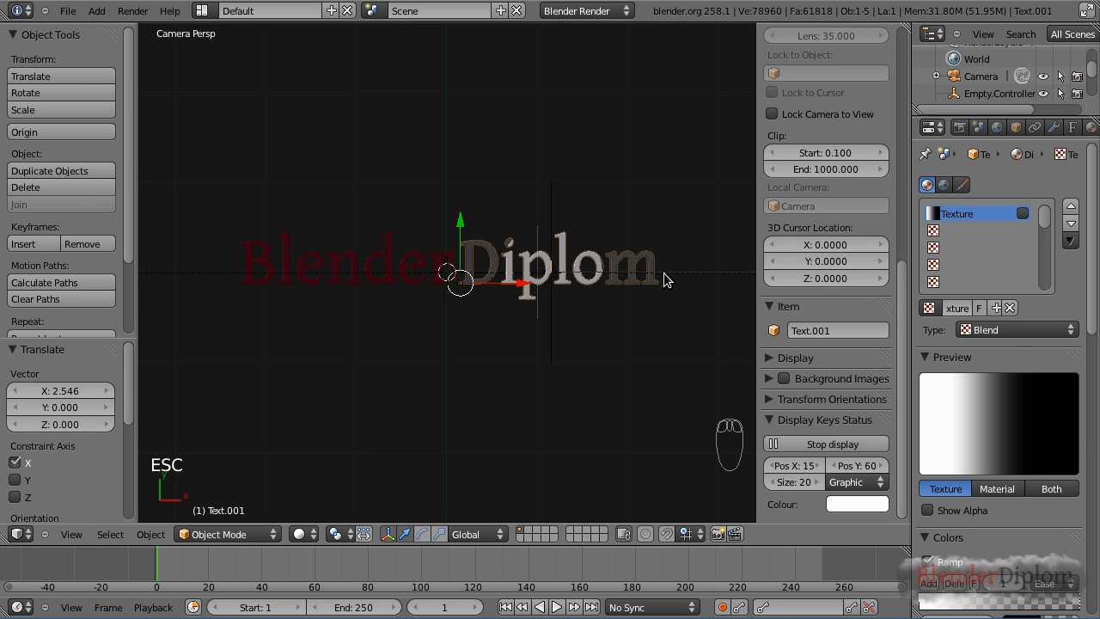
key("F11")
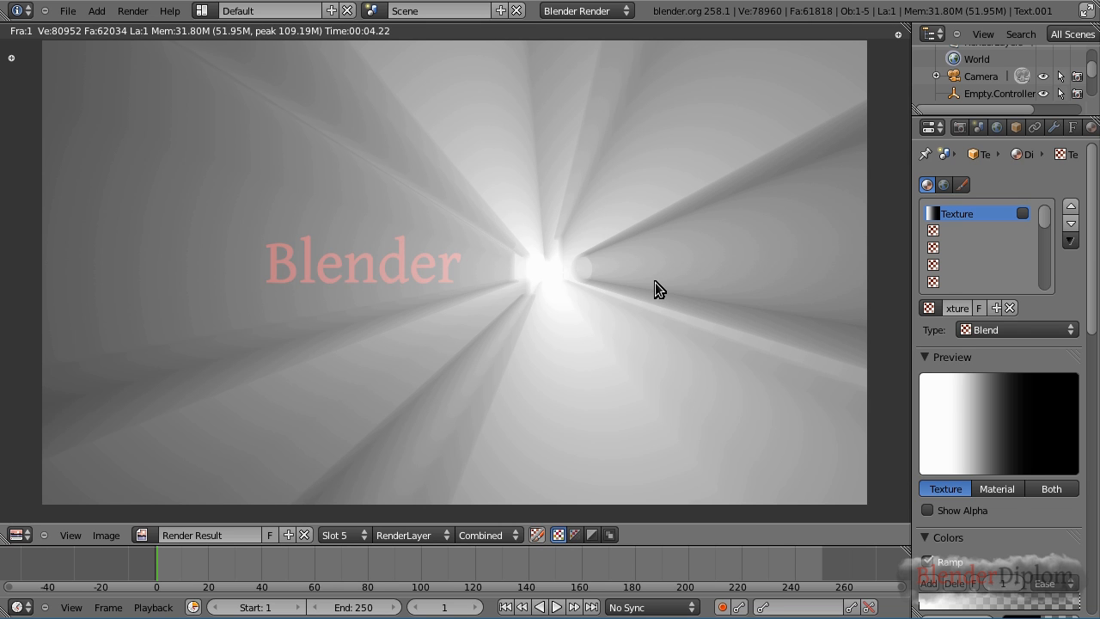
key("Escape")
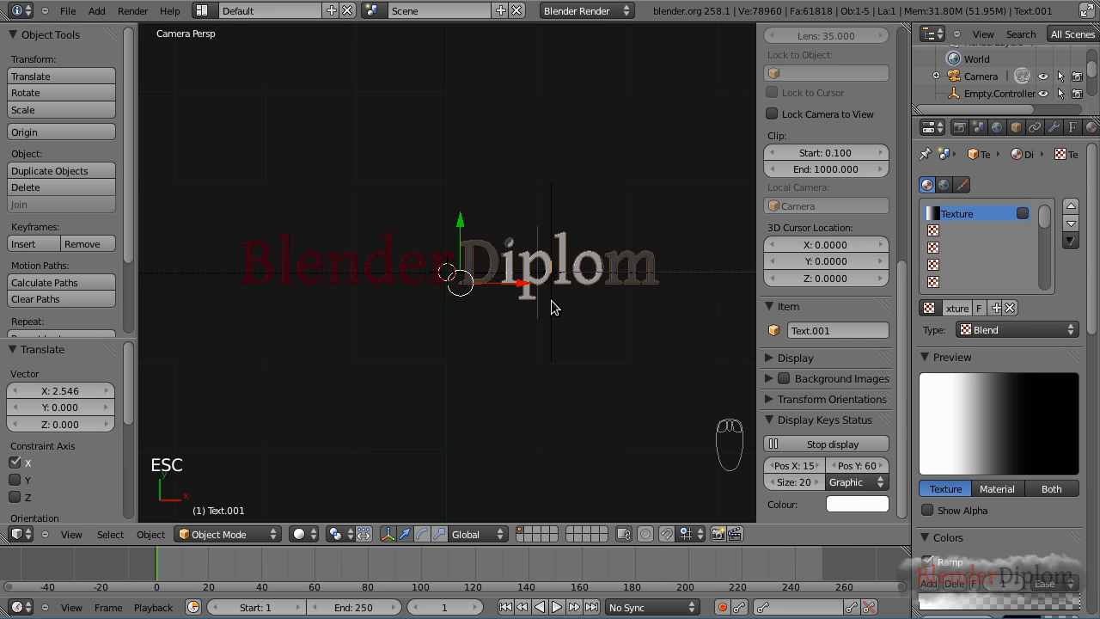
Examine the spot light's cone relative to the text objects in front view, and return to the camera view
key("KP_1")
middle_click_drag(422, 492, 470, 292, "shift")
scroll(450, 409, "up", 2)
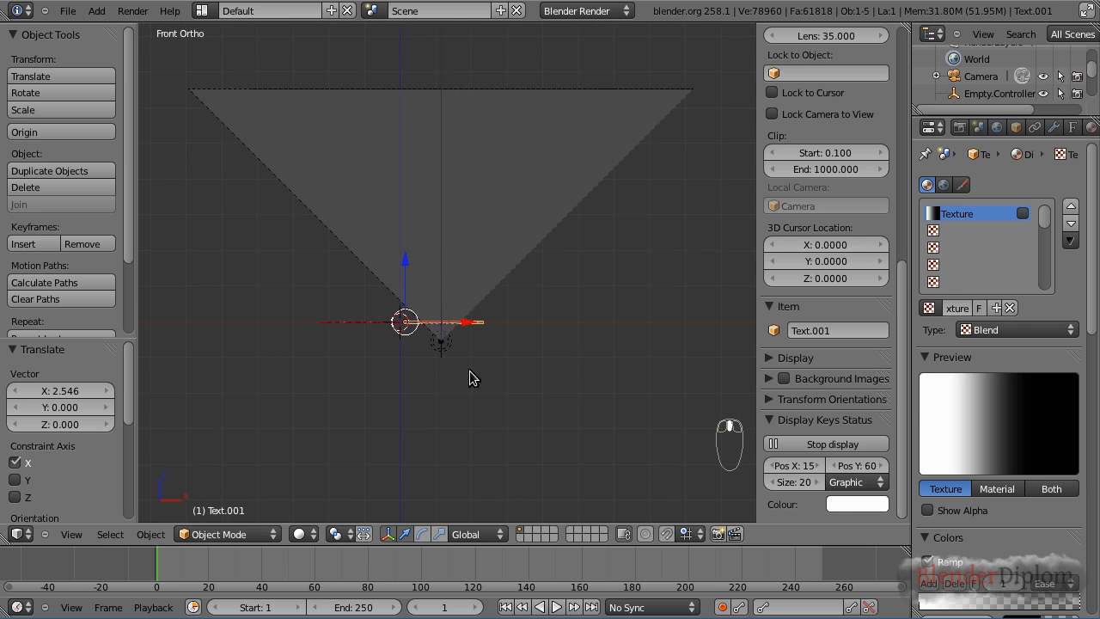
scroll(470, 382, "up", 5)
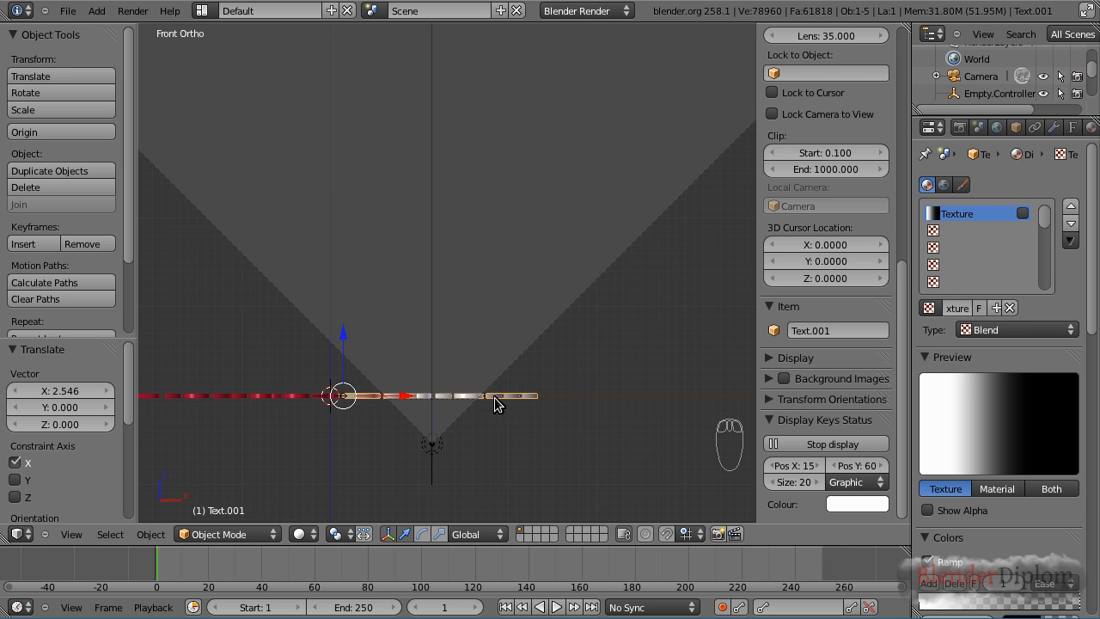
scroll(546, 408, "down", 1)
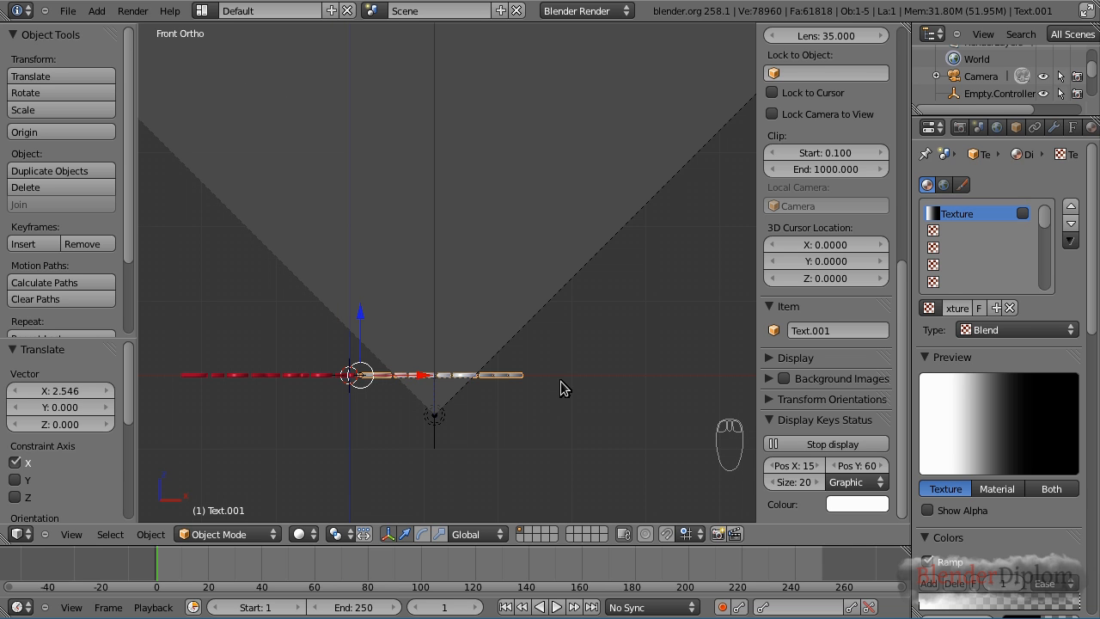
key("KP_0")
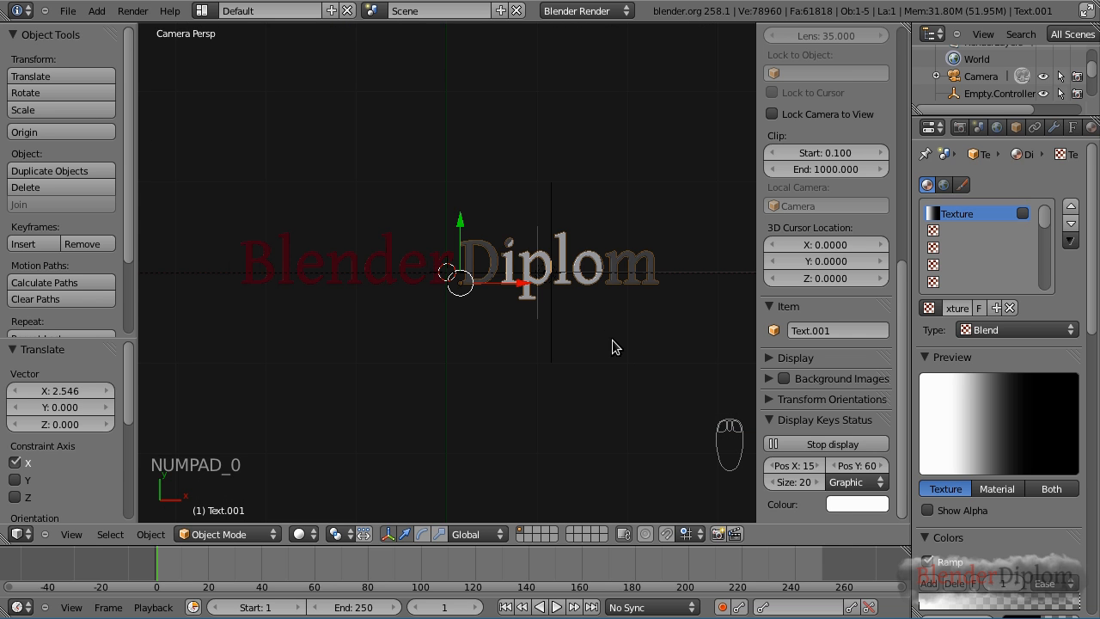
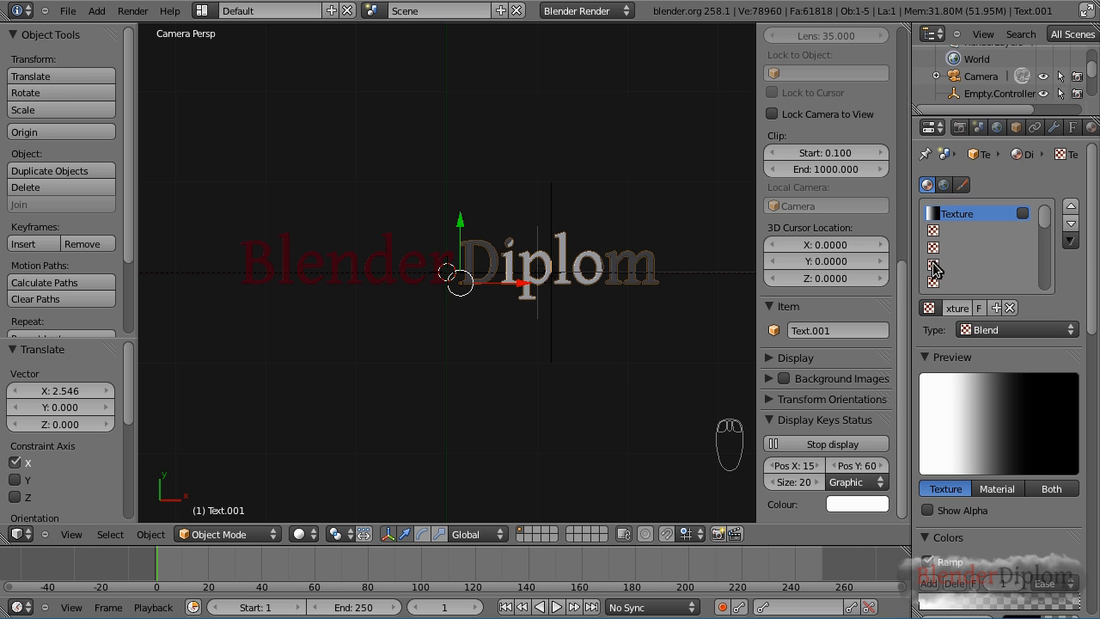
Assign the existing blend texture named Texture to the first texture slot of the Blender text's material
right_click(387, 276)
left_click(943, 308)
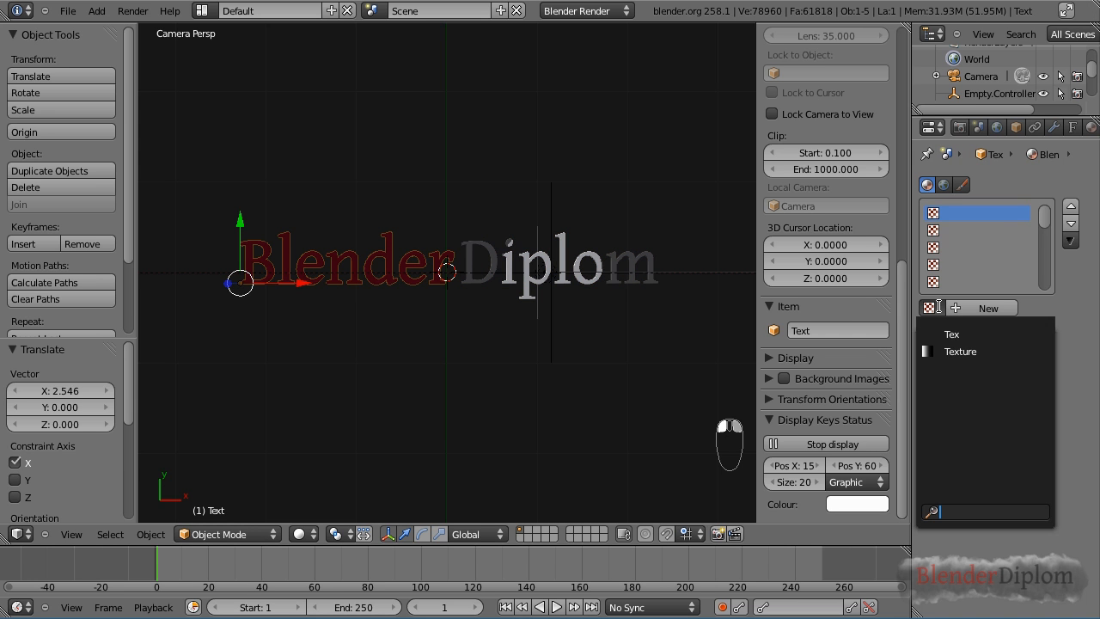
left_click(952, 350)
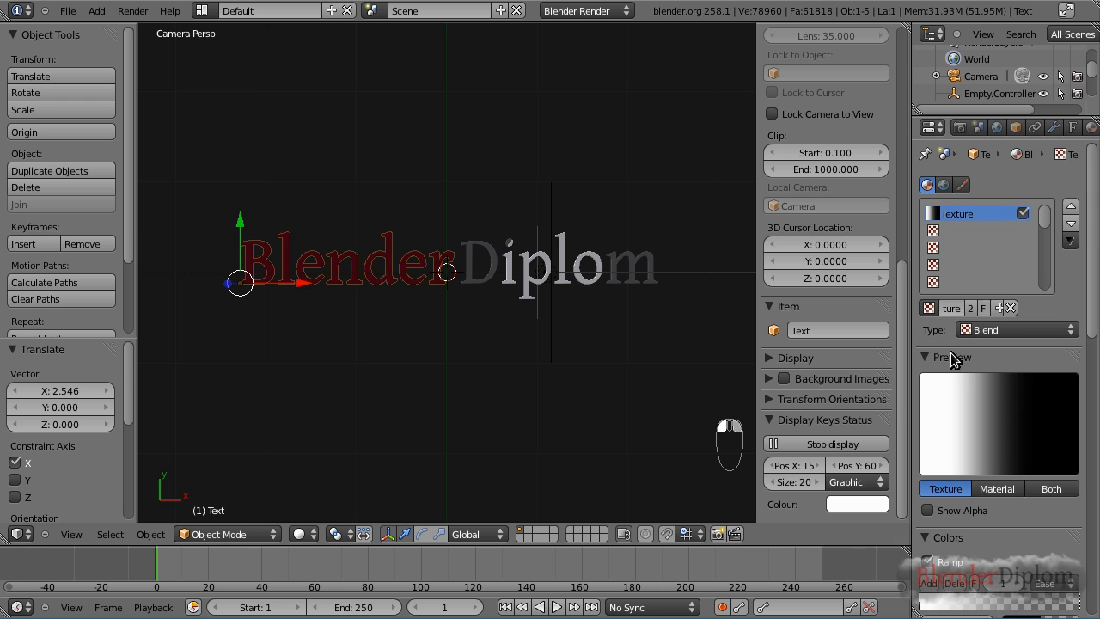
Enable transparency on the Blender text's material and set its alpha to 0
left_click(1092, 127)
left_click_drag(1089, 281, 1095, 450)
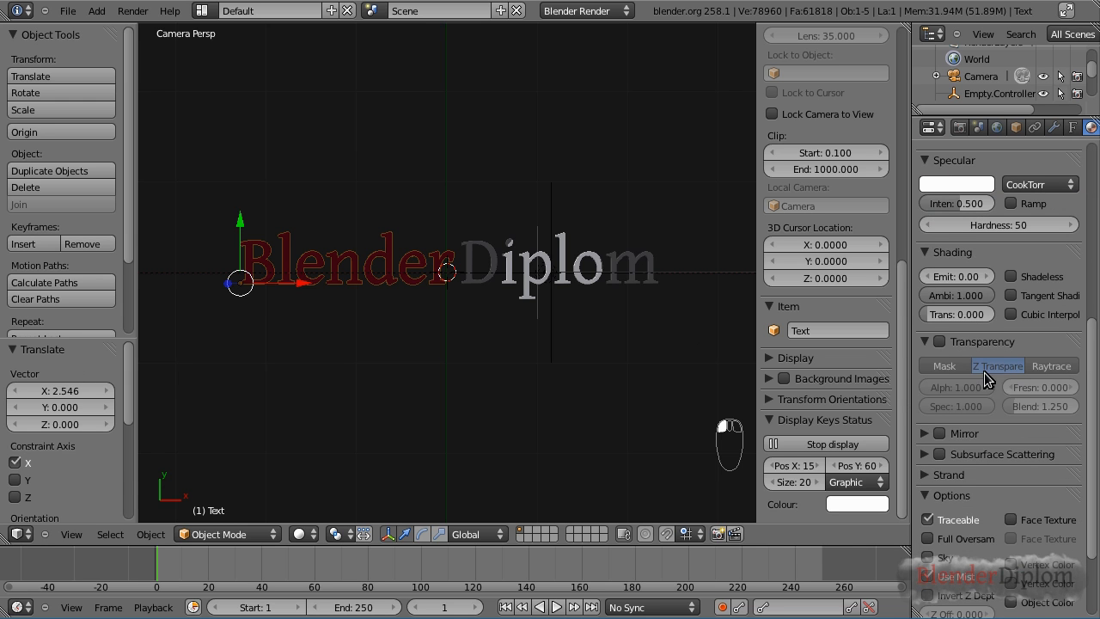
left_click(941, 341)
left_click_drag(979, 389, 877, 398)
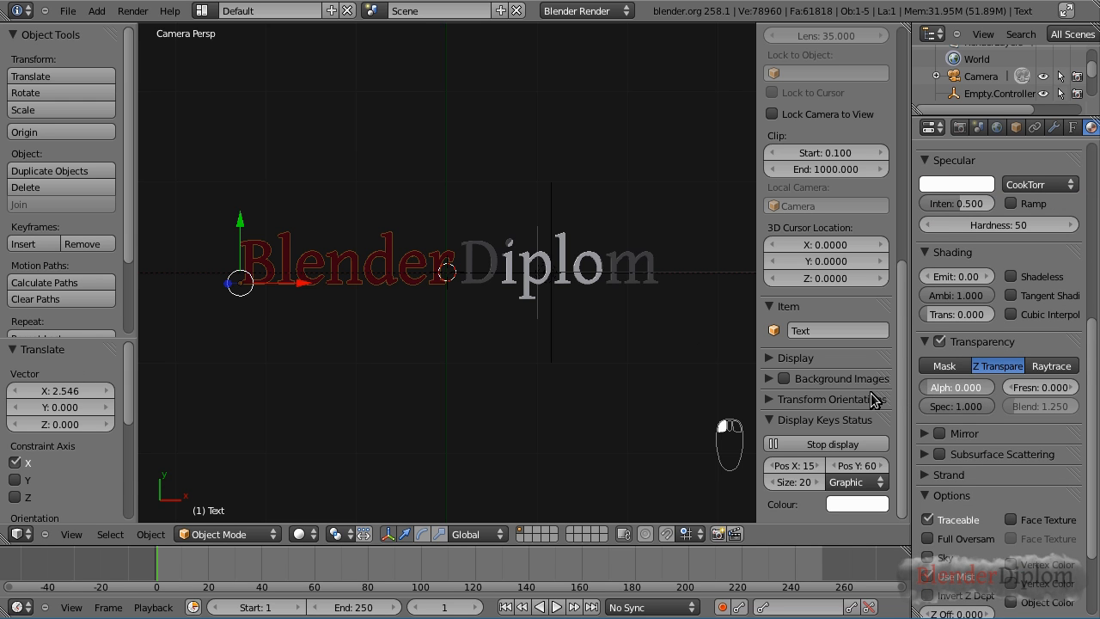
Move Empty.Controller about -2.309 along the X axis over the Blender text and render a test image
right_click(559, 326)
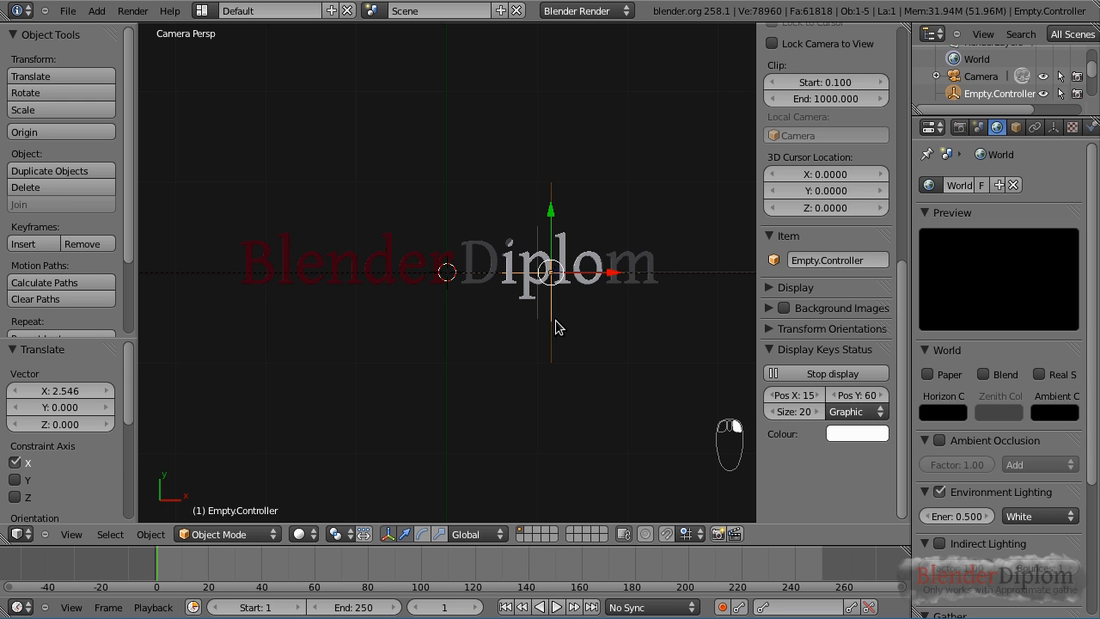
key("g")
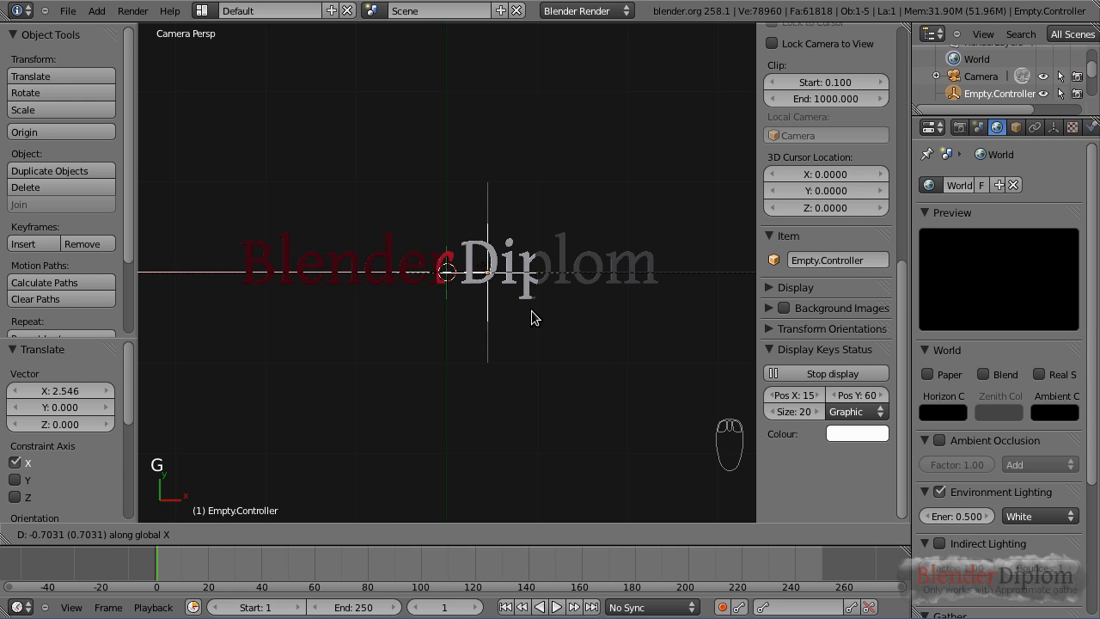
left_click(400, 311)
key("F12")
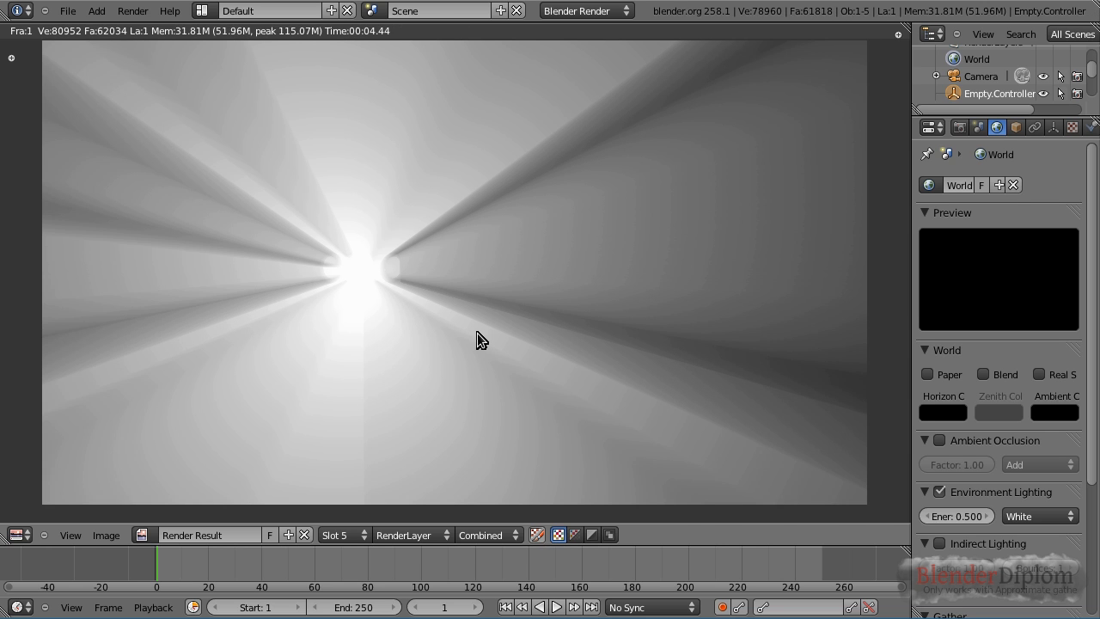
key("Escape")
Map the Blender text's blend texture with Object coordinates, using Empty.Controller as the reference object
right_click(394, 284)
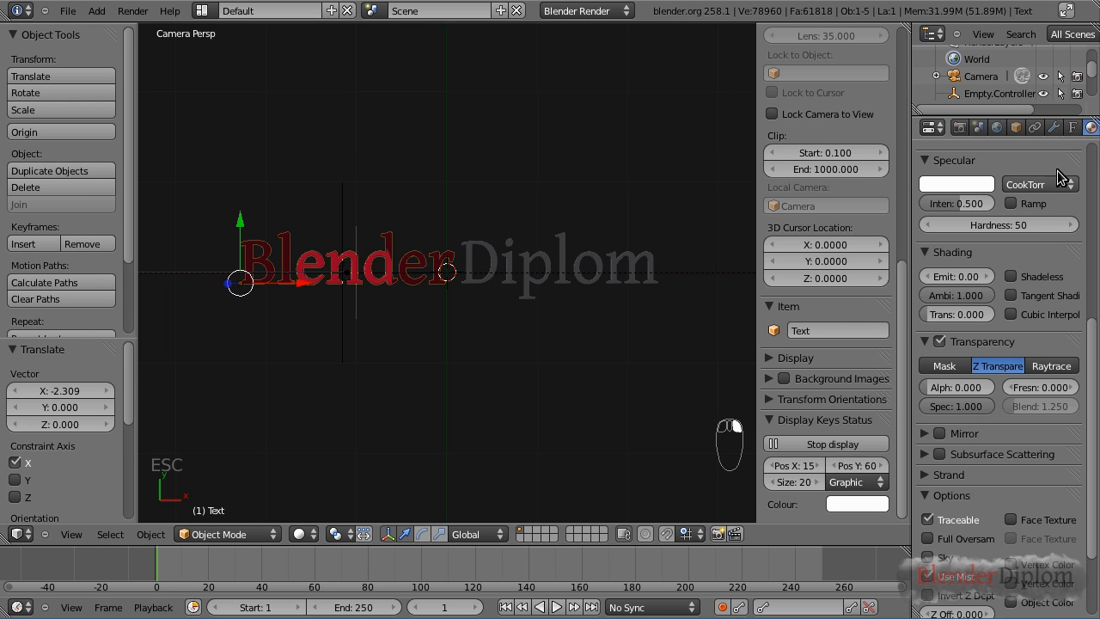
middle_click_drag(1095, 128, 1050, 130)
left_click(1063, 128)
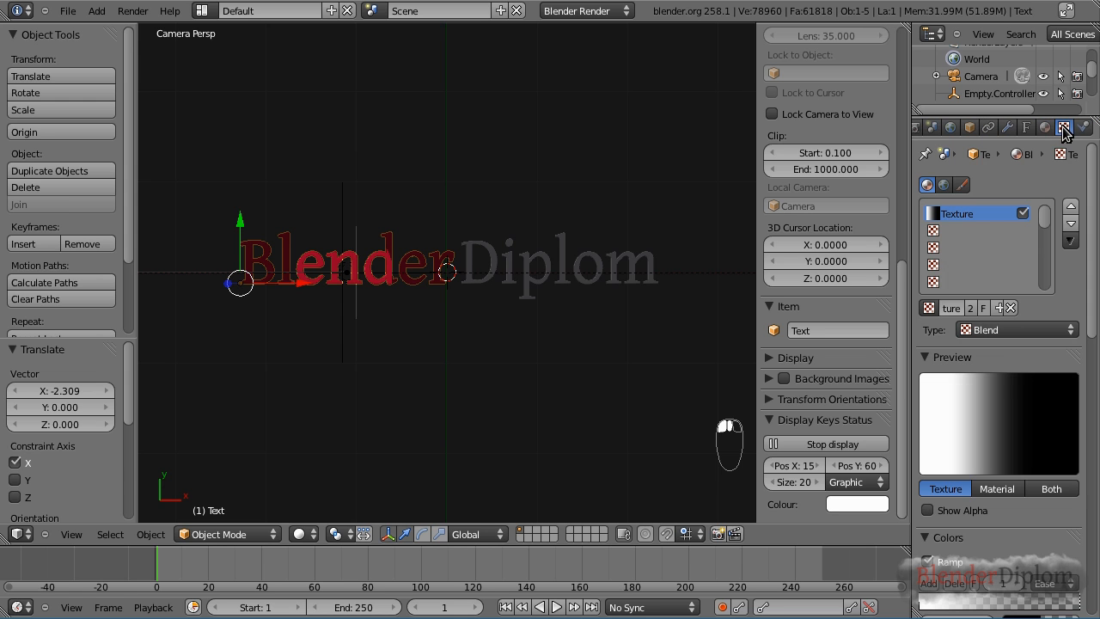
scroll(1004, 466, "down", 10)
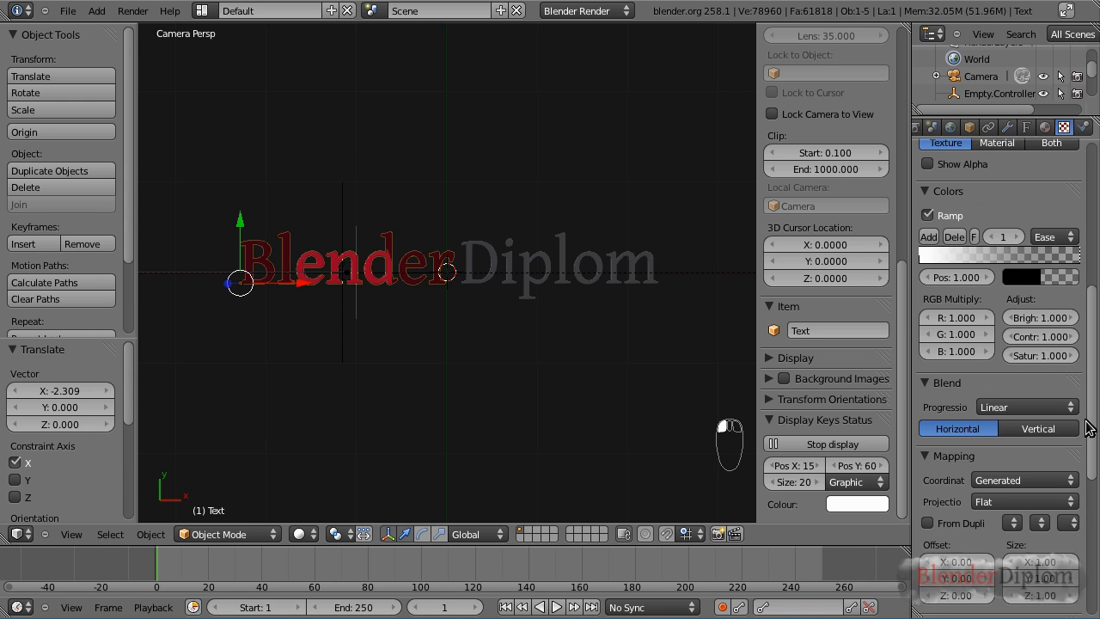
left_click(1005, 465)
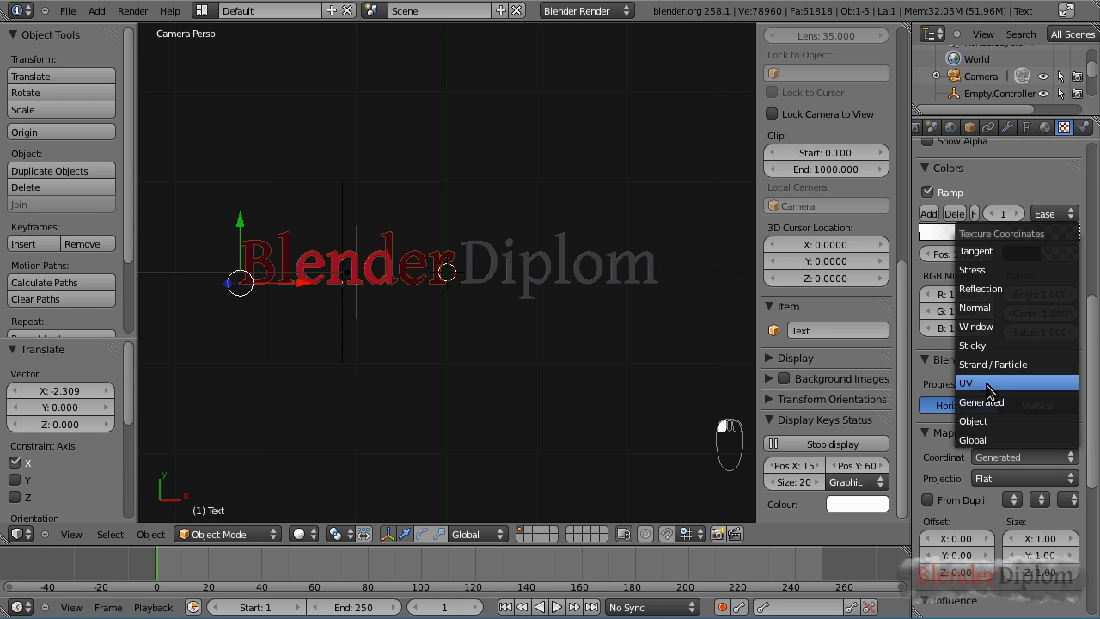
left_click(995, 421)
left_click(1025, 478)
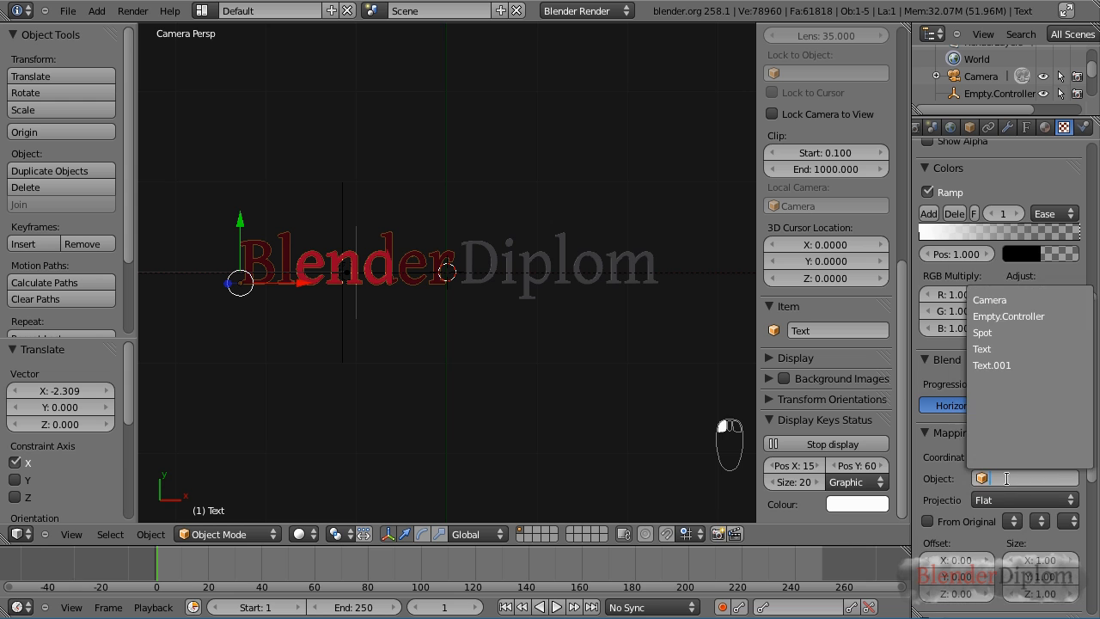
left_click(1002, 318)
Make the blend texture influence the material's alpha instead of its color, and render a test image
scroll(974, 540, "down", 8)
left_click(927, 409)
left_click(928, 427)
key("F12")
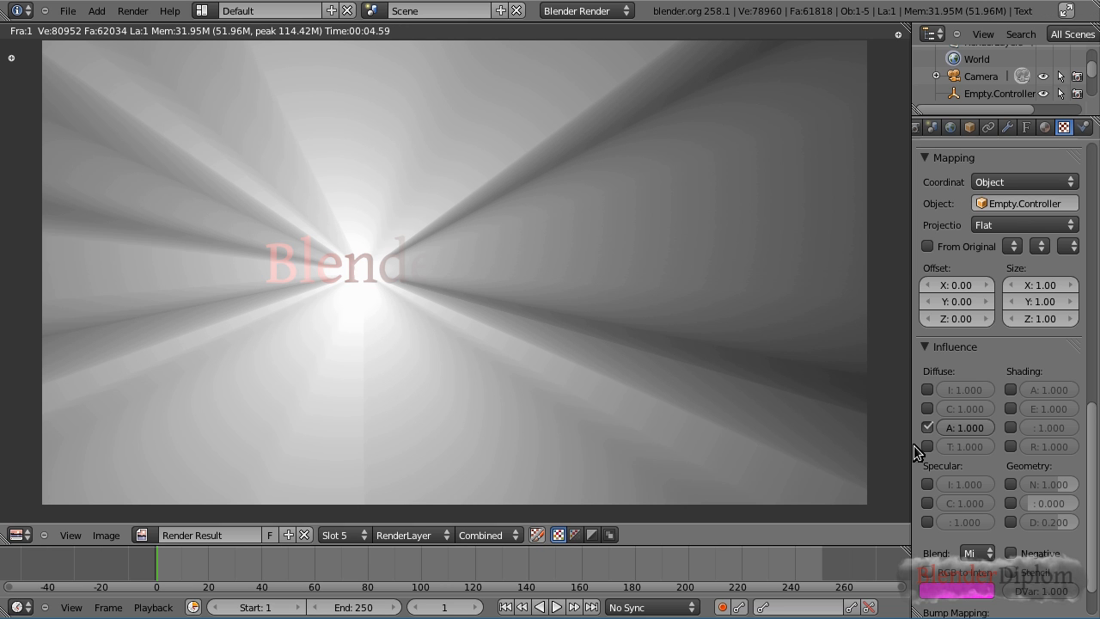
Widen the properties editor and review the texture's influence, mapping and ramp settings and the material's transparency
left_click_drag(1095, 482, 1097, 323)
scroll(992, 370, "down", 12)
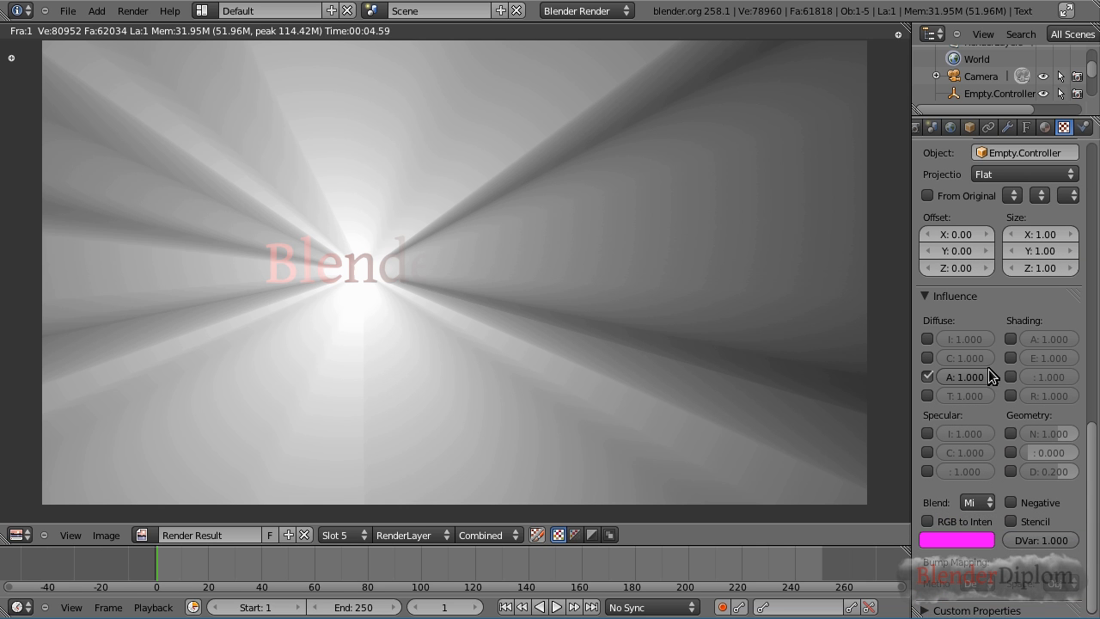
left_click_drag(911, 386, 826, 386)
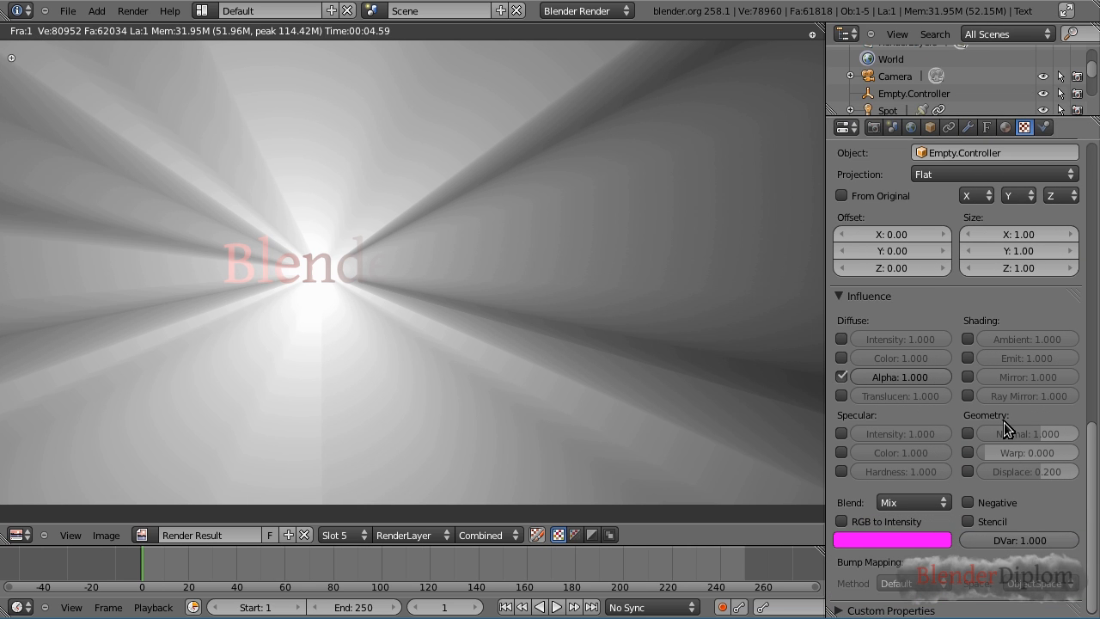
left_click_drag(1095, 479, 1098, 371)
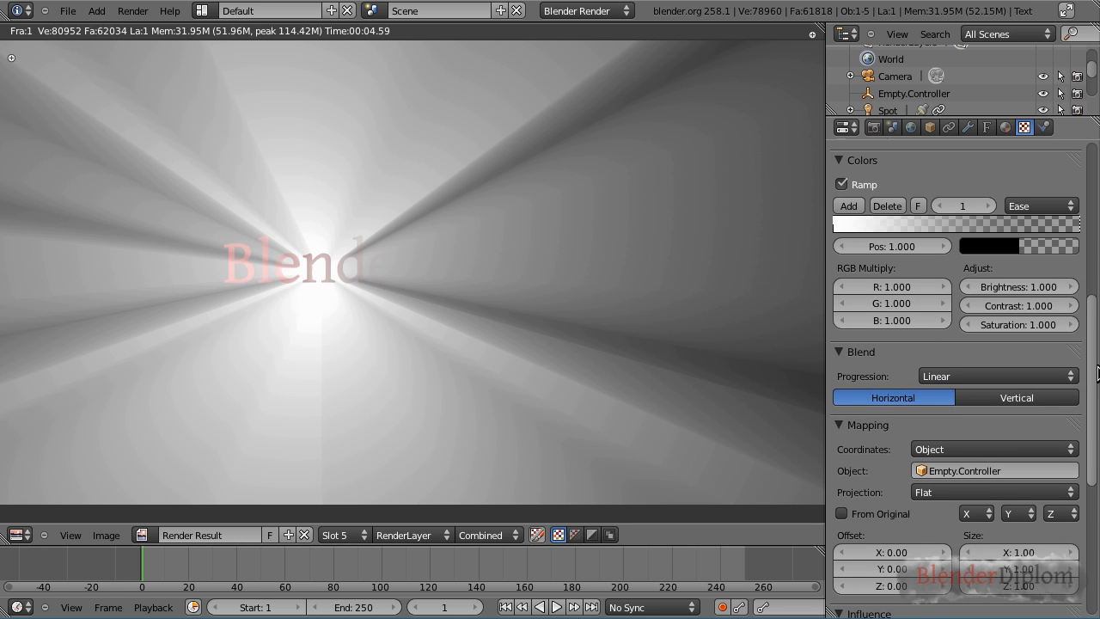
scroll(1098, 371, "up", 10)
left_click(1005, 128)
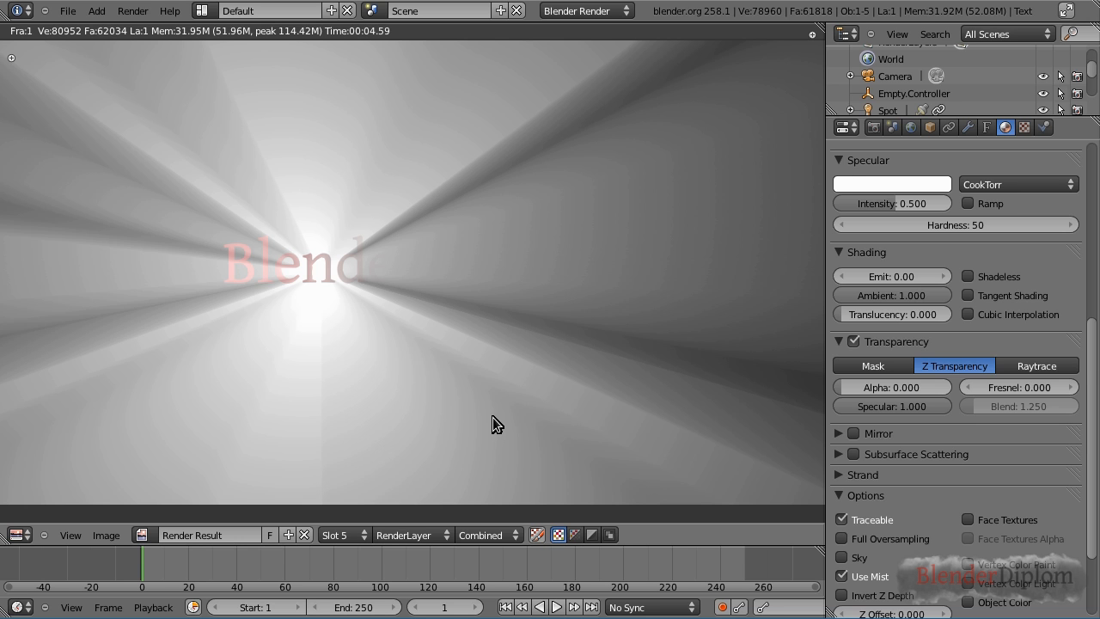
Move Empty.Controller further toward the start of the Blender text and render another test image
key("Escape")
right_click(312, 305)
key("g")
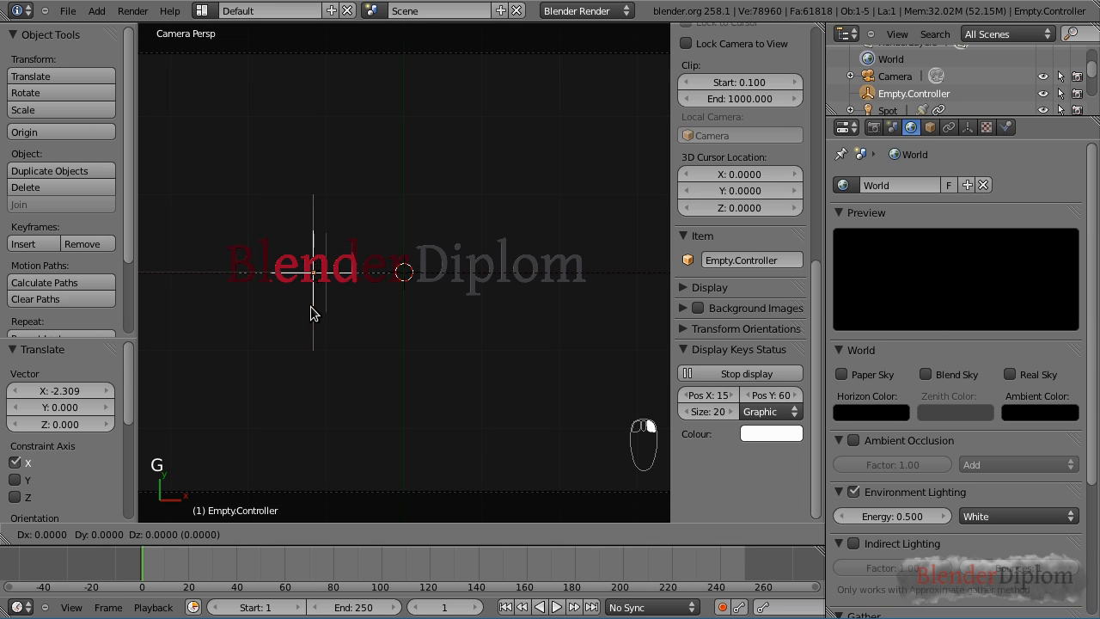
left_click(249, 309)
key("F12")
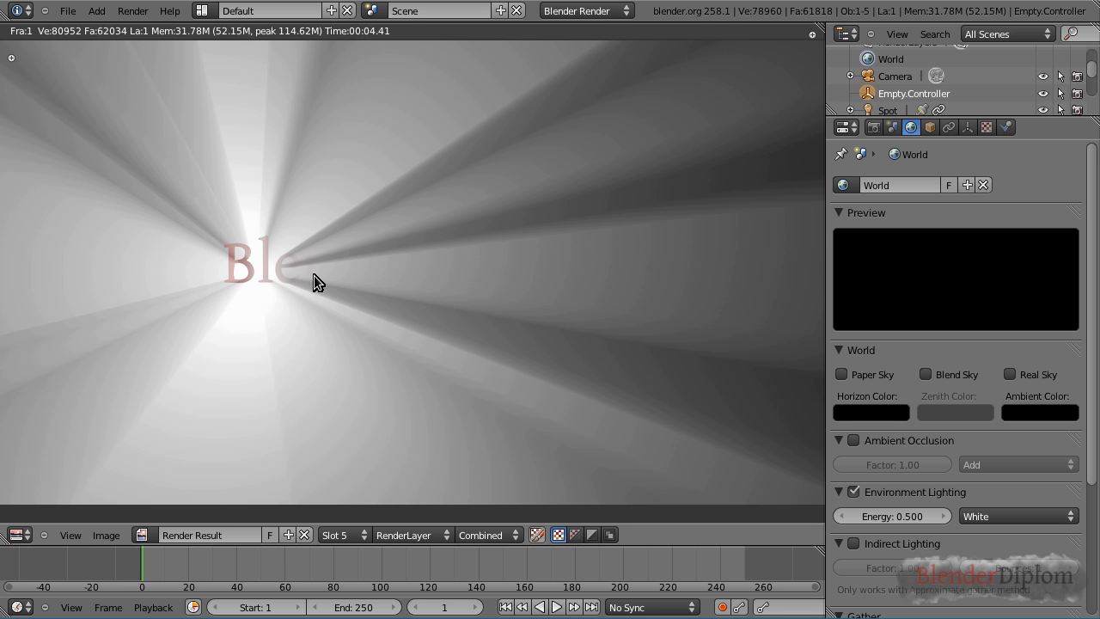
Shift the transparent black stop of the Blender text's texture ramp to position 0.749 and re-render in another render slot
left_click(986, 127)
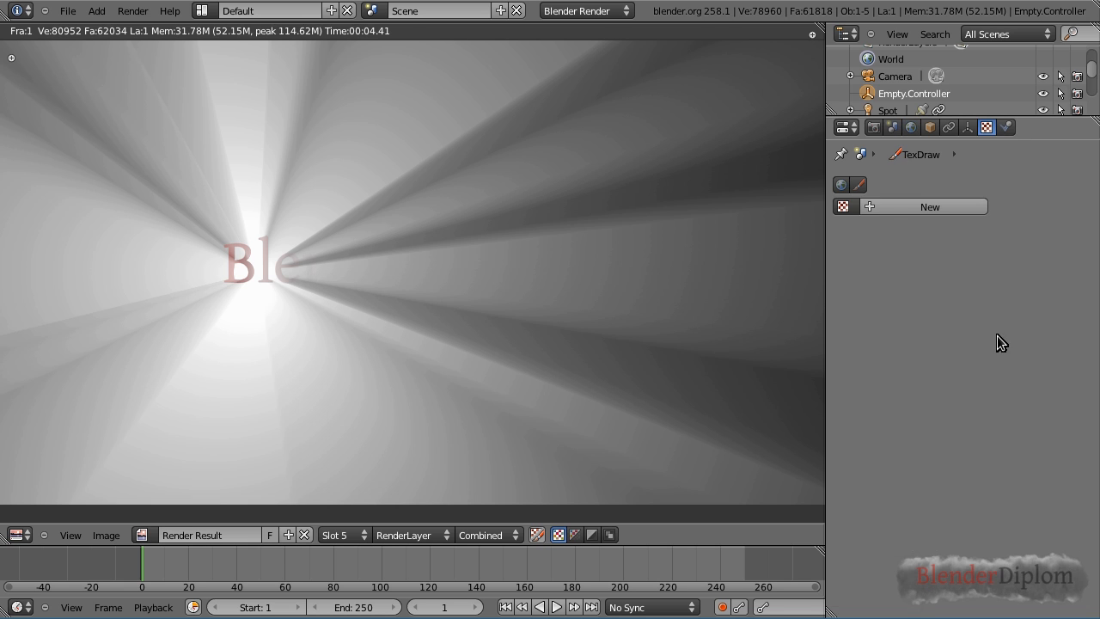
scroll(942, 92, "up", 1)
scroll(922, 104, "down", 3)
left_click(887, 73)
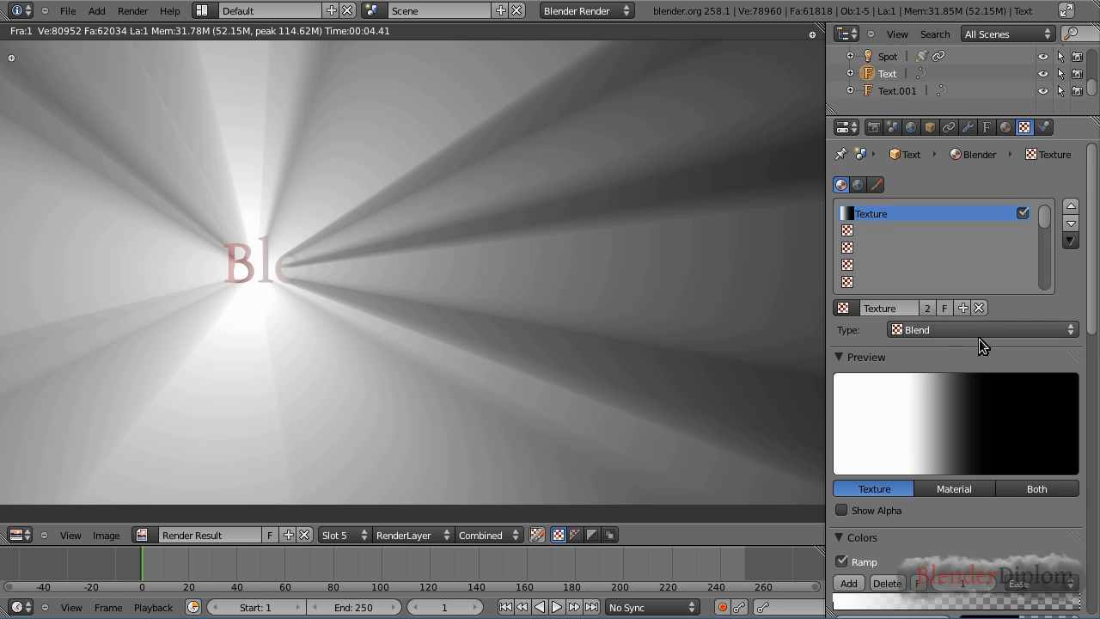
scroll(1081, 353, "down", 2)
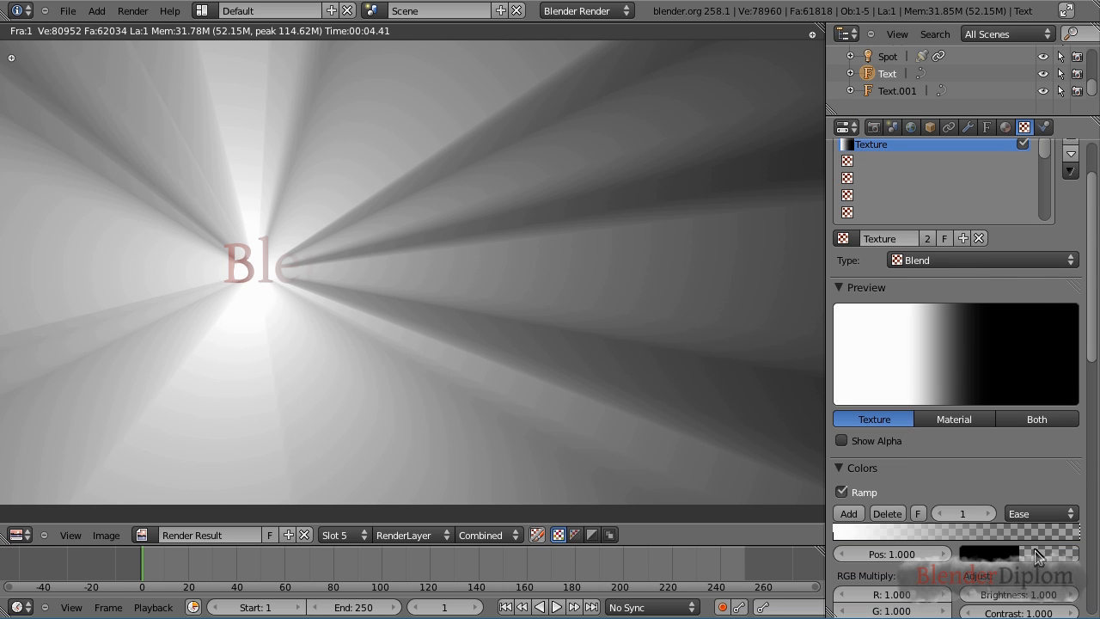
left_click_drag(1079, 533, 1016, 532)
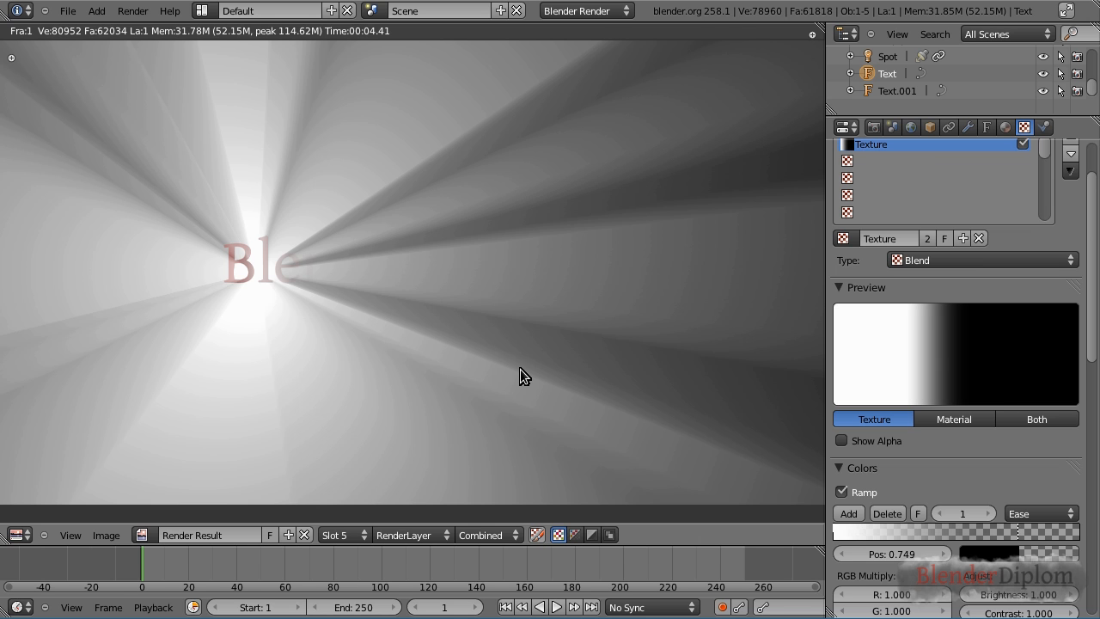
key("j")
key("F12")
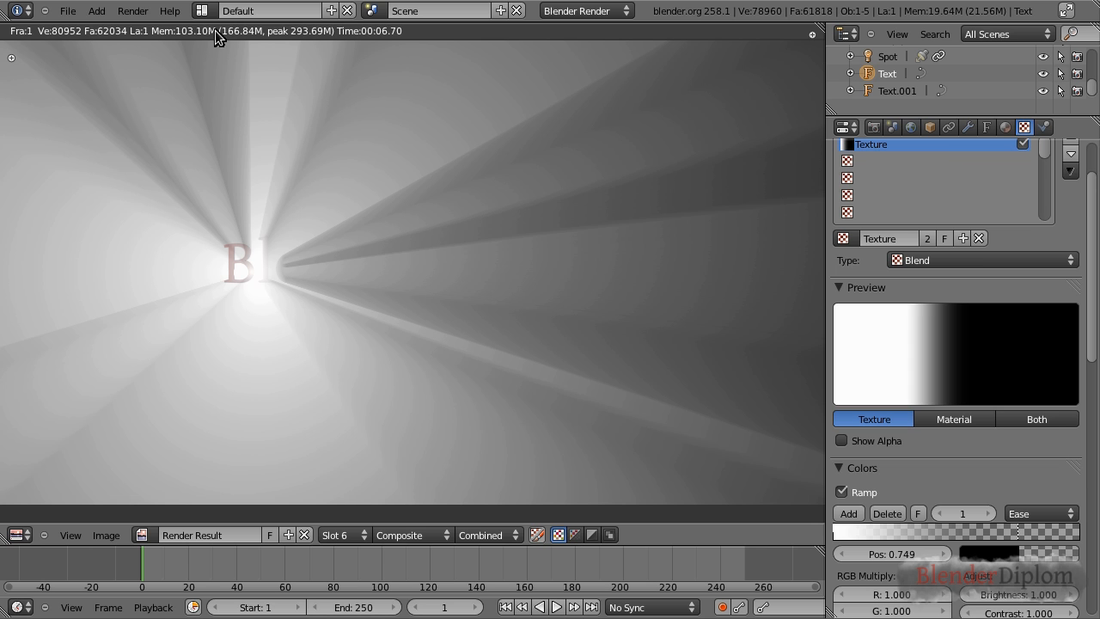
Switch to the Compositing screen layout and enable compositing nodes with the backdrop shown
left_click(202, 11)
left_click(241, 52)
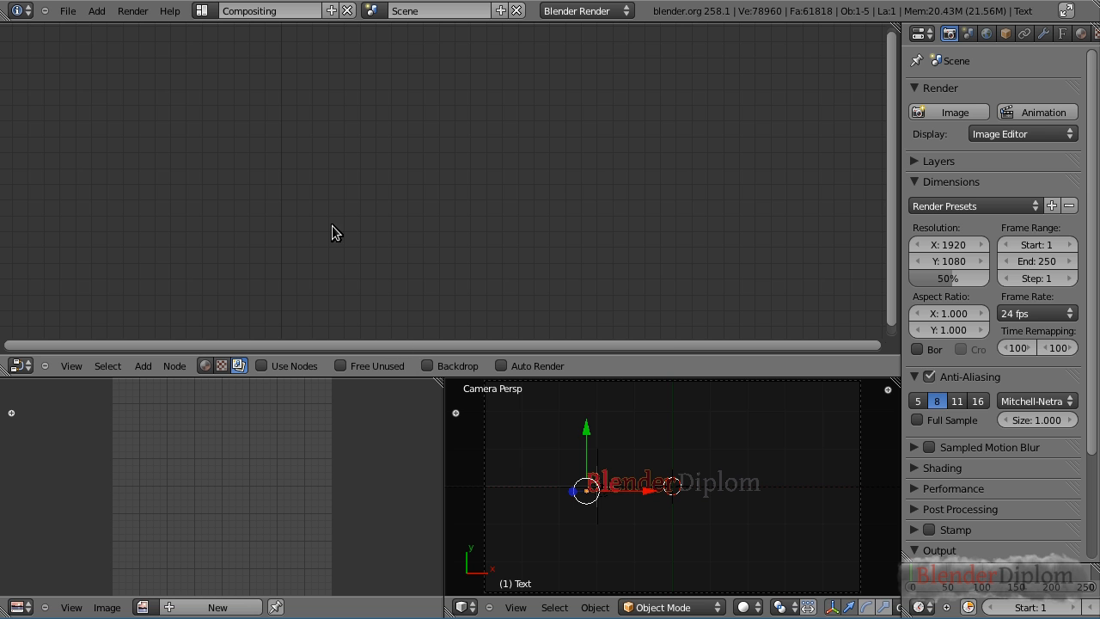
left_click(285, 366)
left_click(429, 365)
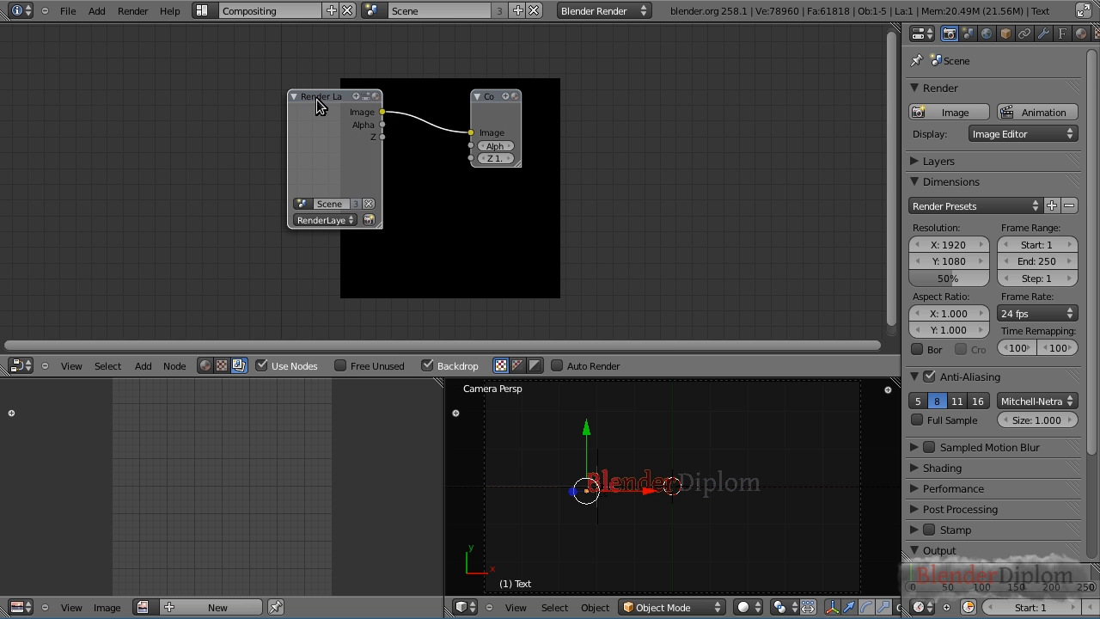
Add a Viewer node fed by the Render Layers image, and spread the nodes apart to make room between them
left_click_drag(315, 104, 148, 43)
left_click_drag(487, 107, 670, 153)
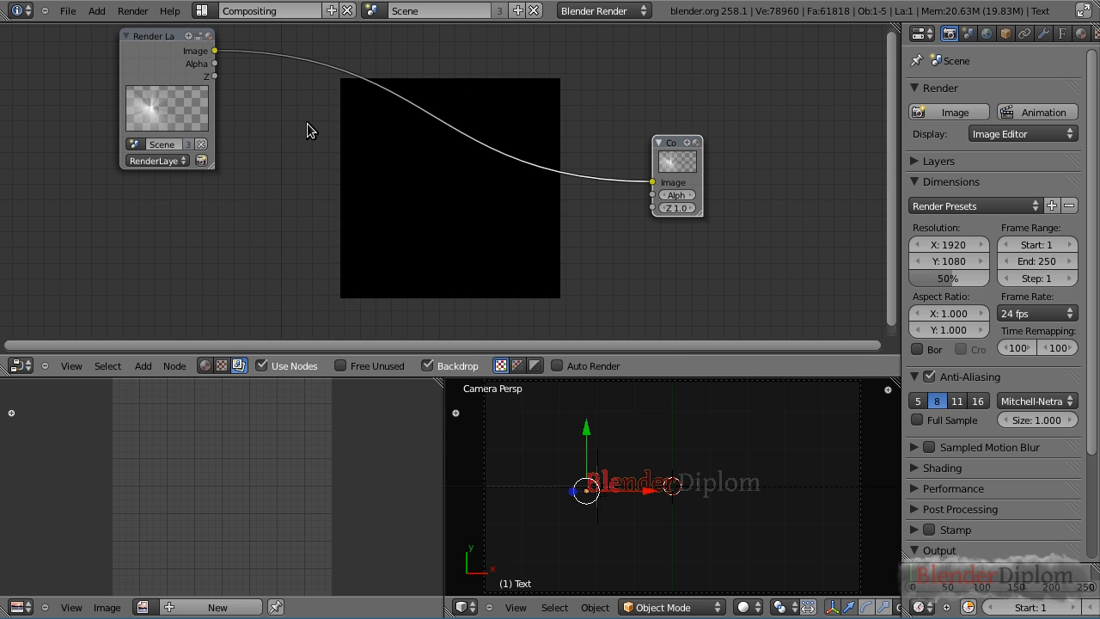
key("shift+a")
mouse_move(265, 63)
left_click(361, 74)
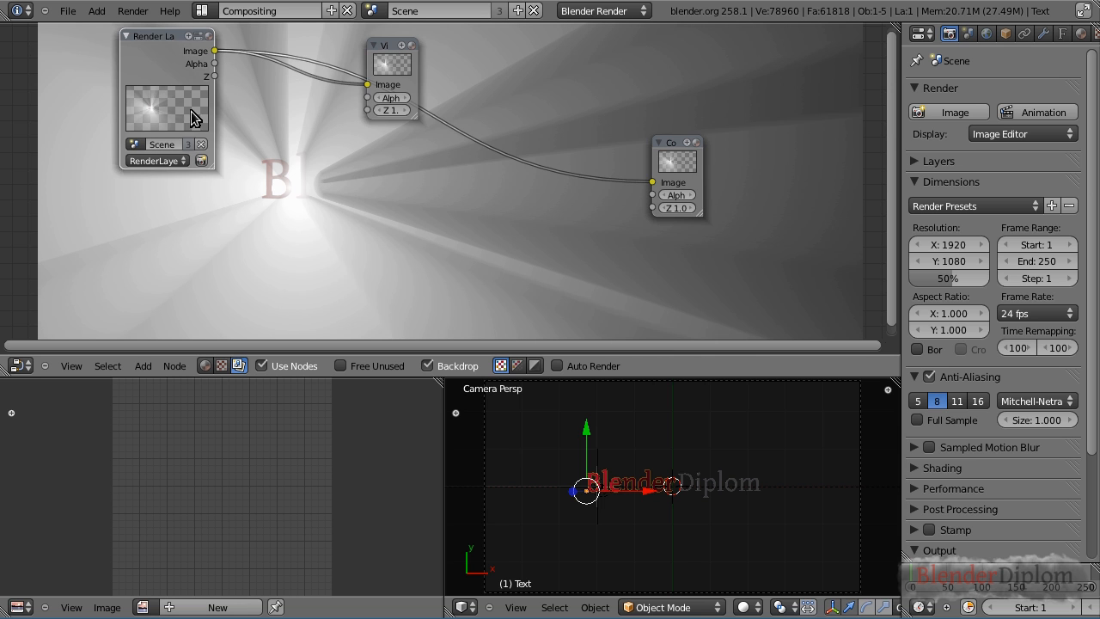
left_click_drag(163, 61, 153, 93)
left_click_drag(408, 66, 656, 69)
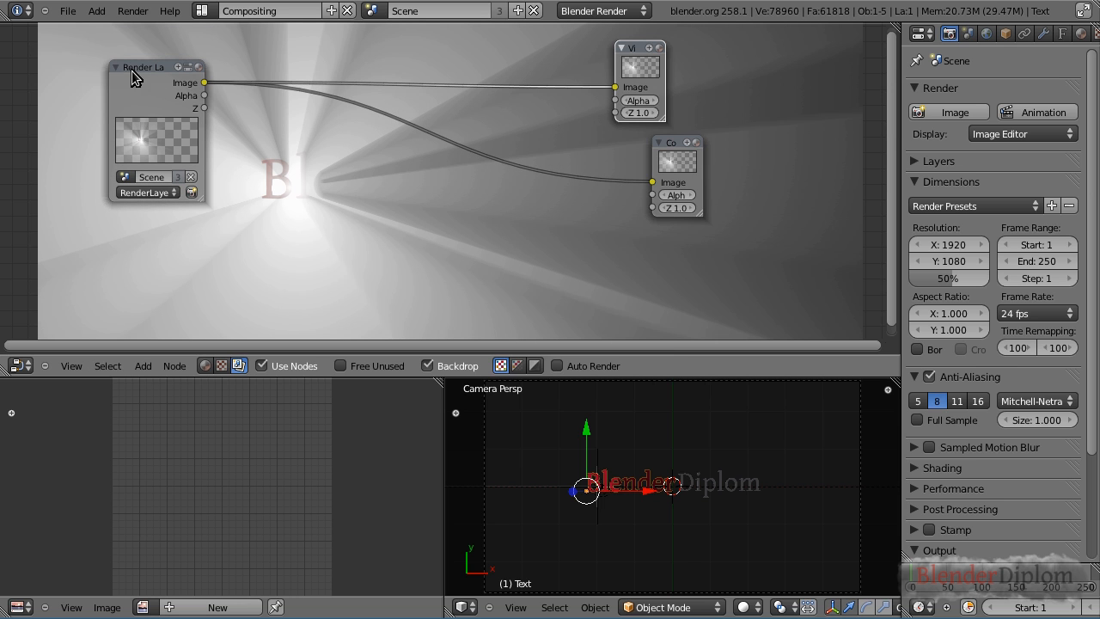
left_click_drag(131, 70, 101, 70)
Insert a Glare node between the Render Layers node and the Viewer node
key("shift+a")
mouse_move(222, 205)
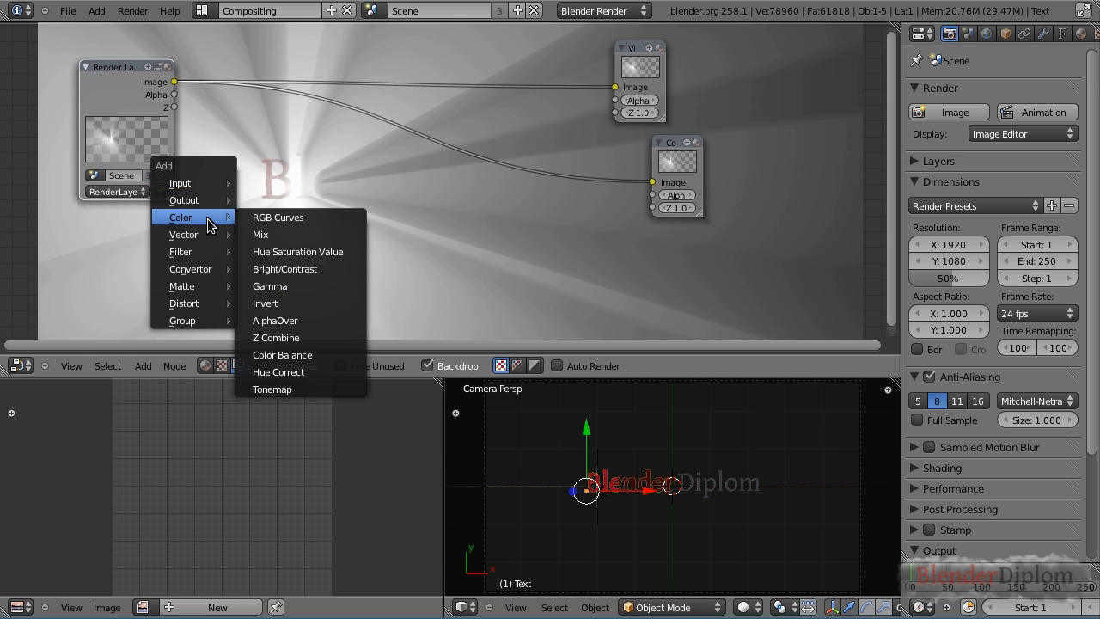
mouse_move(216, 249)
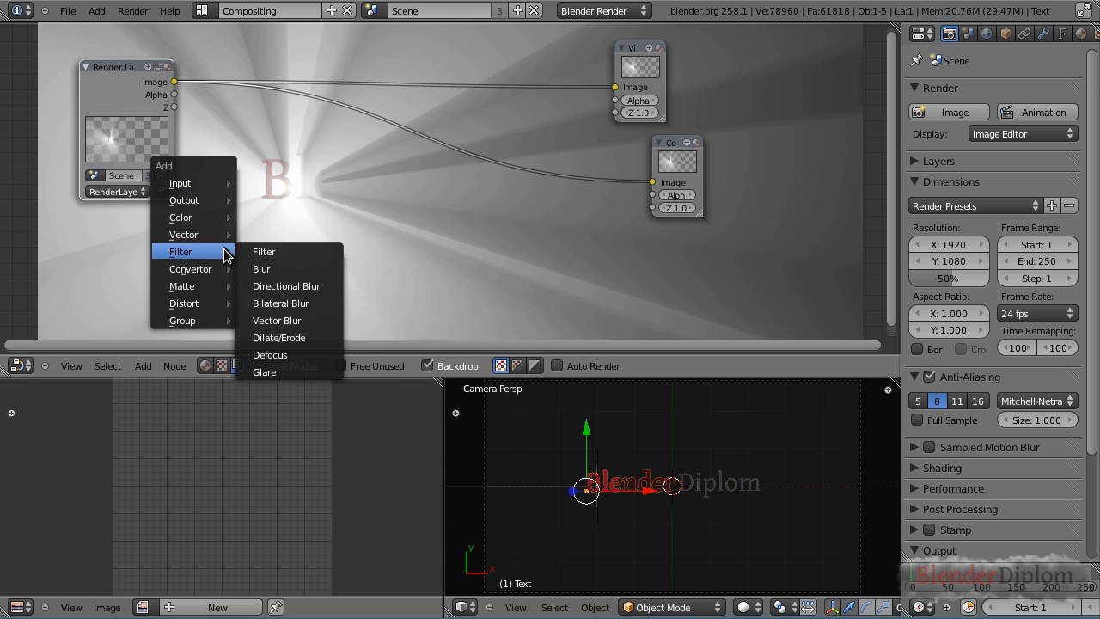
left_click(270, 370)
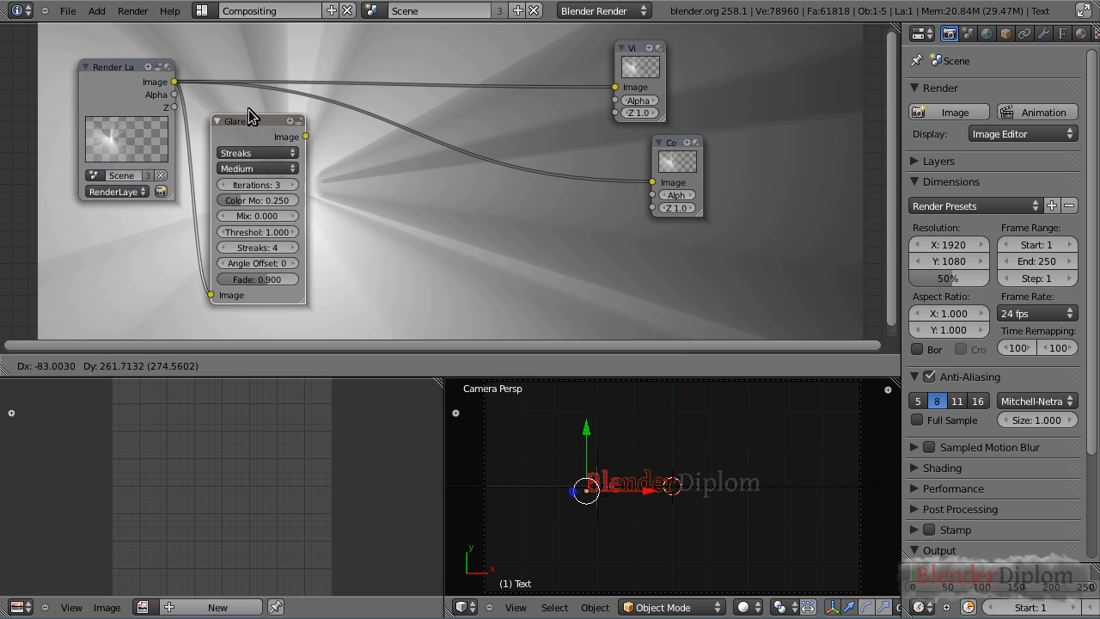
left_click(254, 118)
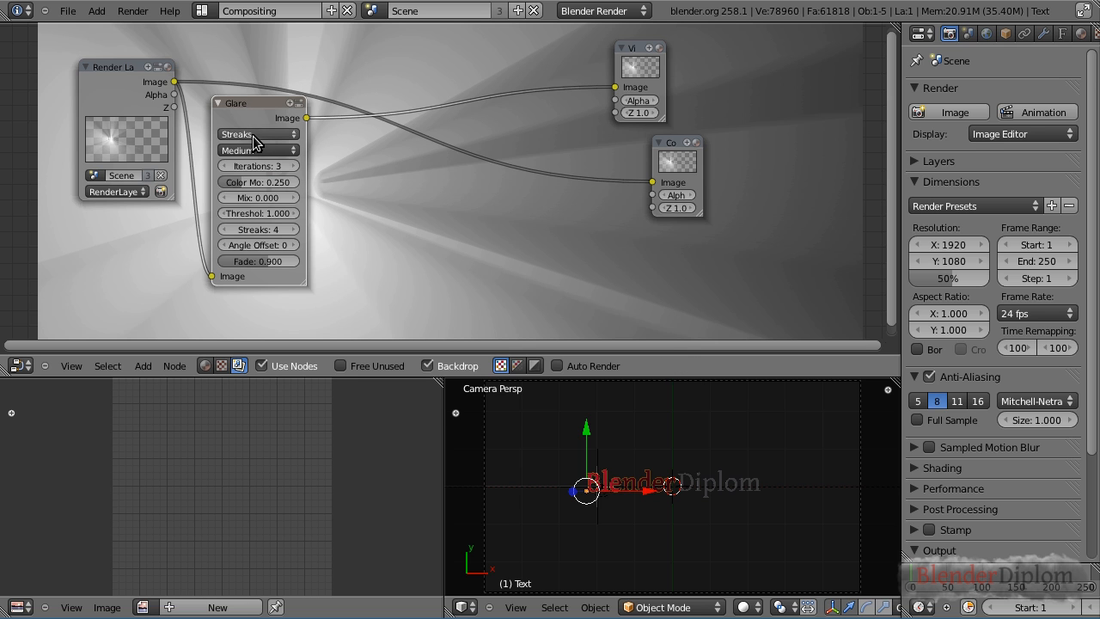
Set the Glare node to Ghosts at Low quality with 4 iterations
left_click(258, 134)
left_click(248, 122)
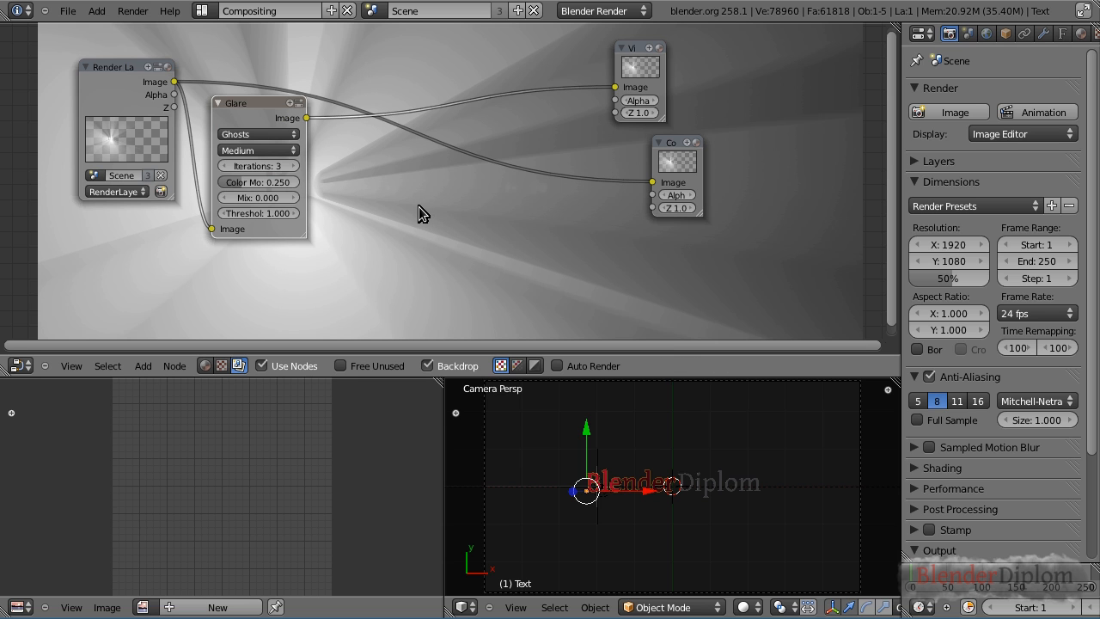
left_click(262, 152)
left_click(257, 111)
left_click(294, 166)
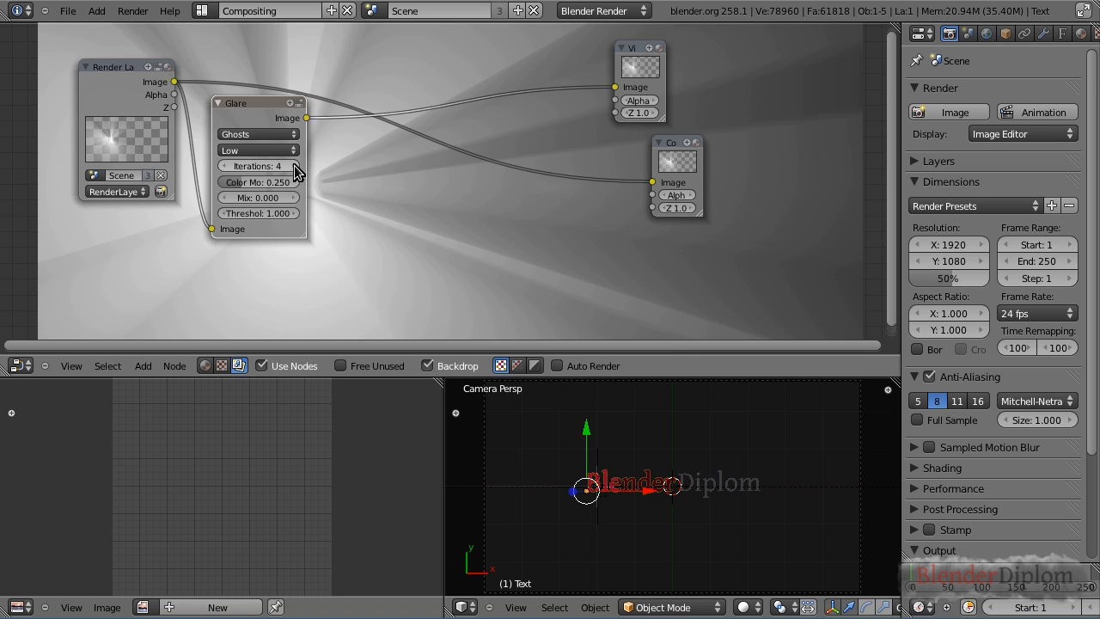
left_click_drag(256, 105, 260, 103)
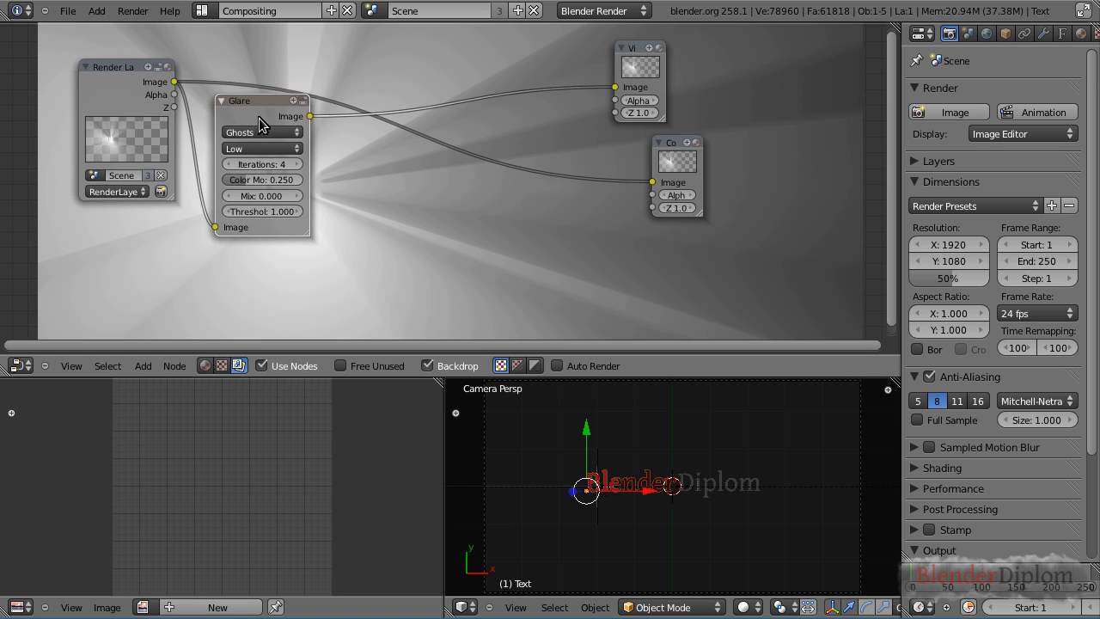
Lower the Glare node's threshold to 0.600
left_click(227, 212)
left_click(227, 212)
left_click(227, 213)
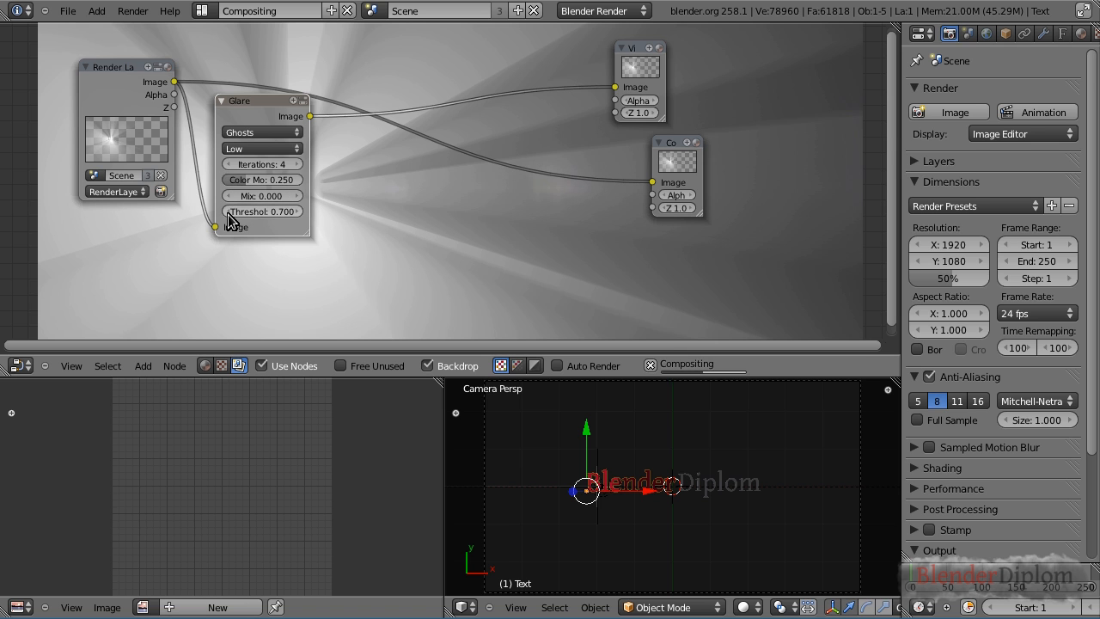
left_click(227, 212)
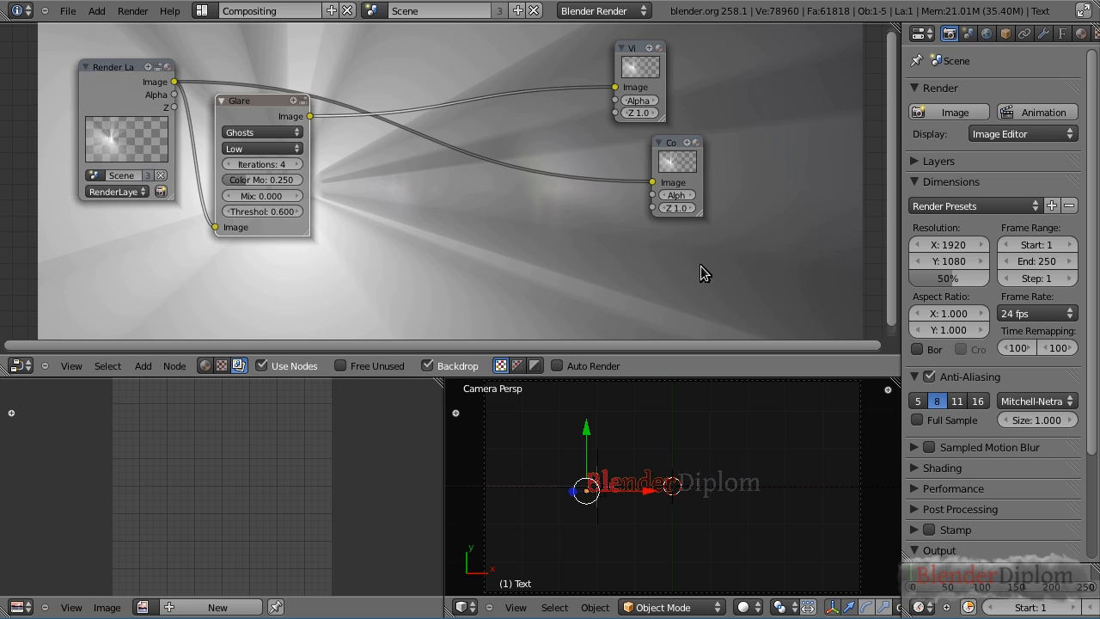
Move Empty.Controller about 1.962 along the X axis toward the middle of the logo
right_click(596, 506)
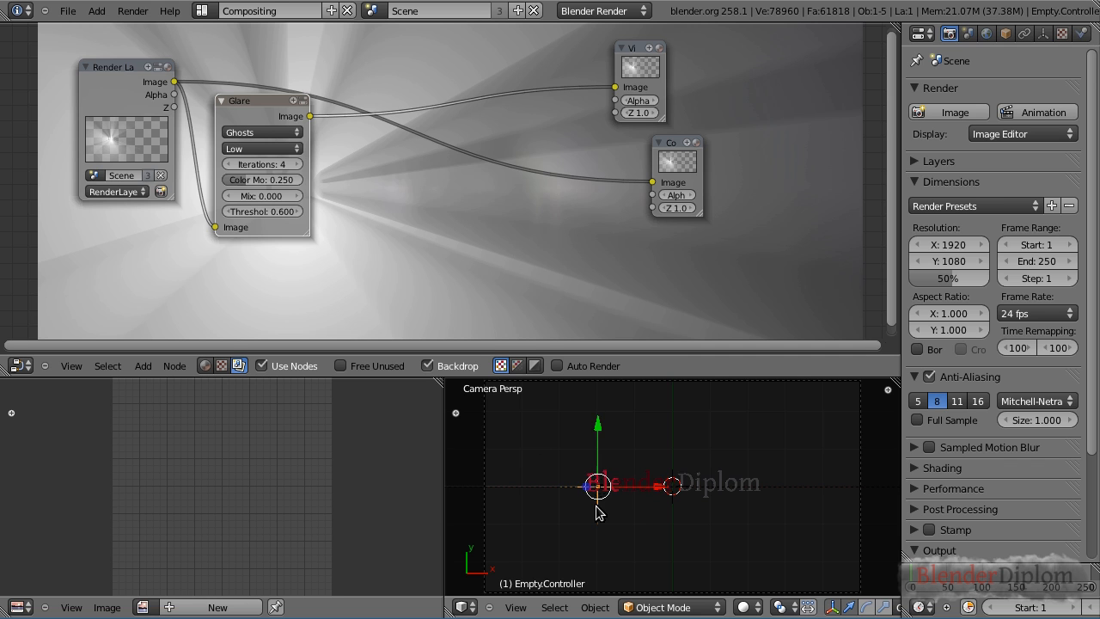
key("g")
key("x")
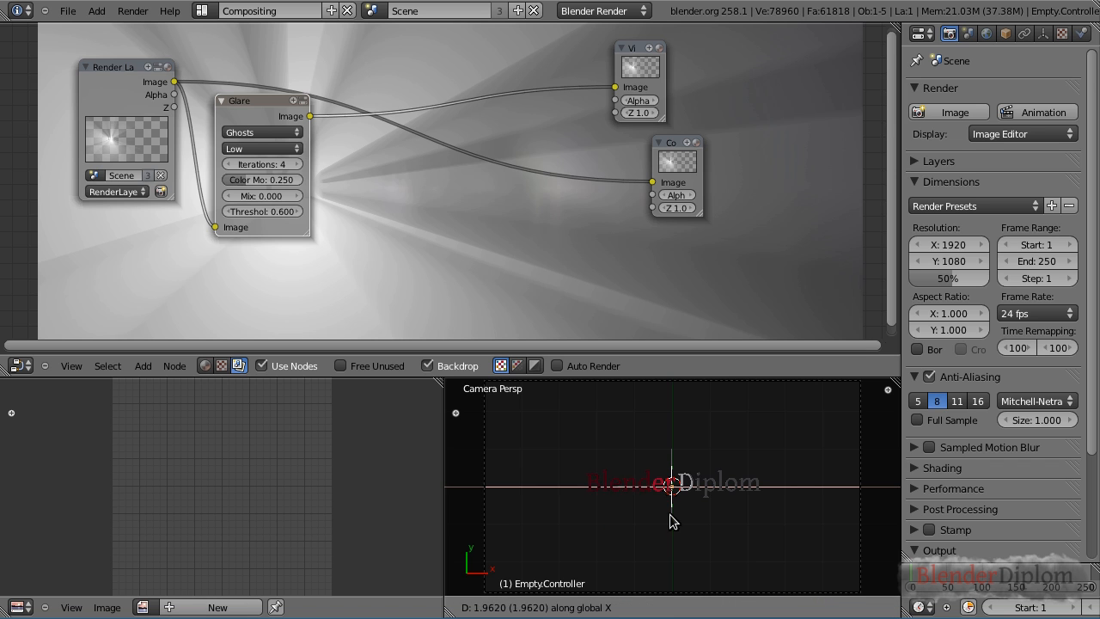
left_click(670, 520)
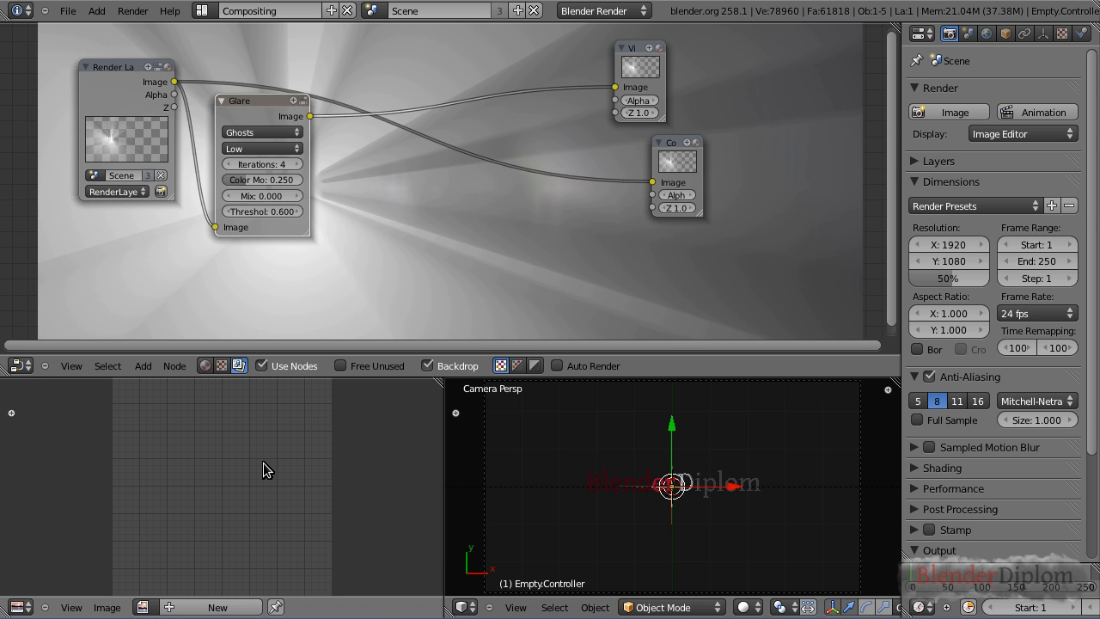
Enable Auto Render for the compositor, and move Empty.Controller slightly back along X over the end of the Blender text
left_click(557, 366)
key("g")
key("x")
left_click(653, 517)
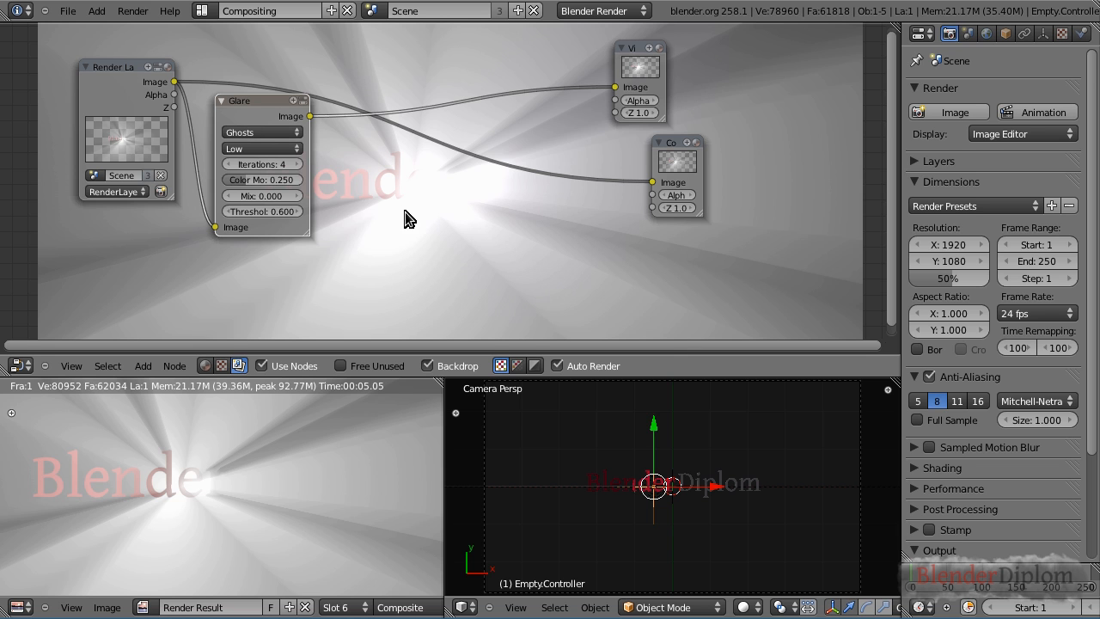
Rearrange the Render Layers and Glare nodes, placing Glare below and just beside Render Layers
left_click_drag(259, 101, 235, 156)
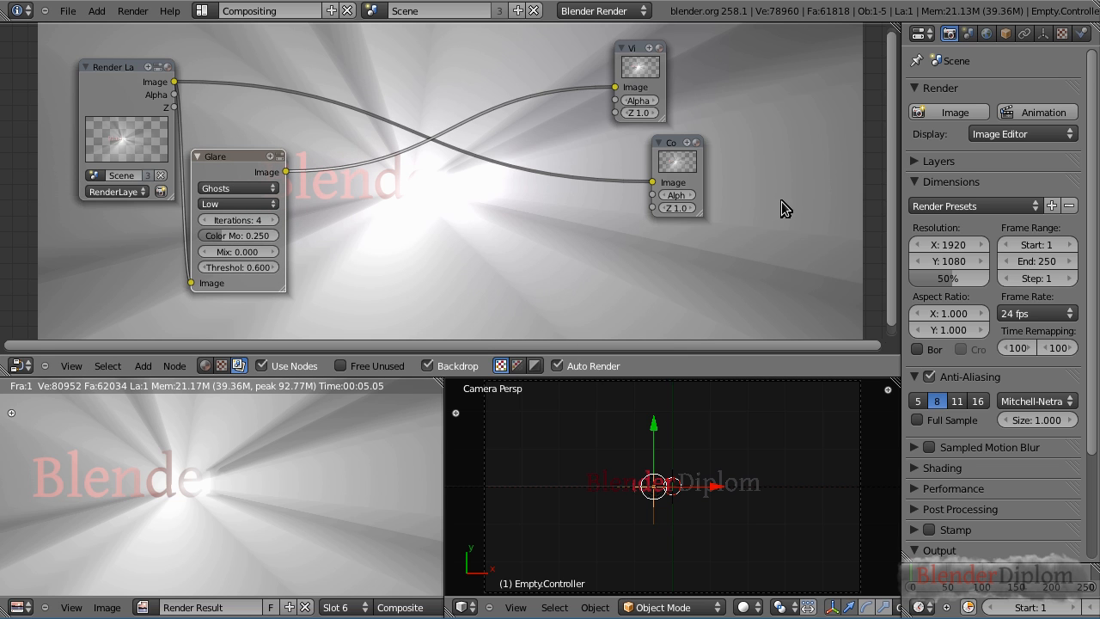
left_click_drag(106, 69, 71, 63)
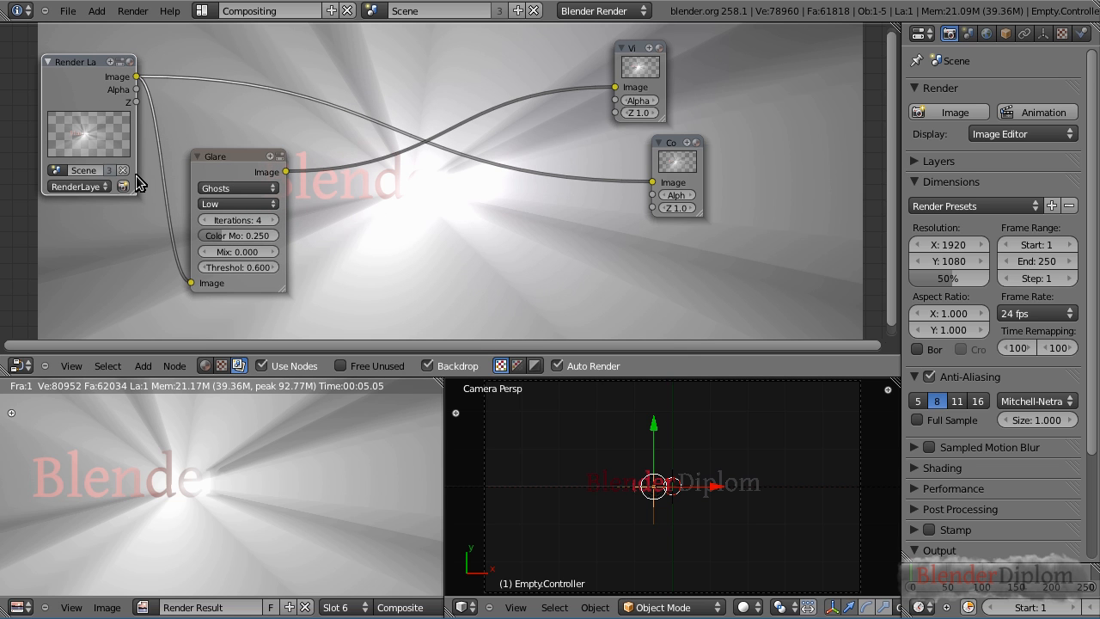
left_click_drag(216, 167, 203, 175)
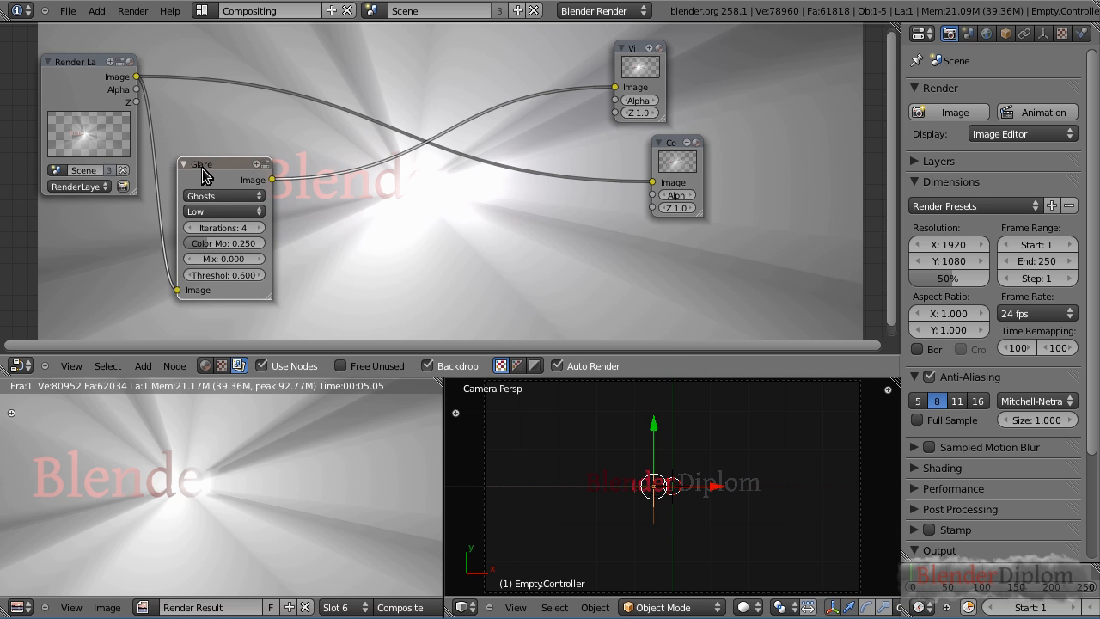
Move Empty.Controller along the X axis onto the middle of the word Diplom
key("g")
key("x")
left_click(717, 523)
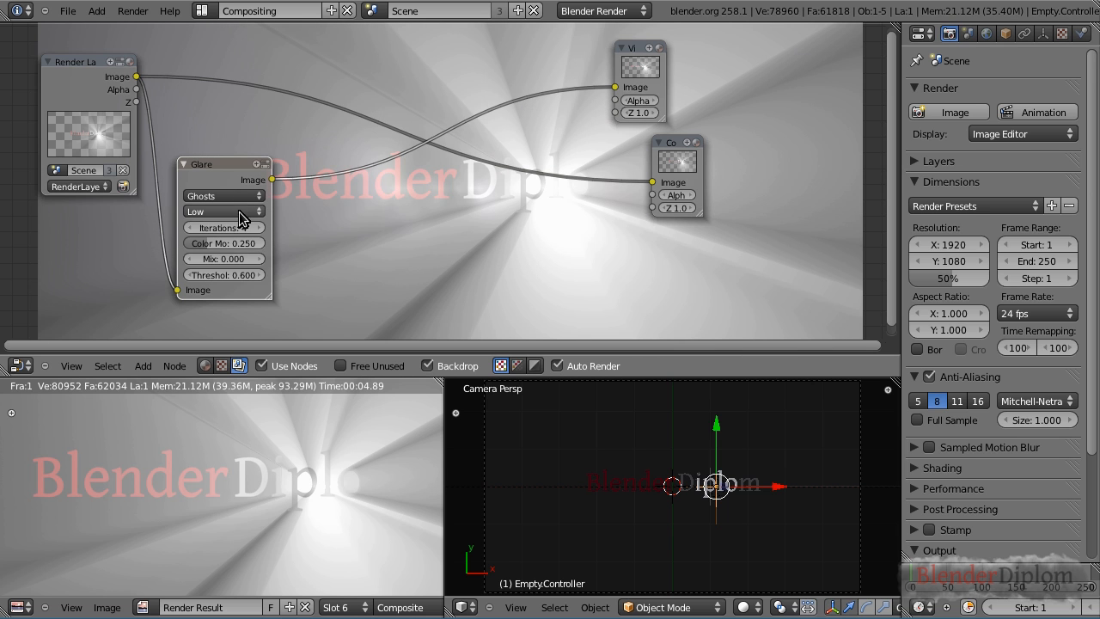
Add a Mix color node between the Glare and Viewer nodes, and set the Glare node's Mix to 1.000
key("shift+a")
mouse_move(337, 176)
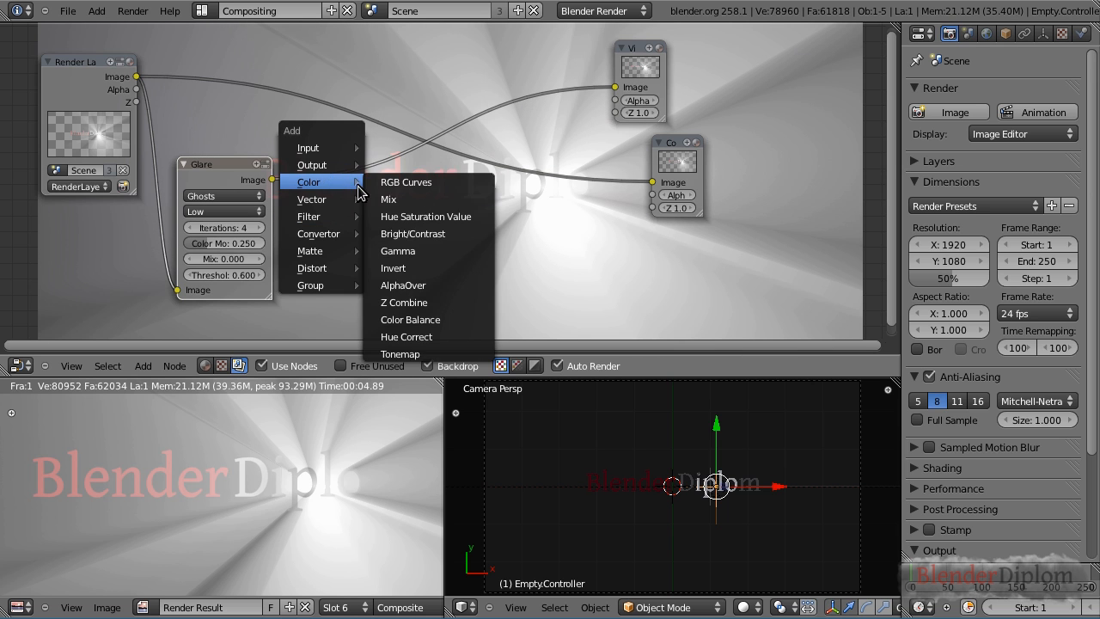
left_click(390, 200)
key("g")
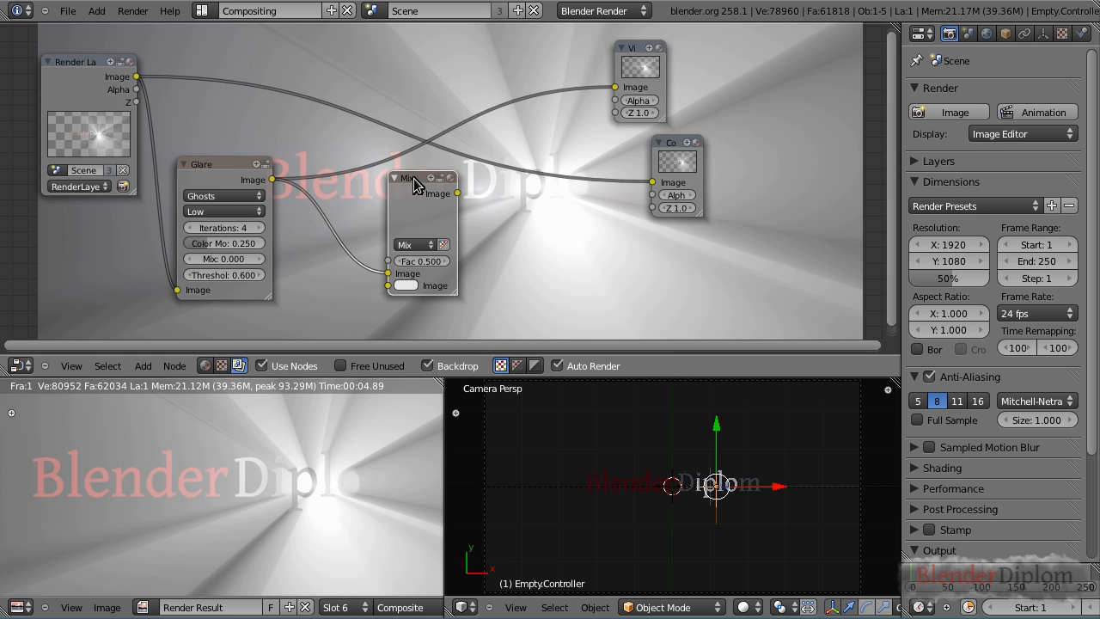
left_click(491, 102)
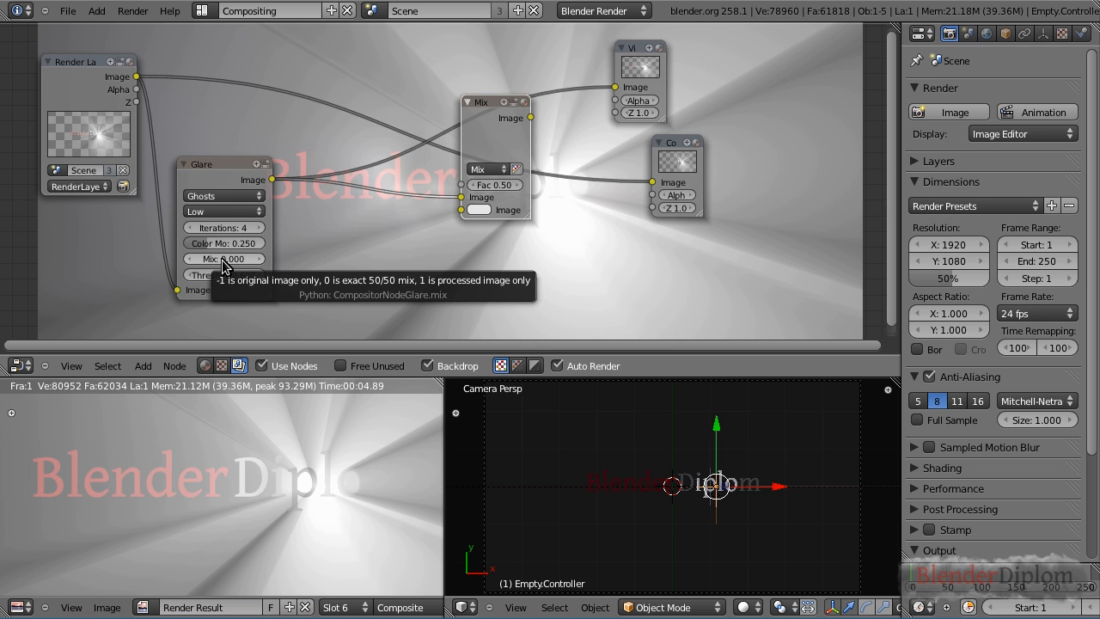
left_click_drag(223, 259, 137, 260)
left_click_drag(223, 262, 394, 263)
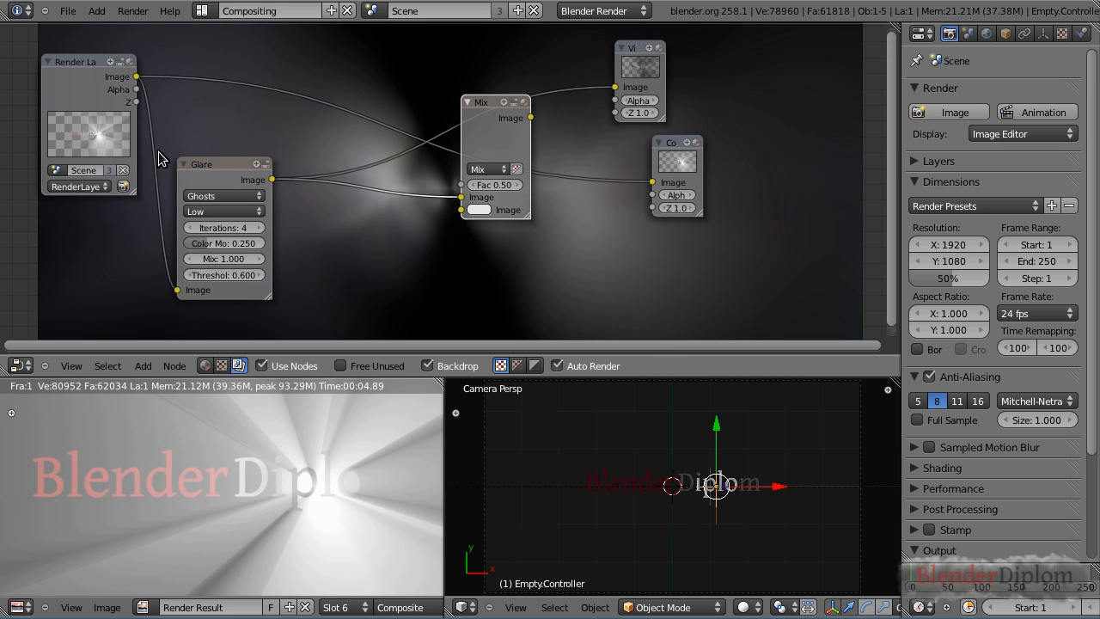
Connect Render Layers to the Mix node's first image input and Glare to its second, and preview the Mix output in the Viewer
left_click_drag(489, 110, 521, 51)
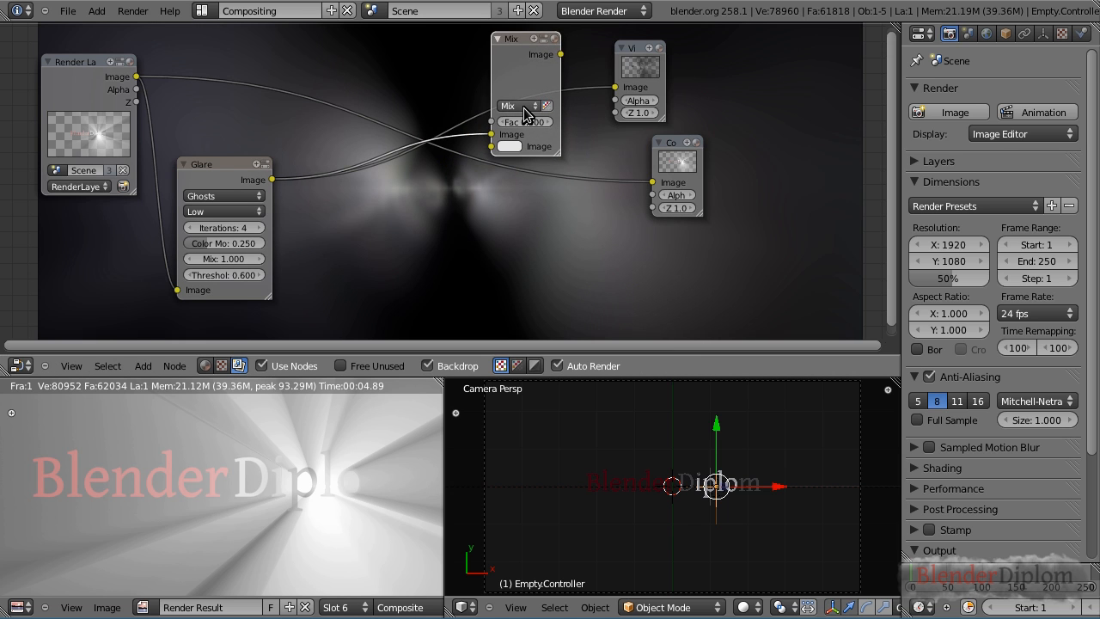
left_click_drag(495, 136, 493, 147)
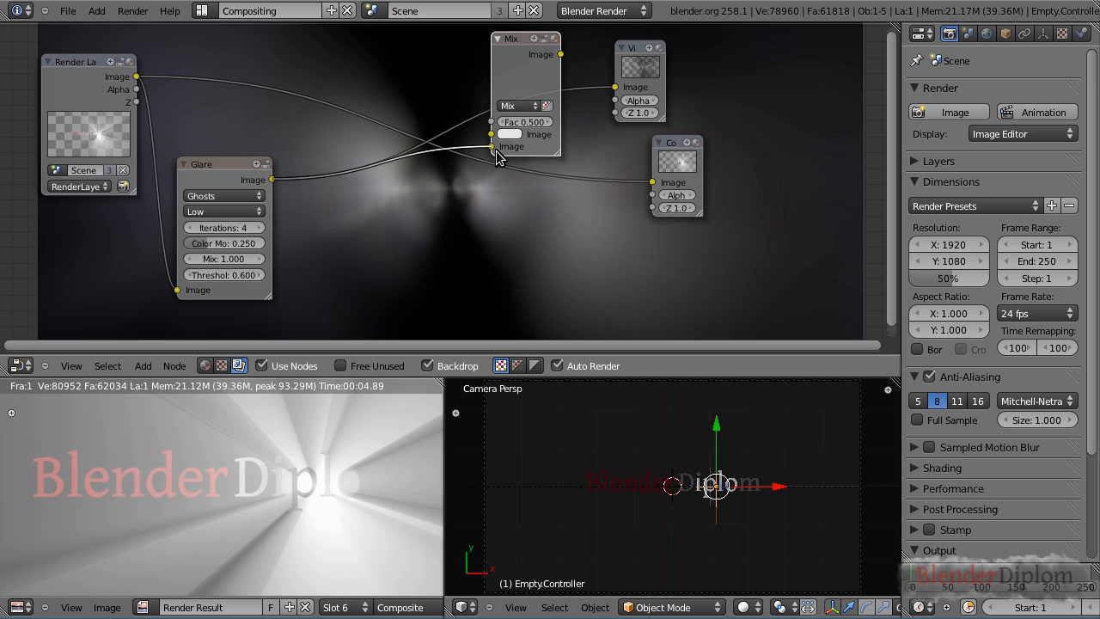
left_click_drag(136, 77, 492, 134)
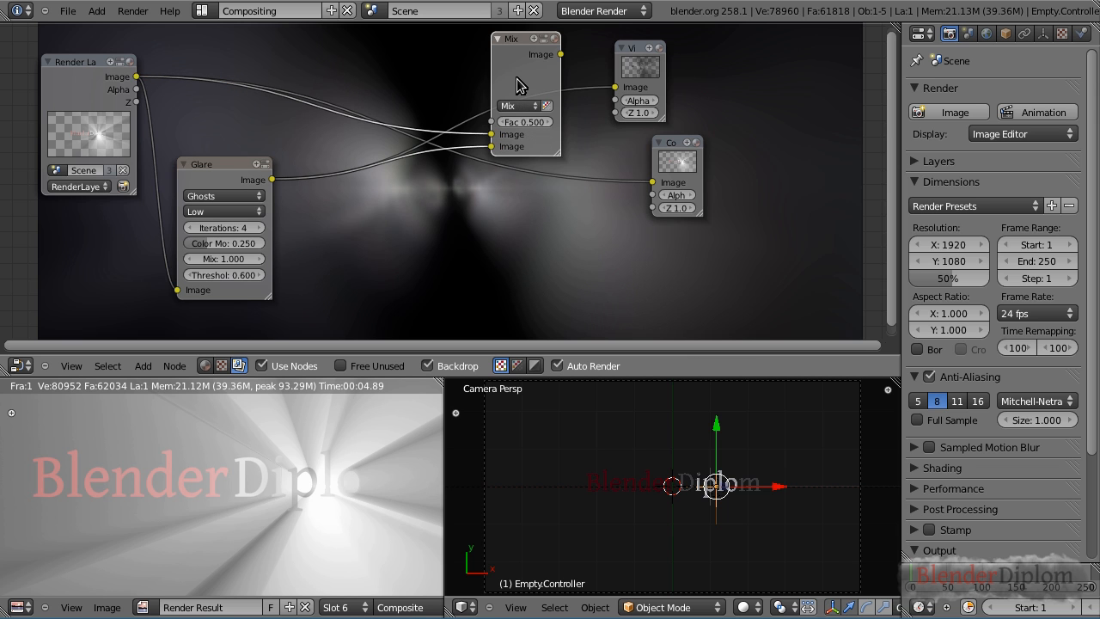
left_click(519, 86, "ctrl+shift")
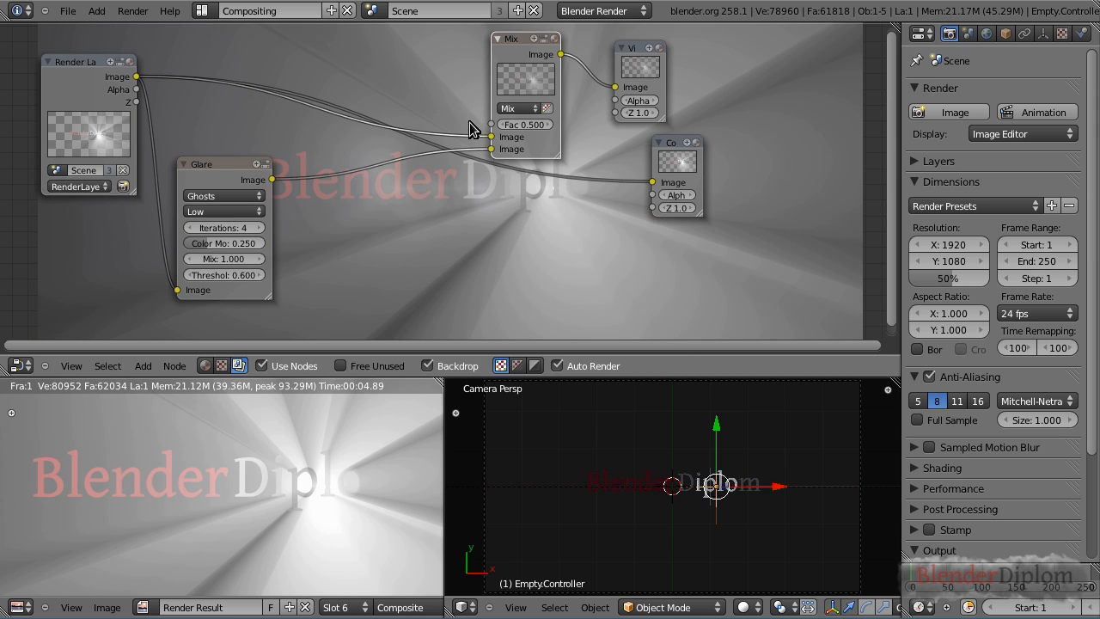
Set the Mix node's blend mode to Add with a factor of 0.300
left_click(516, 109)
left_click(514, 136)
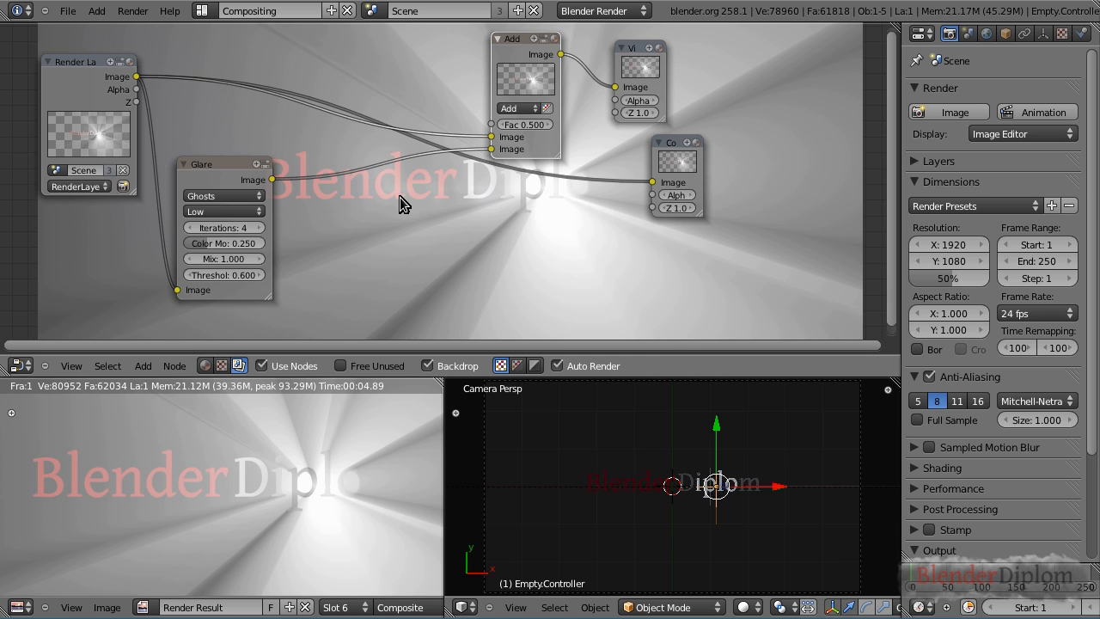
left_click(508, 124)
left_click(508, 124)
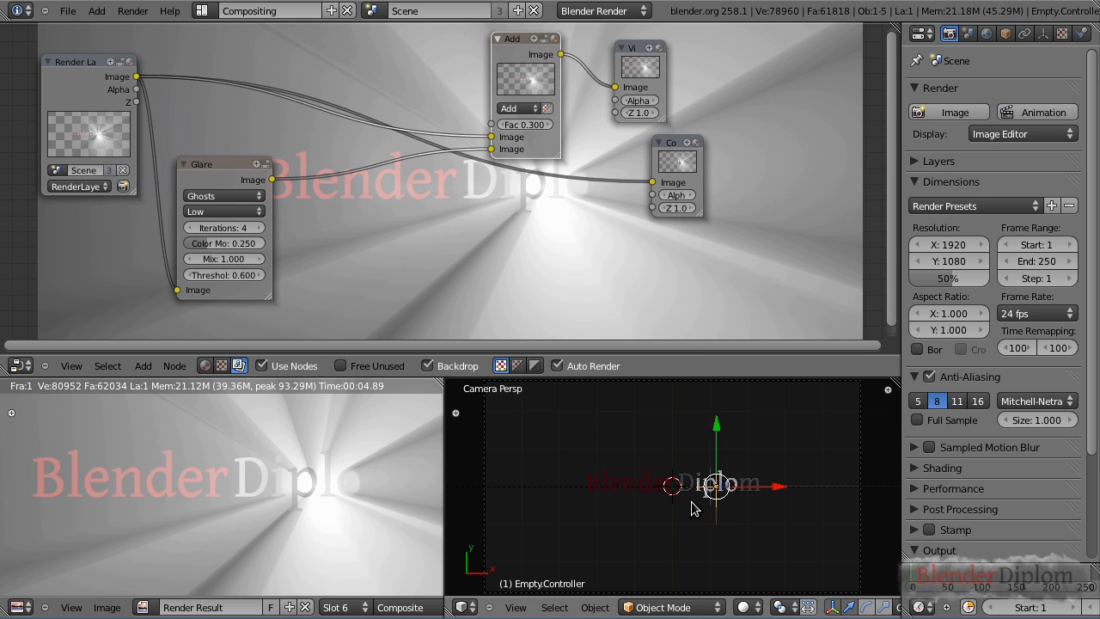
Move Empty.Controller about 1.16 back along the X axis to the middle of the logo
key("g")
key("x")
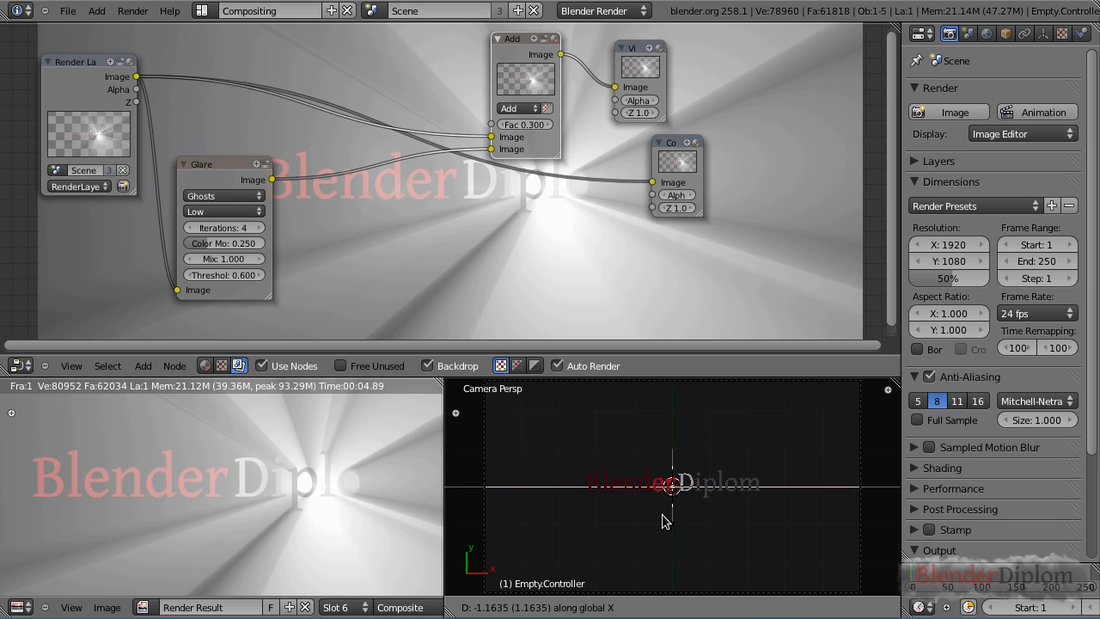
left_click(661, 514)
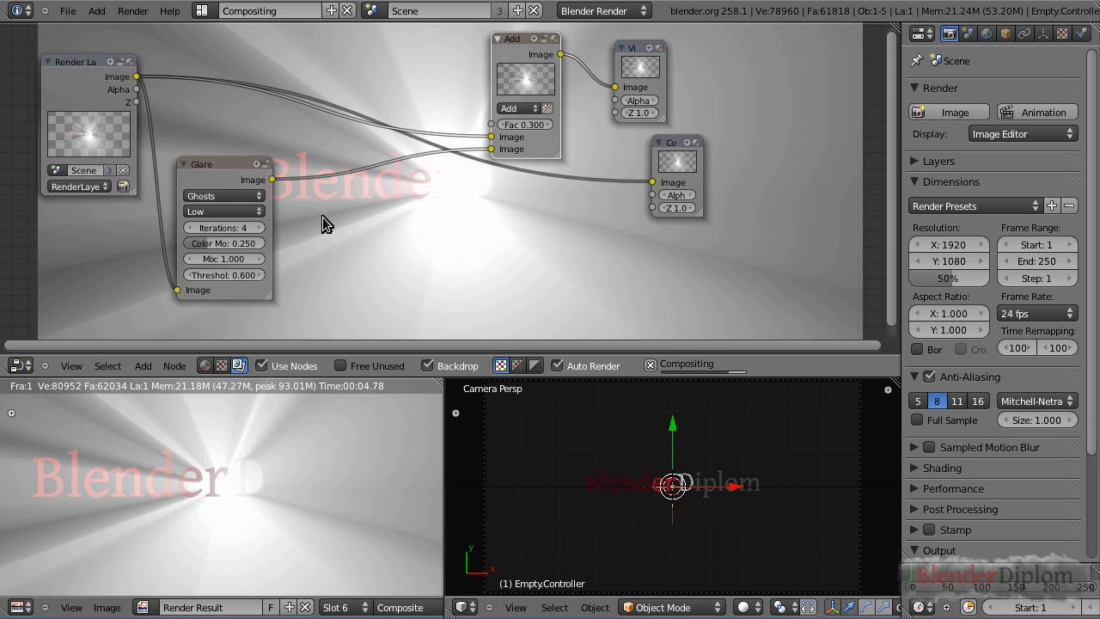
Try Add node factors of 0.500 and 0.200, and return the factor to 0.300
left_click(545, 125)
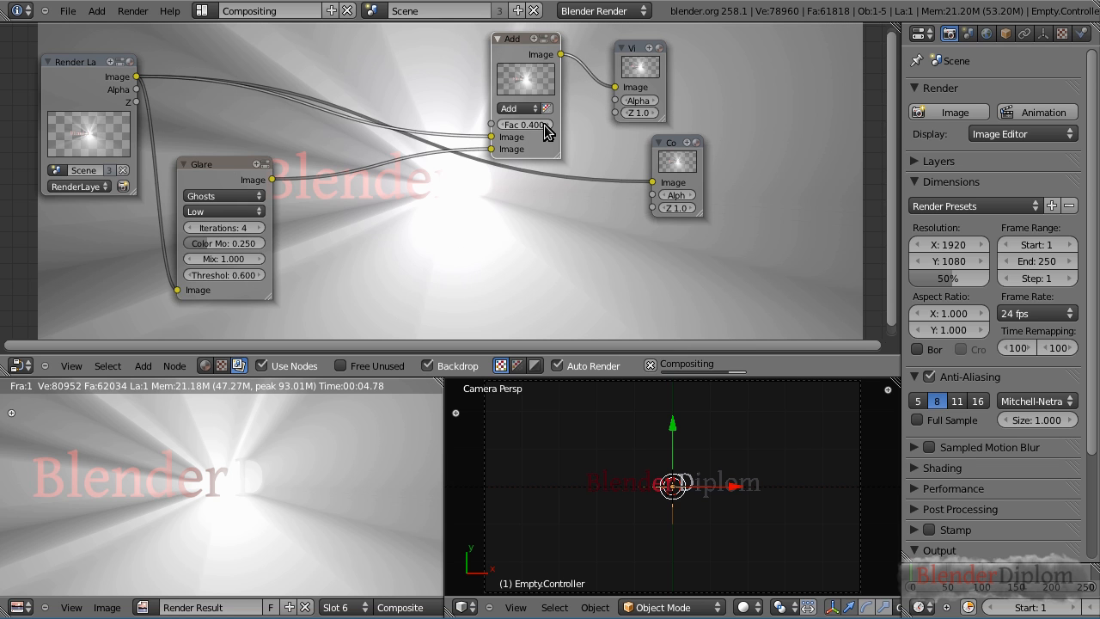
left_click(544, 124)
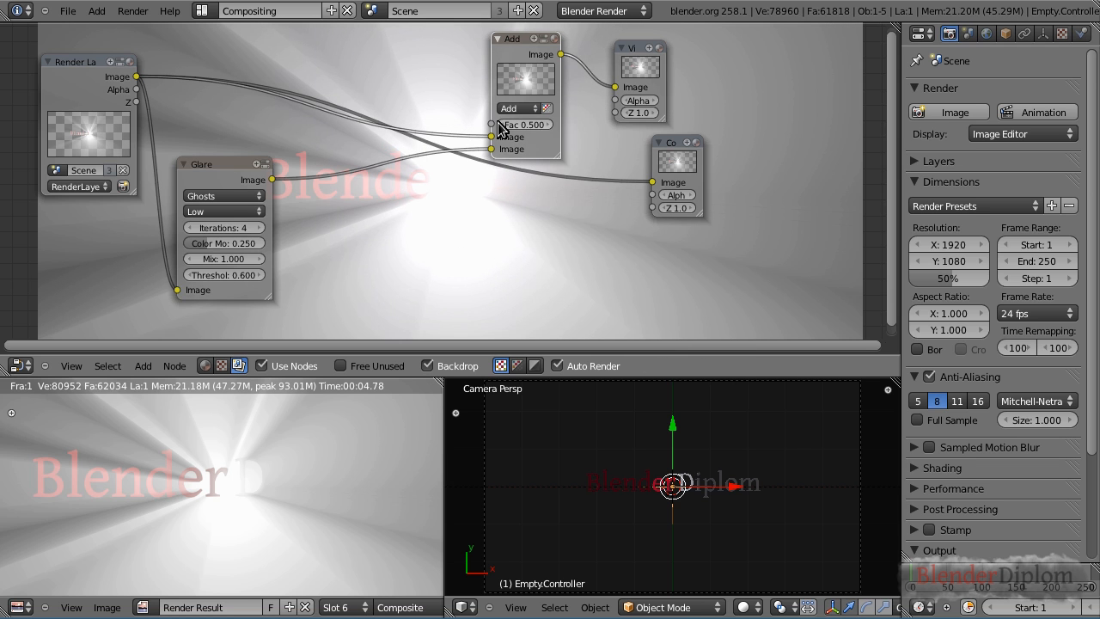
left_click(502, 127)
left_click(503, 126)
left_click(503, 127)
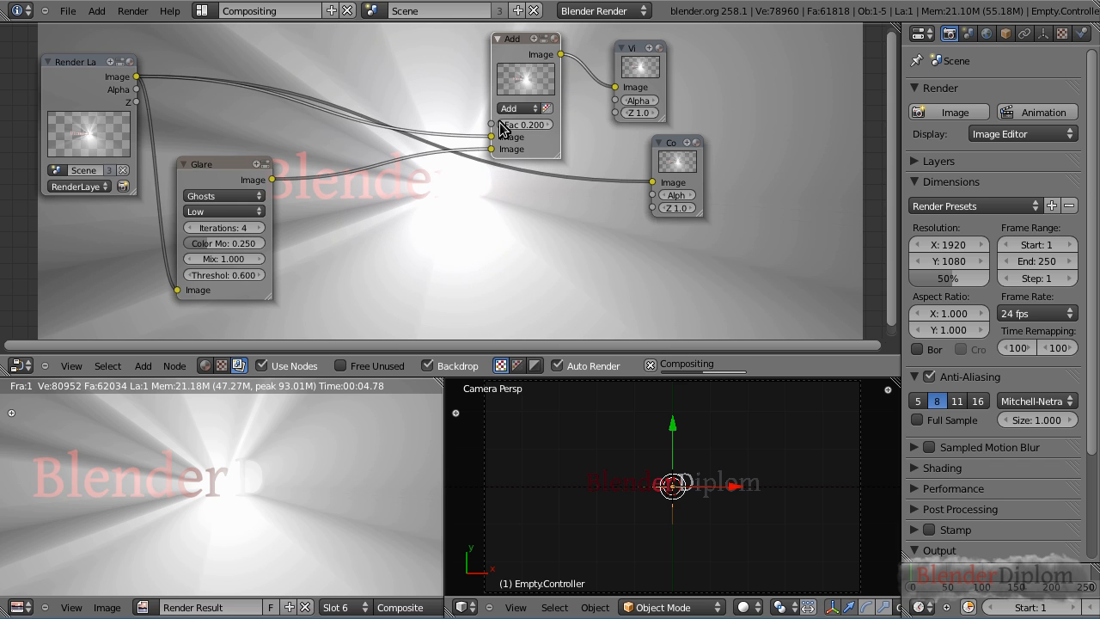
left_click(551, 126)
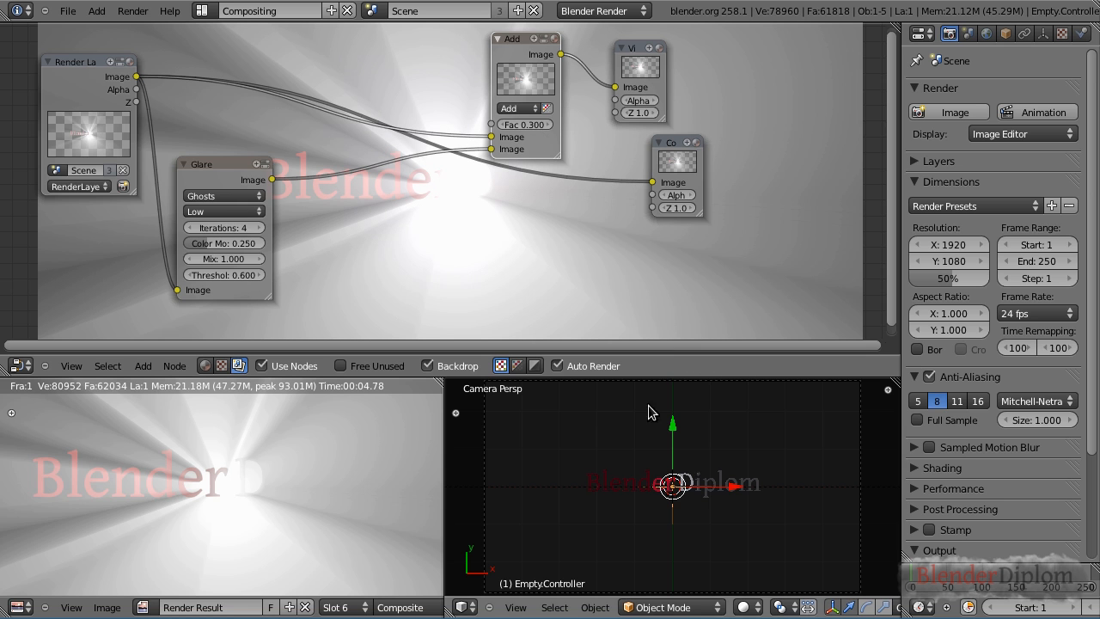
Move Empty.Controller farther back along the X axis onto the middle of the word Blender
key("g")
key("x")
left_click(628, 516)
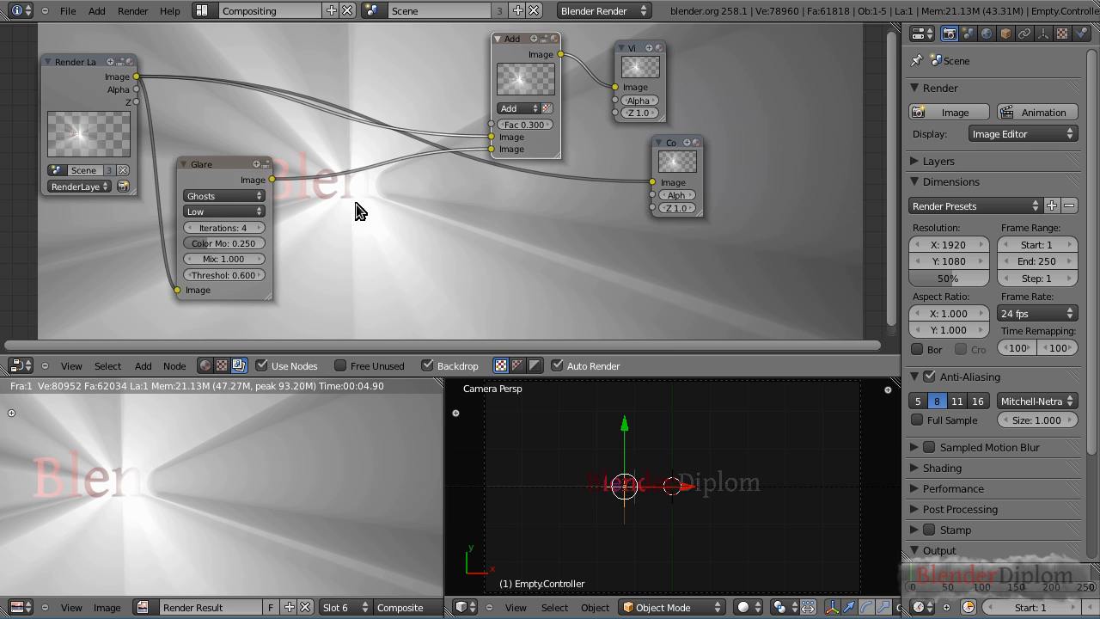
Preview the Glare node alone in the Viewer, compare Medium and High quality, and settle on Medium
left_click(213, 165)
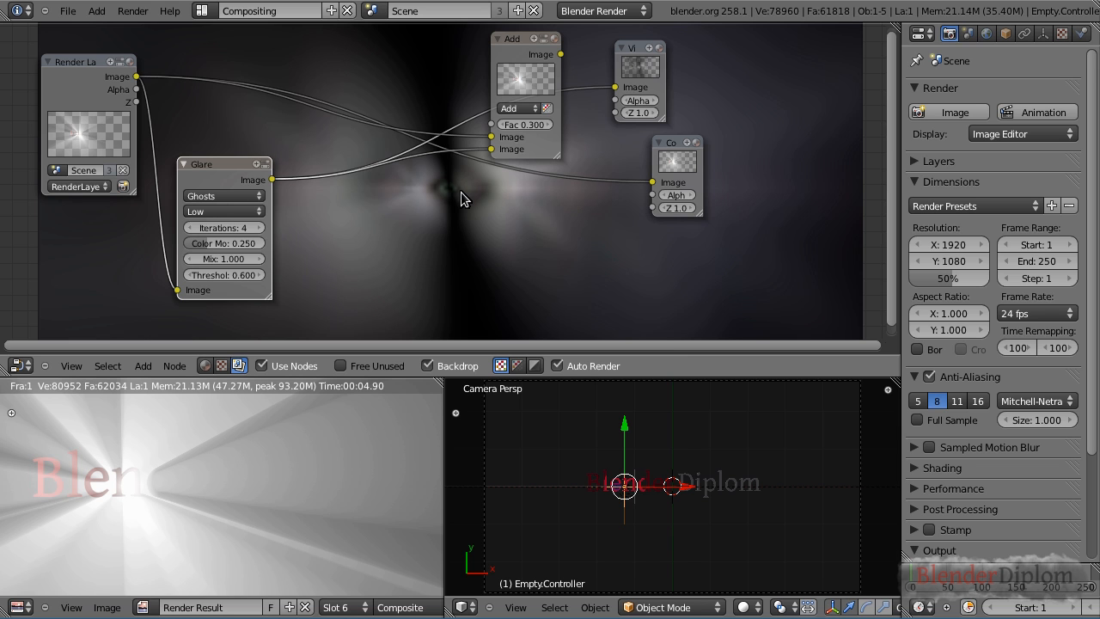
left_click(222, 212)
left_click(224, 185)
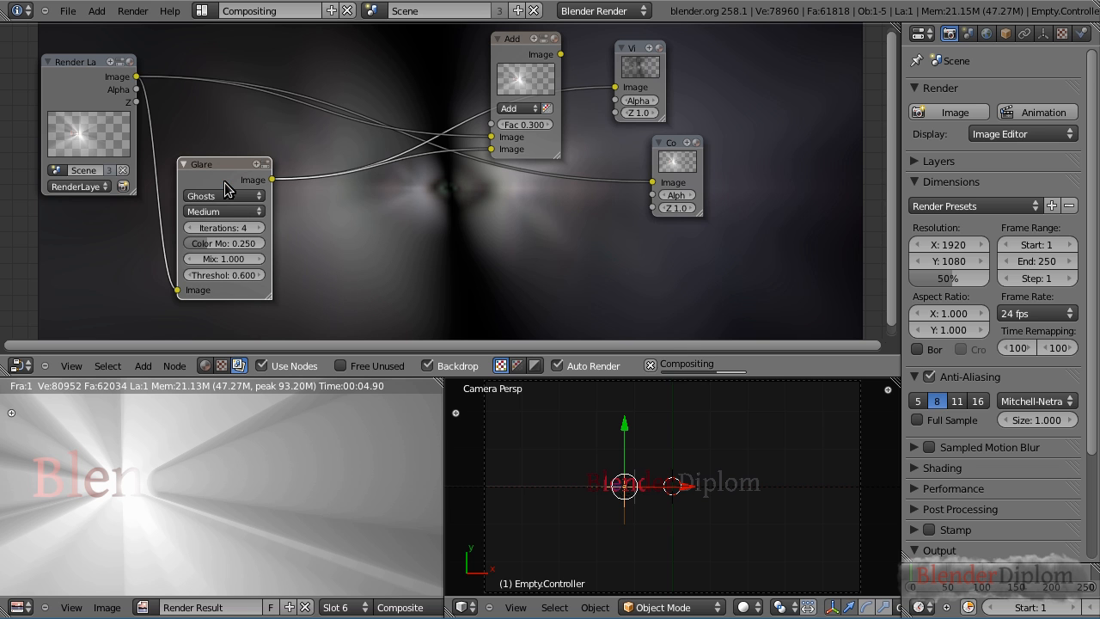
left_click(222, 211)
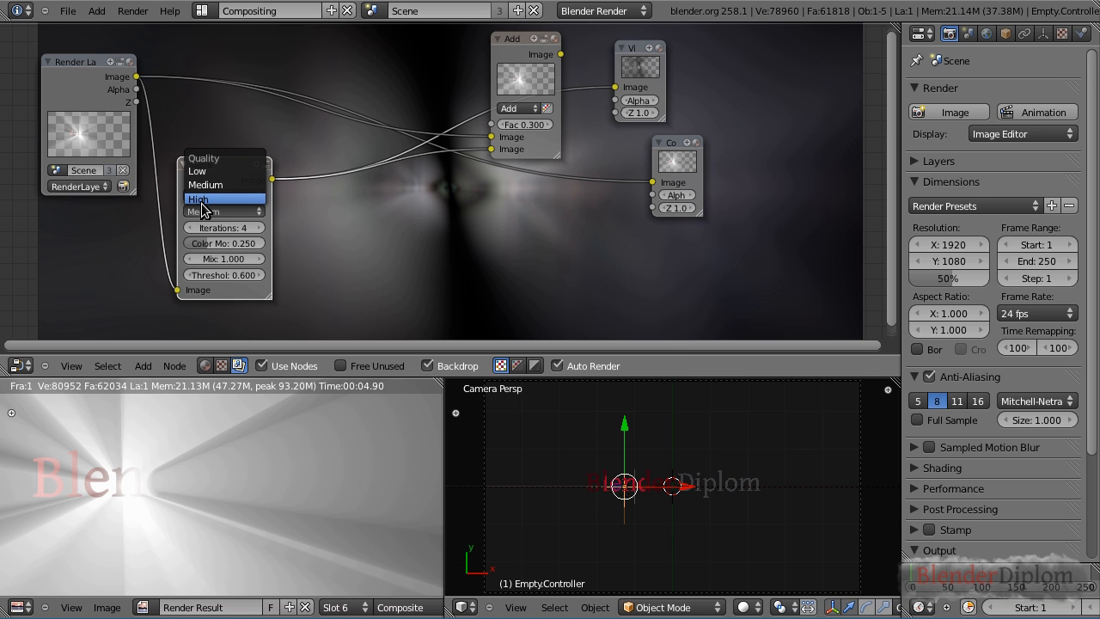
left_click(204, 201)
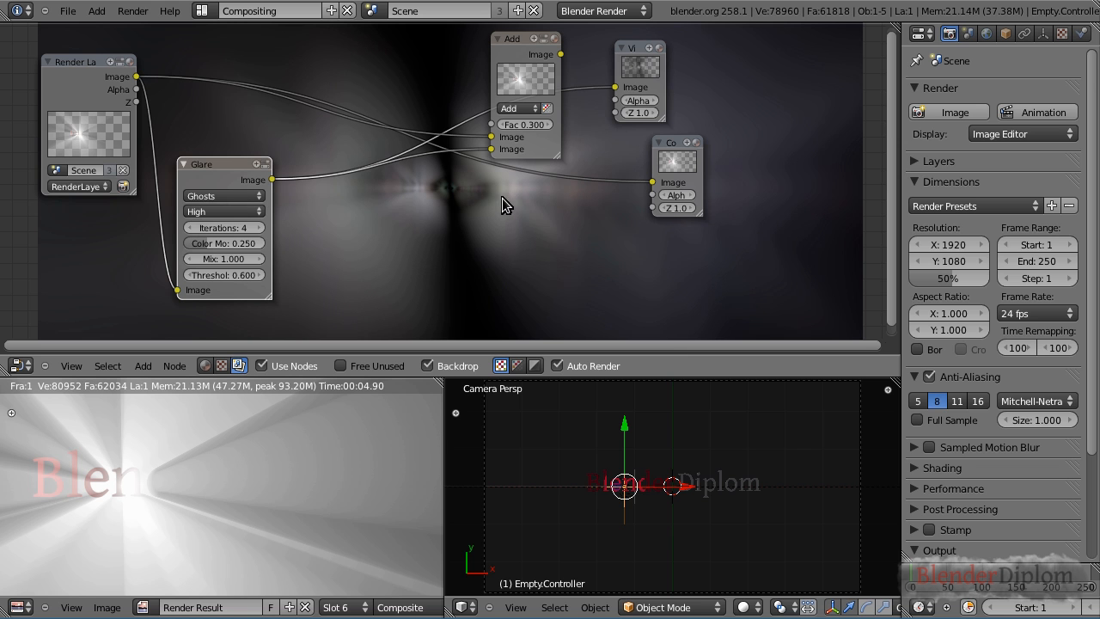
left_click(221, 213)
left_click(206, 184)
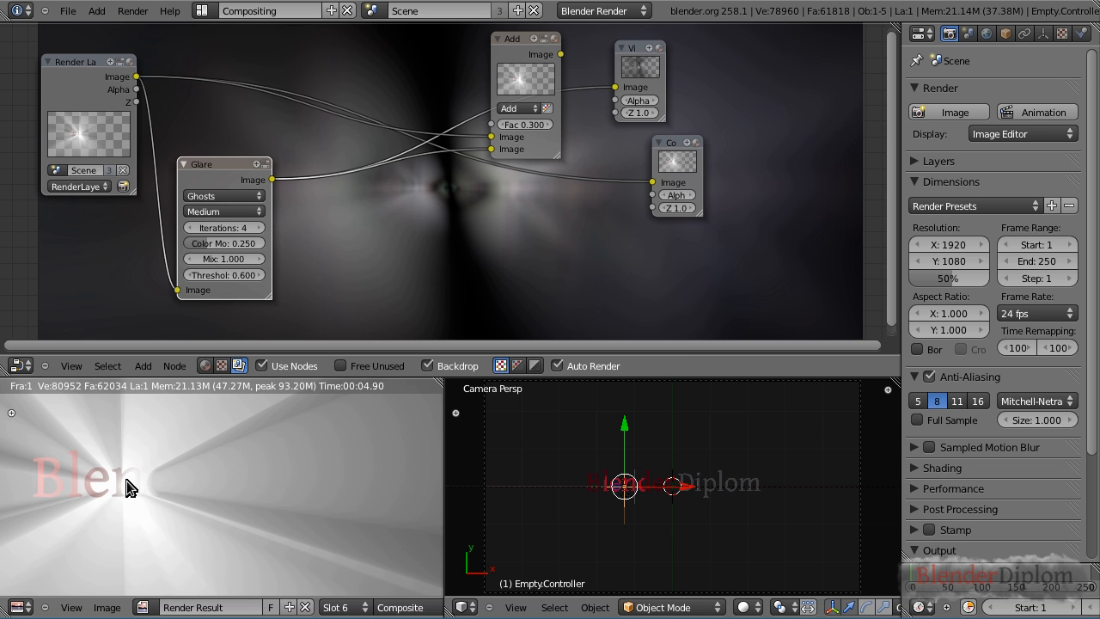
Add a Translate node after Glare, preview it in the Viewer, and set its X offset to -300
key("shift+a")
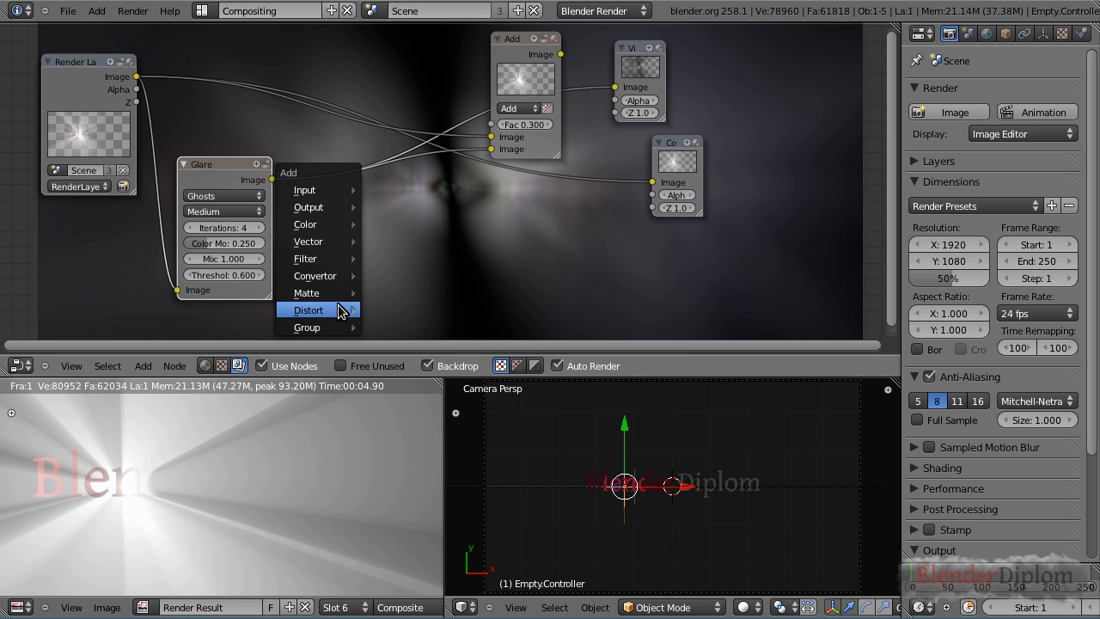
mouse_move(337, 310)
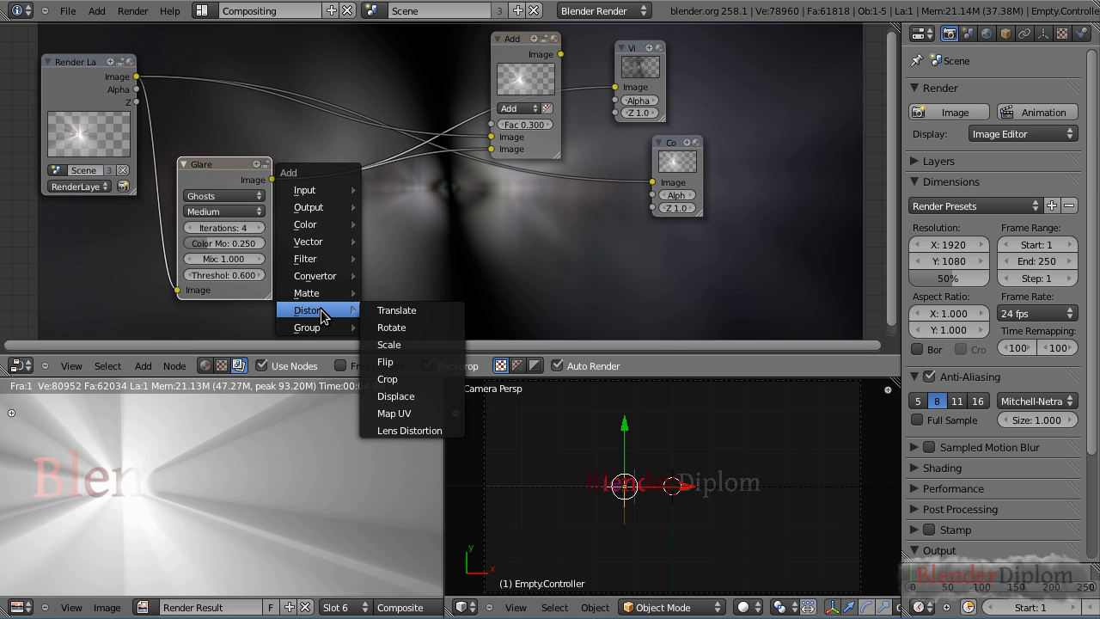
left_click(387, 310)
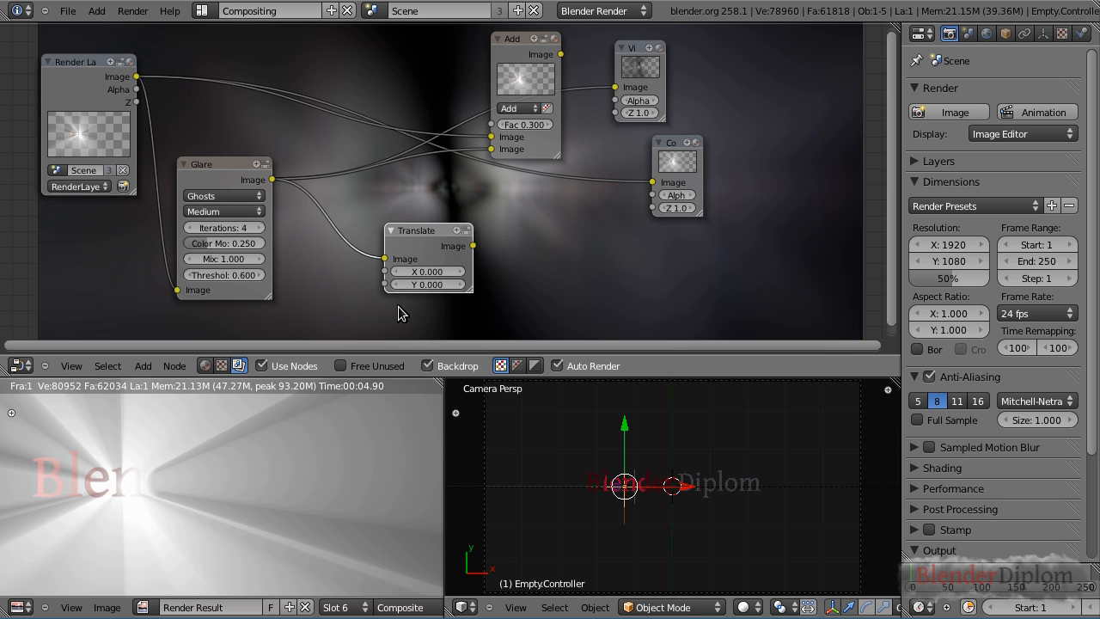
left_click(421, 210)
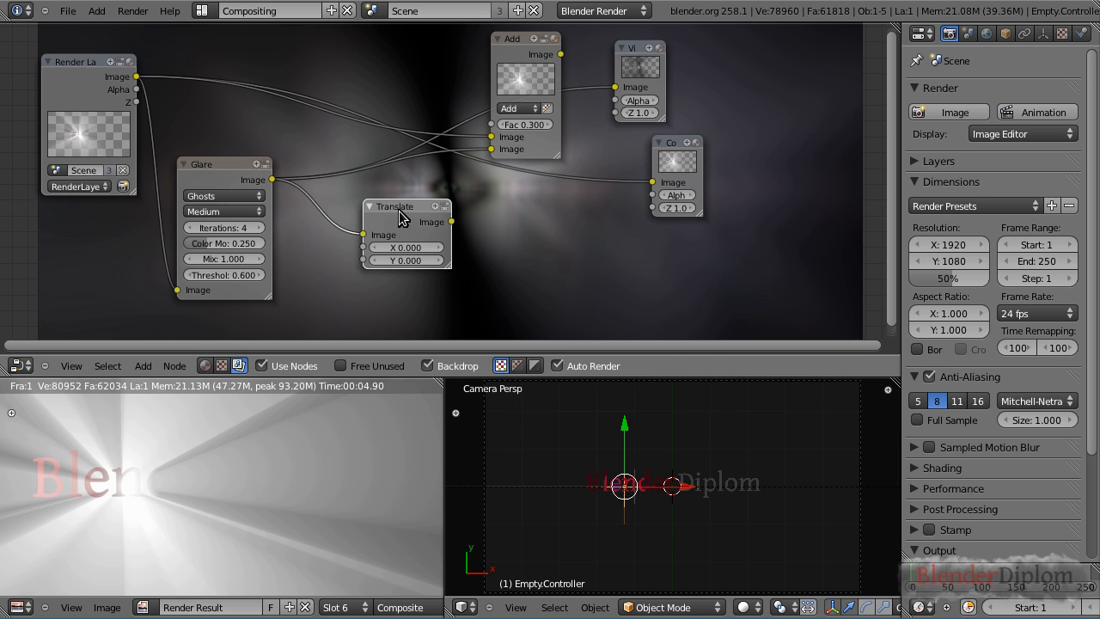
left_click(409, 247)
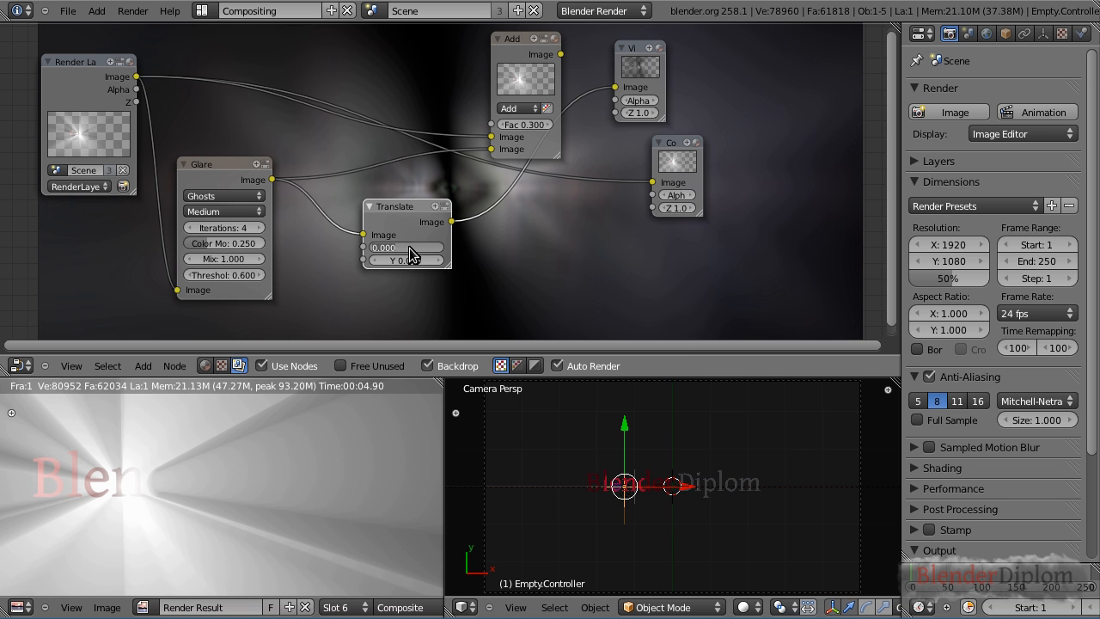
key("Return")
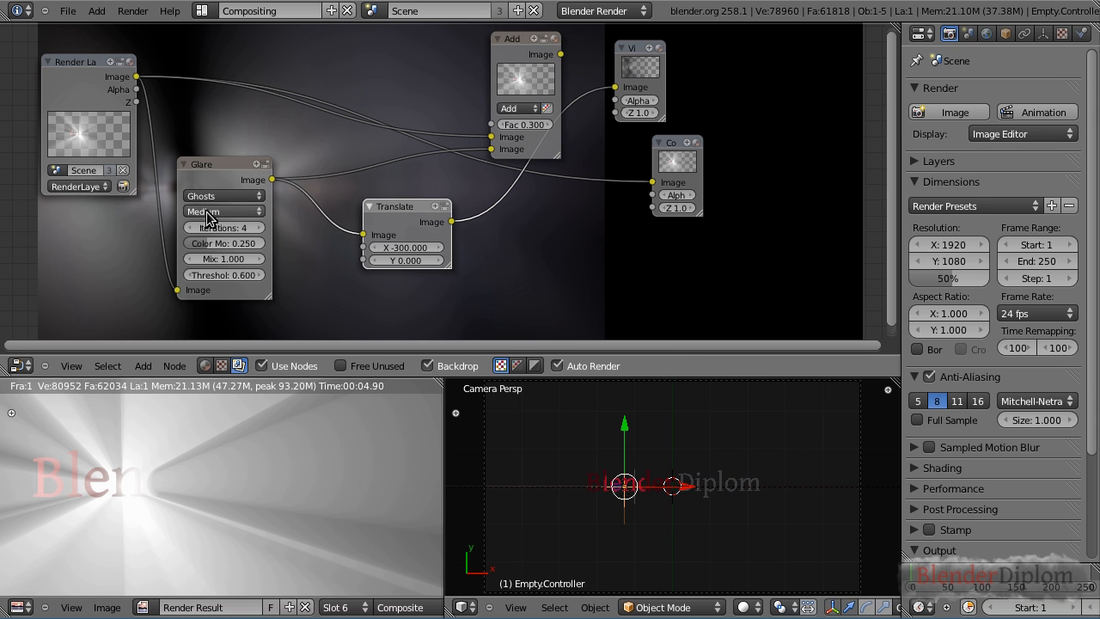
Apply the HDTV 720p render preset and re-render the frame
left_click_drag(204, 169, 198, 161)
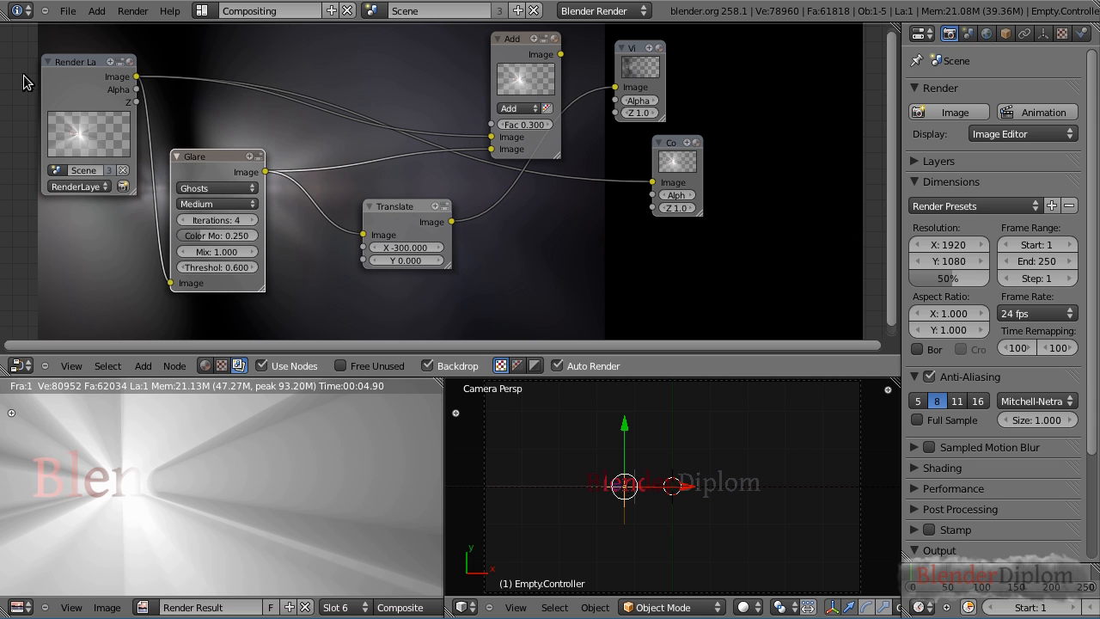
left_click(72, 60)
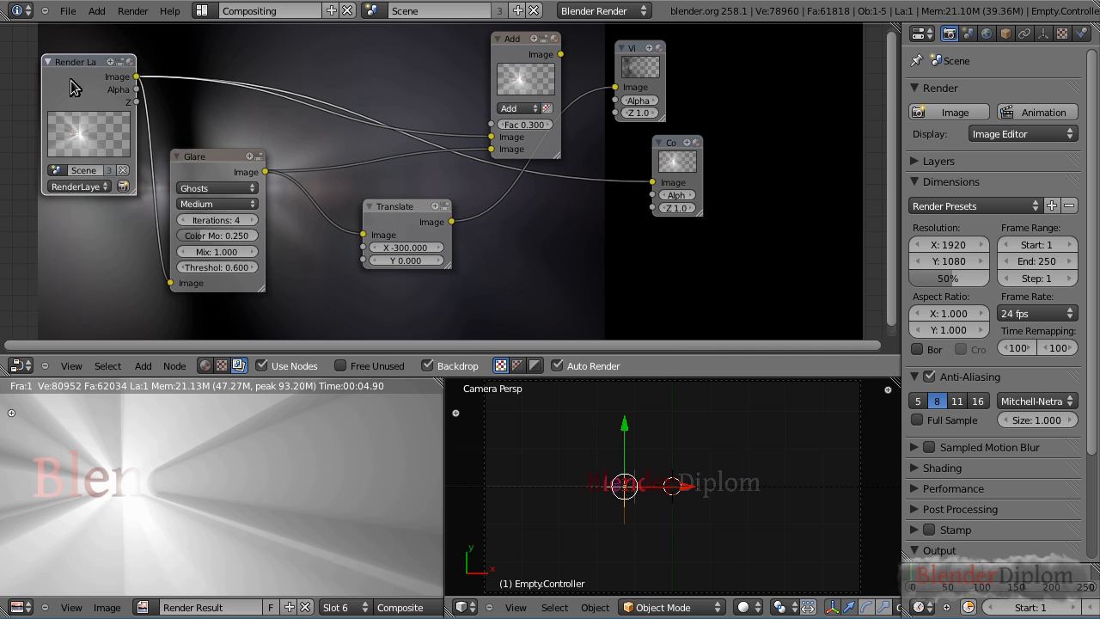
left_click(211, 163)
left_click(1000, 206)
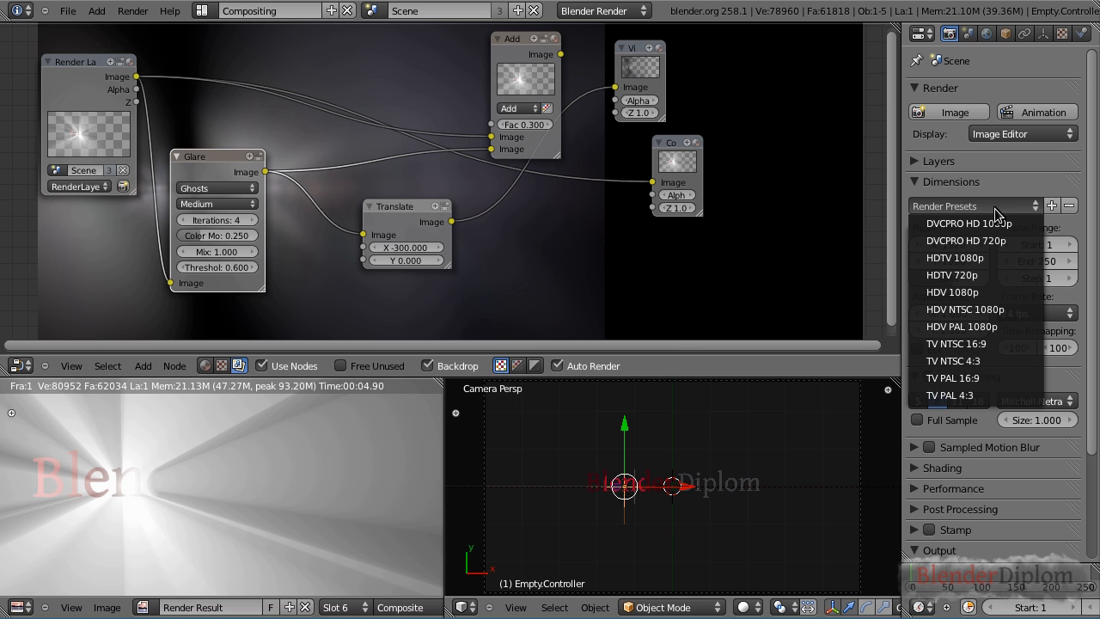
left_click(983, 274)
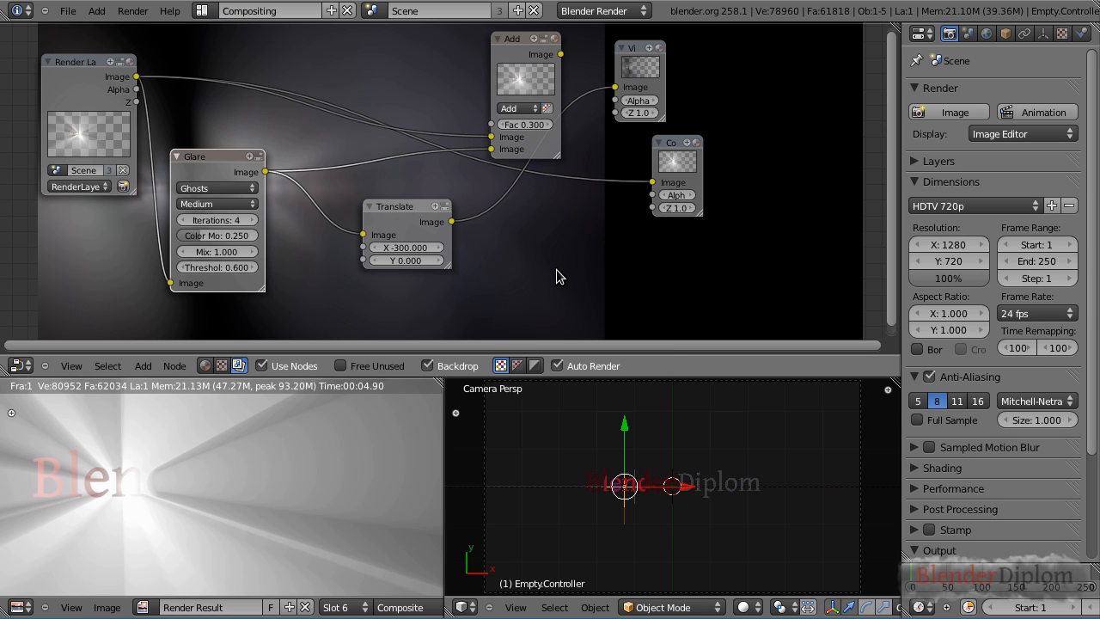
key("F12")
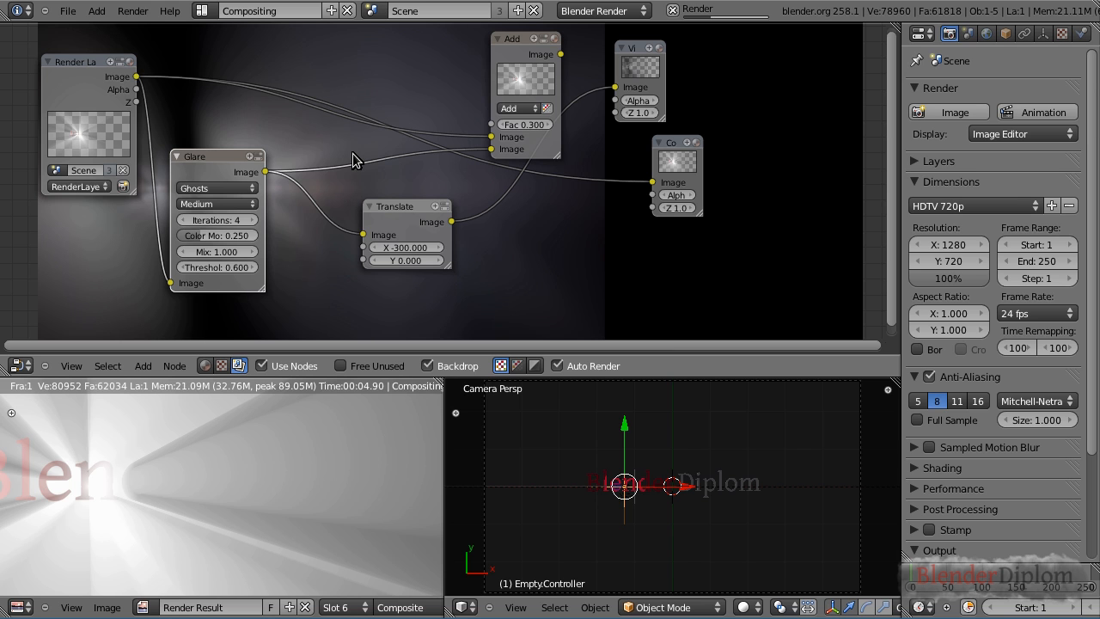
Space out the Render Layers, Glare and Translate nodes and insert a Scale node between Glare and Translate
mouse_move(209, 158)
left_mouse_down()
mouse_move(203, 225)
mouse_move(211, 146)
left_mouse_up()
left_click_drag(98, 103, 79, 99)
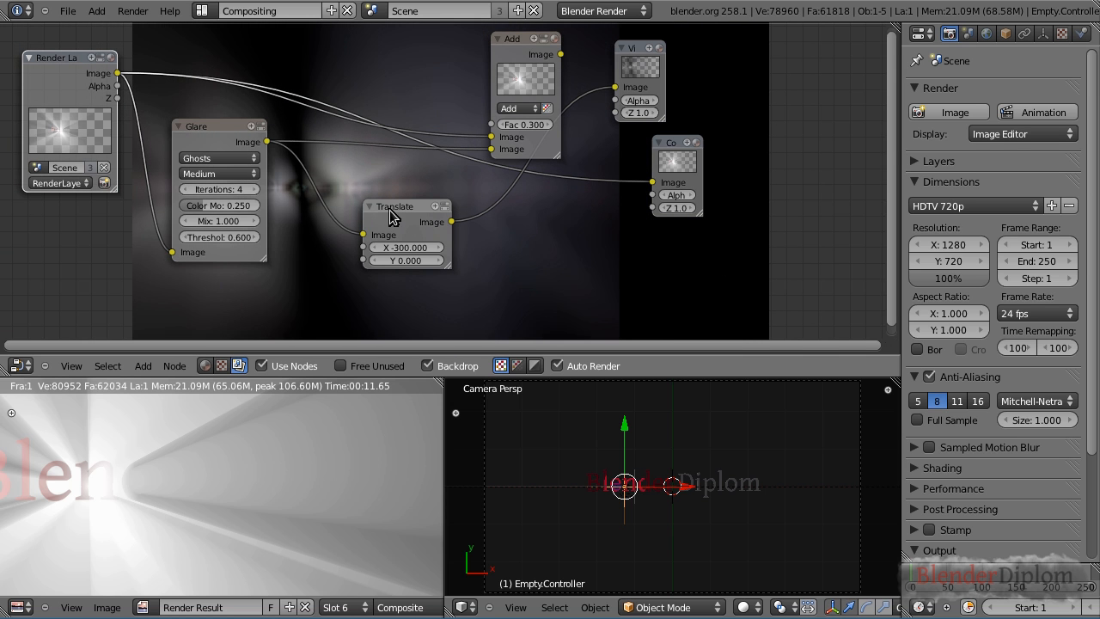
left_click_drag(387, 208, 559, 226)
key("shift+a")
mouse_move(340, 278)
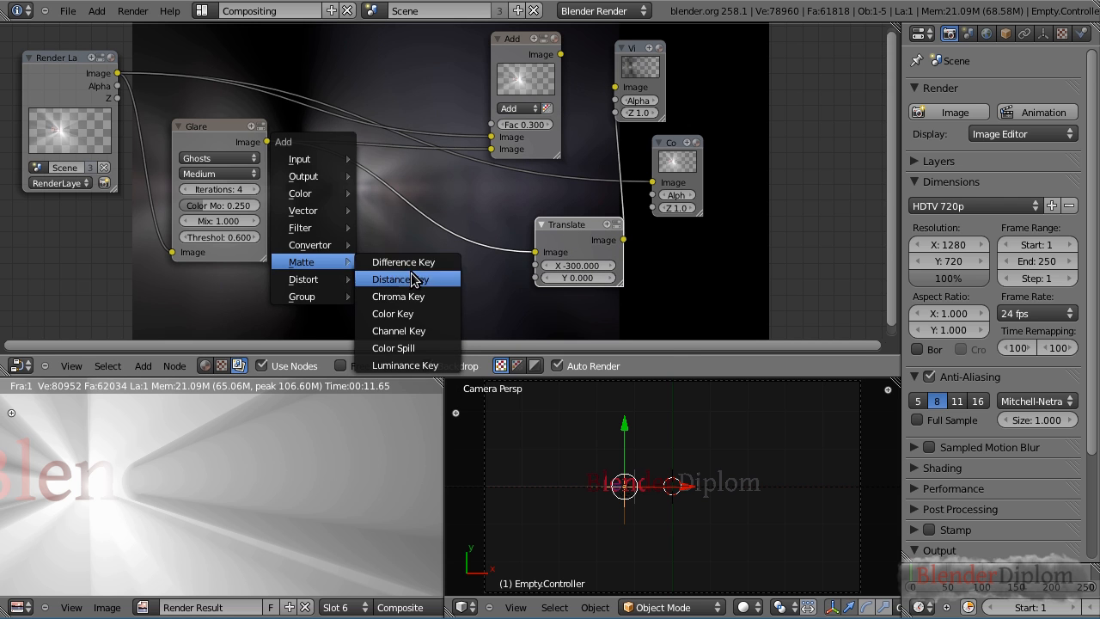
key("shift+a")
mouse_move(327, 237)
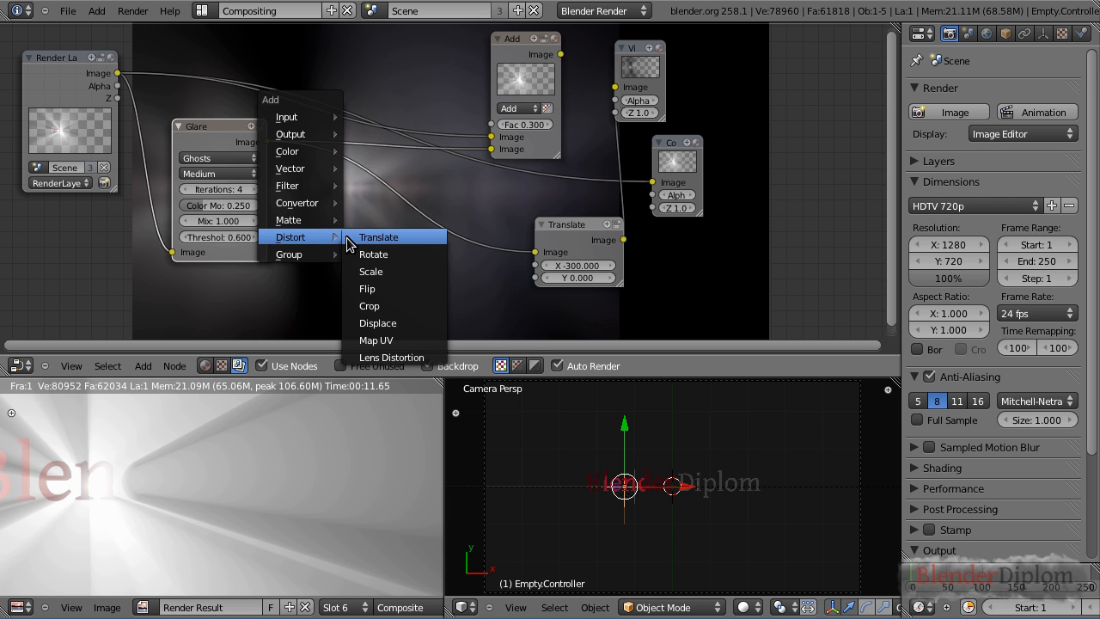
left_click(378, 272)
left_click_drag(409, 258, 534, 252)
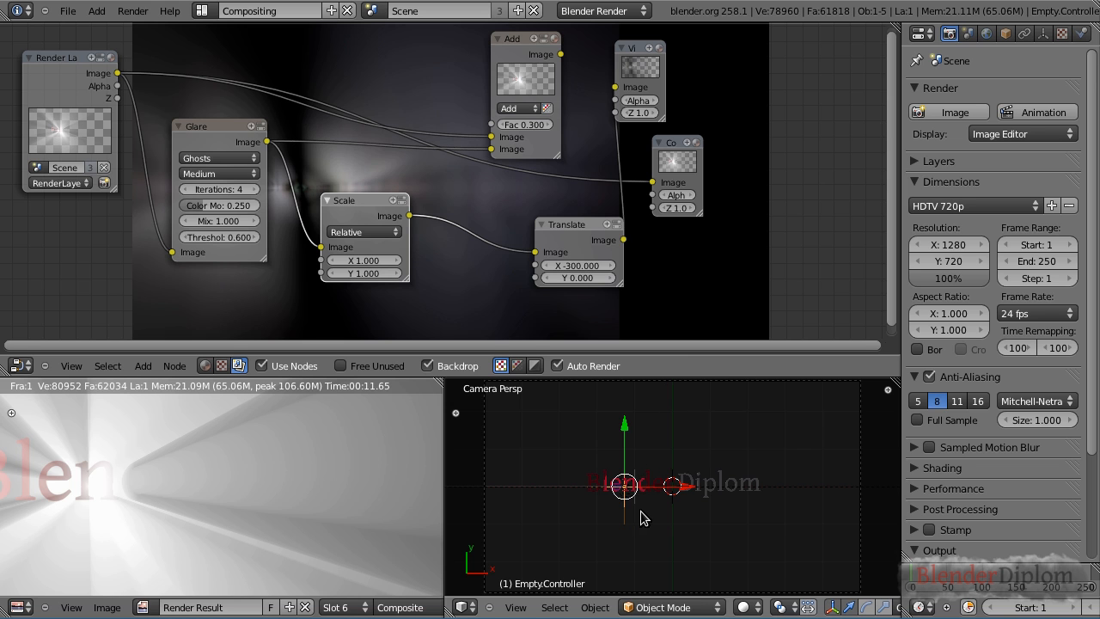
Try Empty.Controller at the left edge and then the right edge of the camera frame, moving it along the X axis
key("g")
key("x")
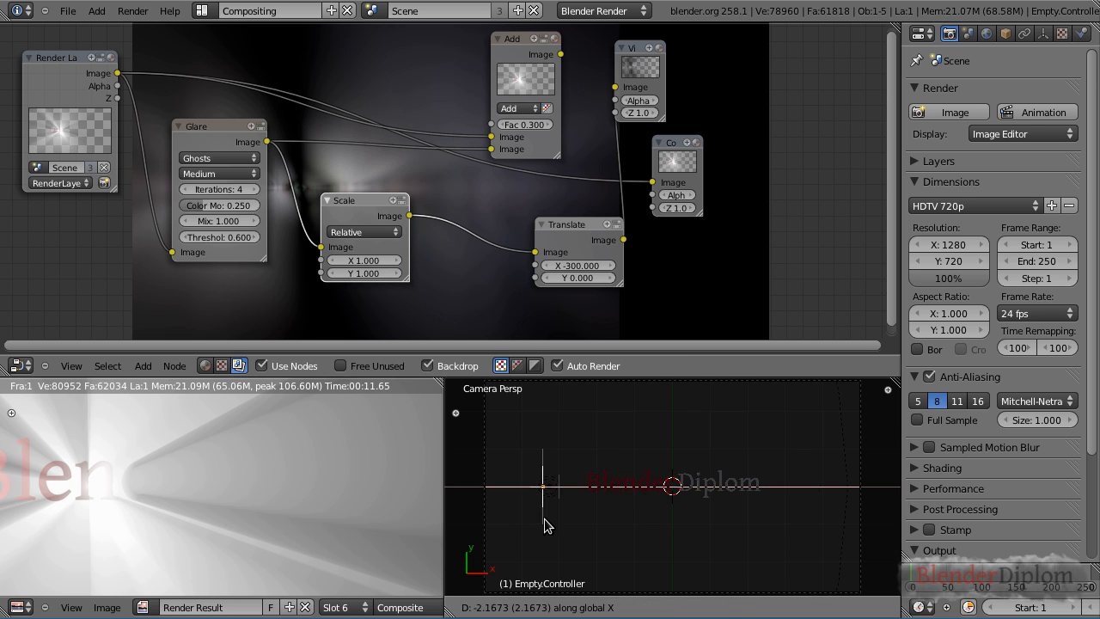
left_click(494, 520)
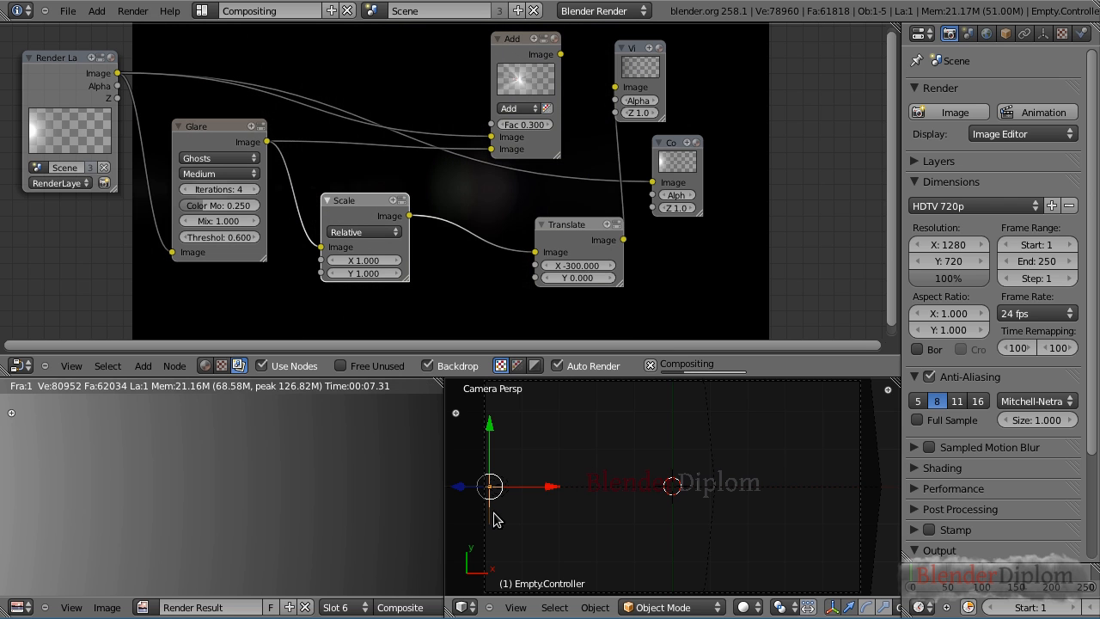
key("g")
key("x")
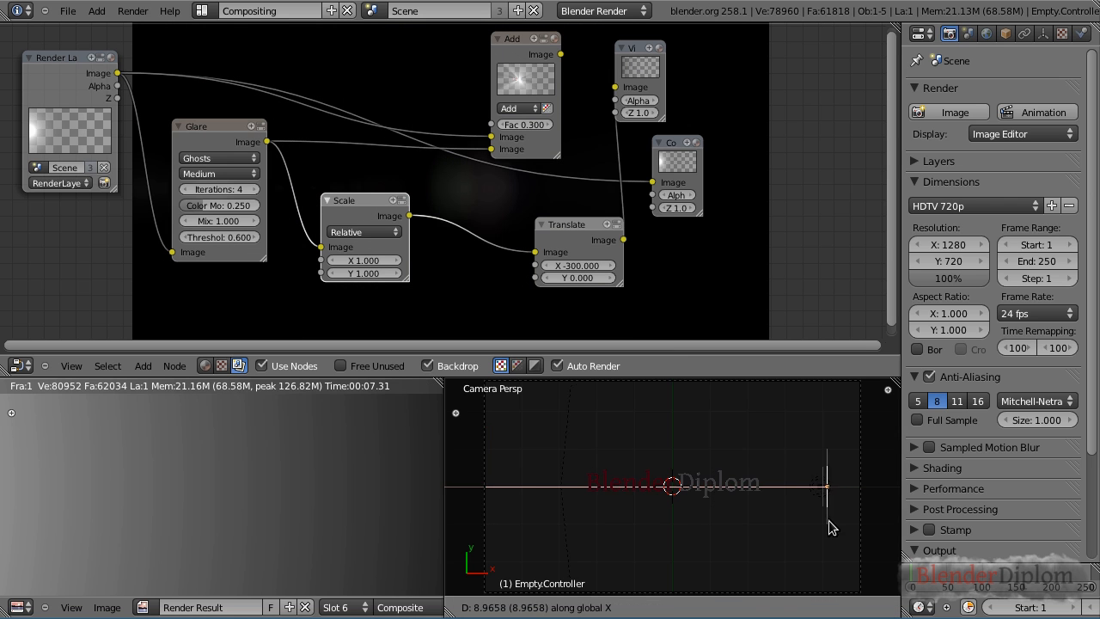
left_click(862, 531)
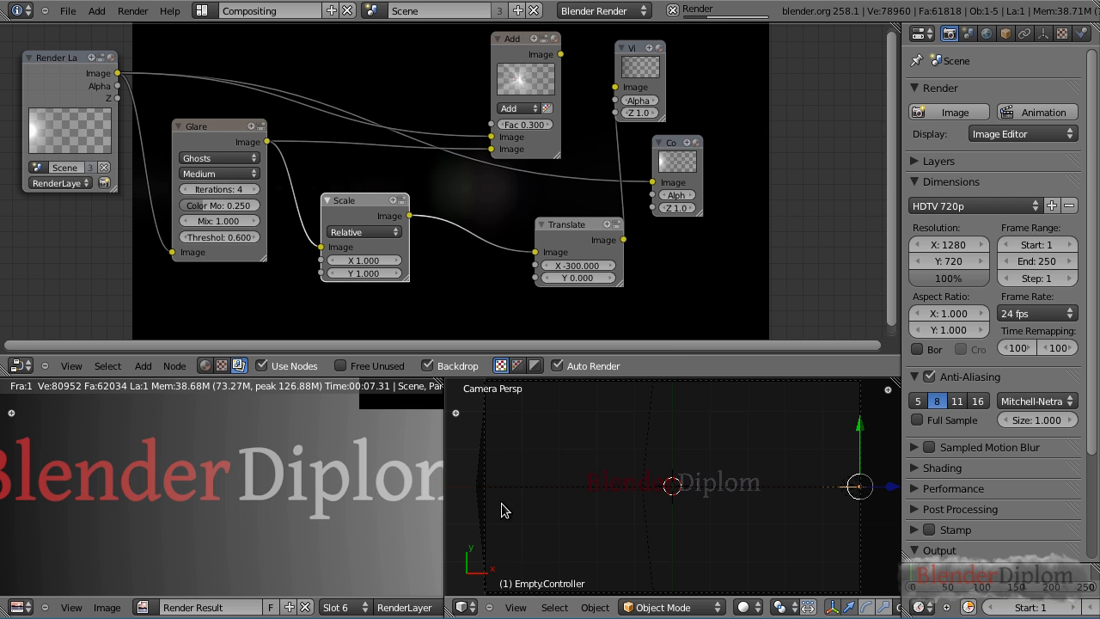
Return Empty.Controller along the X axis to the middle of the word Blender
key("g")
key("x")
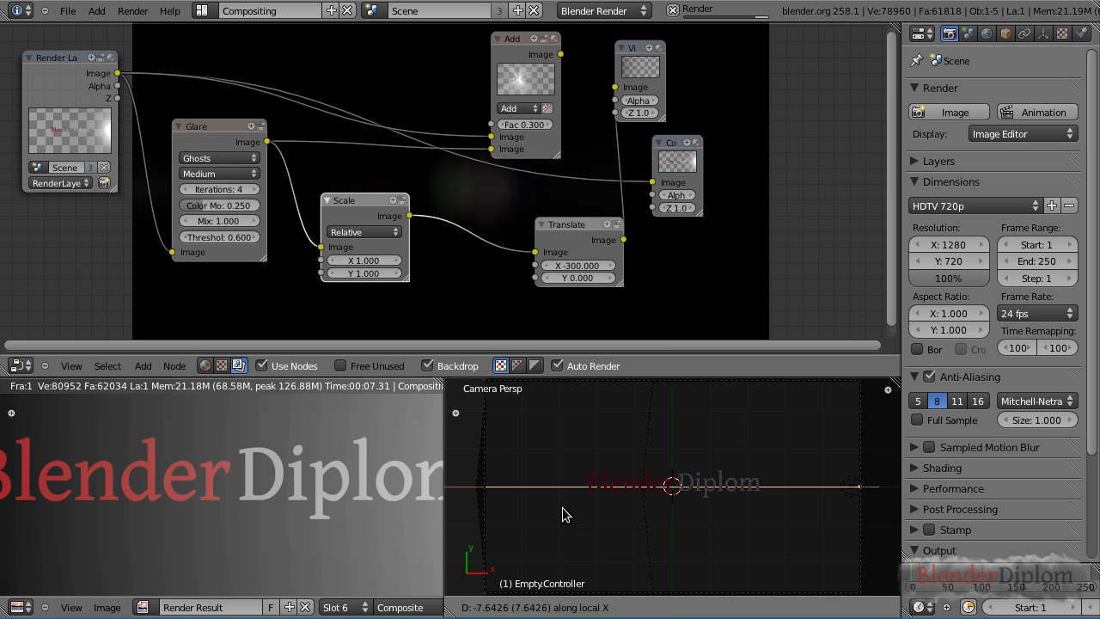
left_click(568, 519)
key("g")
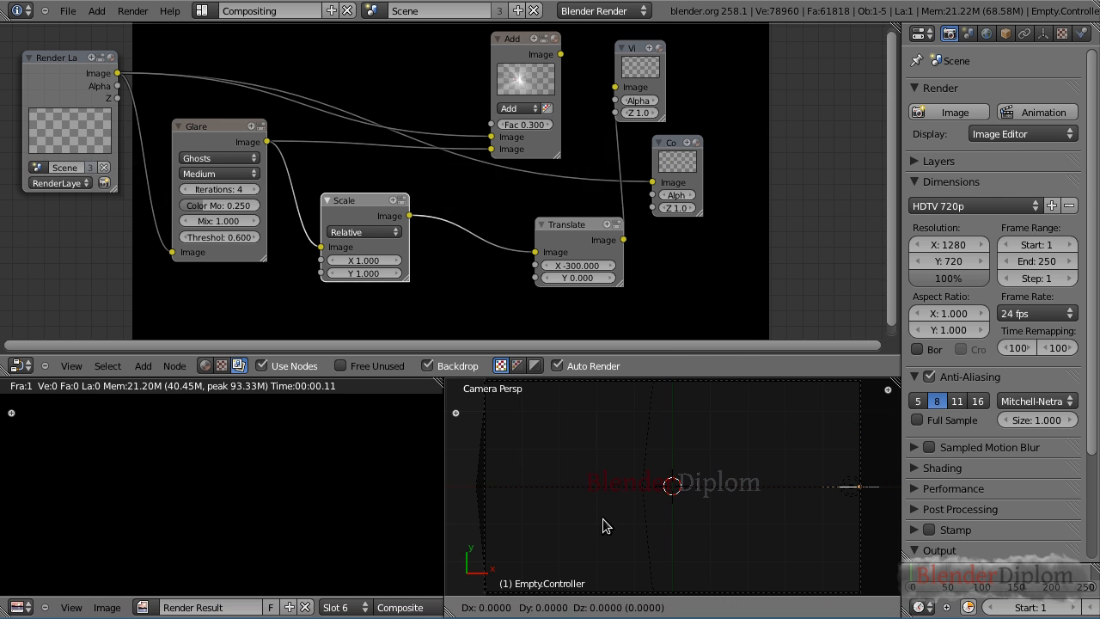
key("x")
right_click(811, 518)
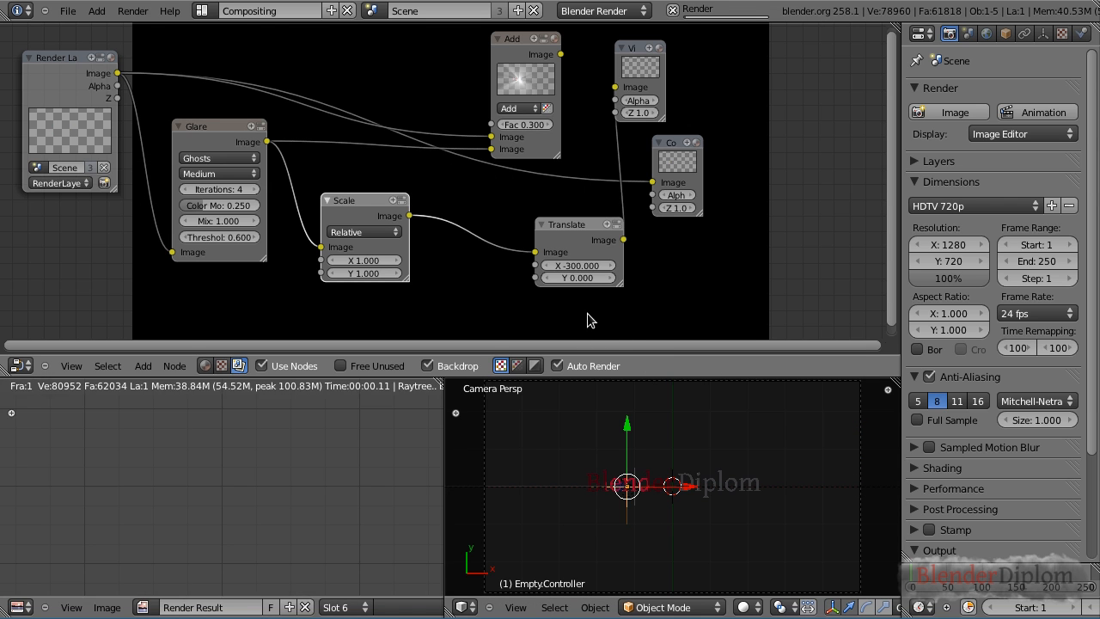
Set the Scale node's X and Y factors to 1.5
left_click(354, 261)
type("1.5")
key("Return")
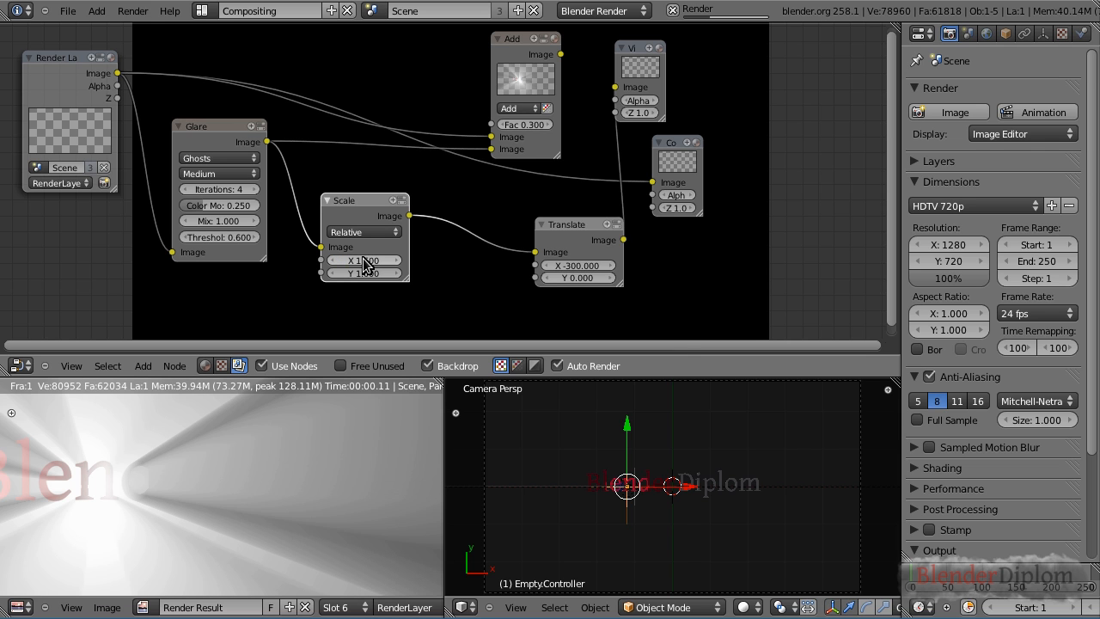
left_click(368, 273)
type("1.5")
key("Return")
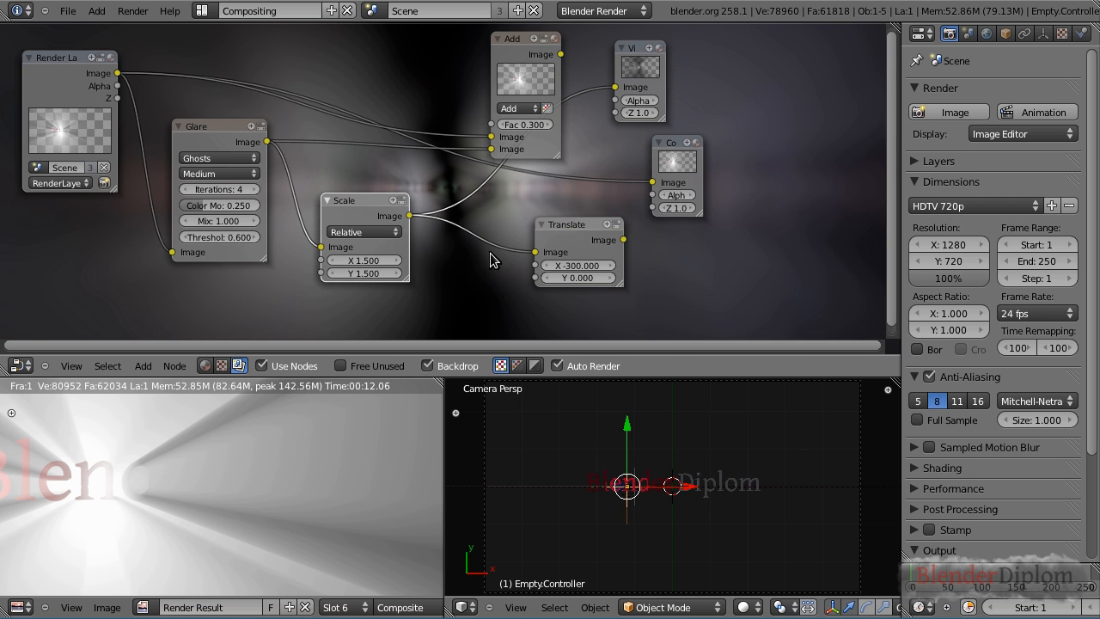
Preview the Translate node in the Viewer, re-render the frame and shrink the backdrop to show the whole image
left_click(578, 232, "ctrl+shift")
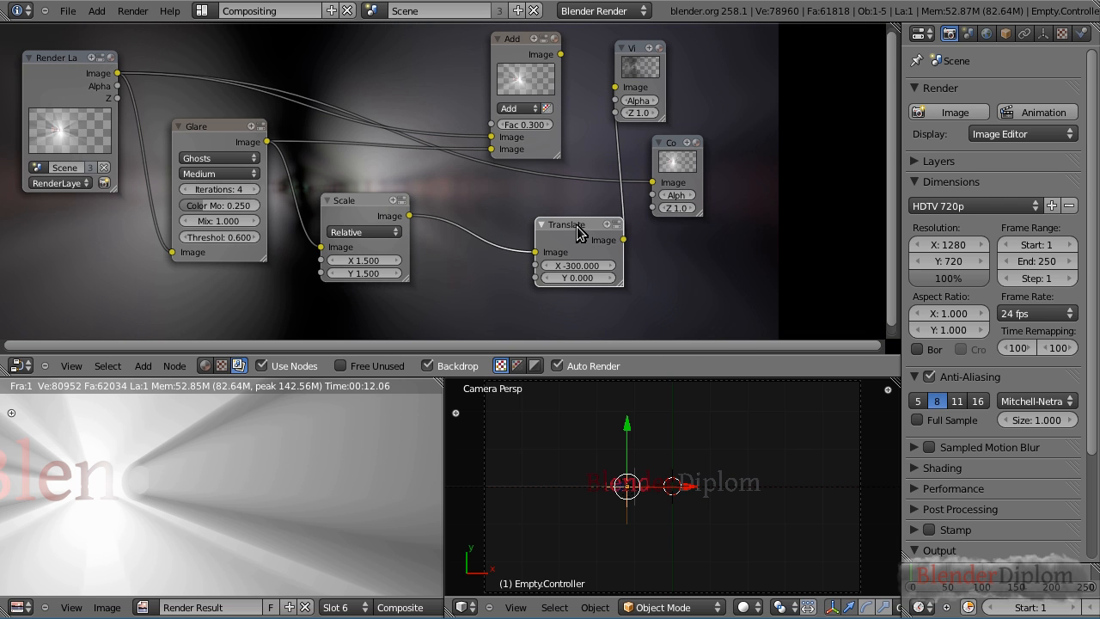
left_click_drag(570, 227, 555, 223)
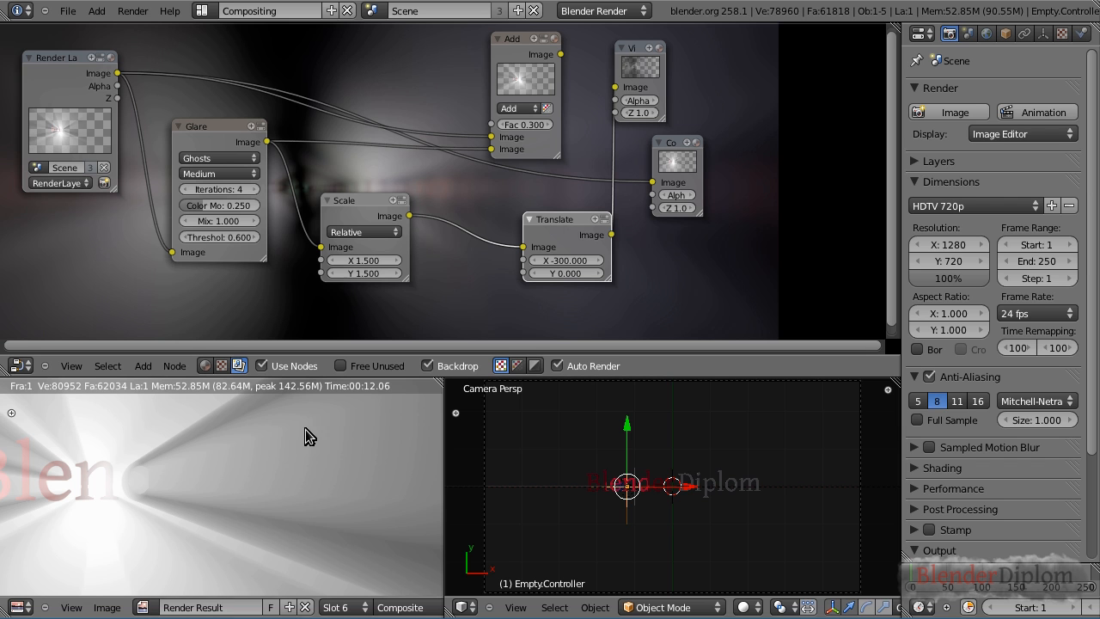
key("F12")
key("v")
key("v")
key("v")
key("v")
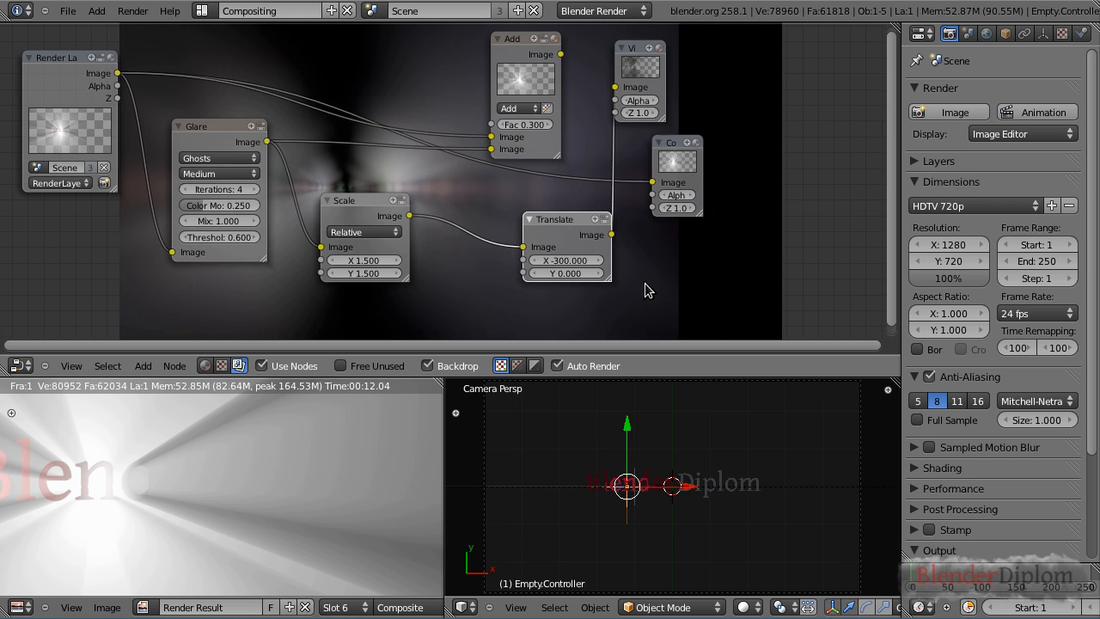
Compare the outputs of the Scale, Glare and Translate nodes in the Viewer
left_click(361, 206, "ctrl+shift")
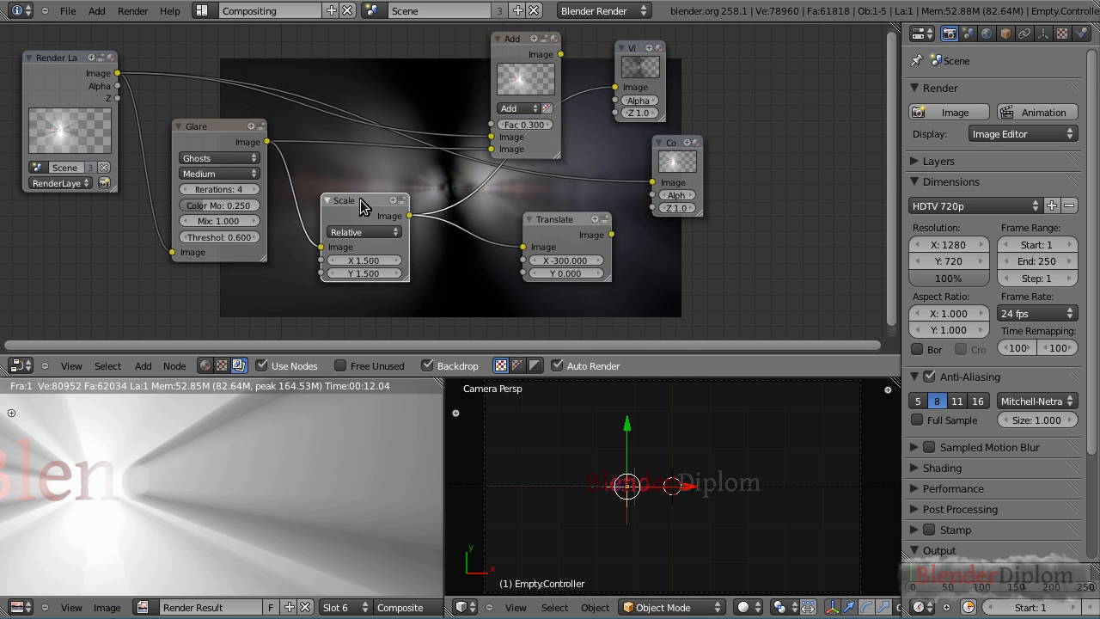
left_click(362, 232)
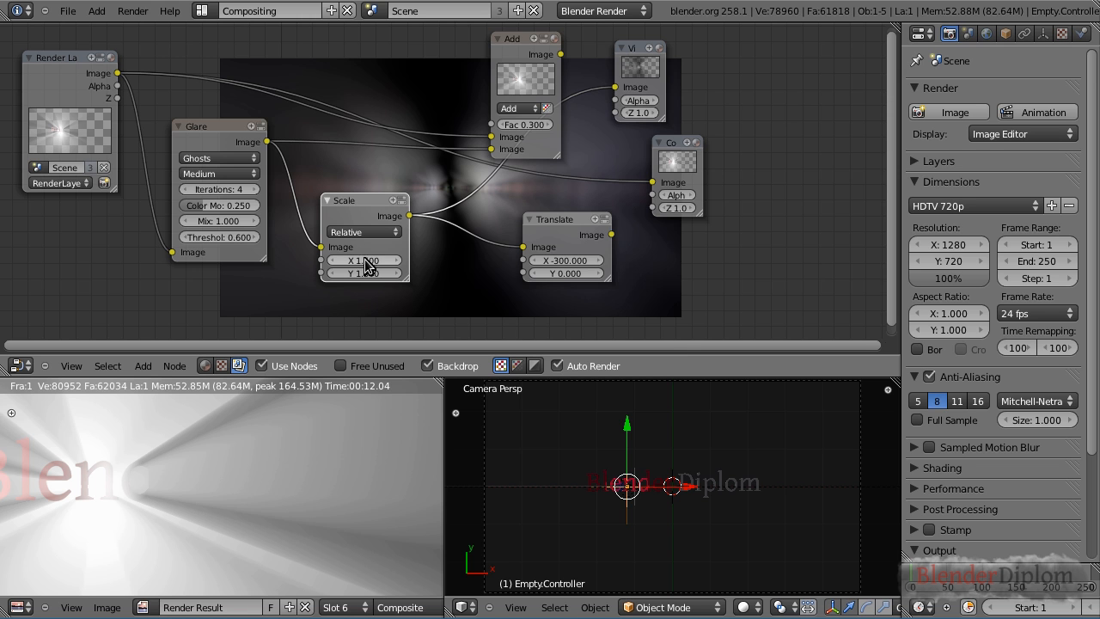
left_click(202, 130, "ctrl+shift")
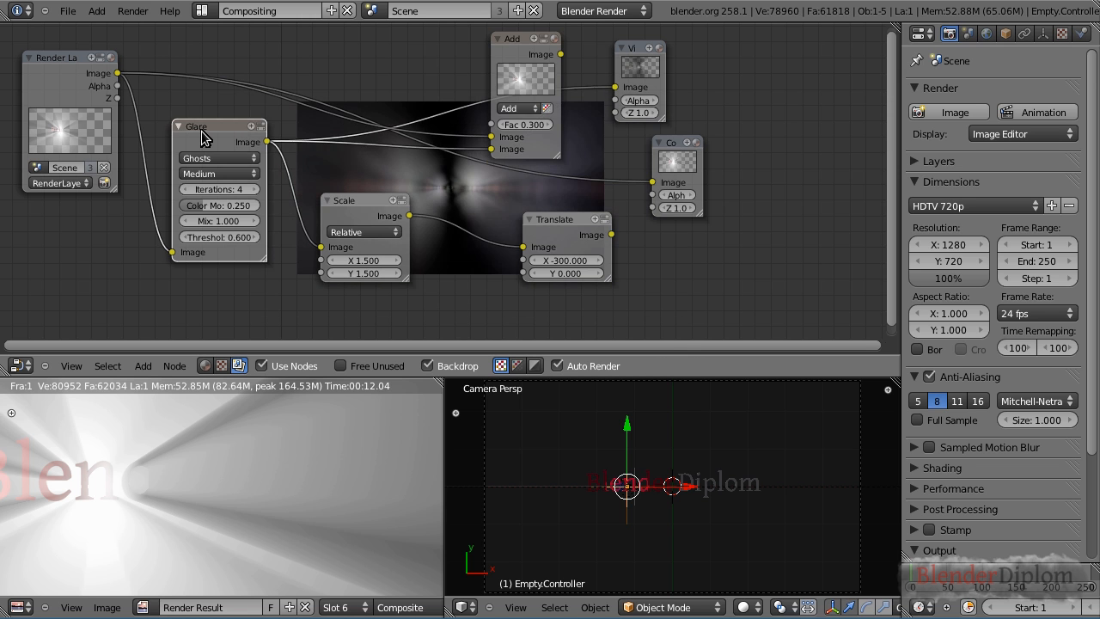
left_click(361, 206, "ctrl+shift")
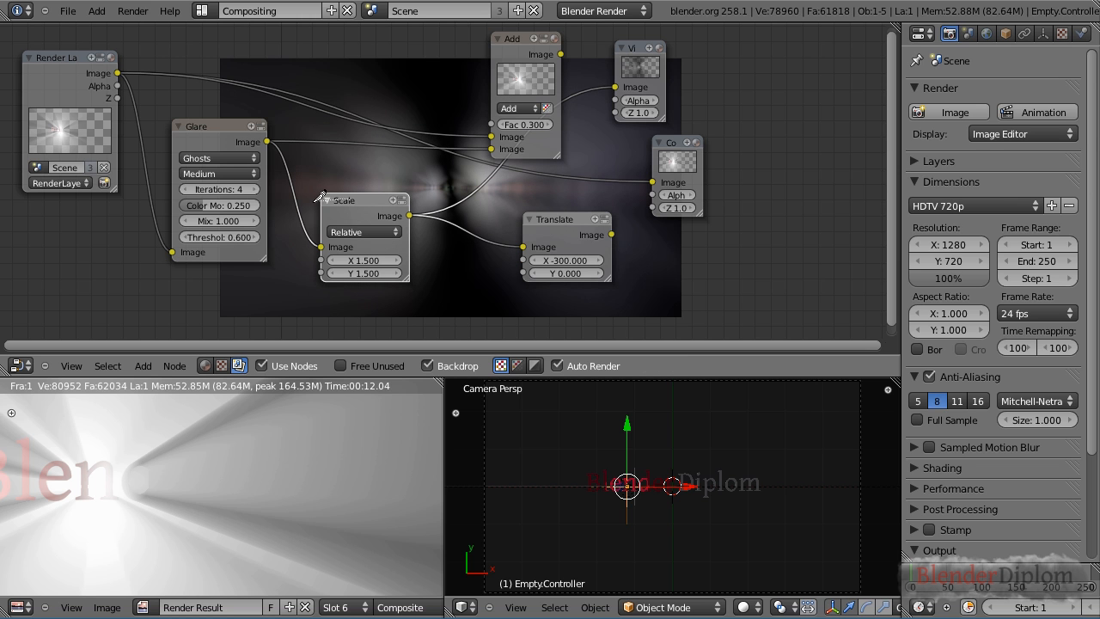
left_click(559, 225, "ctrl+shift")
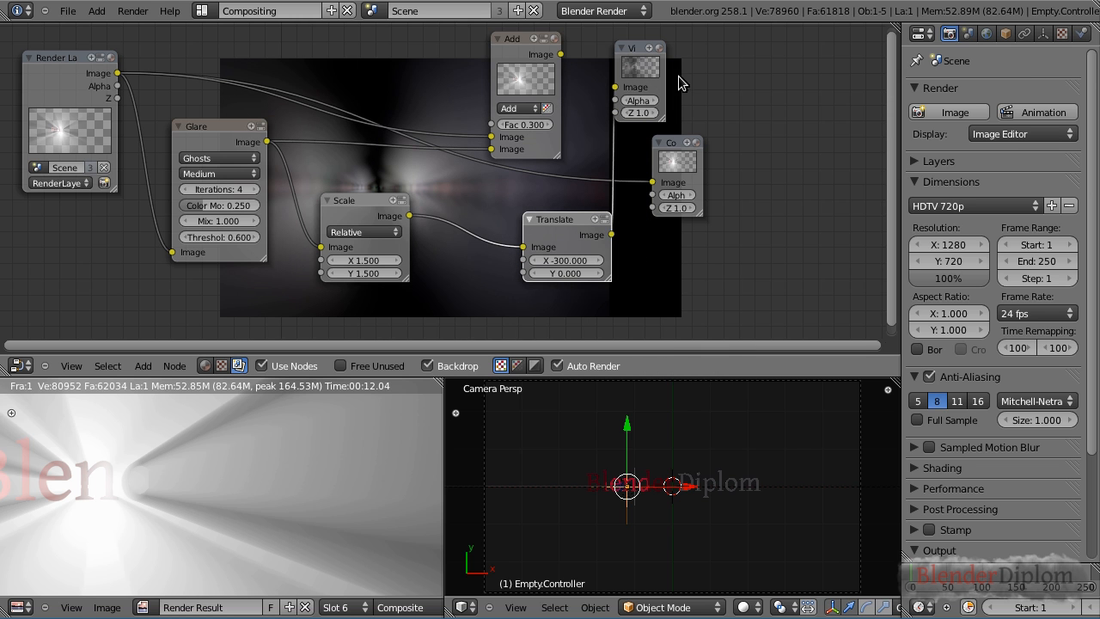
Rearrange the nodes and connect Translate to the Add node's second image input in place of Glare, previewing Add in the Viewer
left_click_drag(641, 50, 859, 79)
left_click_drag(522, 39, 637, 50)
left_click_drag(554, 221, 479, 195)
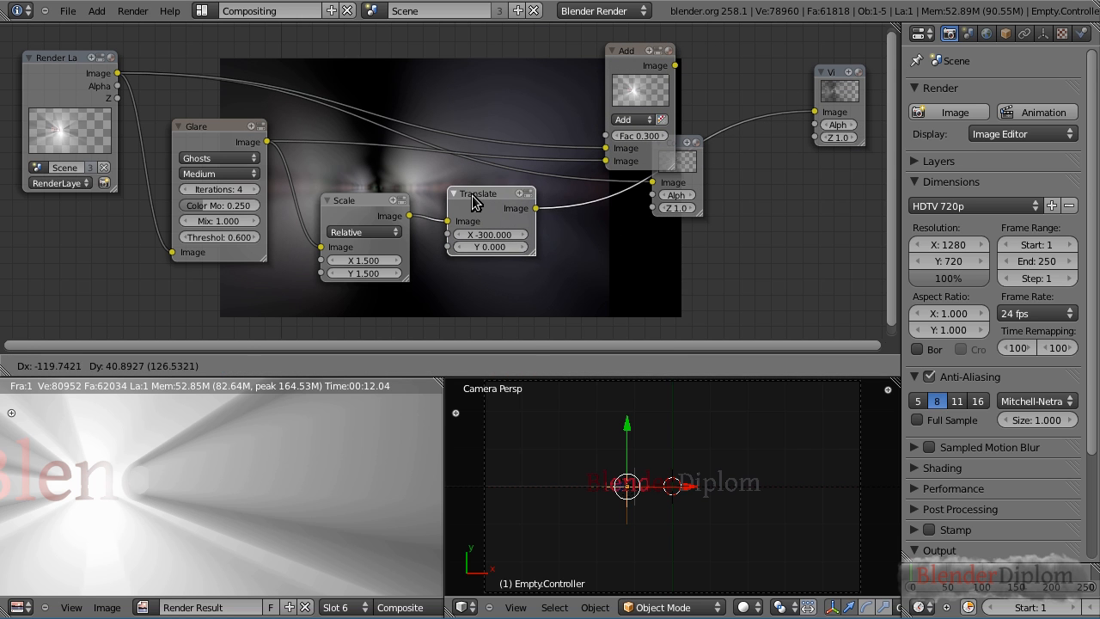
left_click_drag(383, 218, 368, 200)
left_click_drag(536, 208, 606, 161)
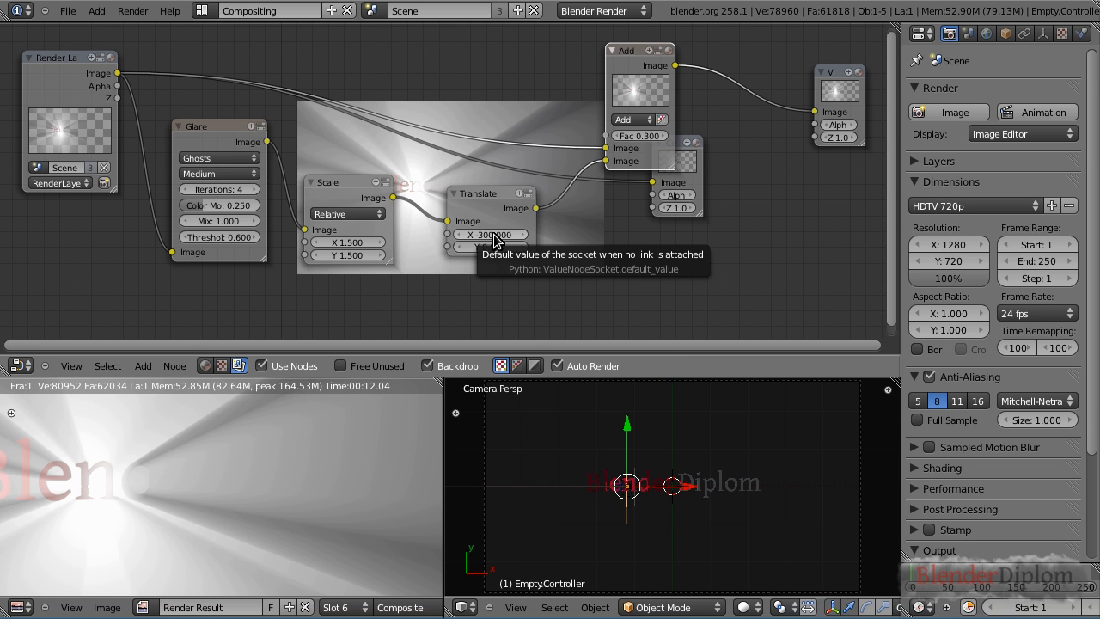
Shift the Scale and Translate nodes closer to Glare and add a single driver to Translate's X value
left_click_drag(344, 181, 324, 157)
left_click_drag(486, 198, 436, 170)
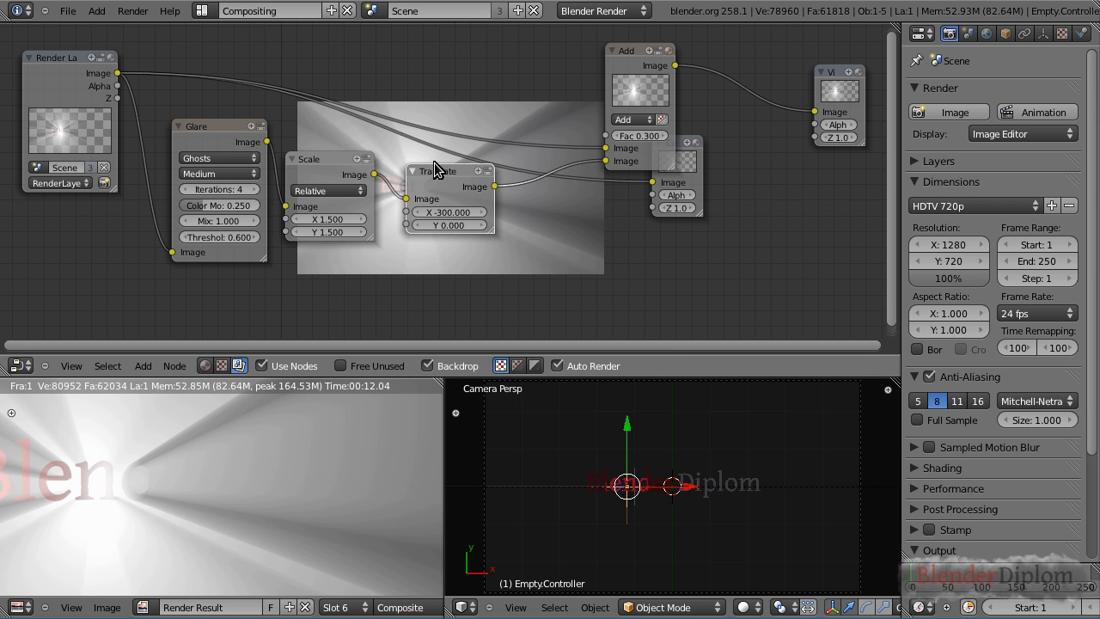
right_click(445, 218)
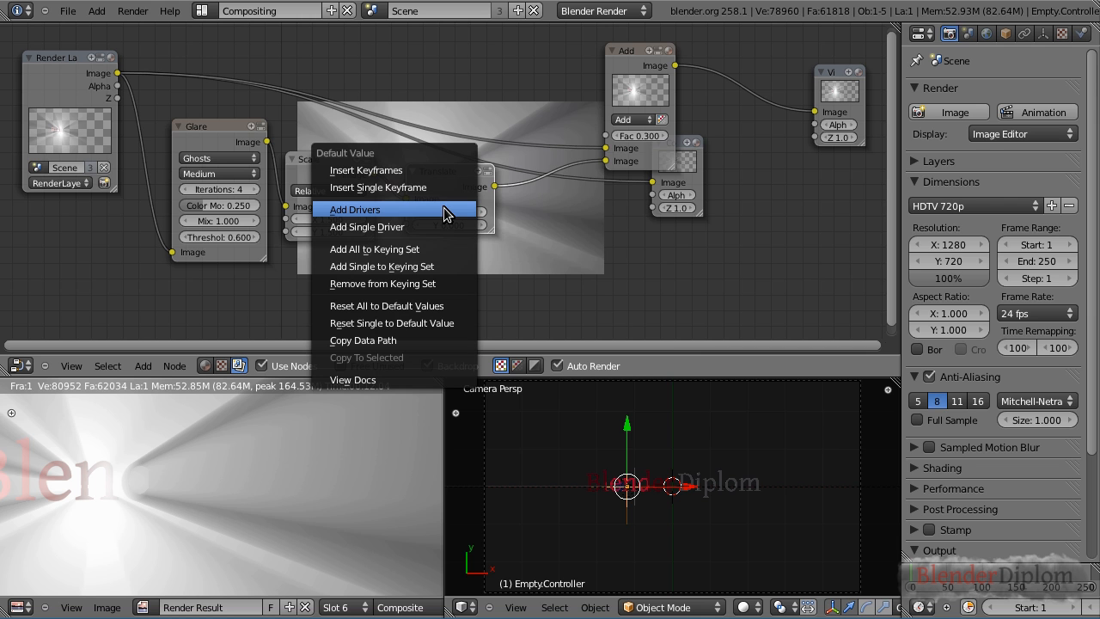
left_click(384, 226)
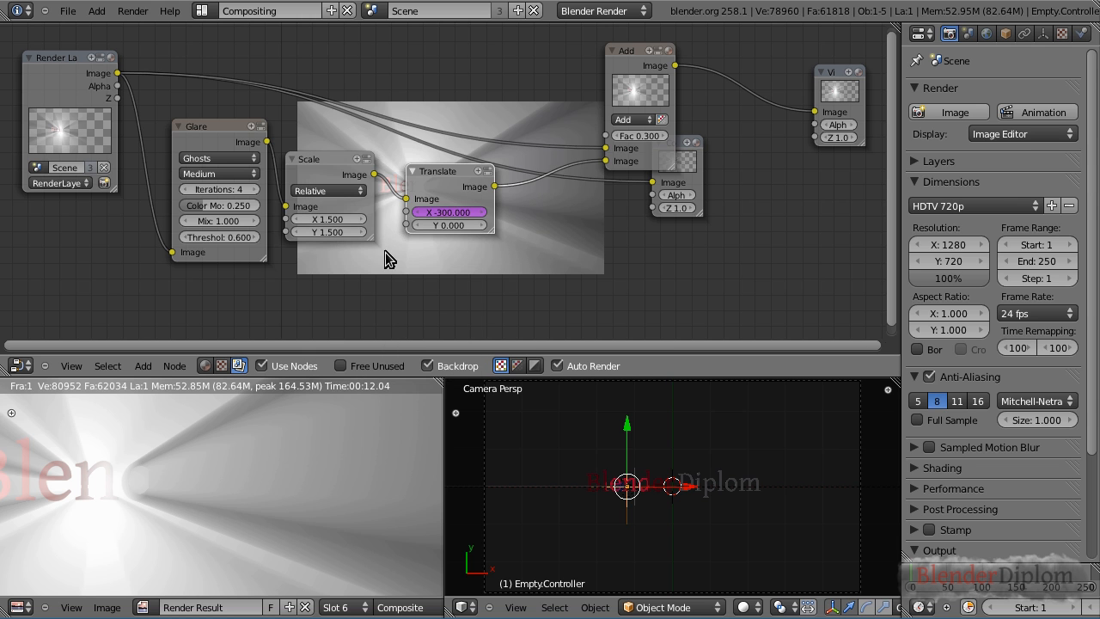
Split the node editor in two and turn its left part into a Graph Editor in Drivers mode
left_click_drag(3, 371, 415, 370)
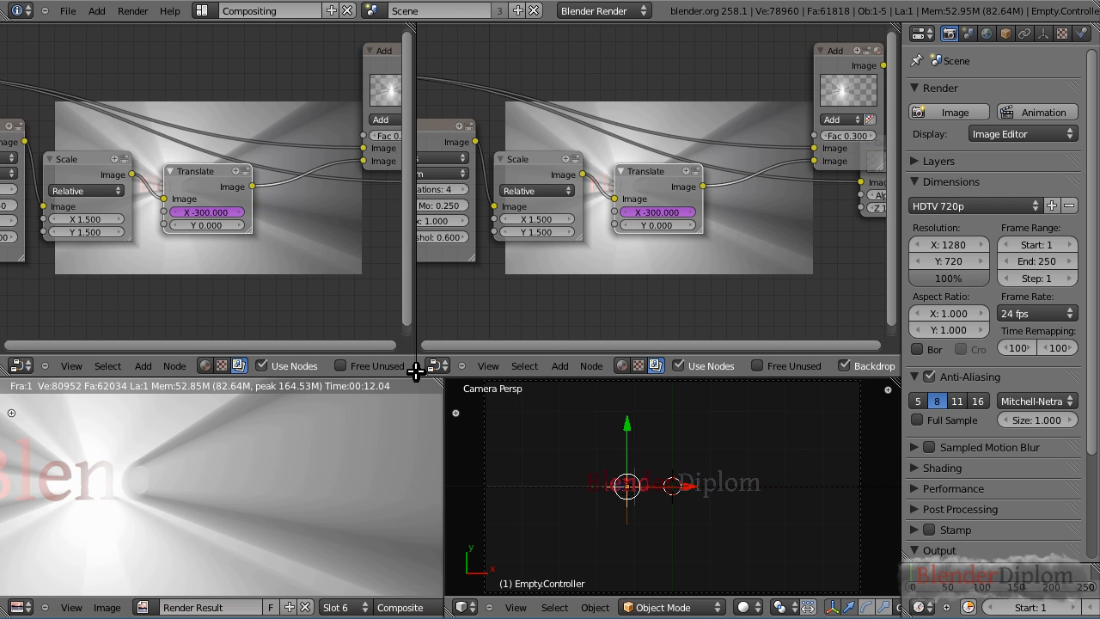
left_click(17, 366)
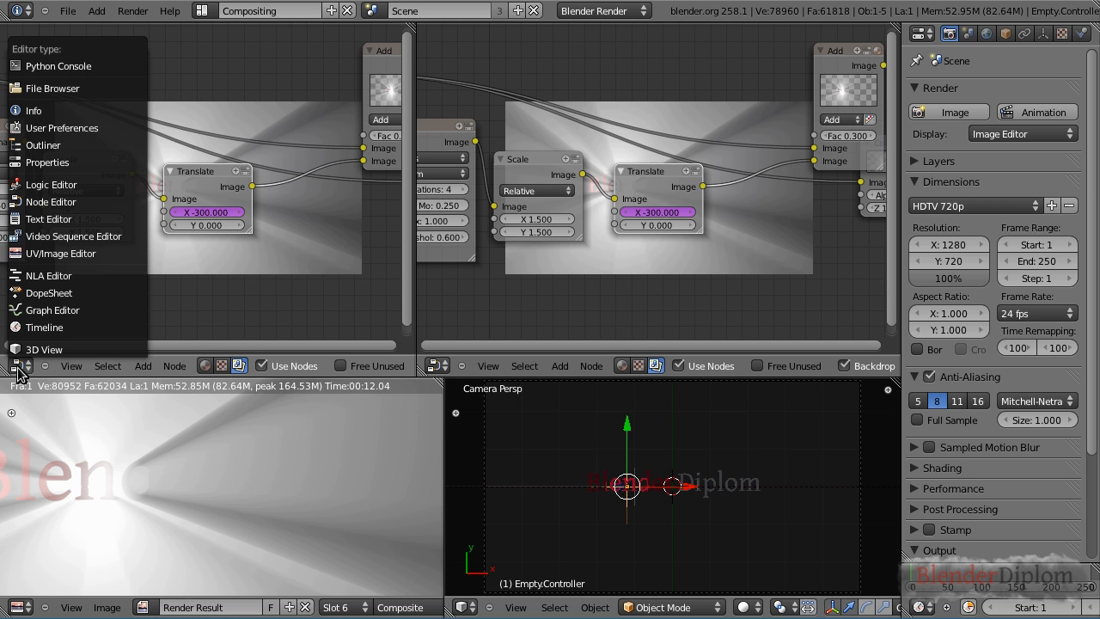
left_click(17, 368)
left_click(18, 368)
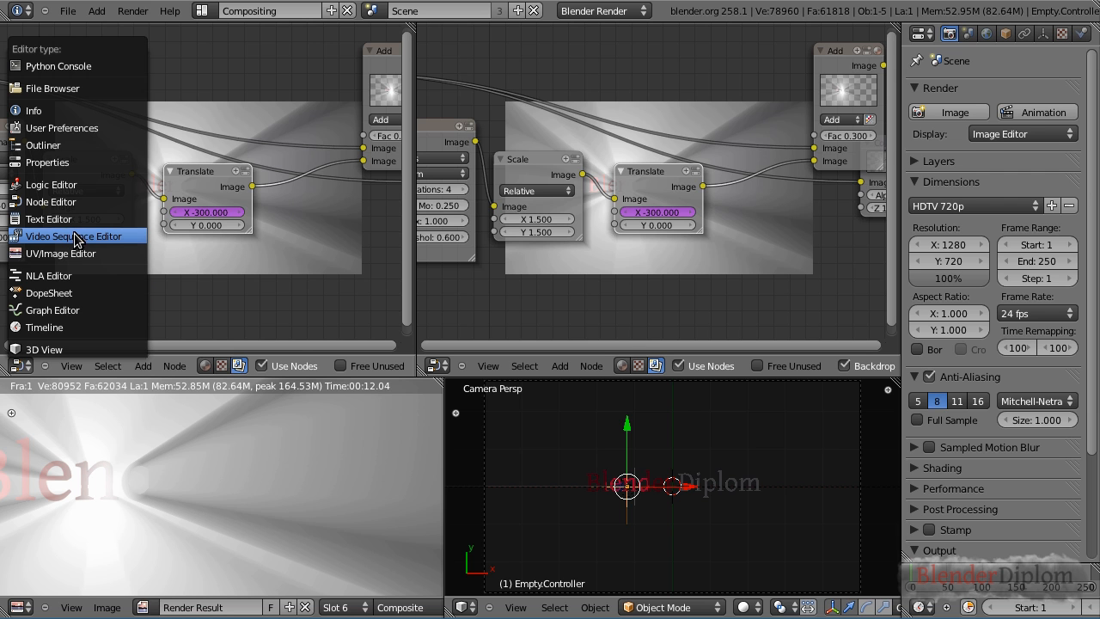
left_click(57, 196)
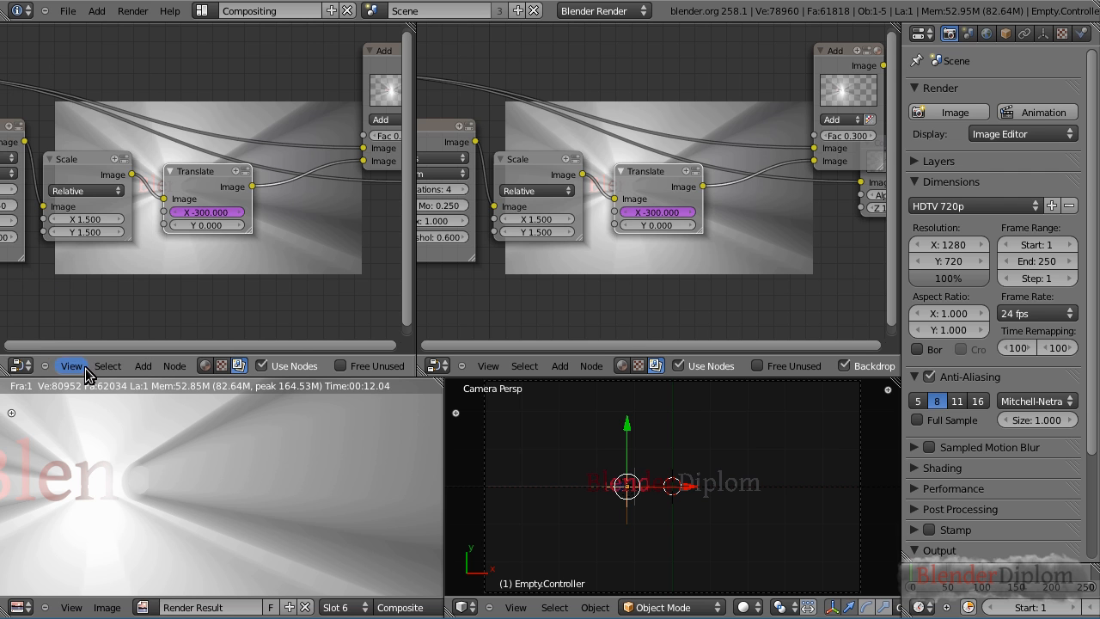
left_click(21, 365)
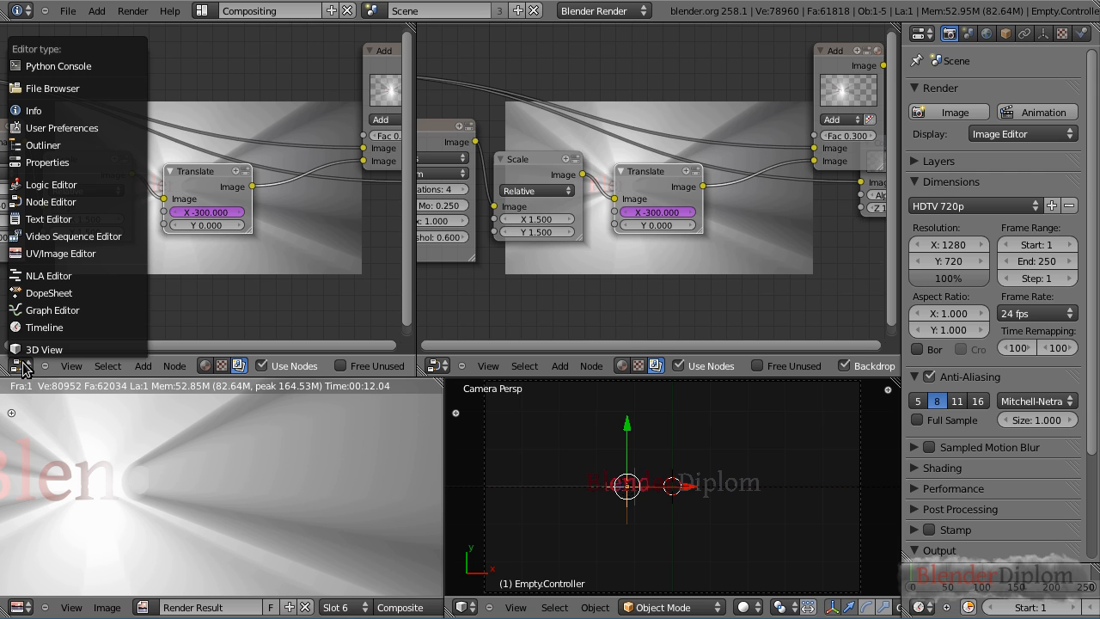
left_click(30, 310)
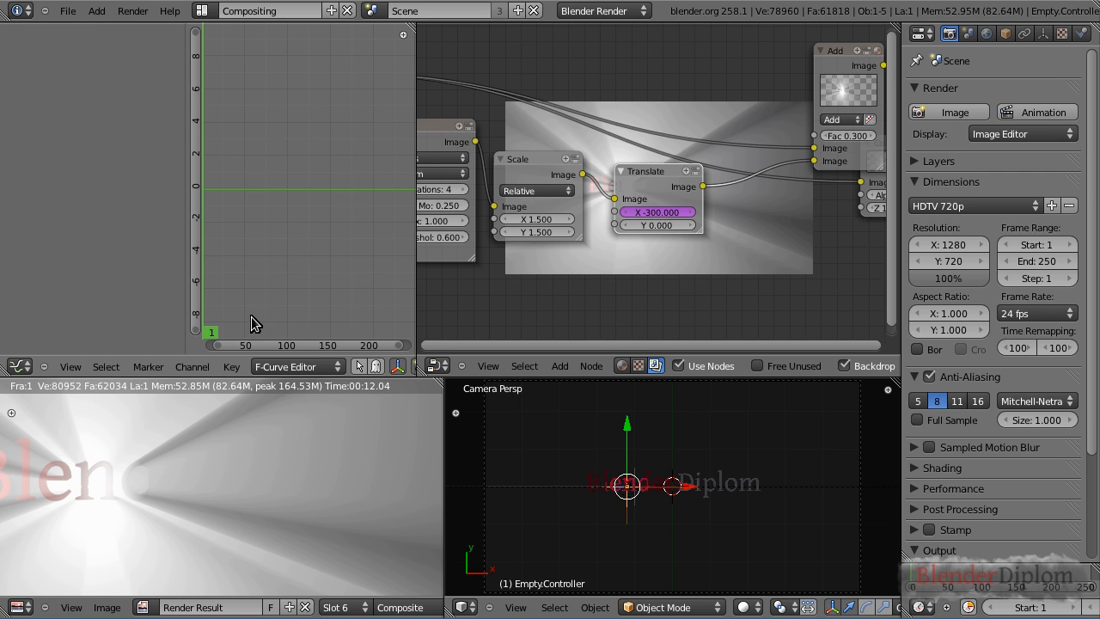
left_click(309, 367)
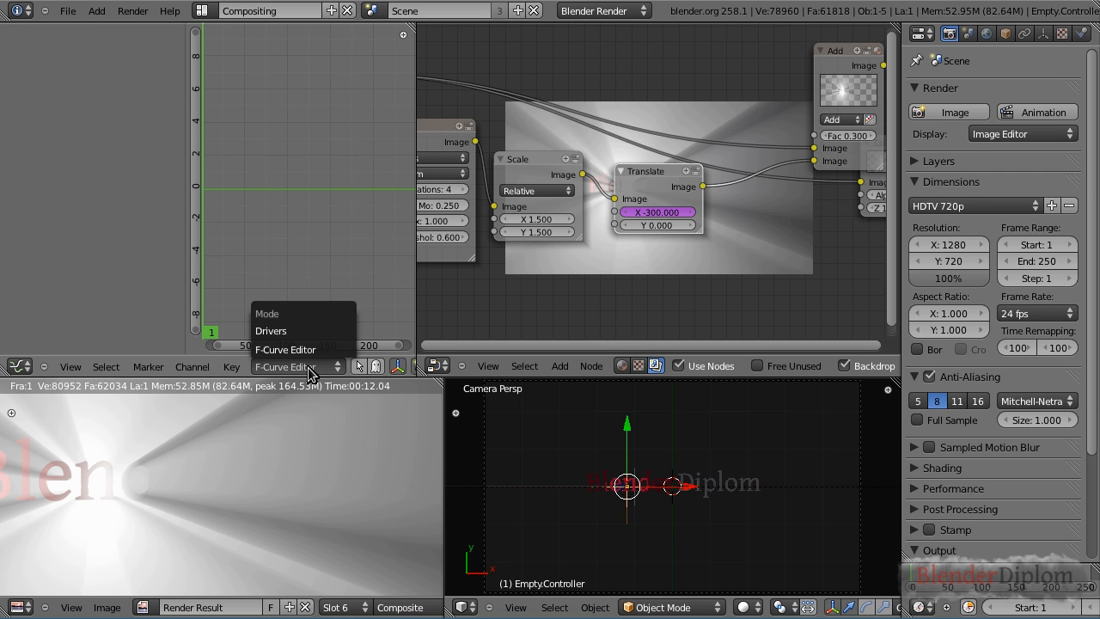
left_click(276, 331)
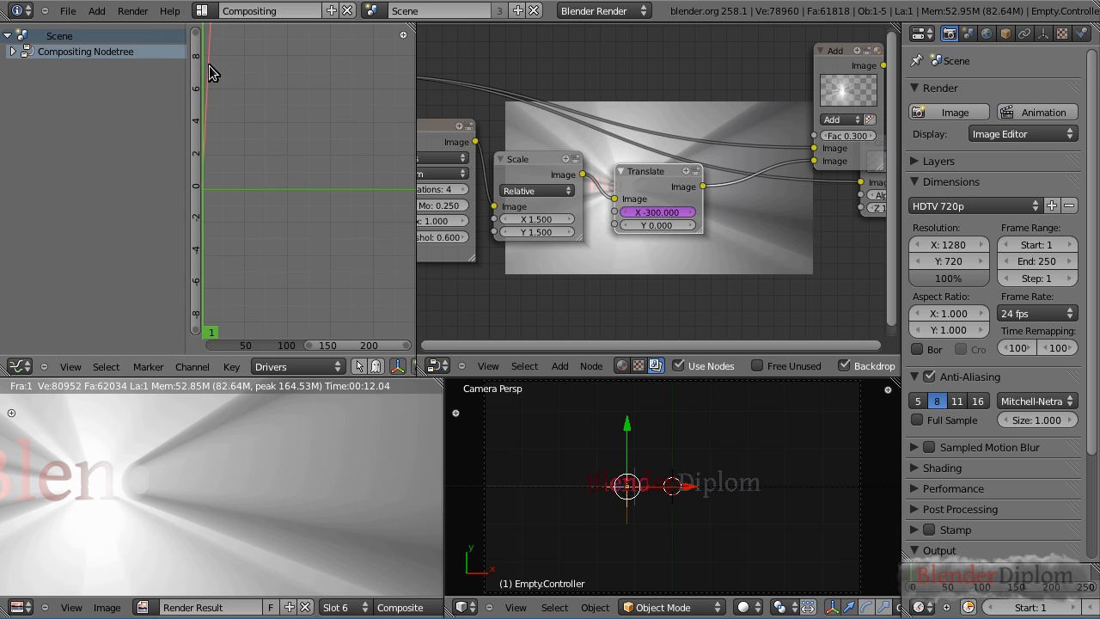
Expand Compositing Nodetree in the driver channels, frame the curve and display the driver settings of the Translate node's X value
key("Home")
left_click(12, 51)
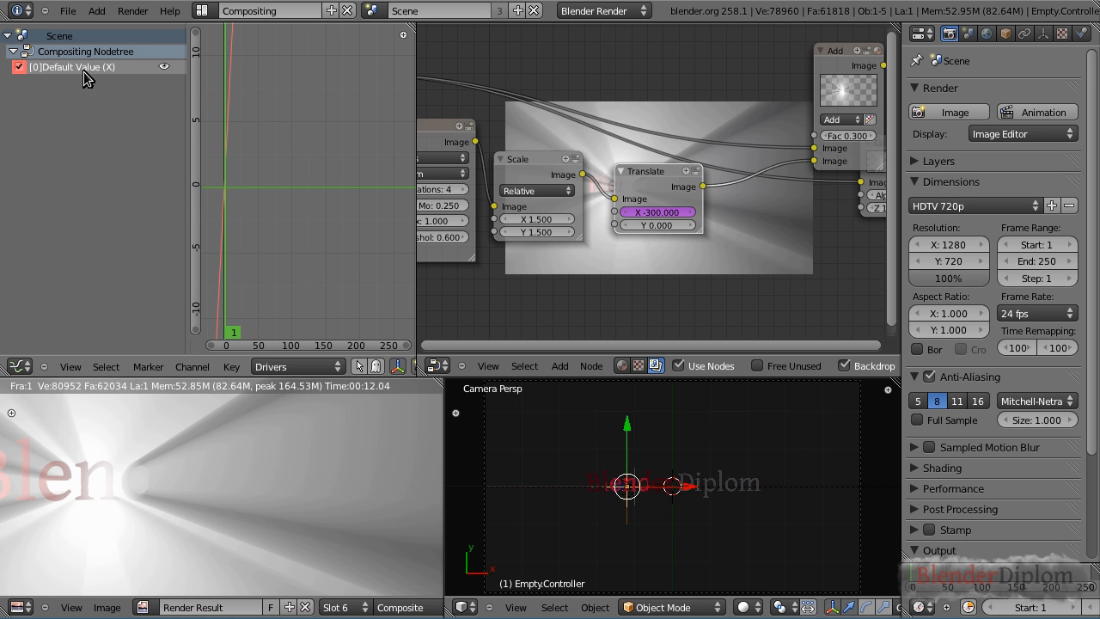
left_click(403, 36)
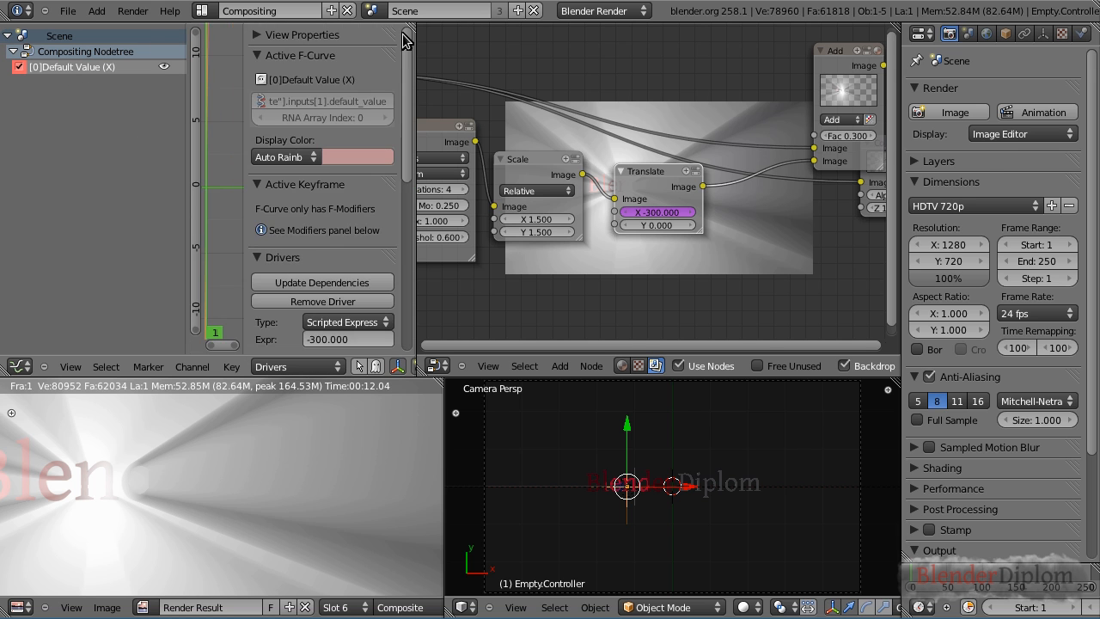
left_click_drag(411, 84, 409, 212)
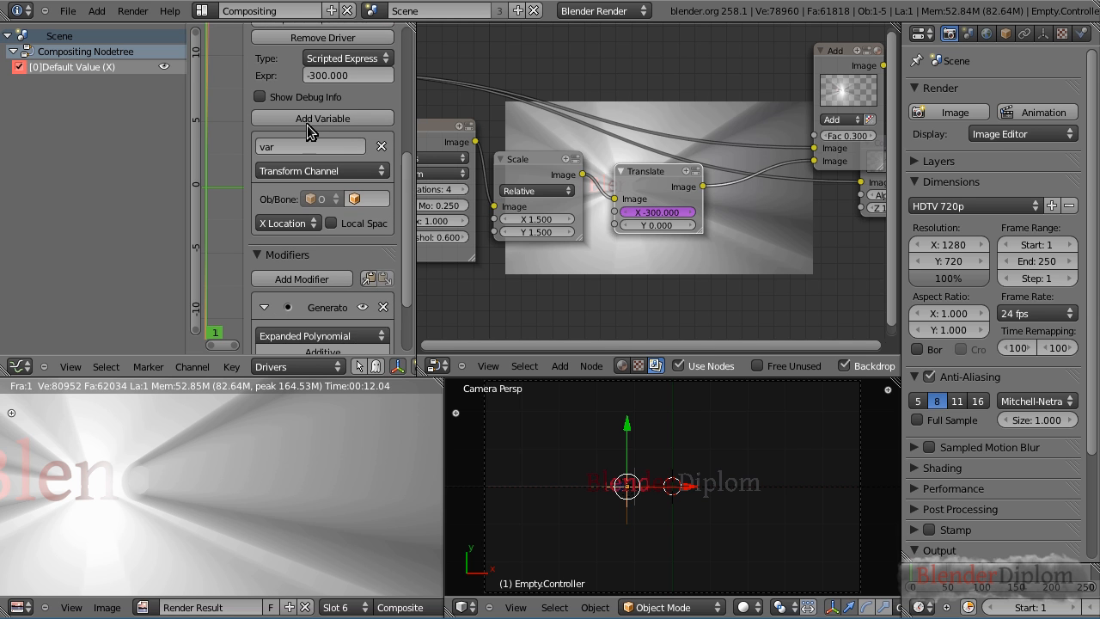
left_click(286, 148)
left_click(364, 75)
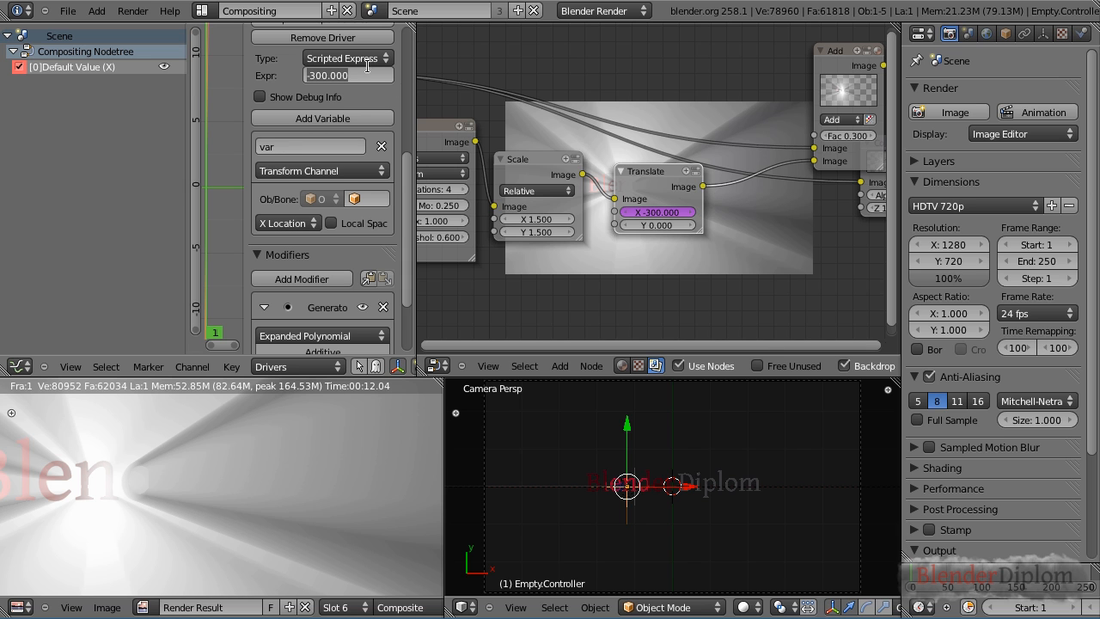
left_click(652, 175)
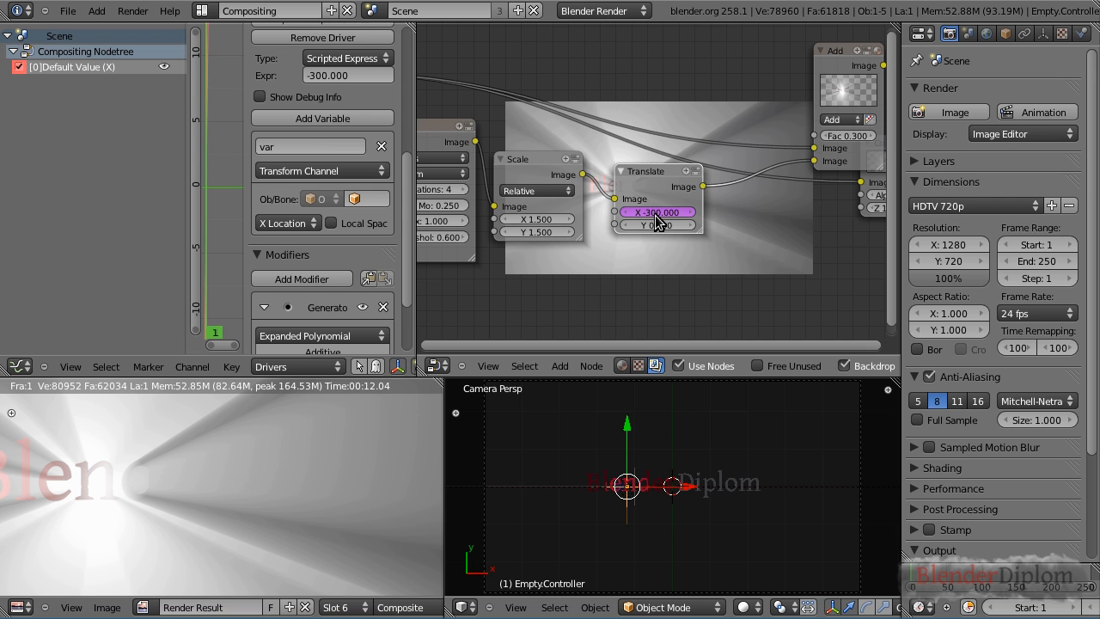
scroll(408, 213, "up", 2)
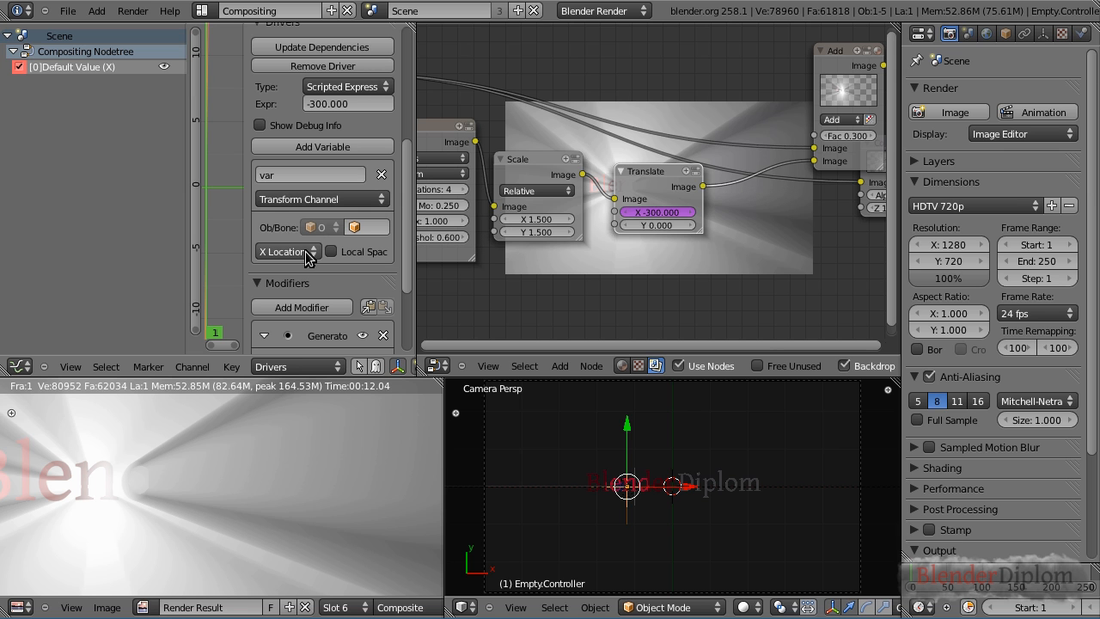
Assign Empty.Controller as the object of the driver variable and set the driver expression to var
left_click(352, 229)
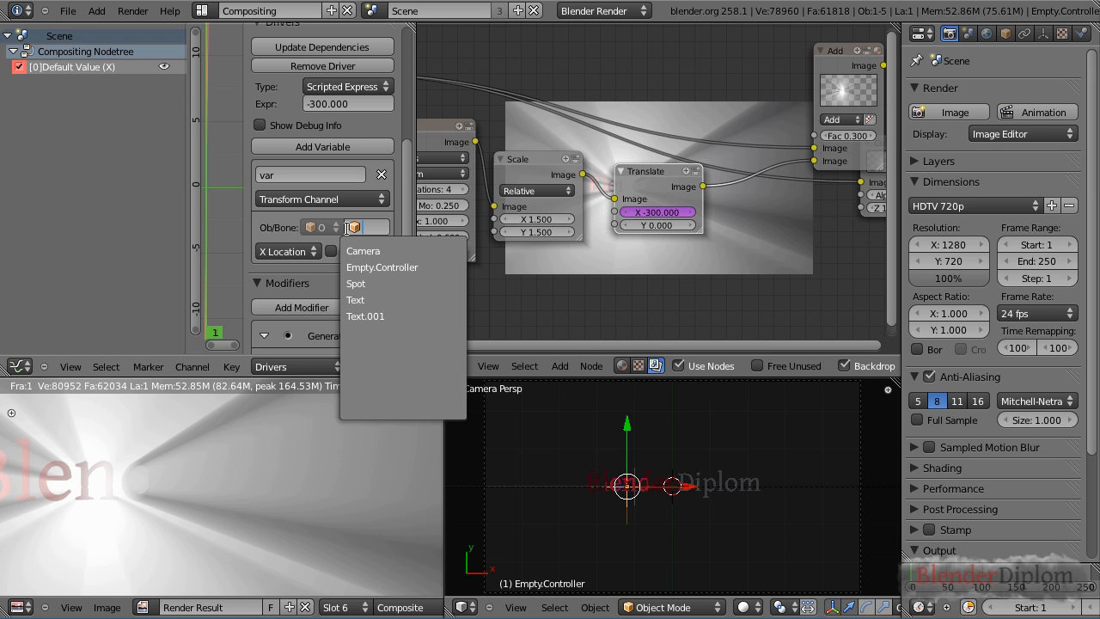
left_click(378, 267)
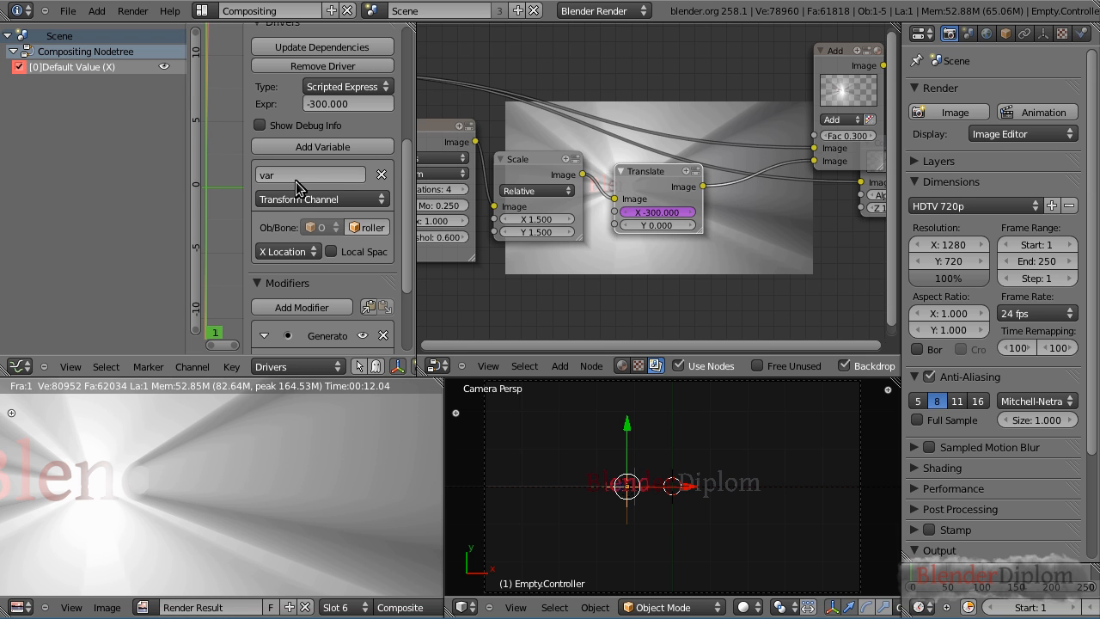
left_click(266, 174)
left_click(350, 106)
double_click(324, 104)
left_click_drag(343, 102, 354, 107)
type("var")
key("Return")
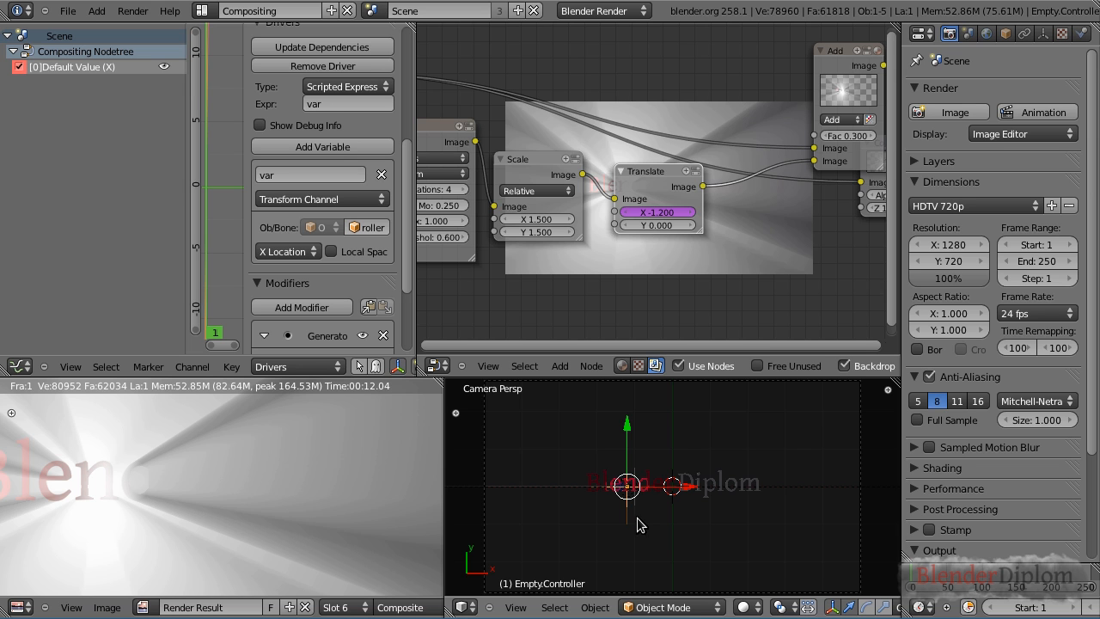
Move Empty.Controller along X to about -4.96, at the left edge of the camera frame, and re-render
key("g")
key("x")
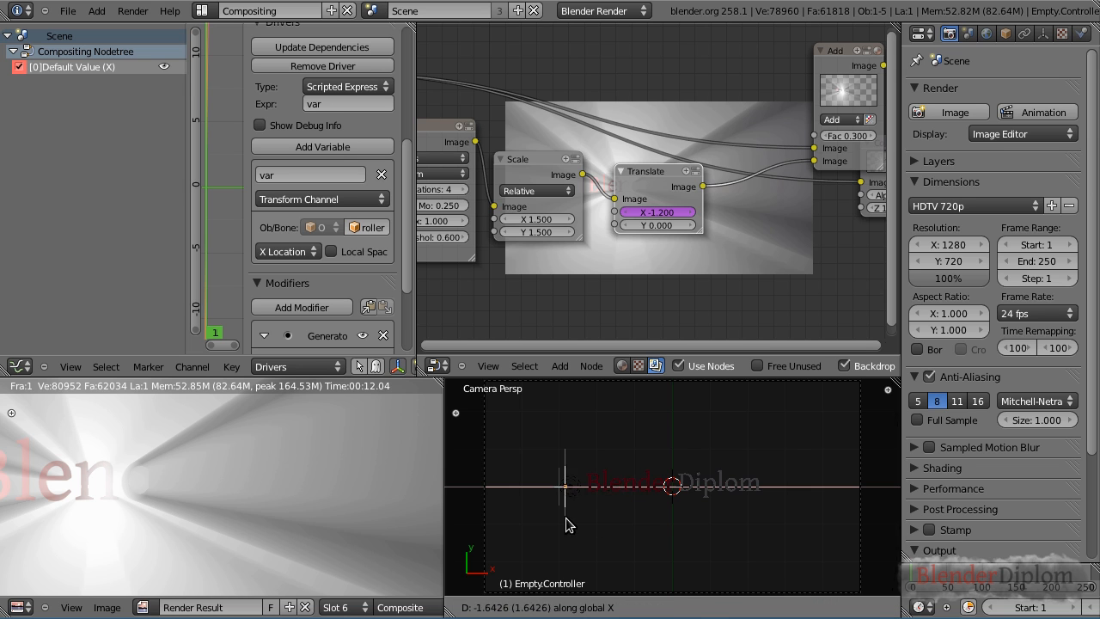
left_click(487, 525)
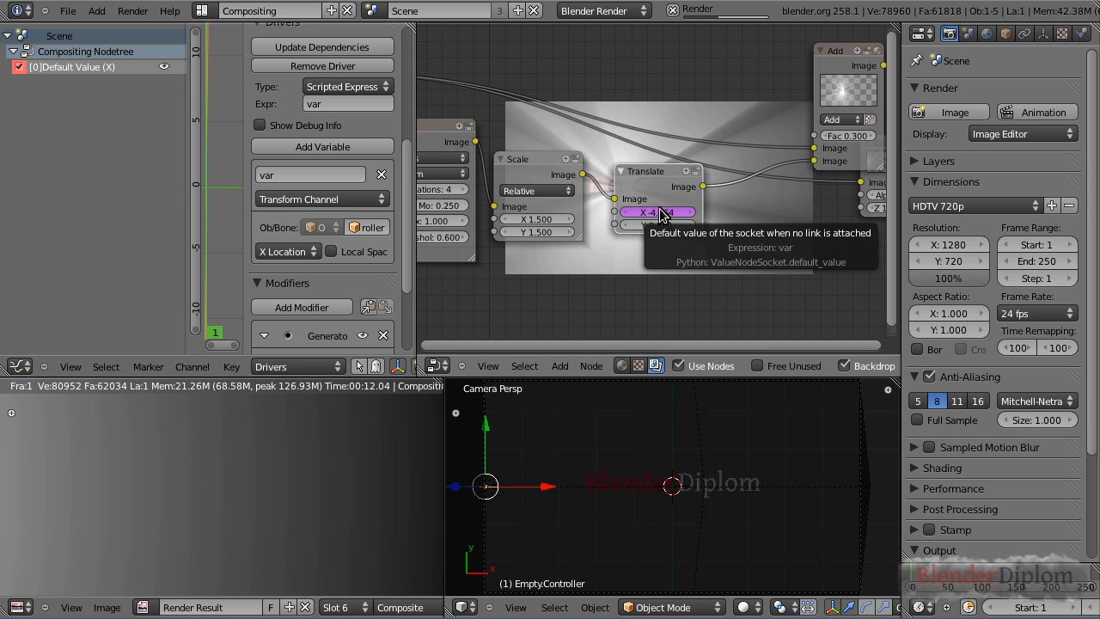
Set the driver expression to var/5 and move Empty.Controller along X back behind the word Blender, re-rendering the frame
left_click(325, 103)
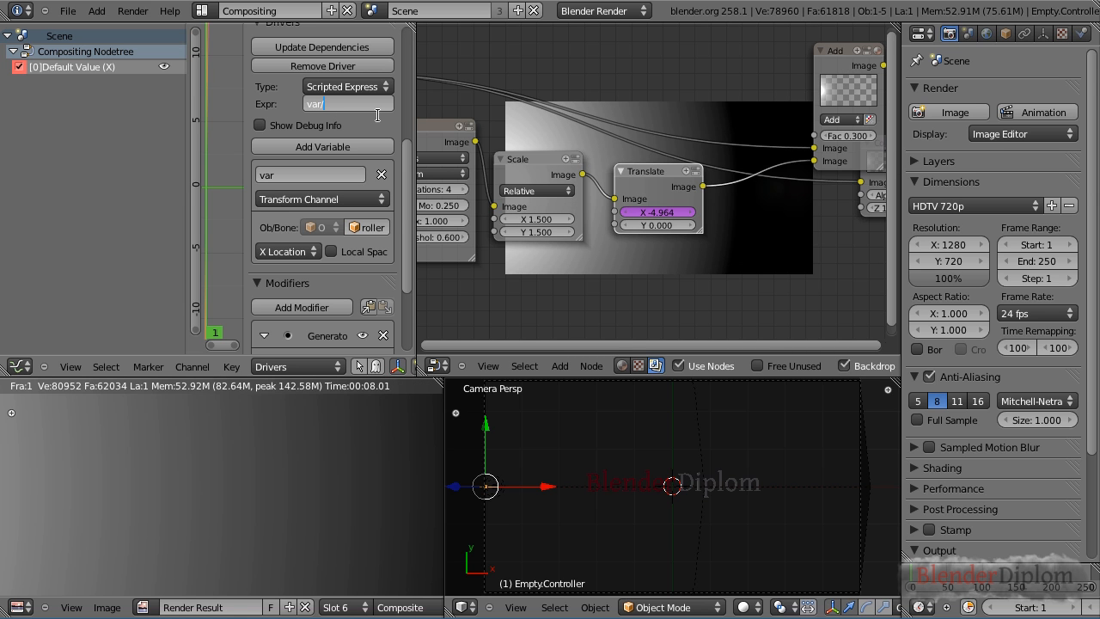
key("Return")
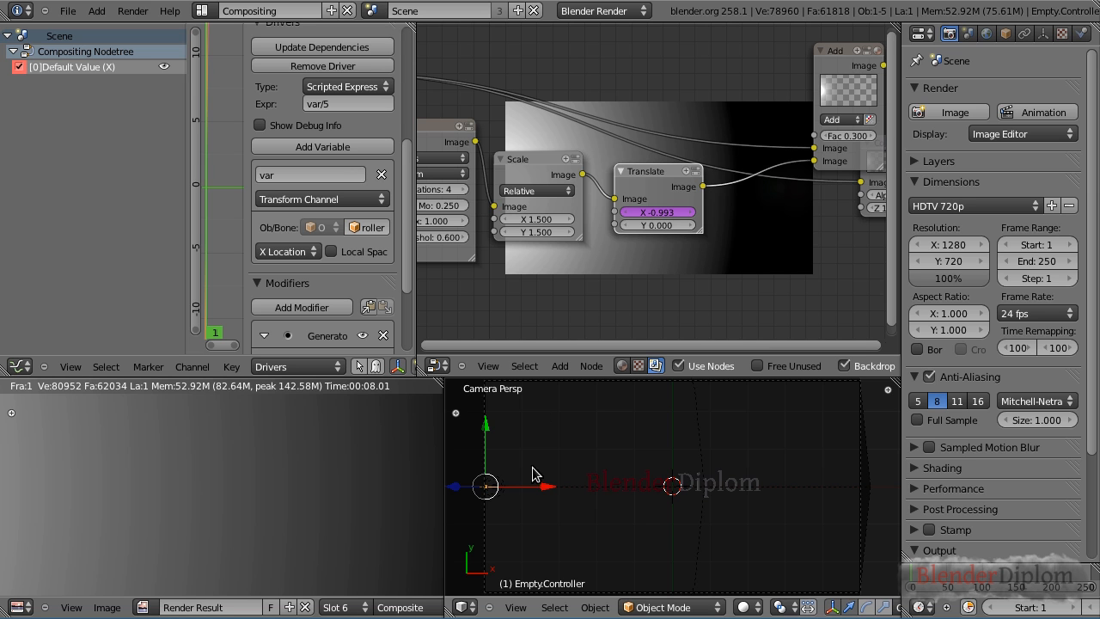
key("g")
key("x")
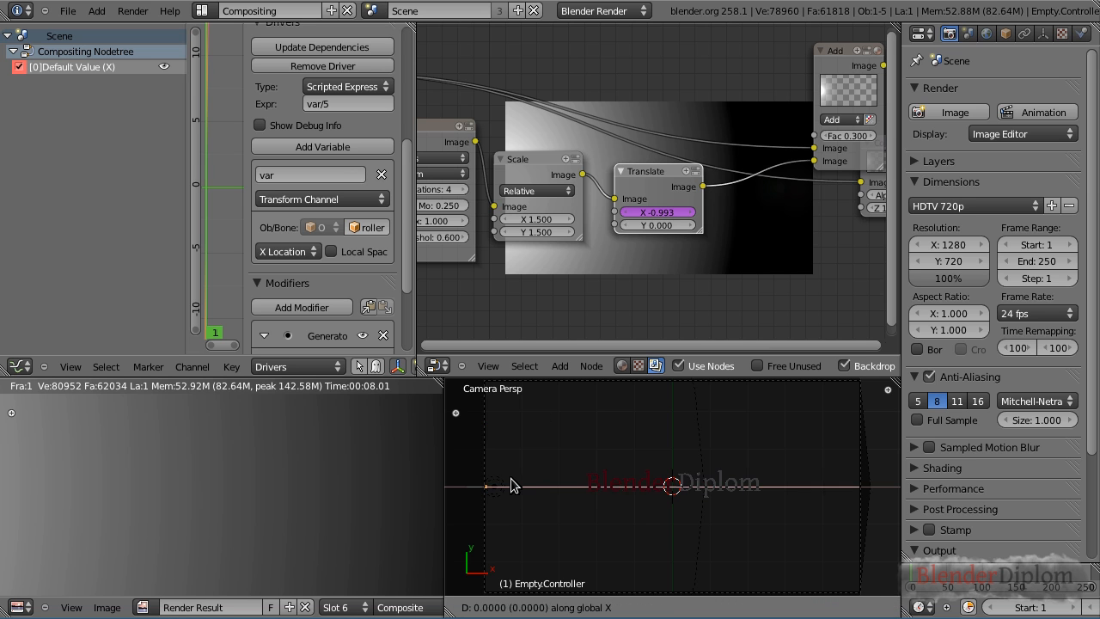
left_click(640, 483)
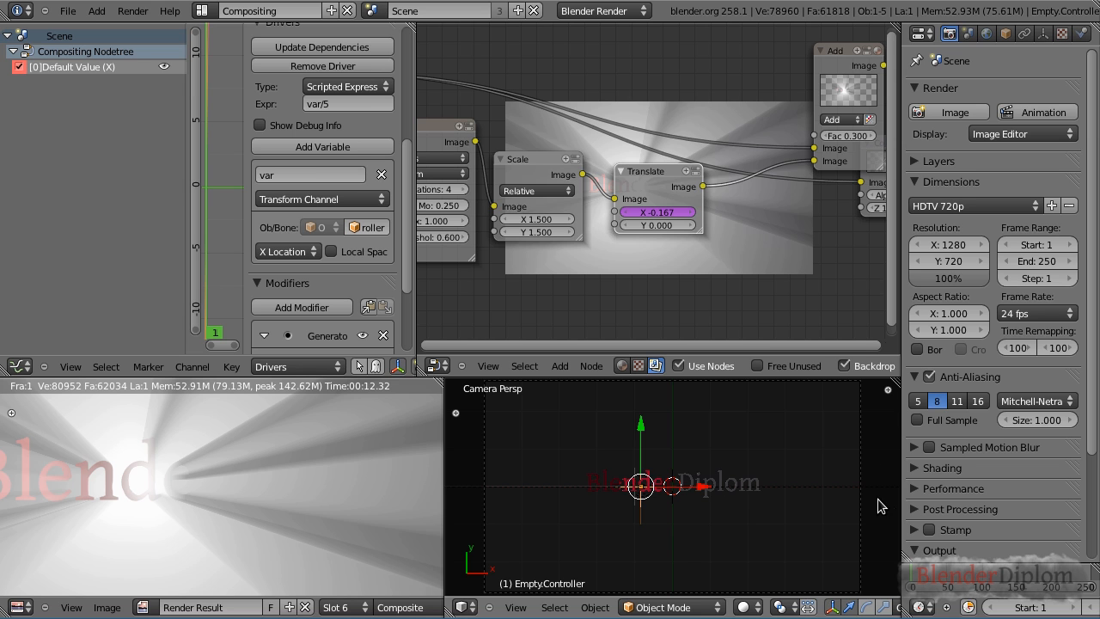
Set the driver expression to var/5*640, move Empty.Controller slightly left along X and re-render the frame
left_click(350, 104)
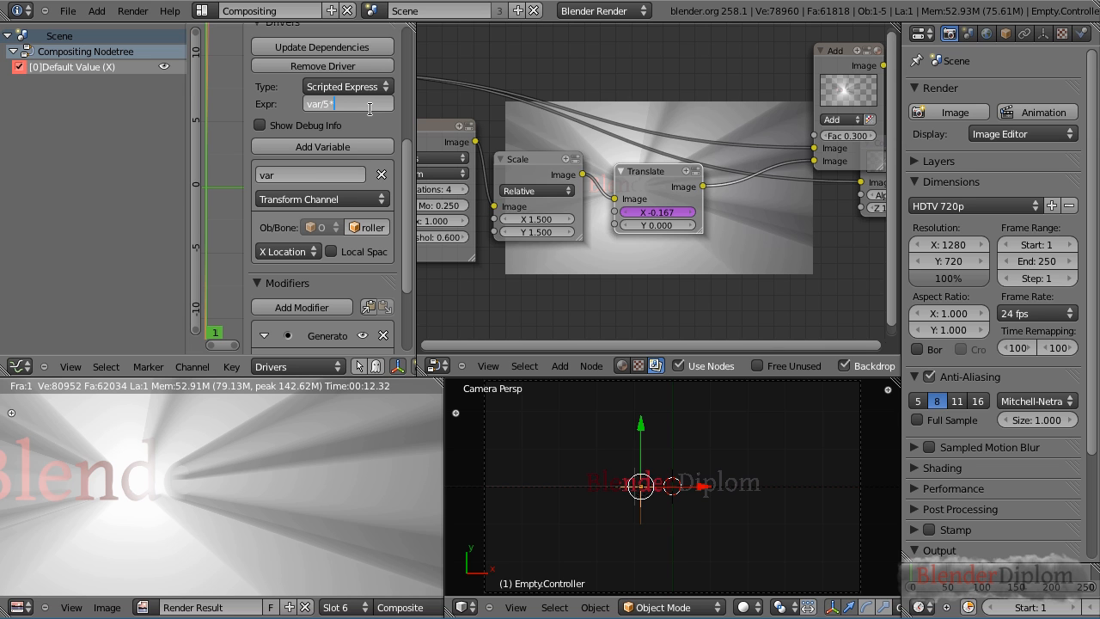
type("*640")
key("Return")
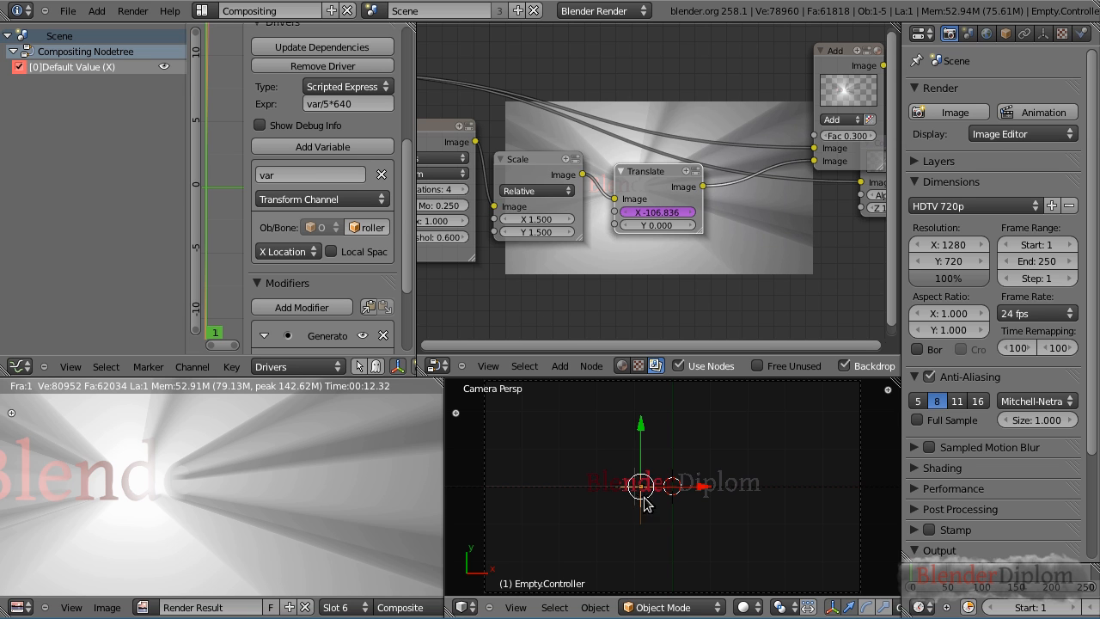
key("g")
key("x")
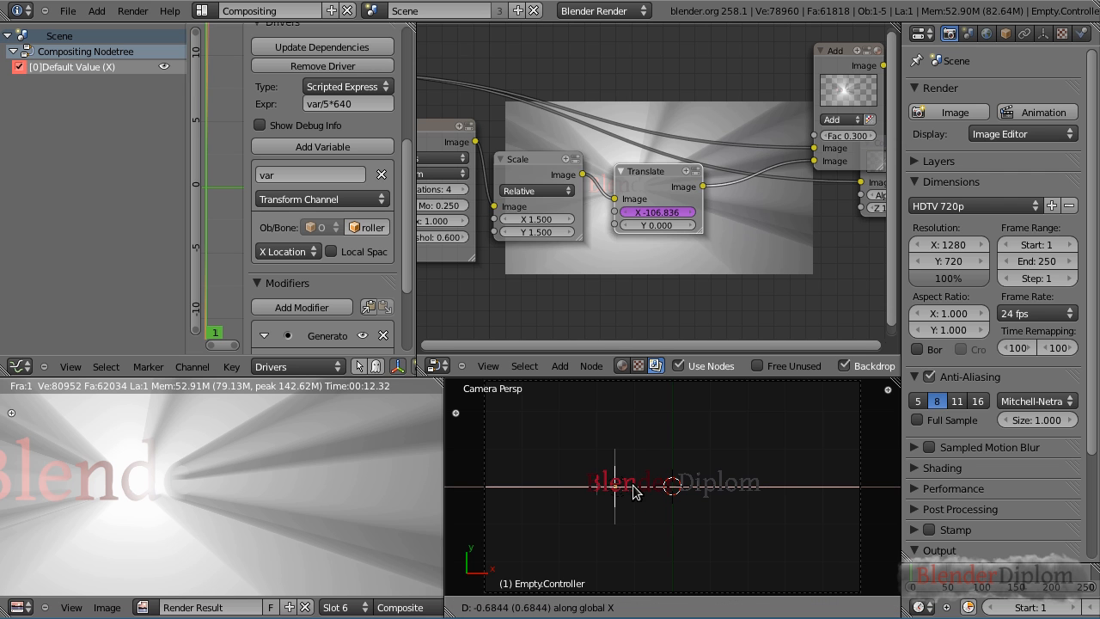
left_click(632, 492)
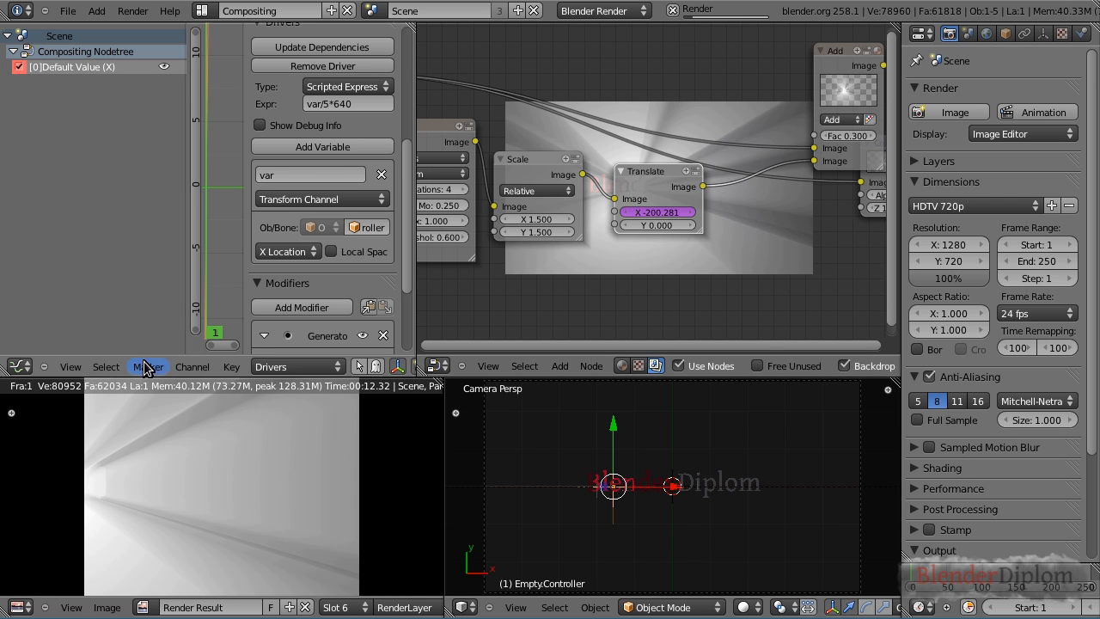
Narrow the driver editor and its channel list to give the node editor more room
mouse_move(413, 275)
left_mouse_down()
mouse_move(352, 275)
mouse_move(405, 275)
left_mouse_up()
left_click_drag(185, 220, 89, 232)
left_click_drag(405, 269, 291, 266)
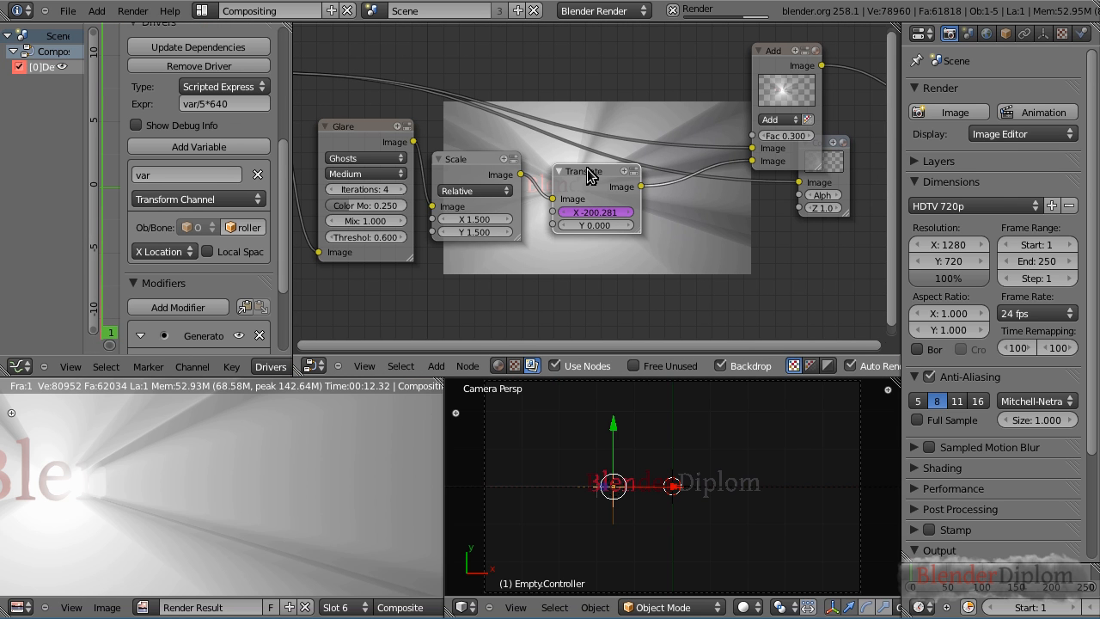
Move the Translate, Scale and Glare nodes lower to uncover the middle of the backdrop image
left_click_drag(589, 178, 658, 242)
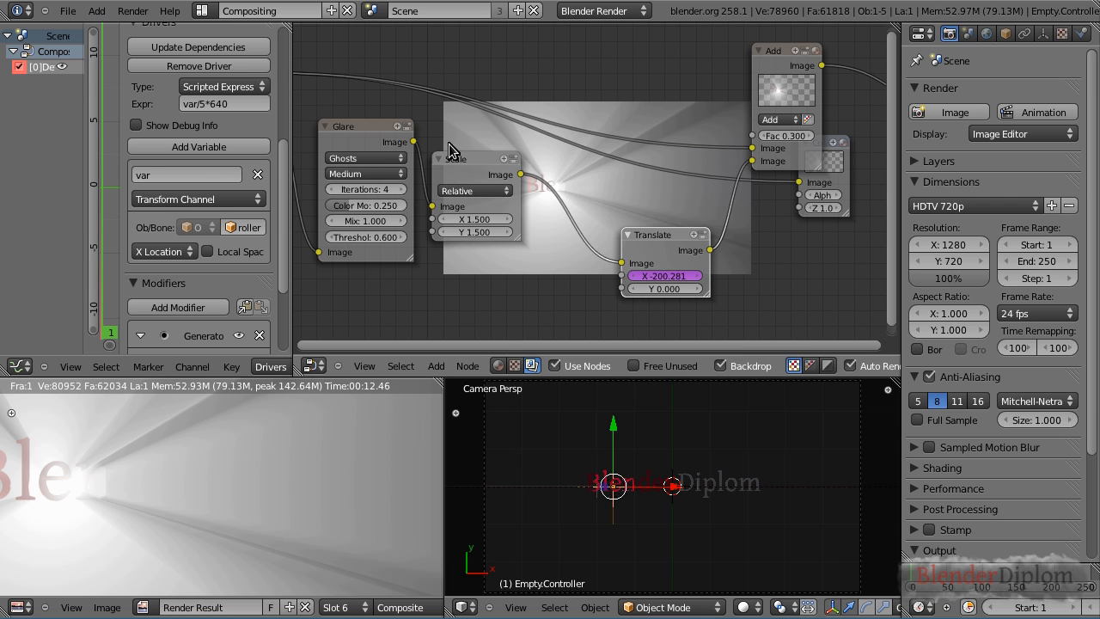
left_click_drag(481, 165, 464, 262)
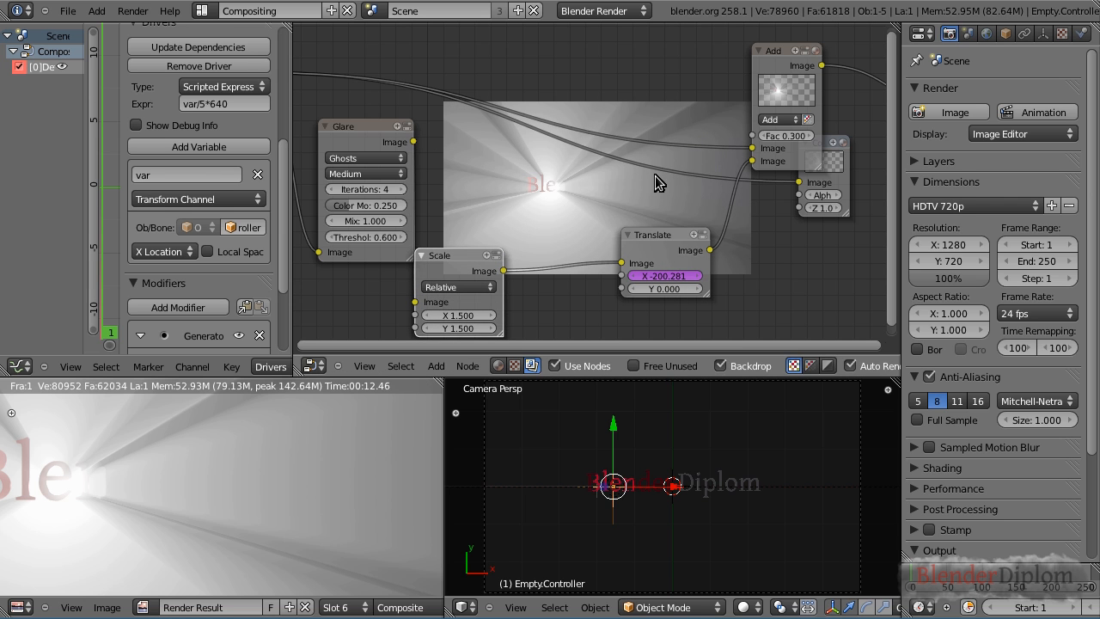
left_click_drag(353, 134, 327, 199)
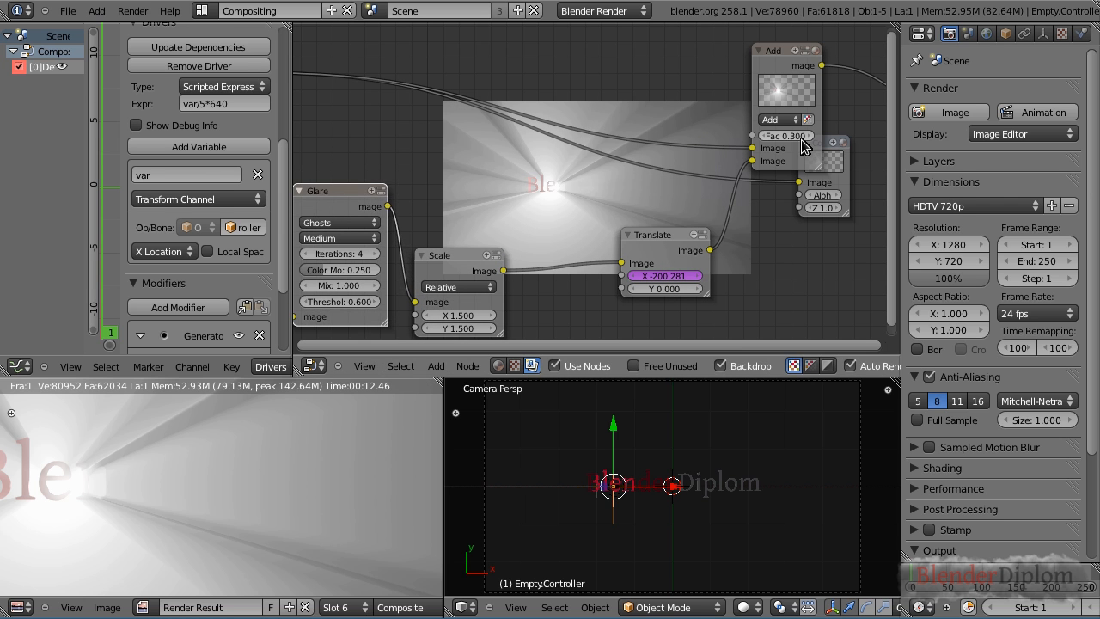
Change the Add node's blend type to Mix and set its factor to 0.800
left_click(784, 122)
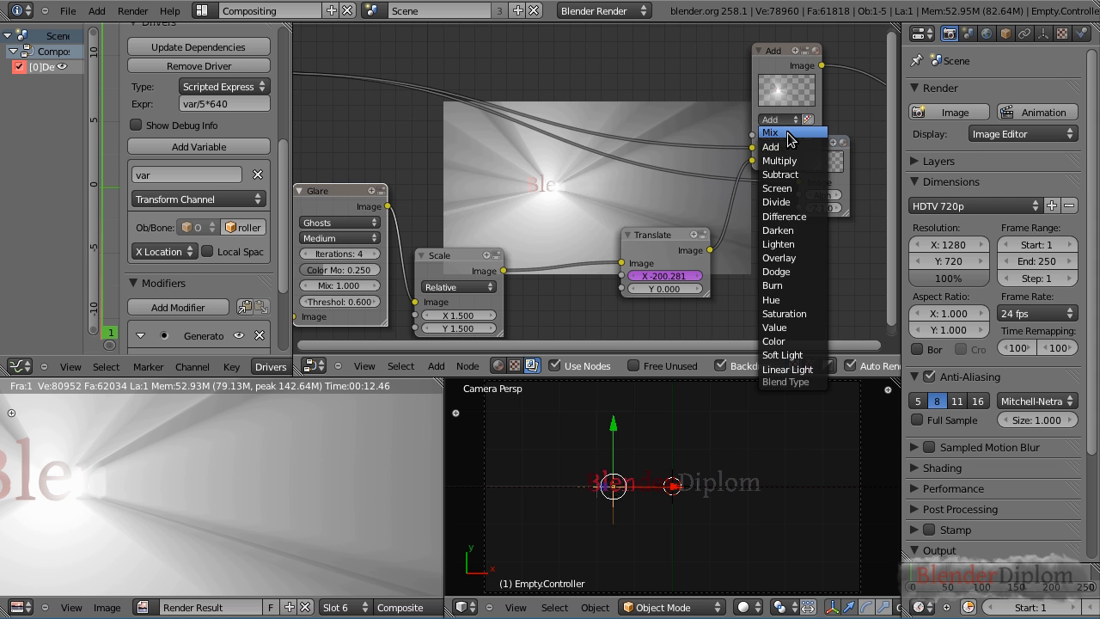
left_click(787, 135)
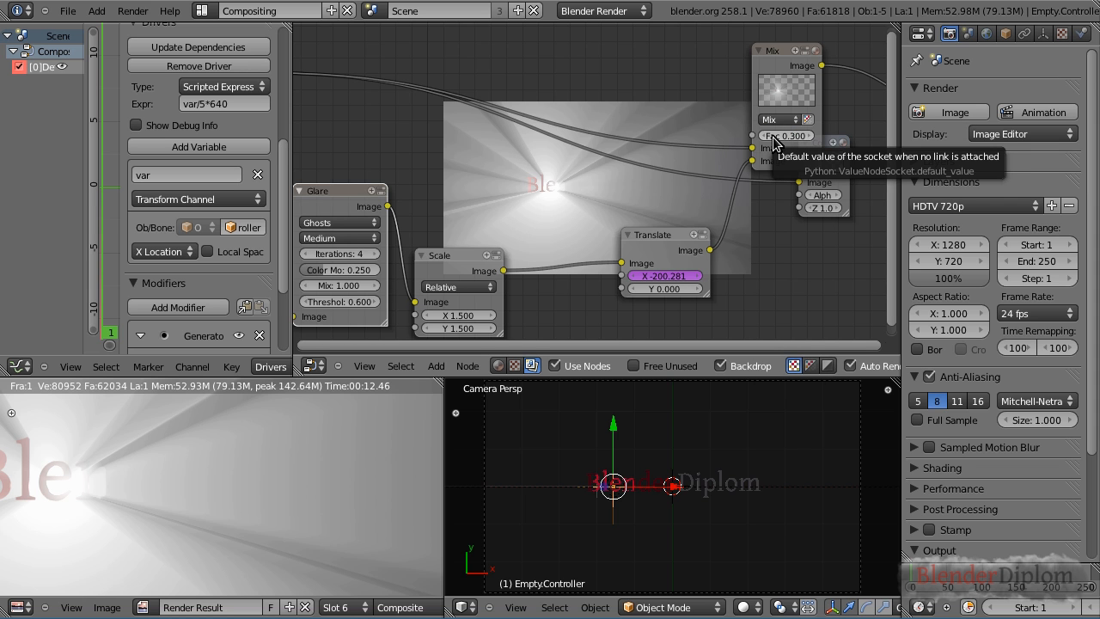
left_click(772, 136)
left_click(772, 136)
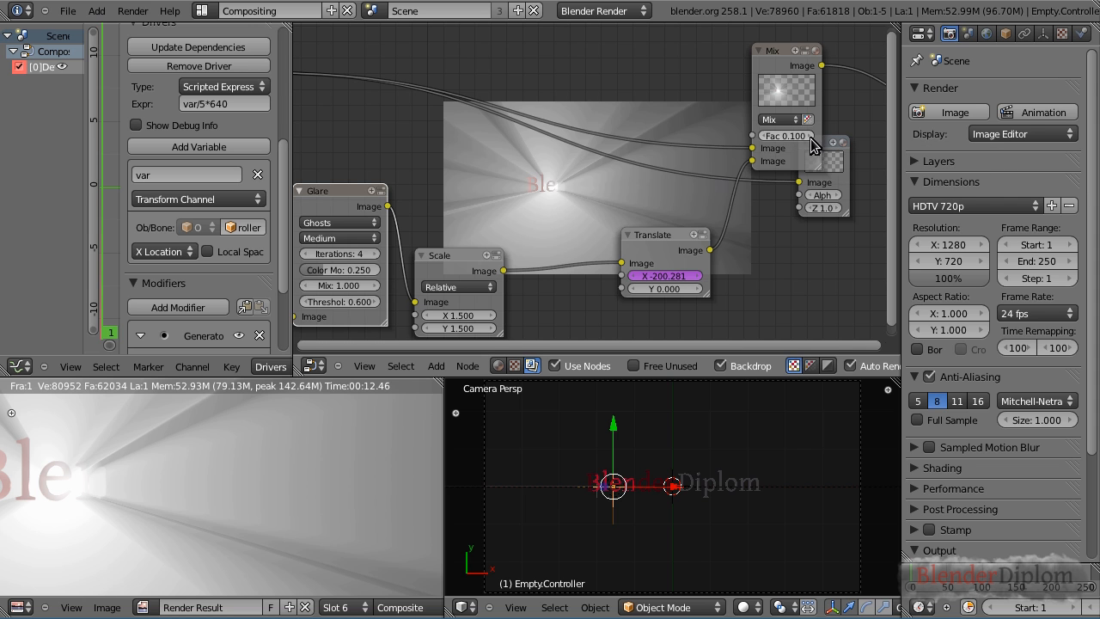
left_click(806, 137)
left_click(806, 137)
left_click(806, 137)
left_click(806, 137)
left_click(806, 137)
left_click(806, 137)
left_click(806, 136)
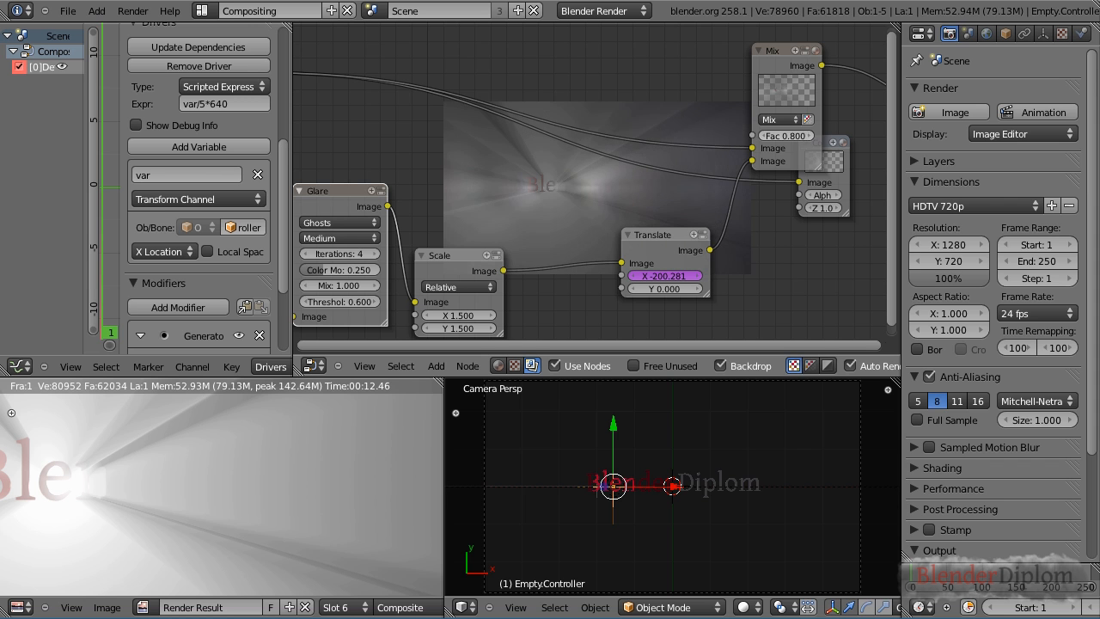
Lower the Mix node's factor to 0.300 and set its blend type back to Add
left_click(806, 137)
left_click(807, 136)
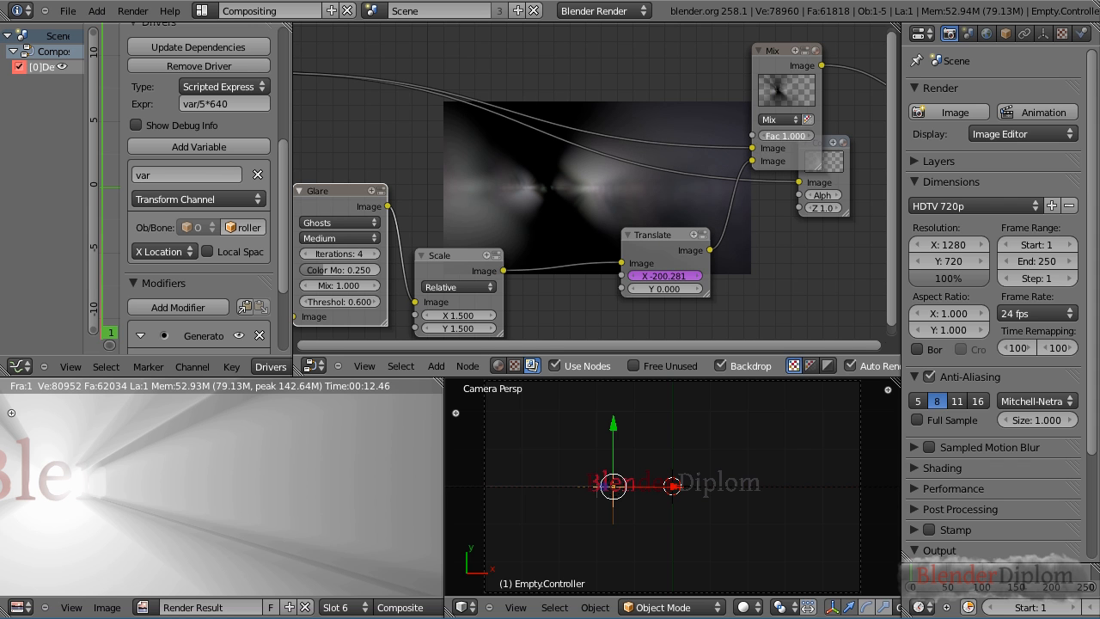
left_click(762, 136)
left_click(762, 136)
left_click(762, 136)
left_click(762, 136)
left_click(763, 135)
left_click(763, 136)
left_click(762, 136)
left_click(762, 136)
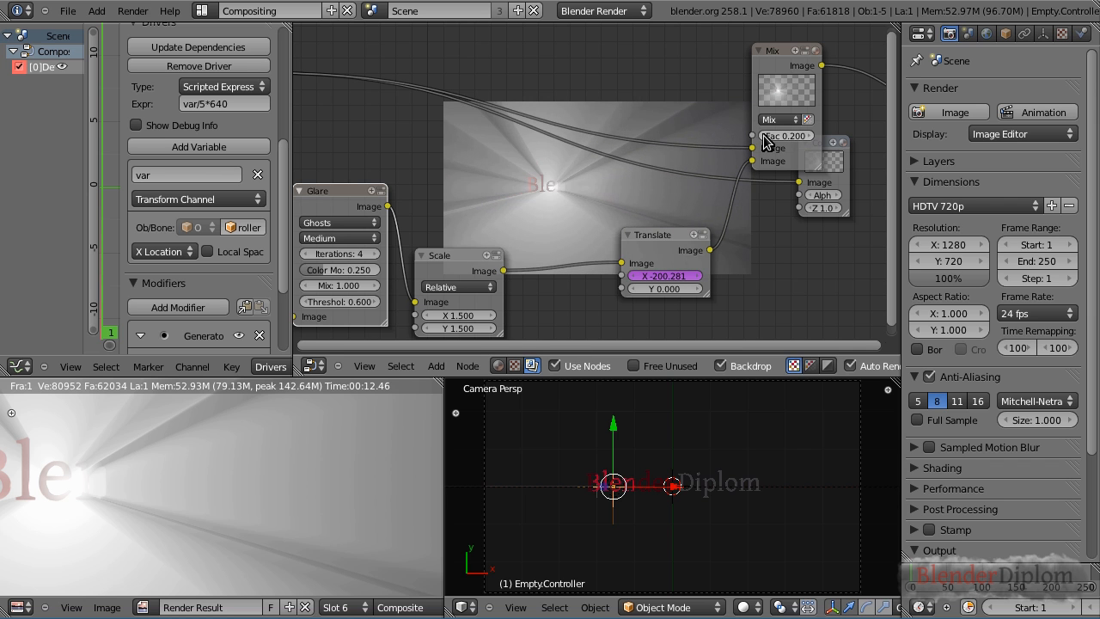
left_click(778, 120)
left_click(783, 146)
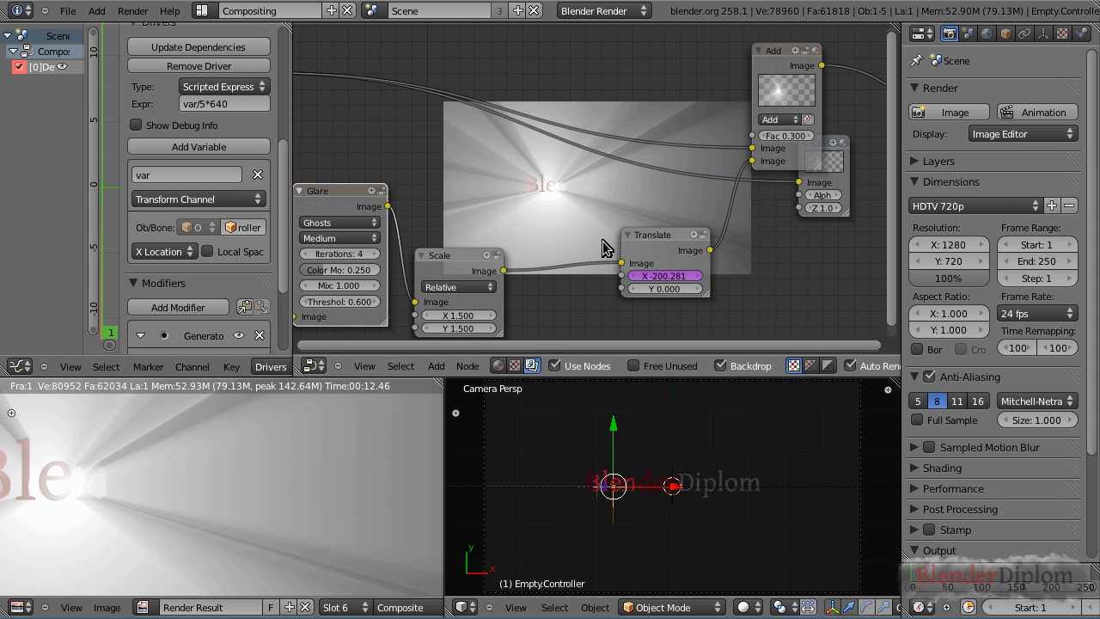
Rearrange the Translate, Scale and Glare nodes into a compact row higher up, in front of the Add node
left_click_drag(650, 238, 613, 229)
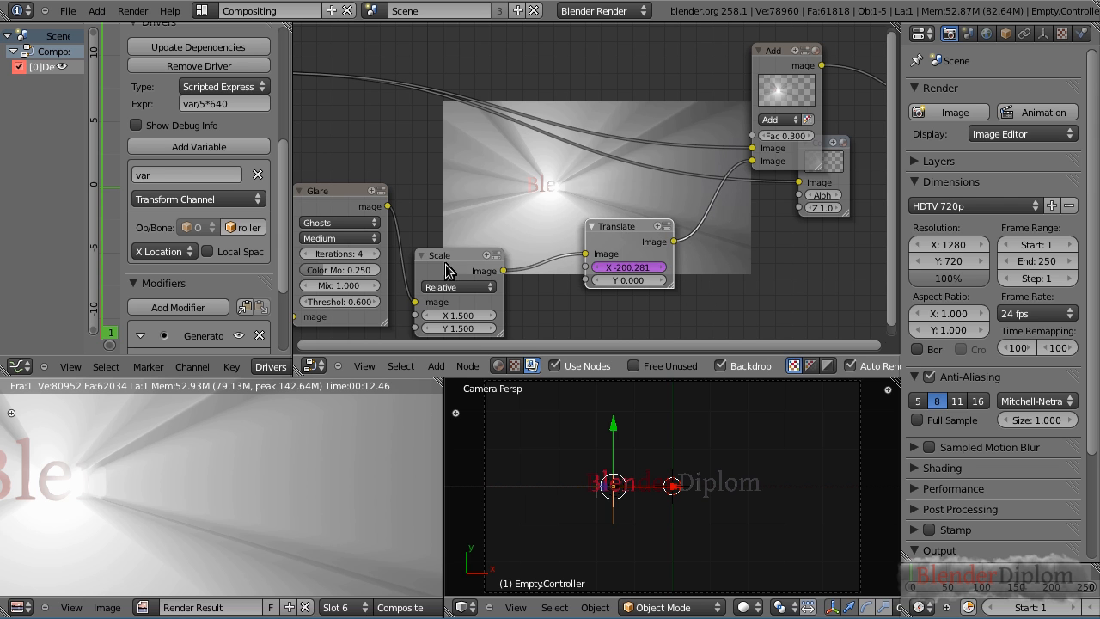
left_click_drag(451, 256, 493, 207)
left_click_drag(337, 188, 349, 114)
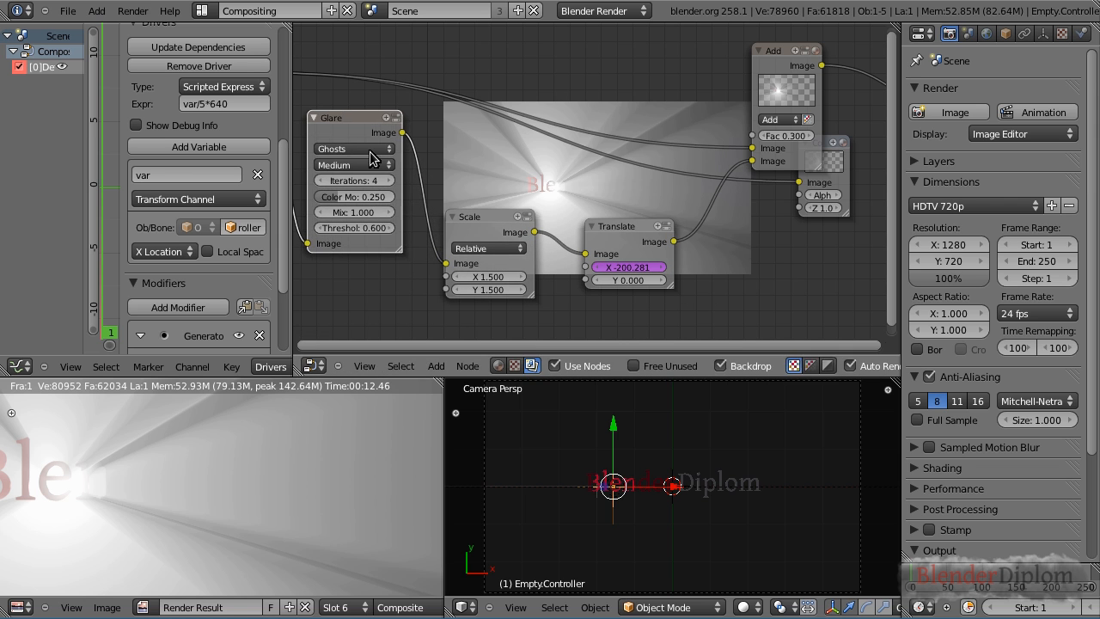
left_click_drag(504, 228, 491, 165)
left_click_drag(619, 226, 582, 185)
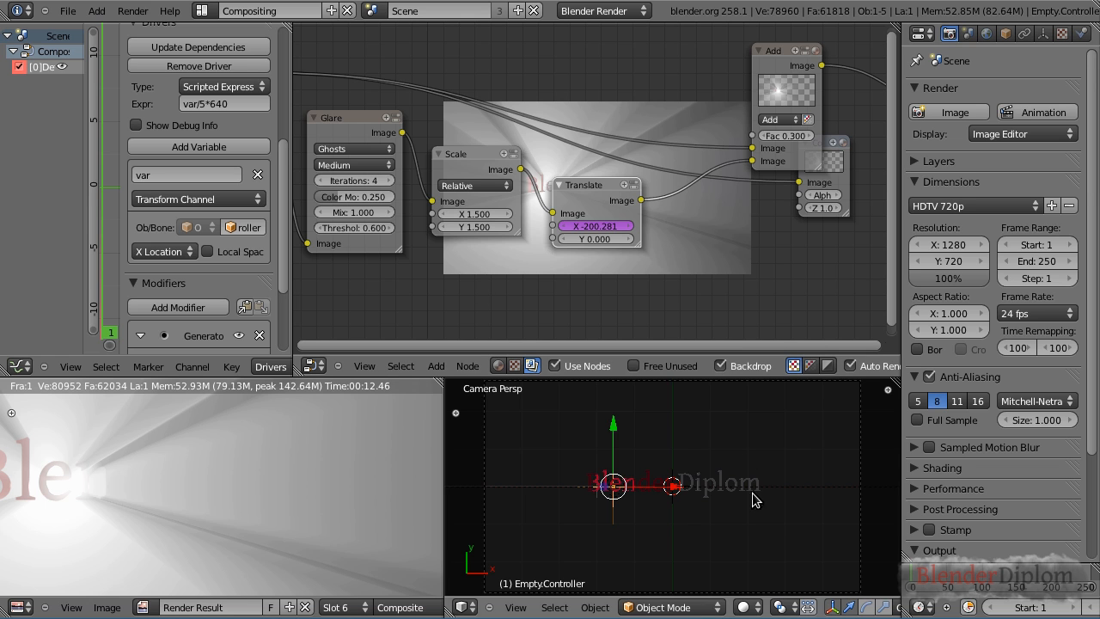
key("g")
key("x")
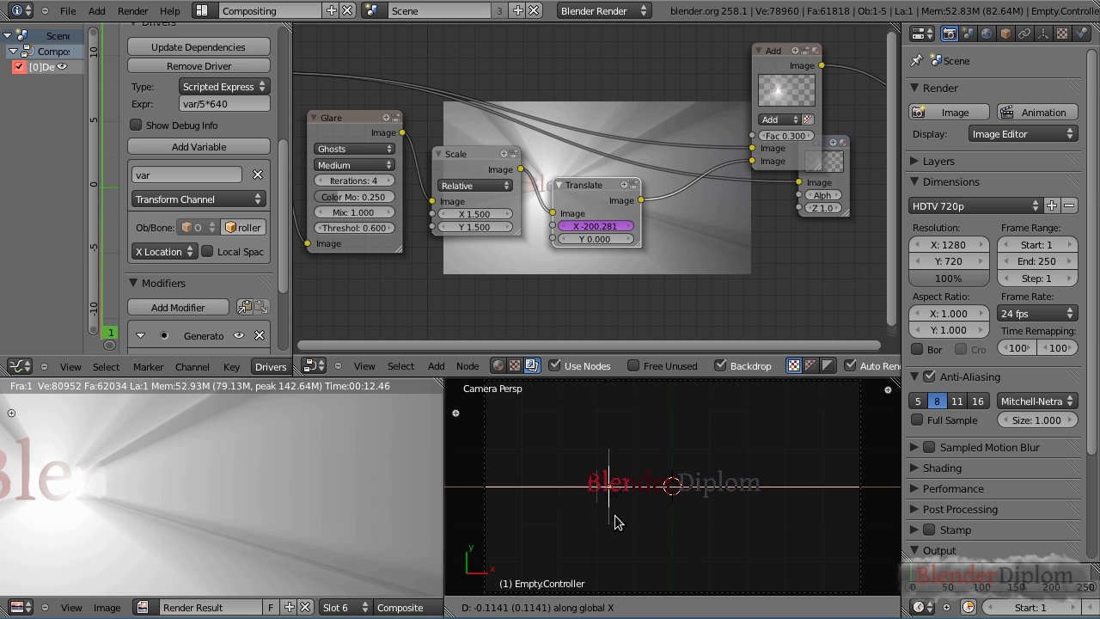
right_click(692, 522)
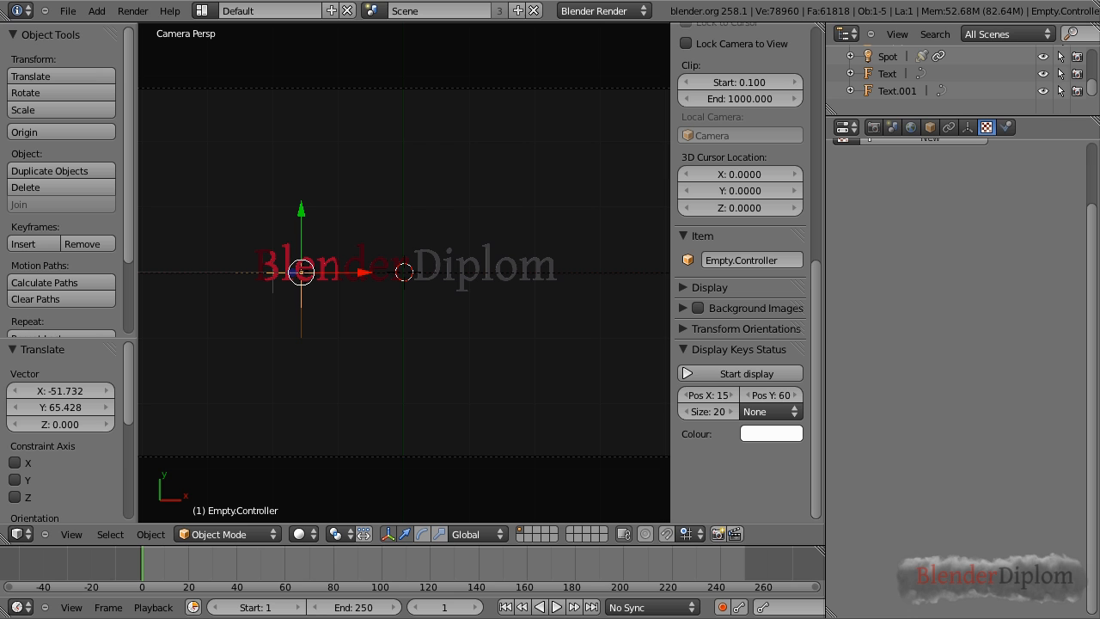
Save the project file
left_click(67, 10)
left_click(95, 120)
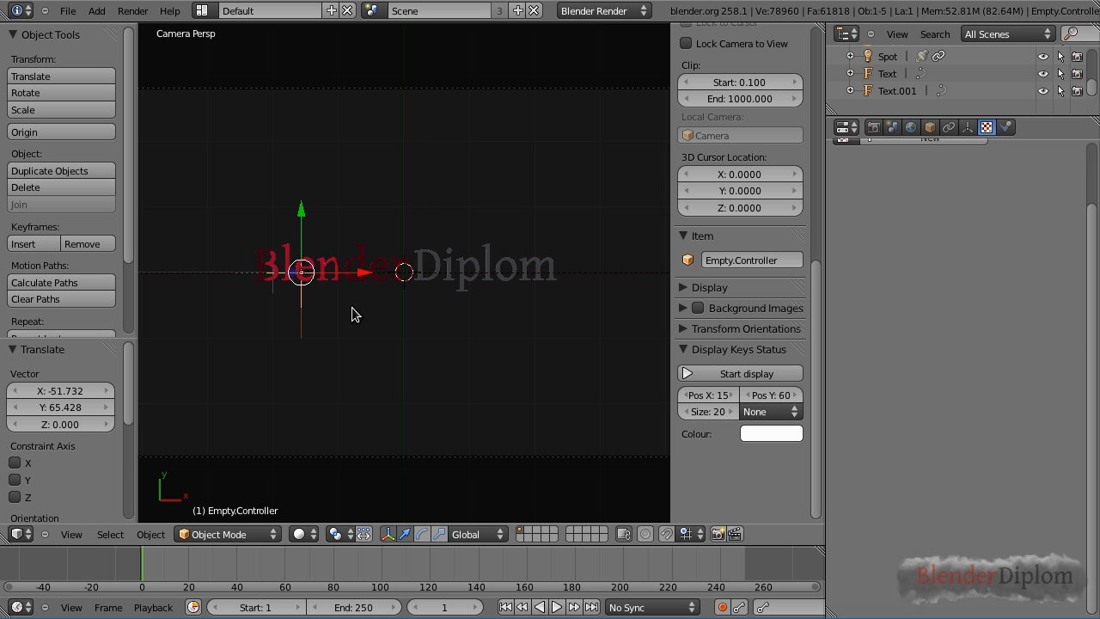
scroll(997, 348, "up", 3)
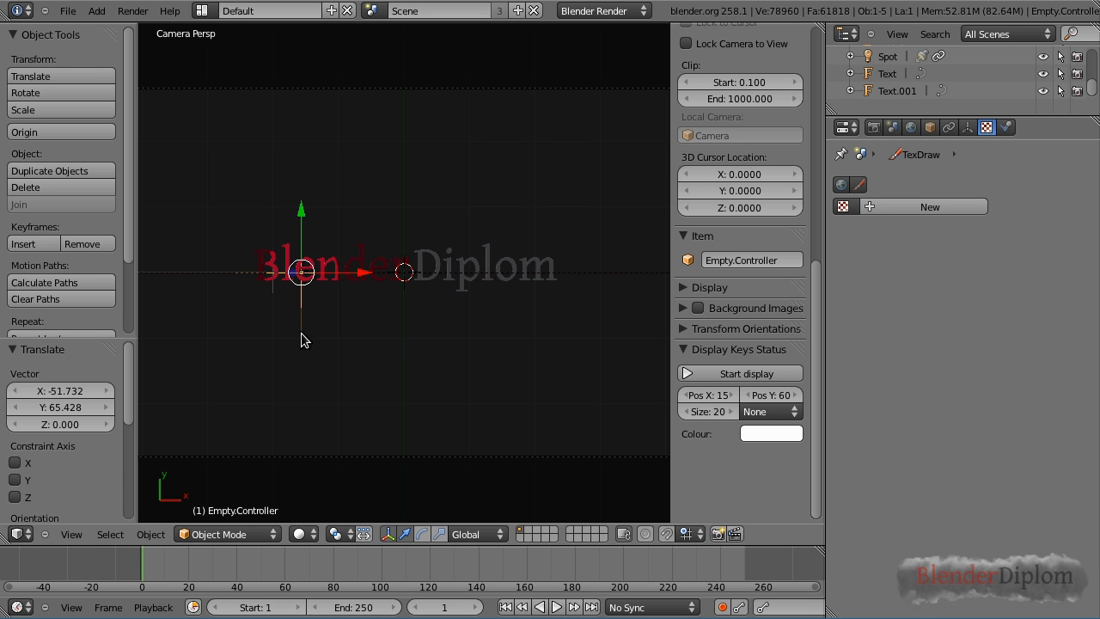
Move Empty.Controller about -1.427 along X, just before the logo's first letter, and insert a keyframe for it at frame 1
scroll(303, 324, "down", 1)
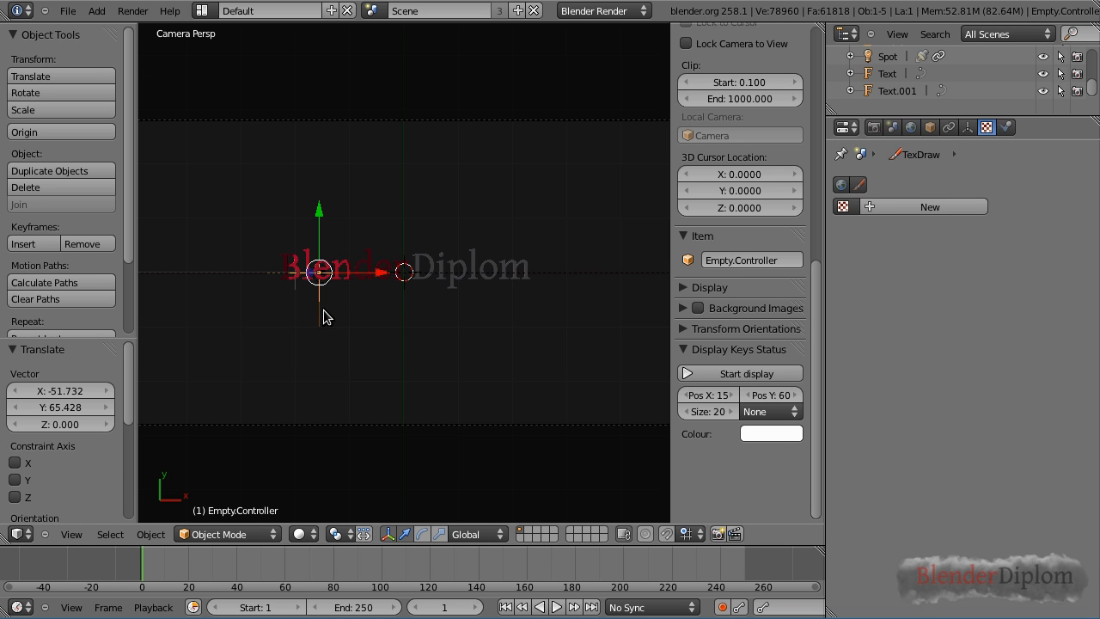
key("g")
key("x")
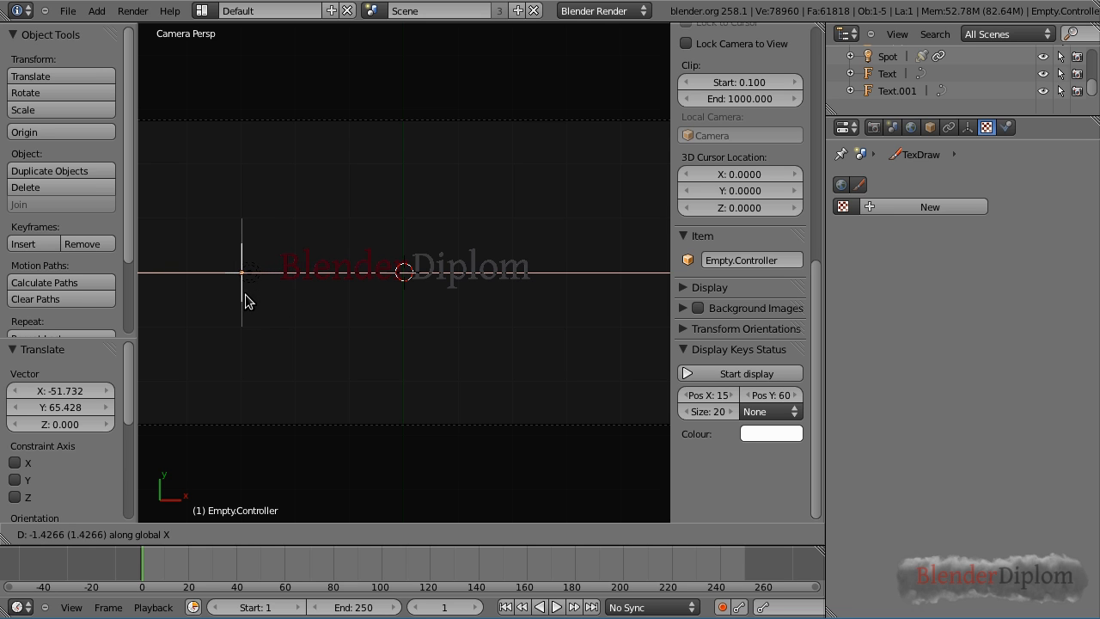
left_click(245, 300)
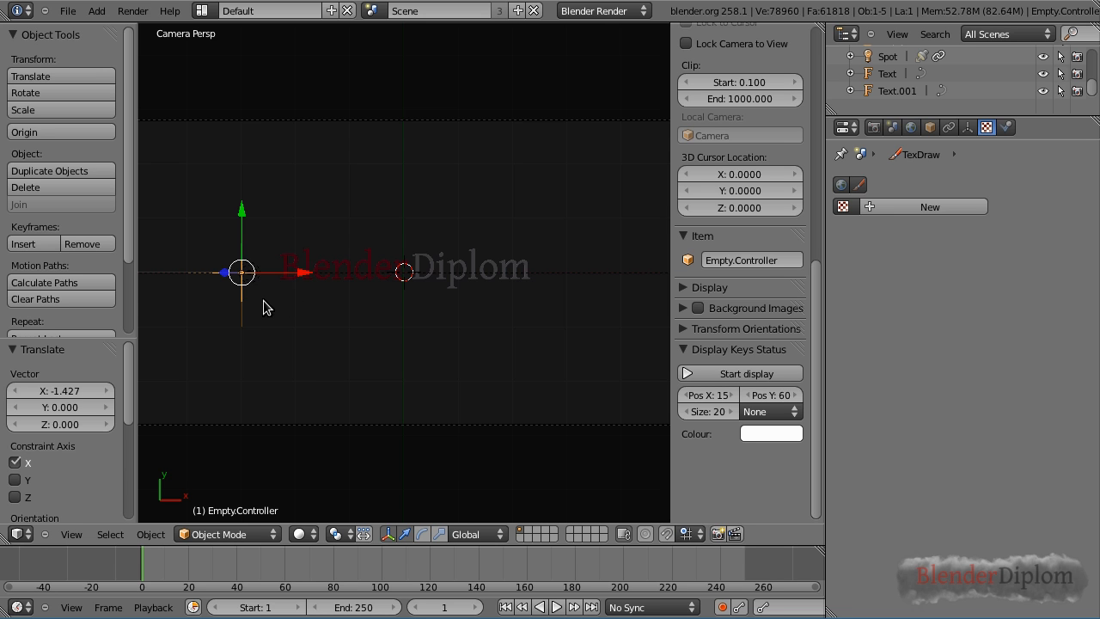
key("i")
left_click(264, 302)
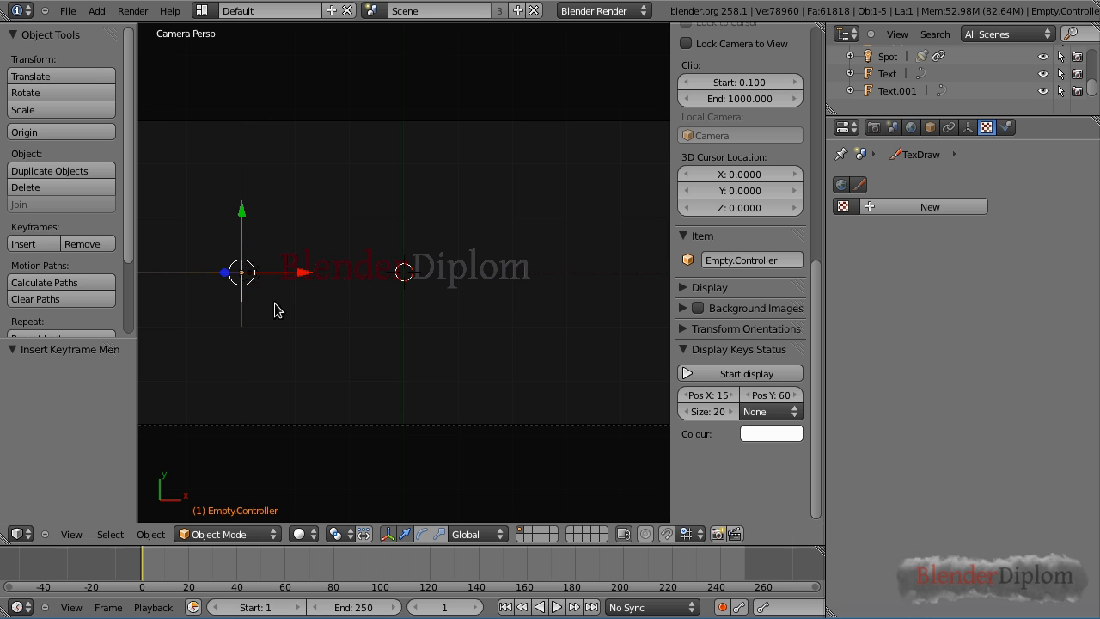
At frame 200, move Empty.Controller about 5.928 along X to just past the end of the logo and insert a keyframe
left_click(352, 607)
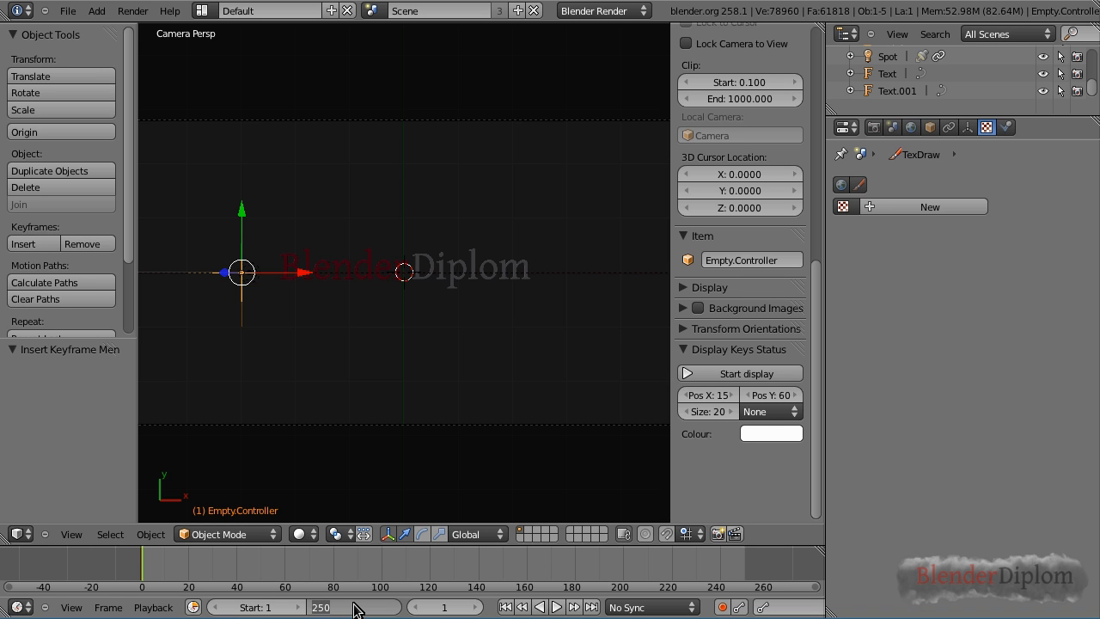
key("Return")
left_click(447, 608)
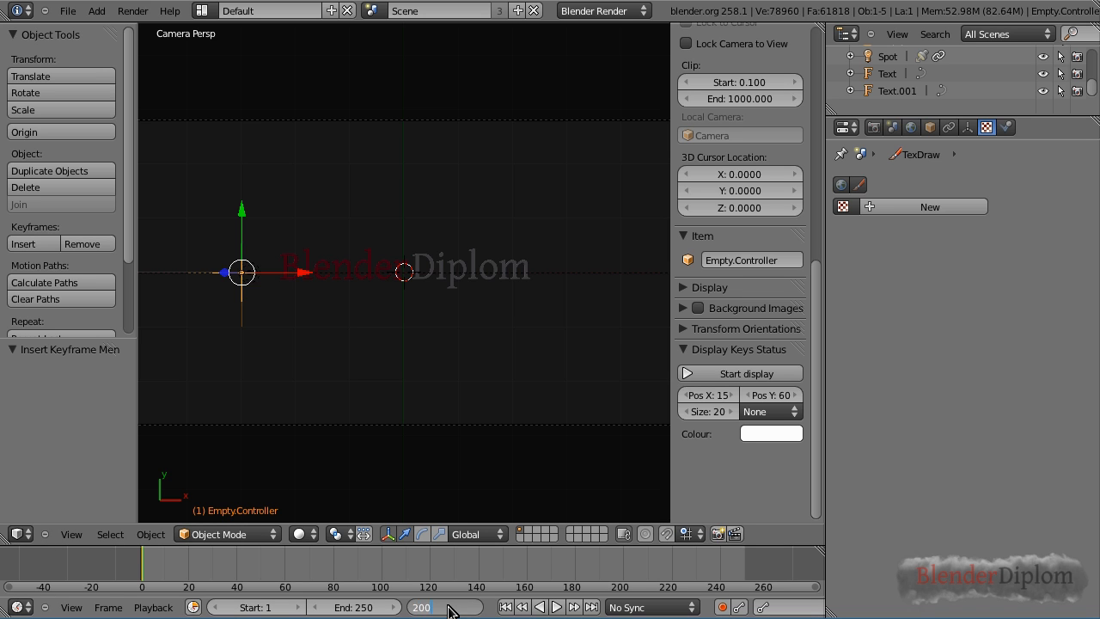
type("200")
key("Return")
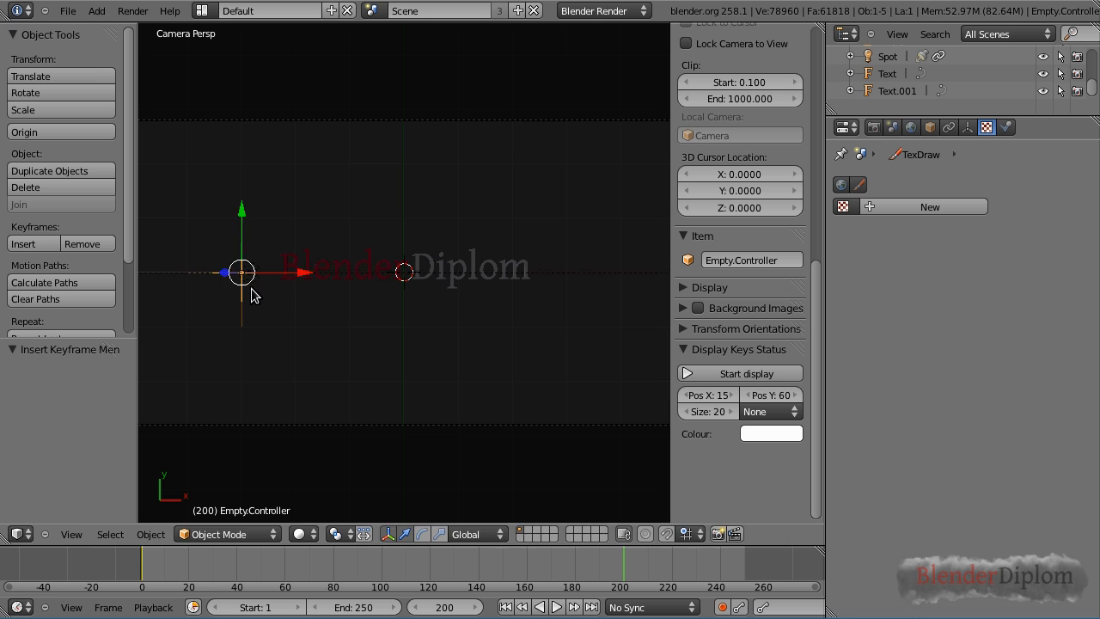
key("g")
key("x")
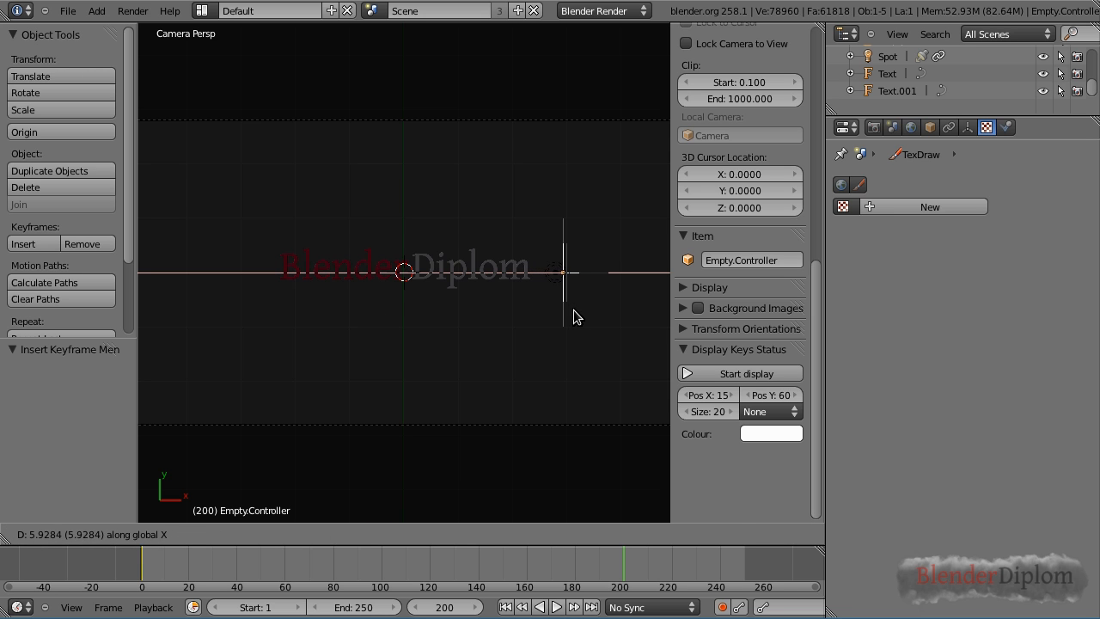
left_click(574, 318)
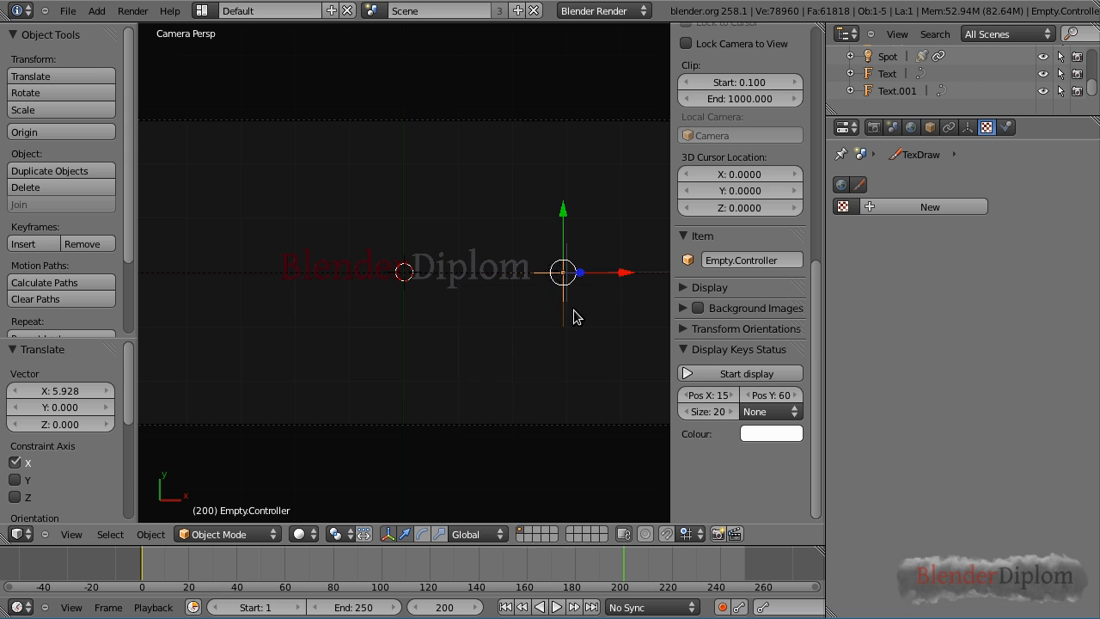
key("i")
left_click(580, 312)
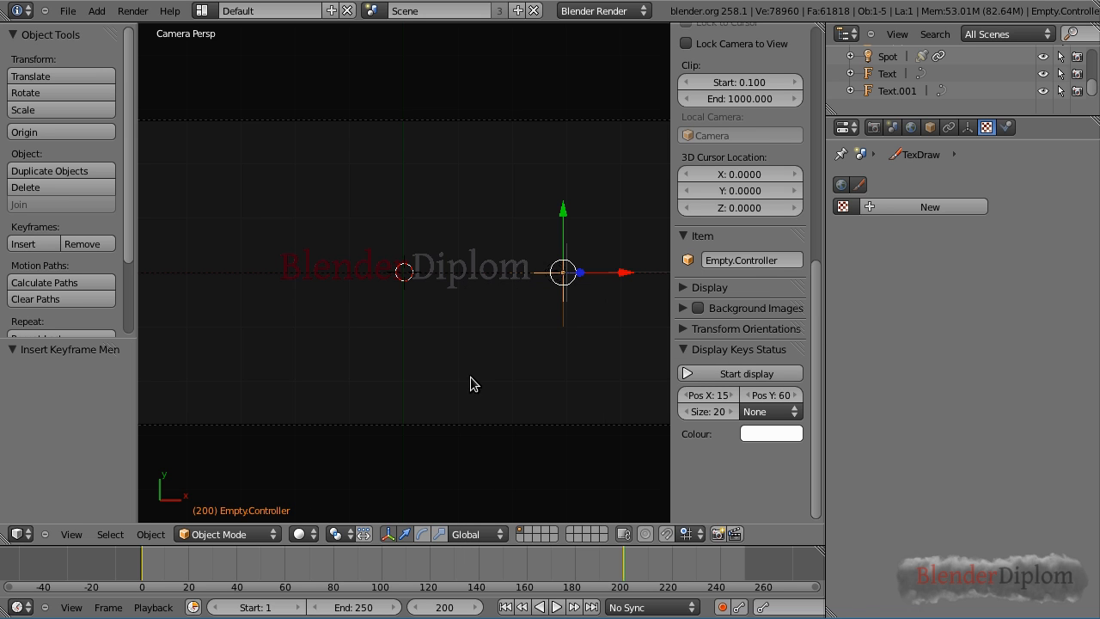
Play the empty's animation from the start to check its travel across the logo, and return to frame 1
left_click(133, 576)
key("alt+a")
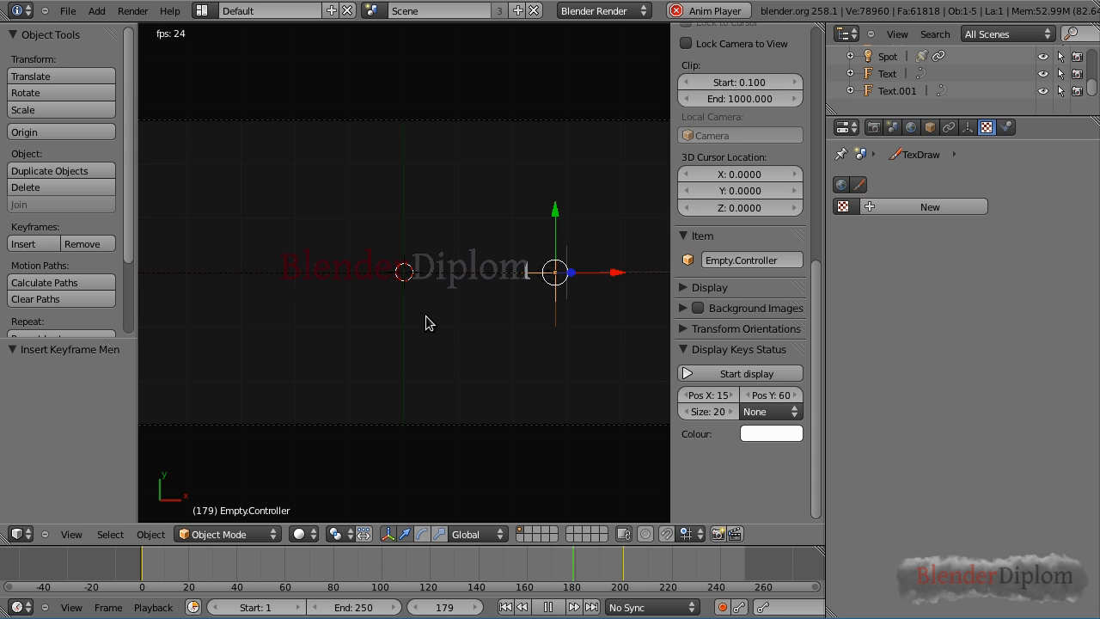
key("alt+a")
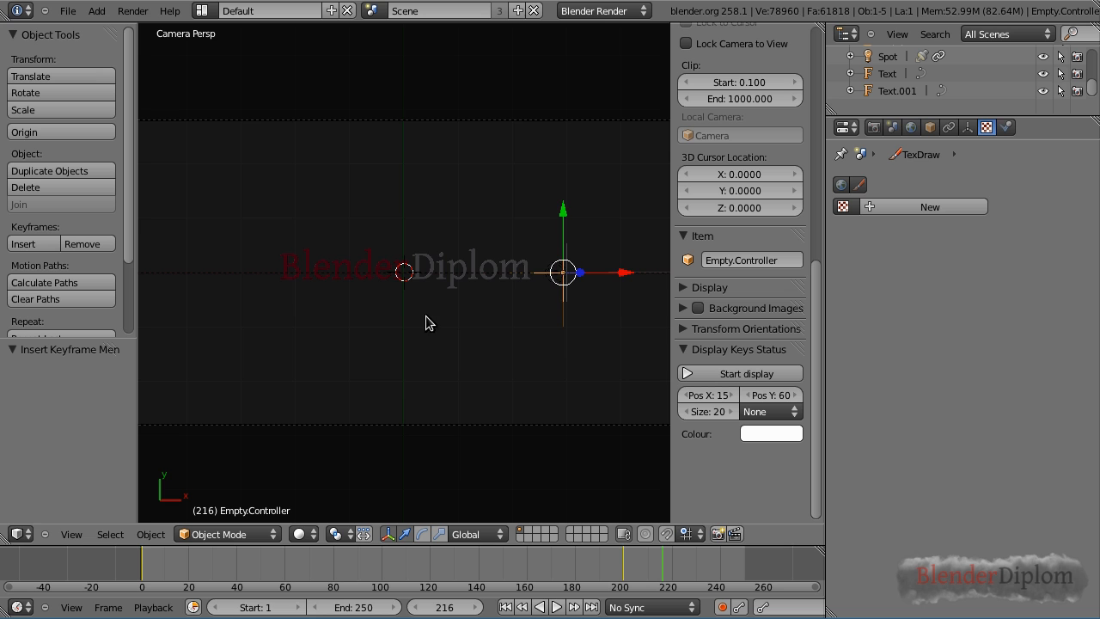
left_click(145, 578)
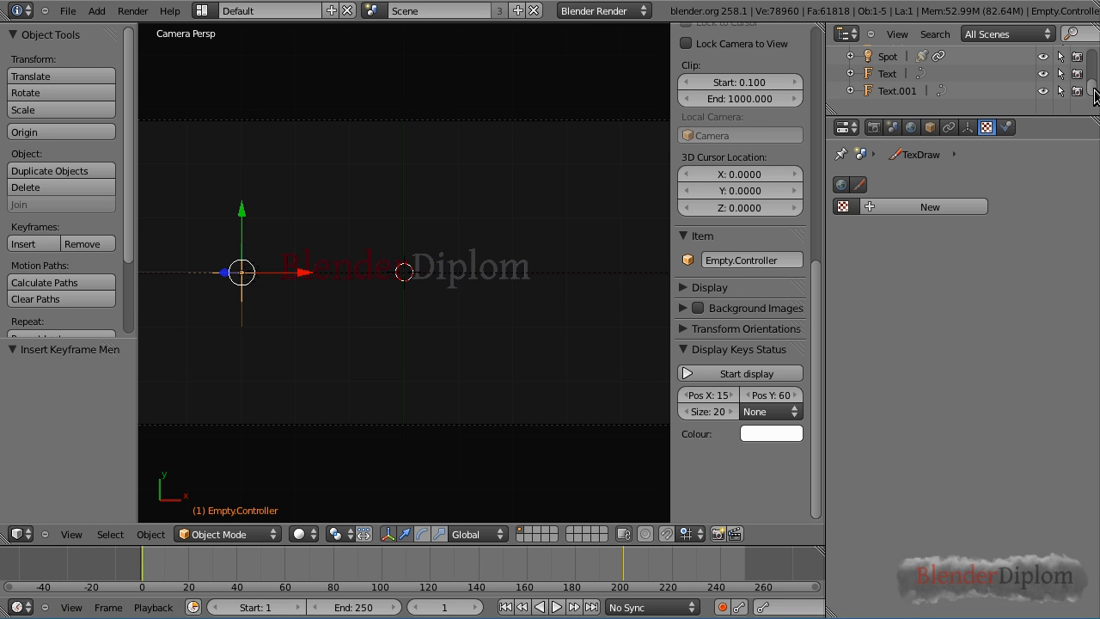
Set the Spot lamp's energy to 0.000 and keyframe it at frame 1
scroll(1096, 95, "up", 1)
left_click(888, 71)
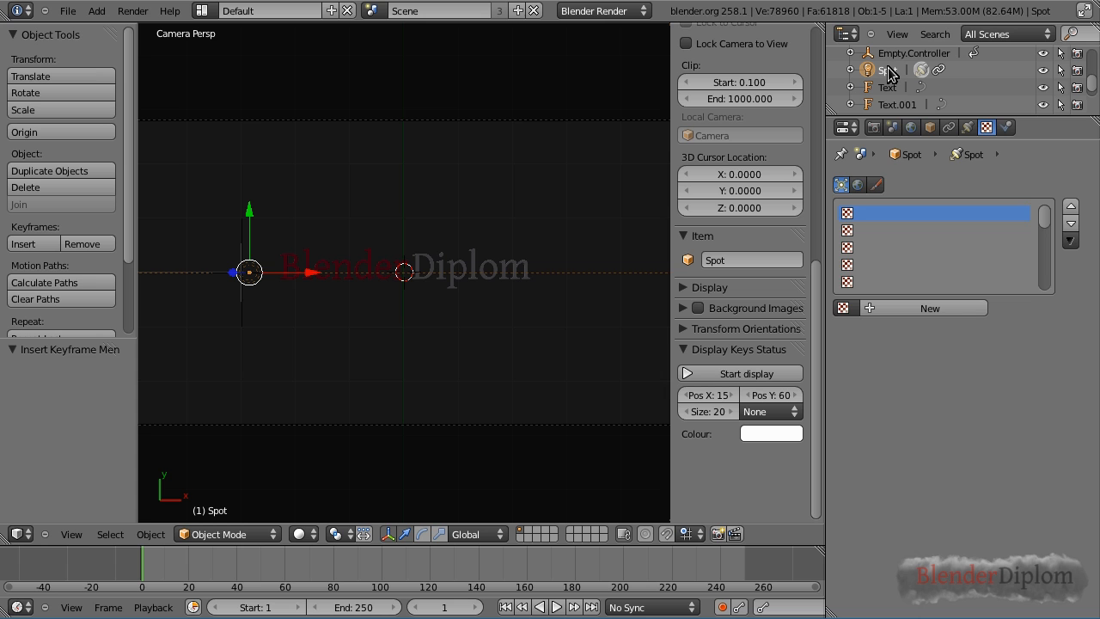
left_click(968, 126)
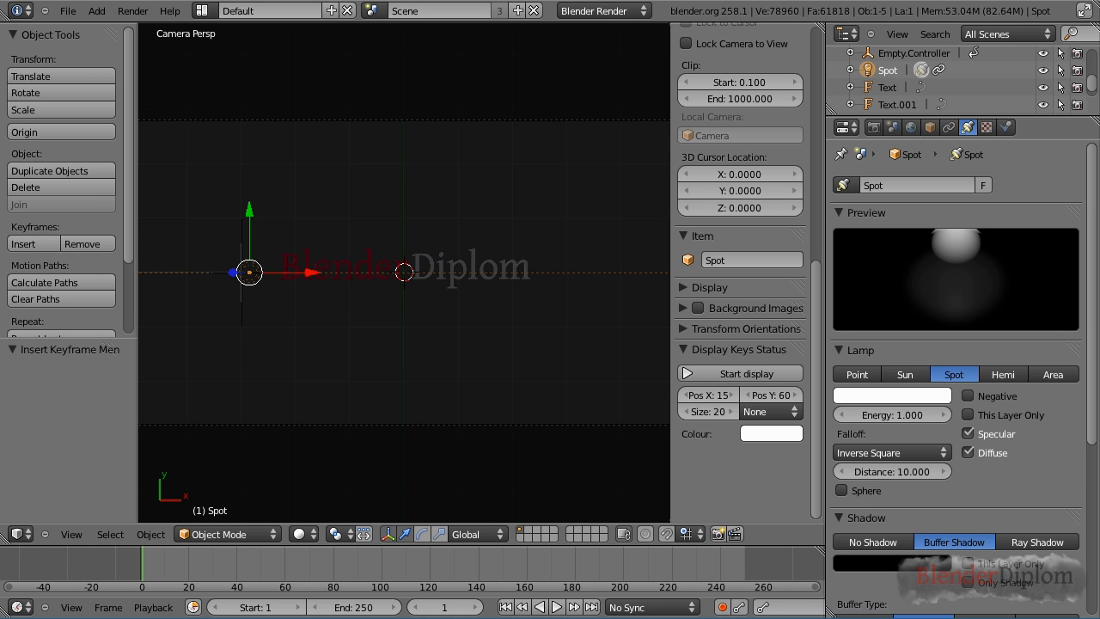
scroll(980, 331, "down", 1)
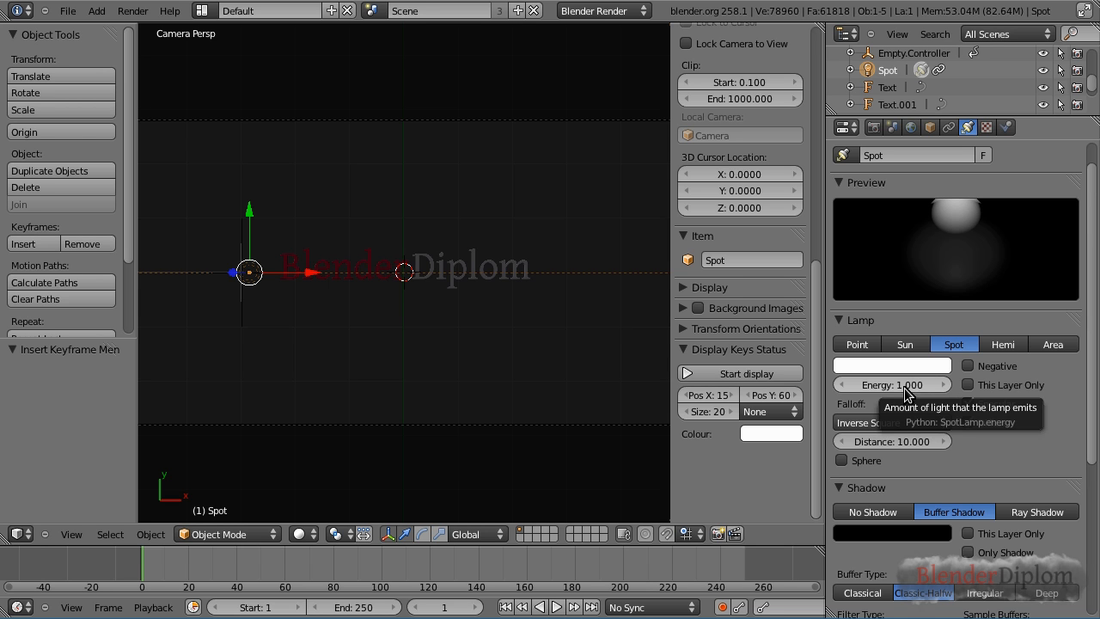
key("BackSpace")
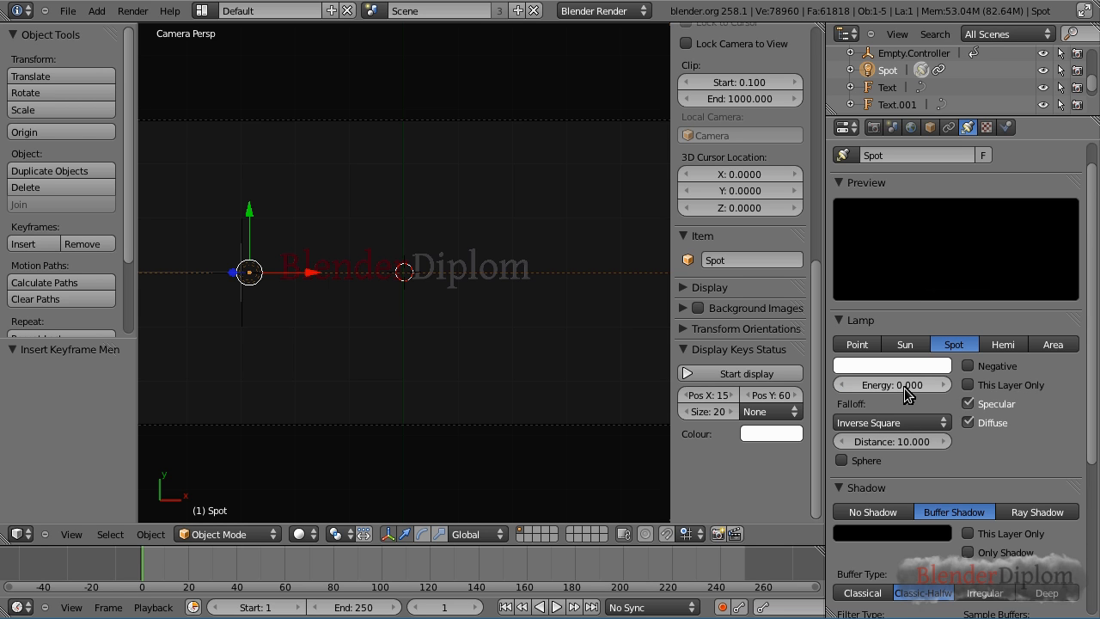
key("i")
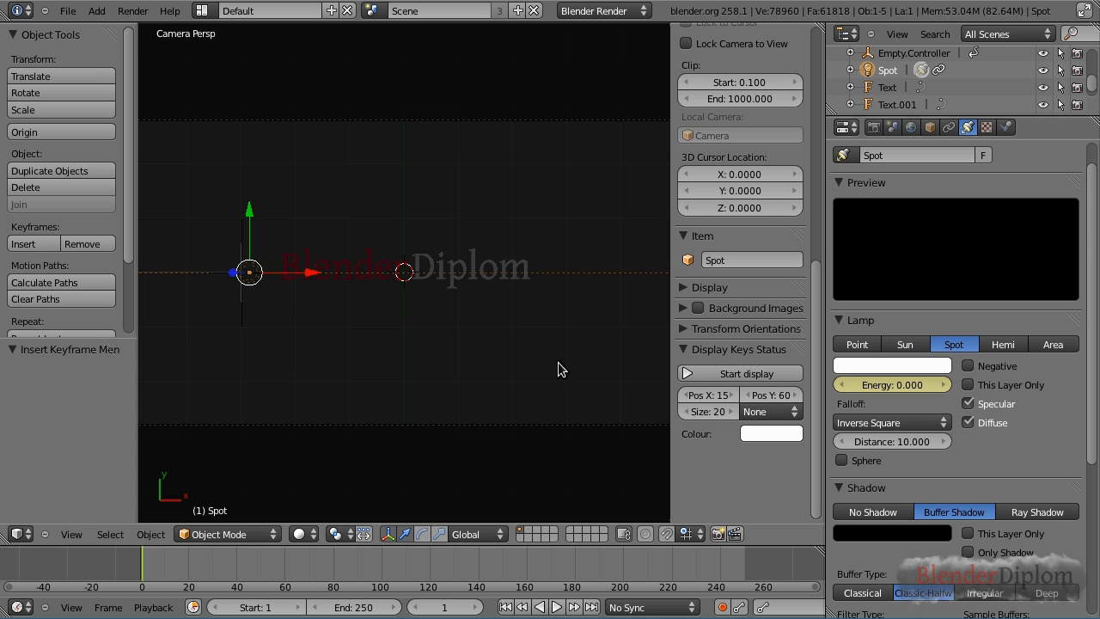
scroll(915, 92, "up", 2)
left_click(914, 79)
key("g")
key("x")
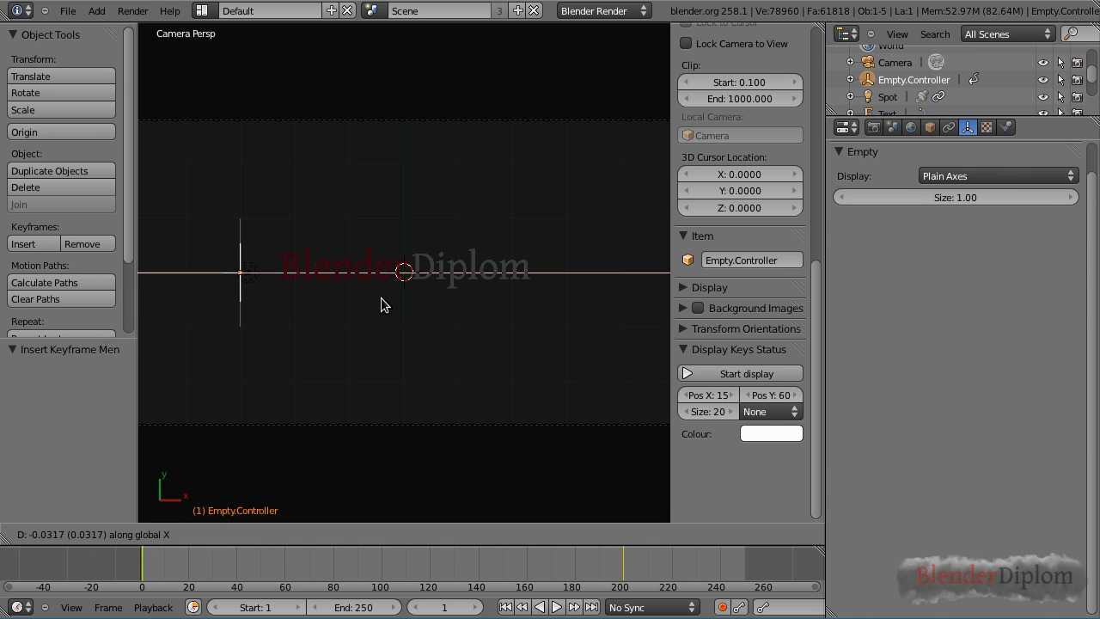
right_click(381, 298)
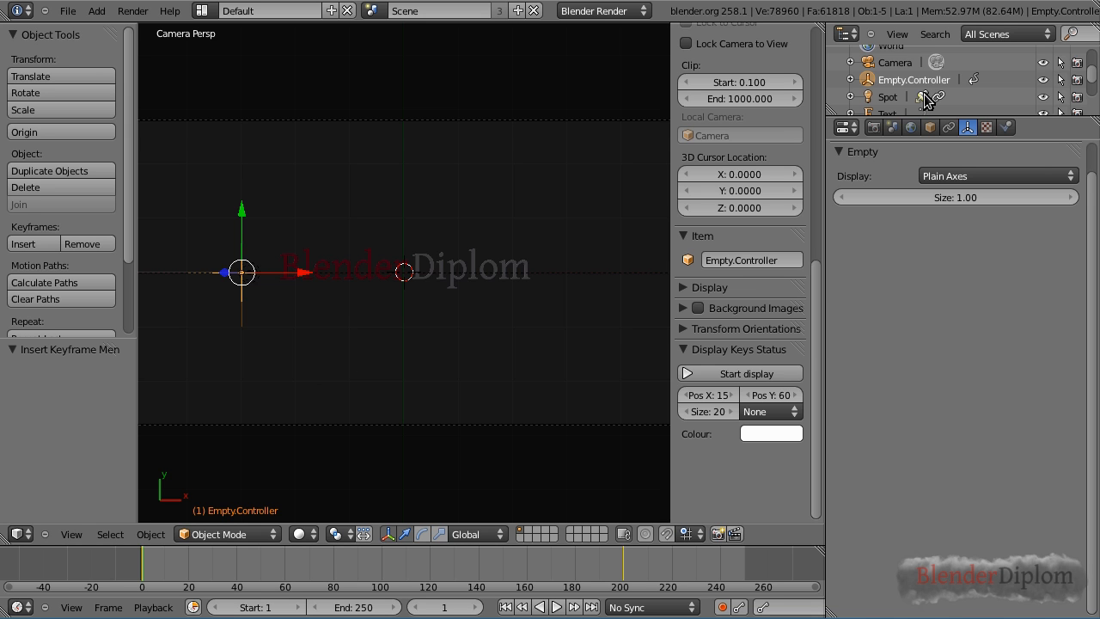
Select the Spot lamp, advance to frame 42 where it reaches the logo's first letter, and keyframe its energy at 1.000
left_click(890, 98)
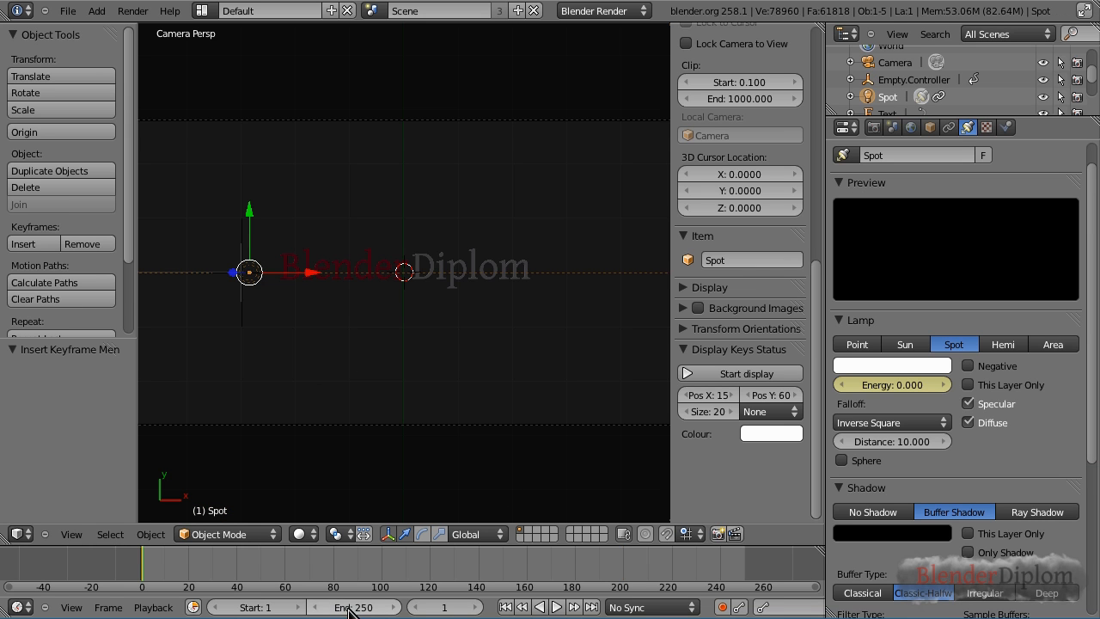
left_click(557, 607)
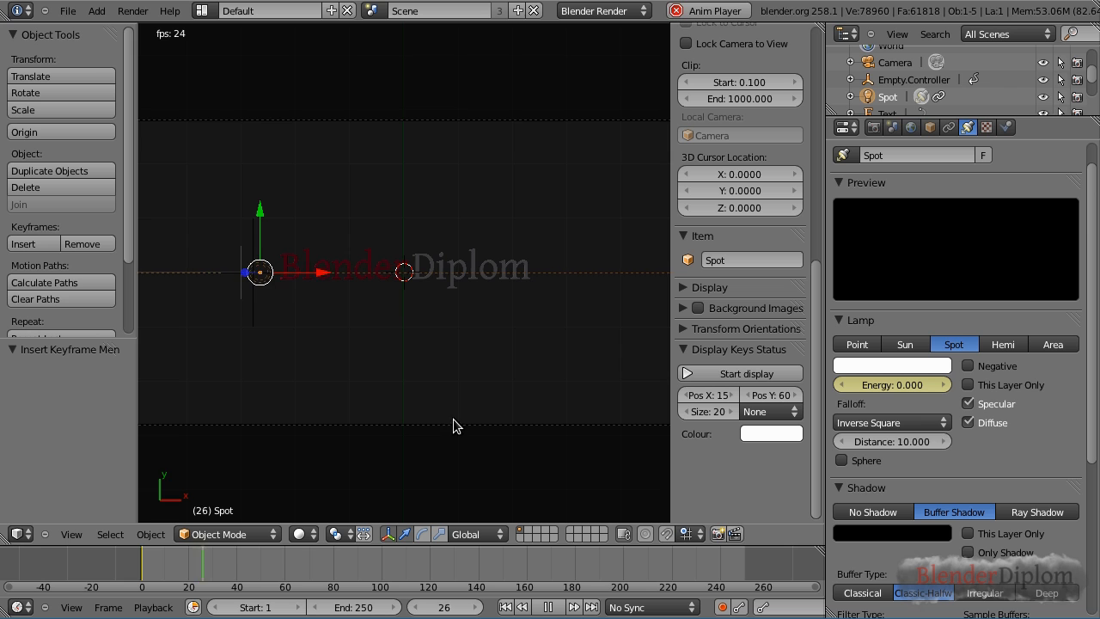
key("alt+a")
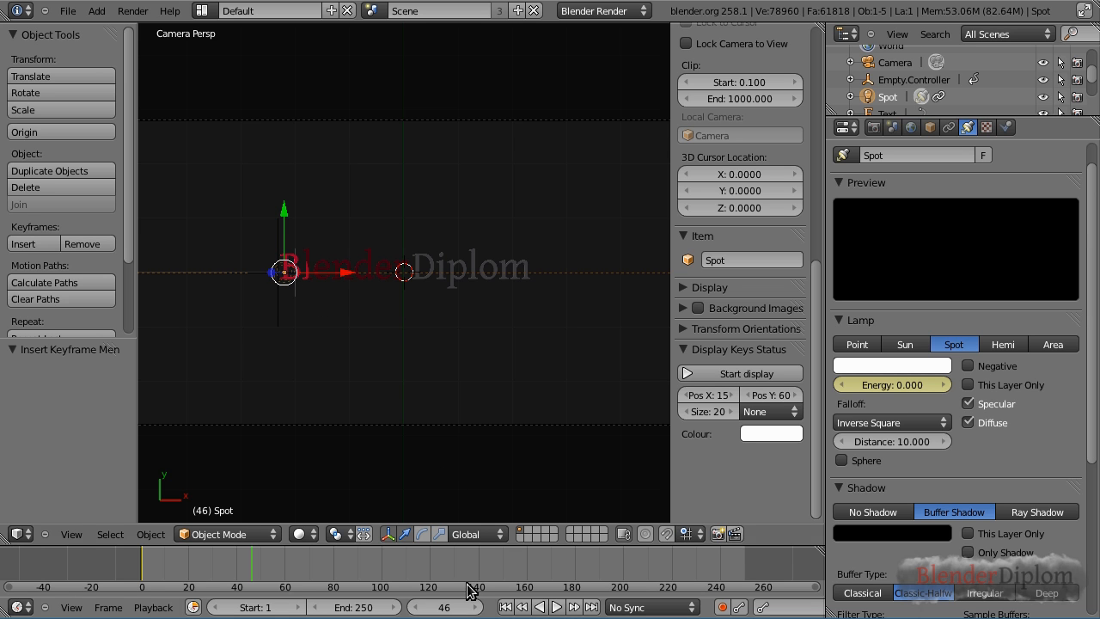
left_click(413, 607)
left_click(412, 607)
left_click(413, 607)
left_click(413, 607)
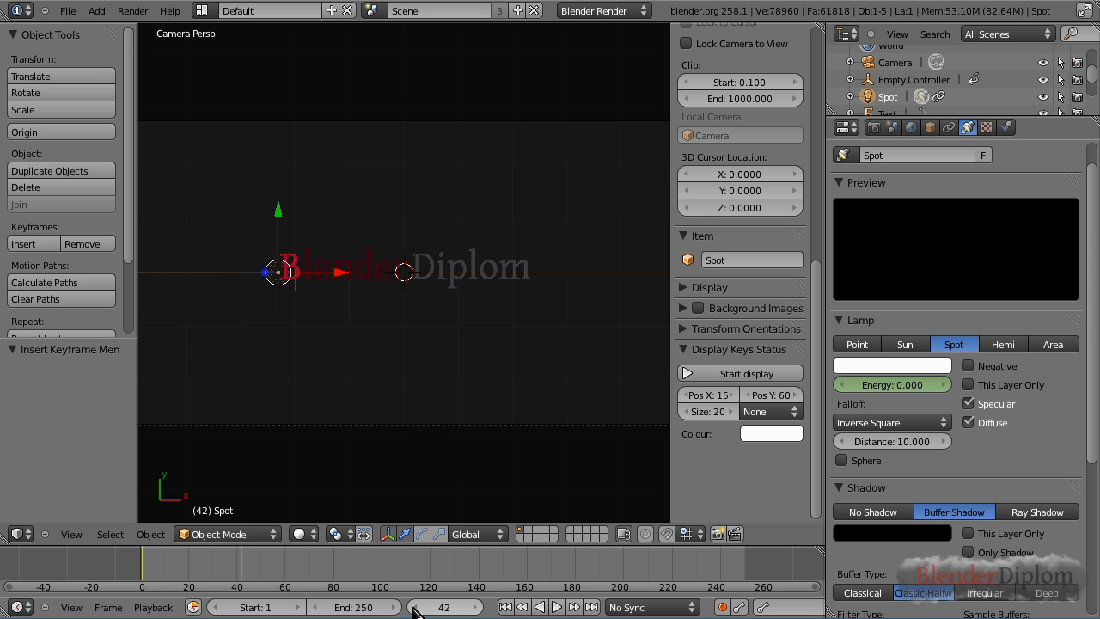
left_click(901, 383)
type("1")
key("Return")
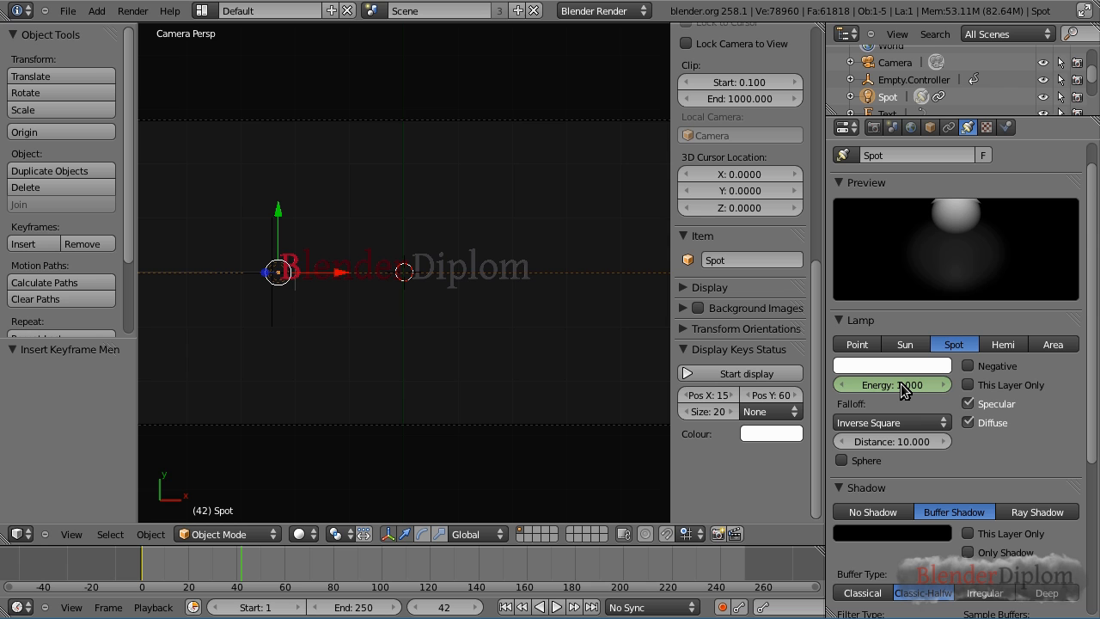
key("i")
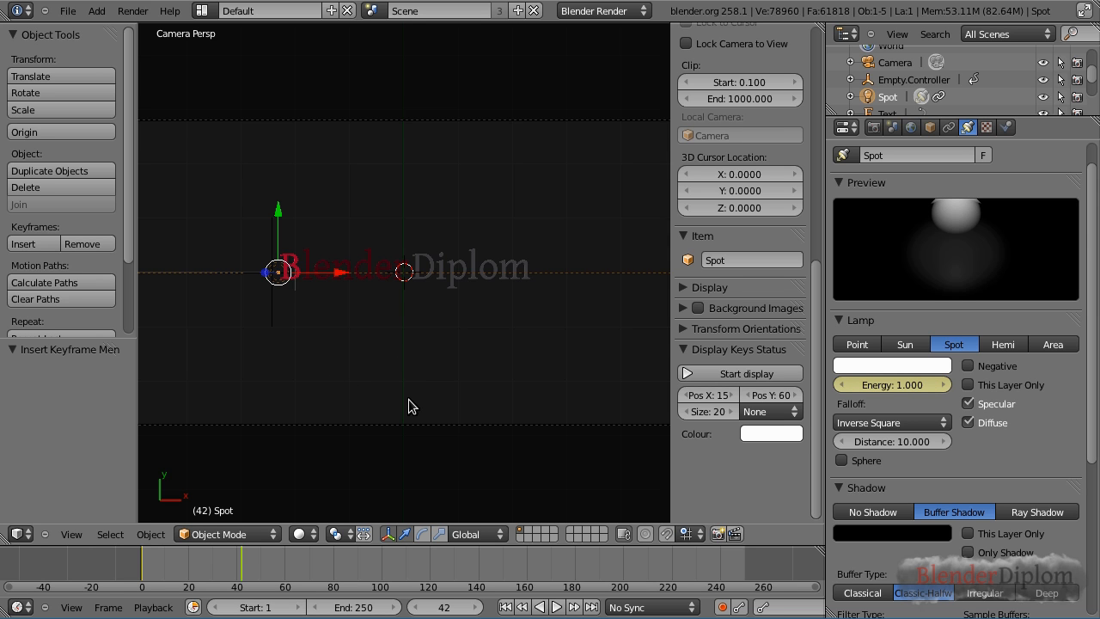
Play ahead to frame 157, where the light is on the logo's last letter, and keyframe the lamp's energy at 1.000
key("alt+a")
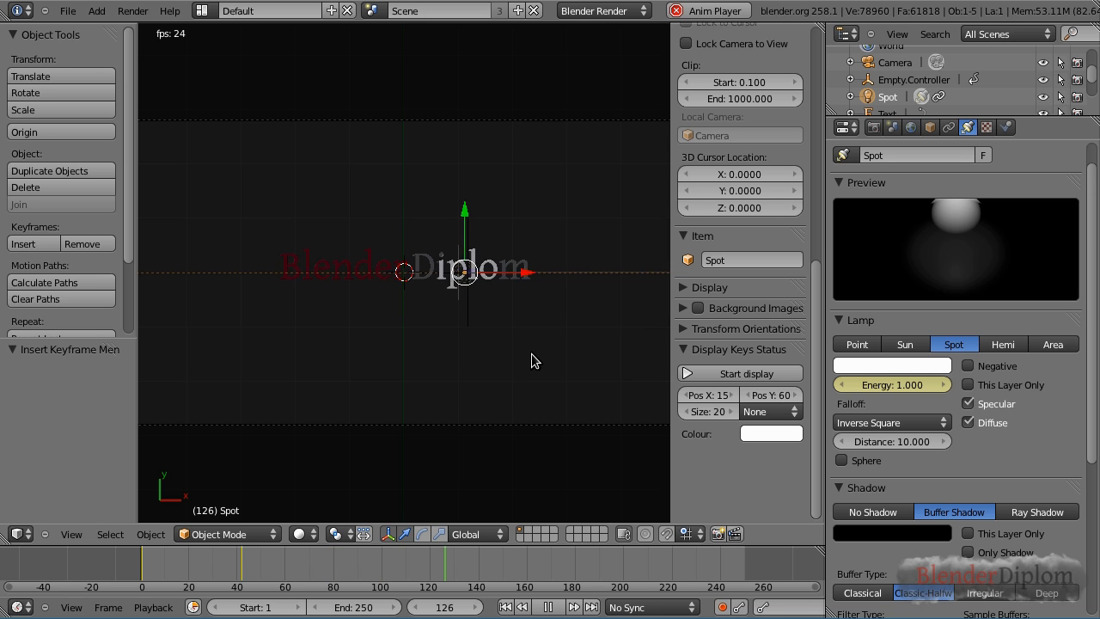
key("alt+a")
key("alt+a")
key("alt+a")
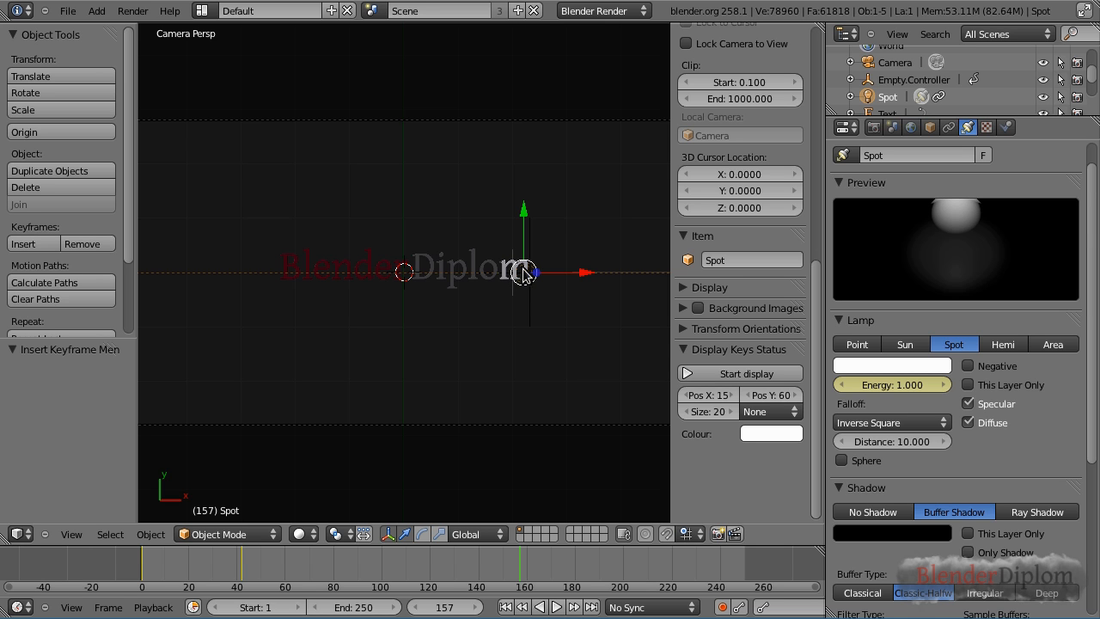
key("alt+i")
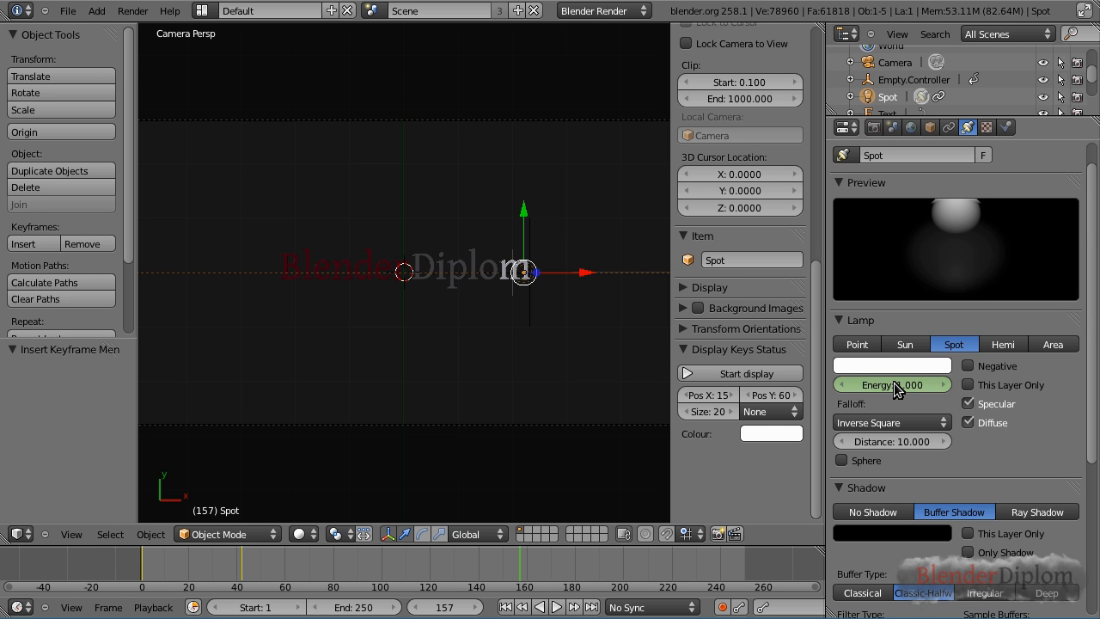
key("i")
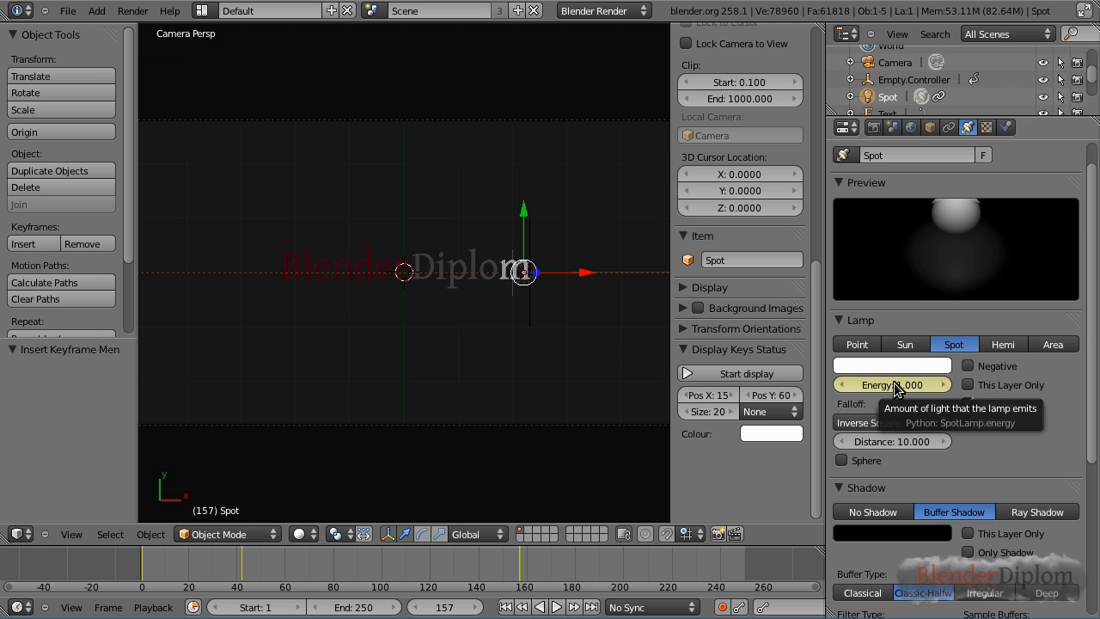
Go to frame 200, set the Spot lamp's energy to 0.000 and keyframe it
left_click(436, 607)
type("200")
key("Return")
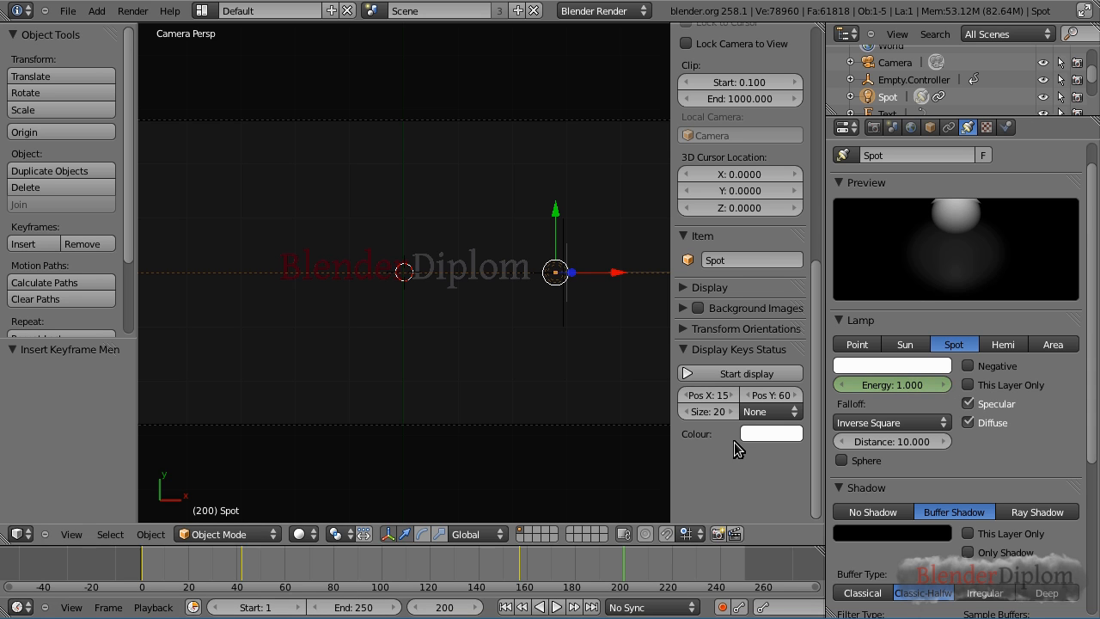
left_click(890, 386)
type("0")
key("Return")
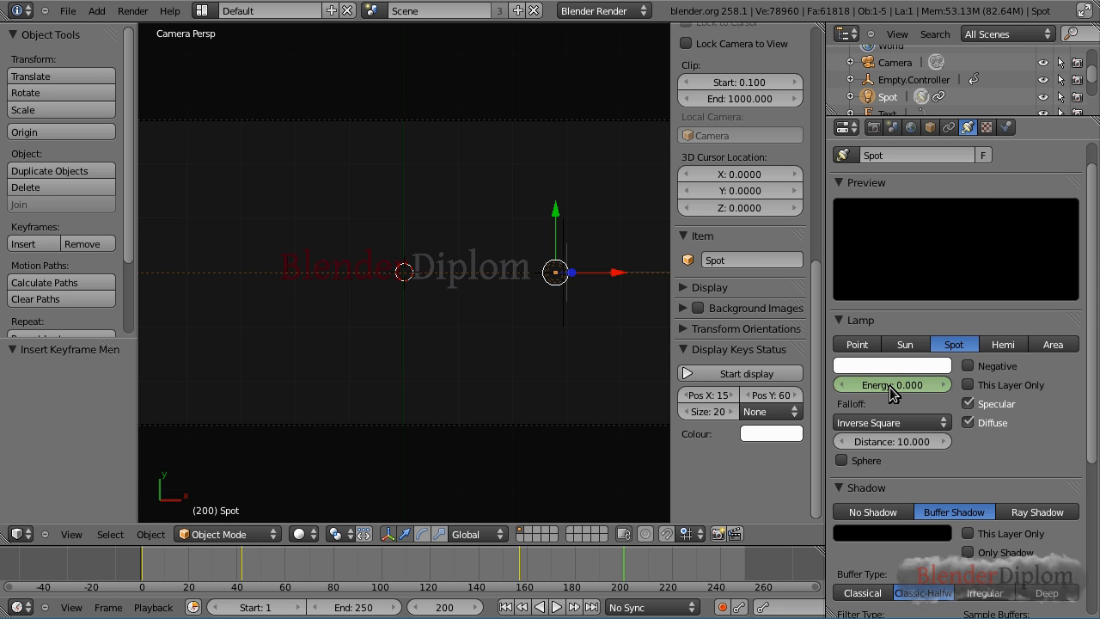
key("i")
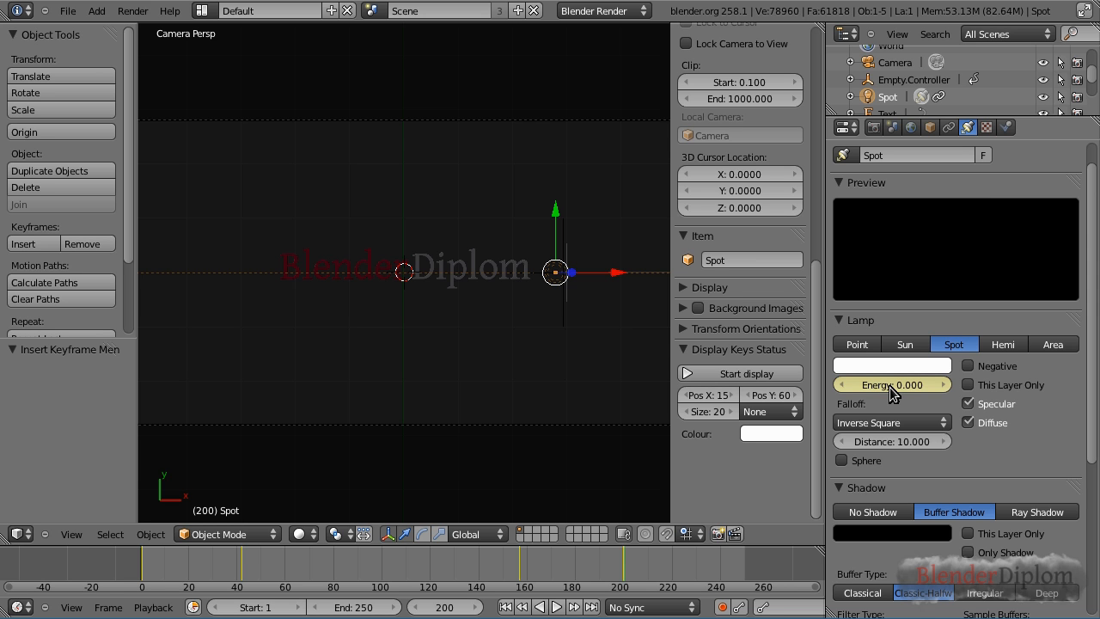
Configure the PNG output with 100% compression and path //blenderdiplom.tutorial.backlit/blenderdiplom.tutorial.backlit, and start the animation render
left_click(873, 127)
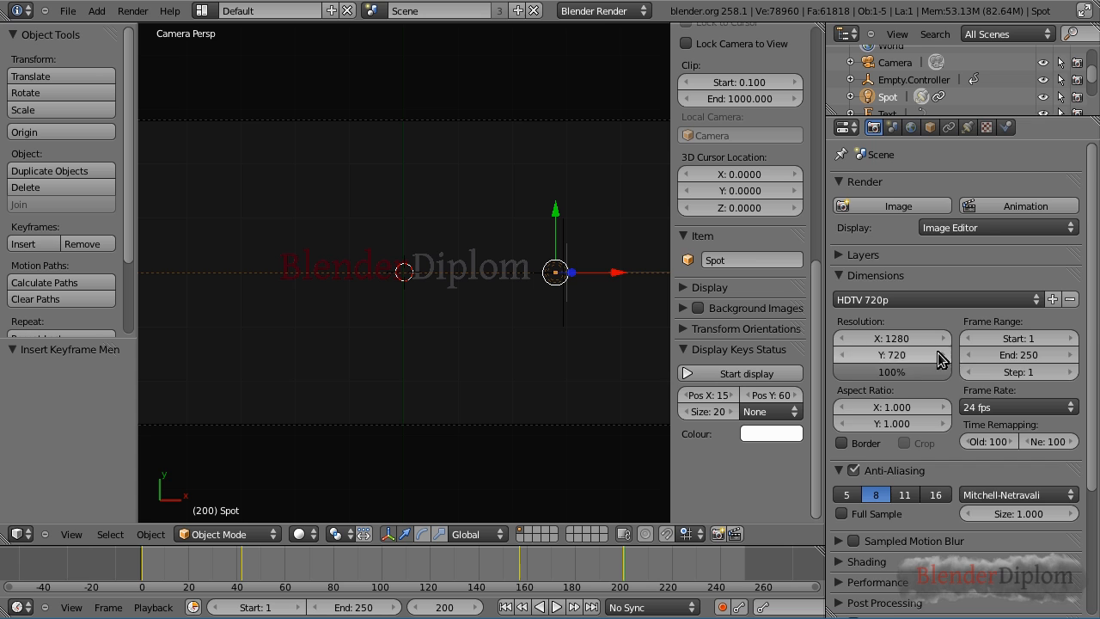
scroll(1092, 327, "down", 5)
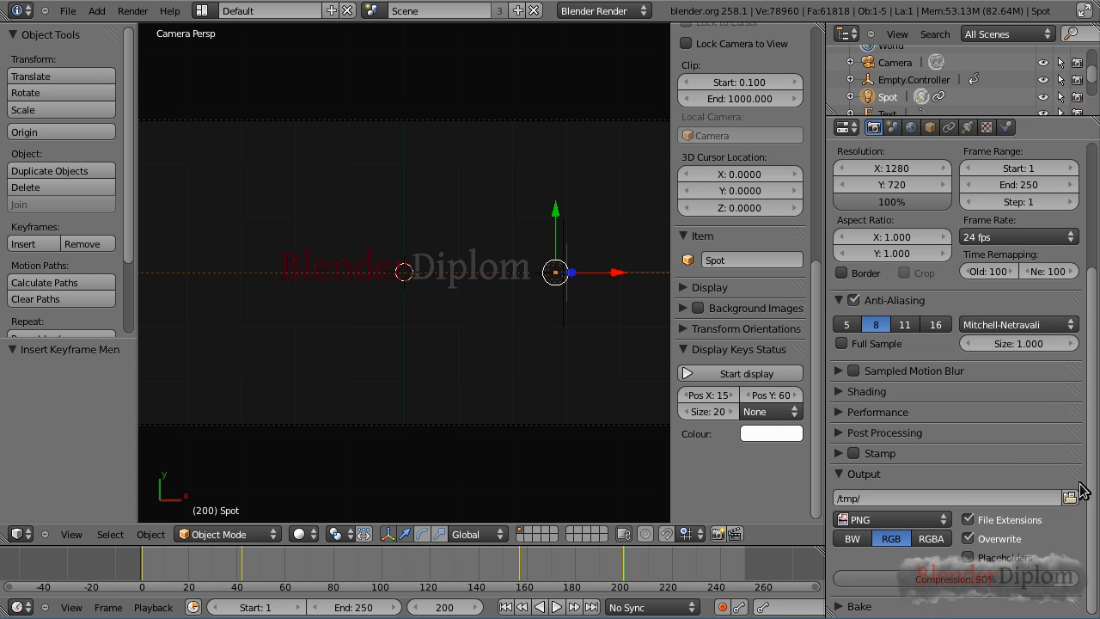
left_click_drag(1056, 585, 1076, 585)
left_click(900, 492)
type("//")
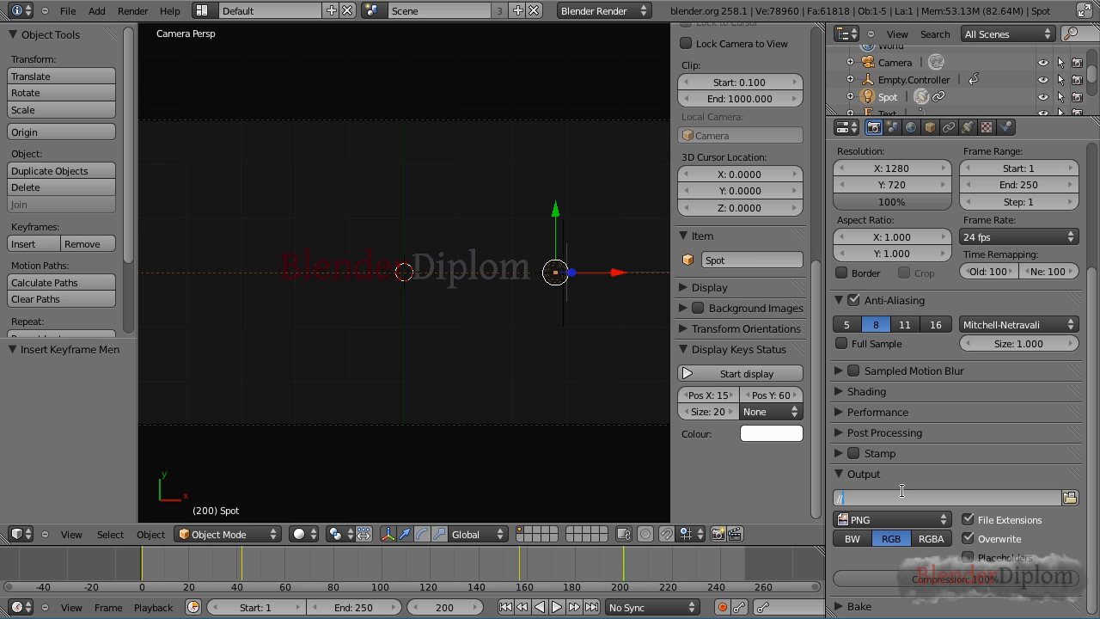
type("nderdiplom.tutorial.backlit/blendd")
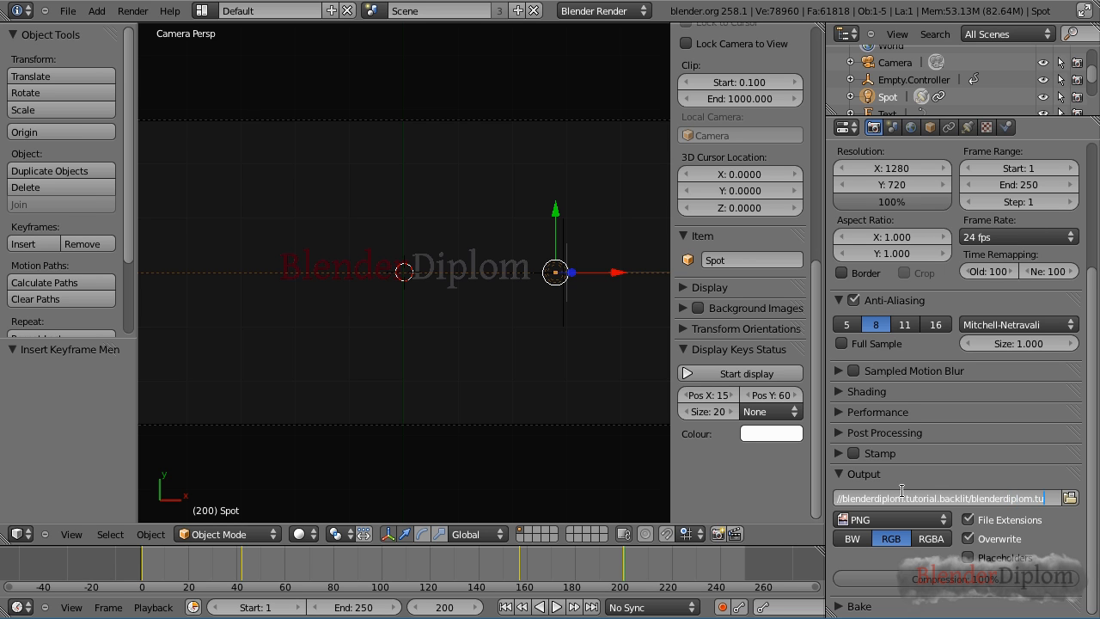
type("al.backlit")
key("Return")
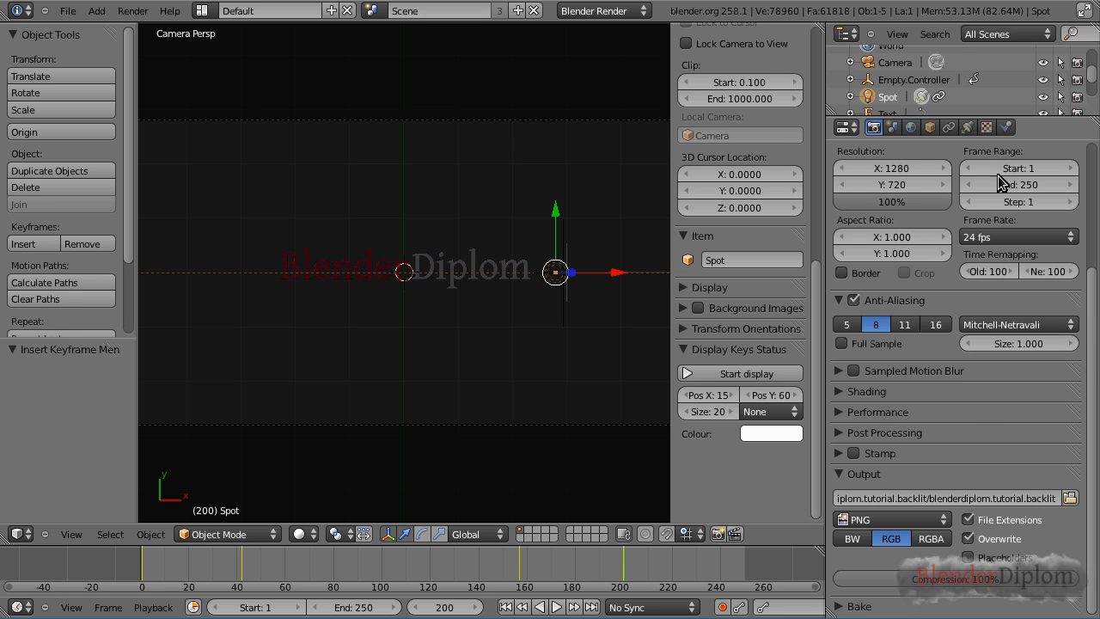
left_click_drag(1090, 354, 1092, 211)
left_click(1029, 208)
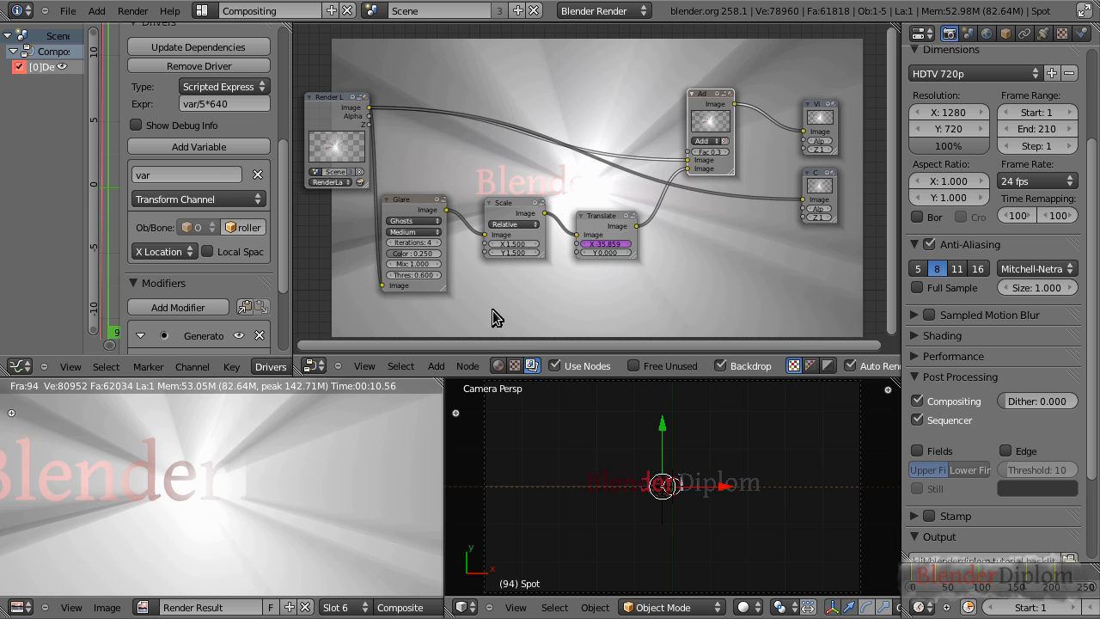
Move the Composite node below the Viewer node, feed it the Add node's image, and render frame 193
left_click_drag(815, 172, 846, 245)
key("Escape")
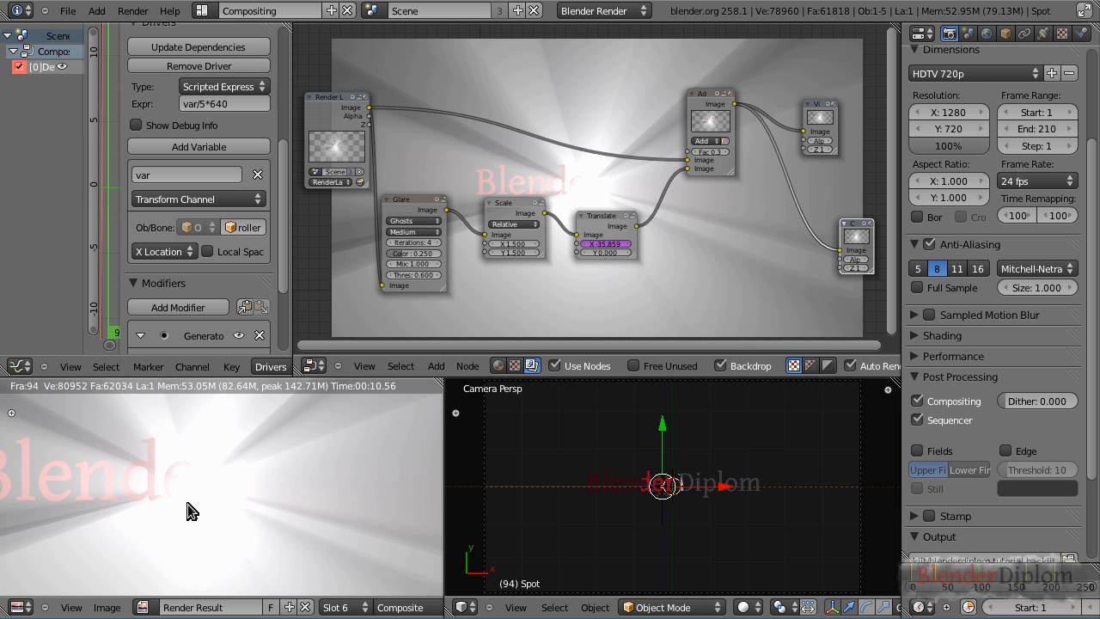
left_click(1047, 577)
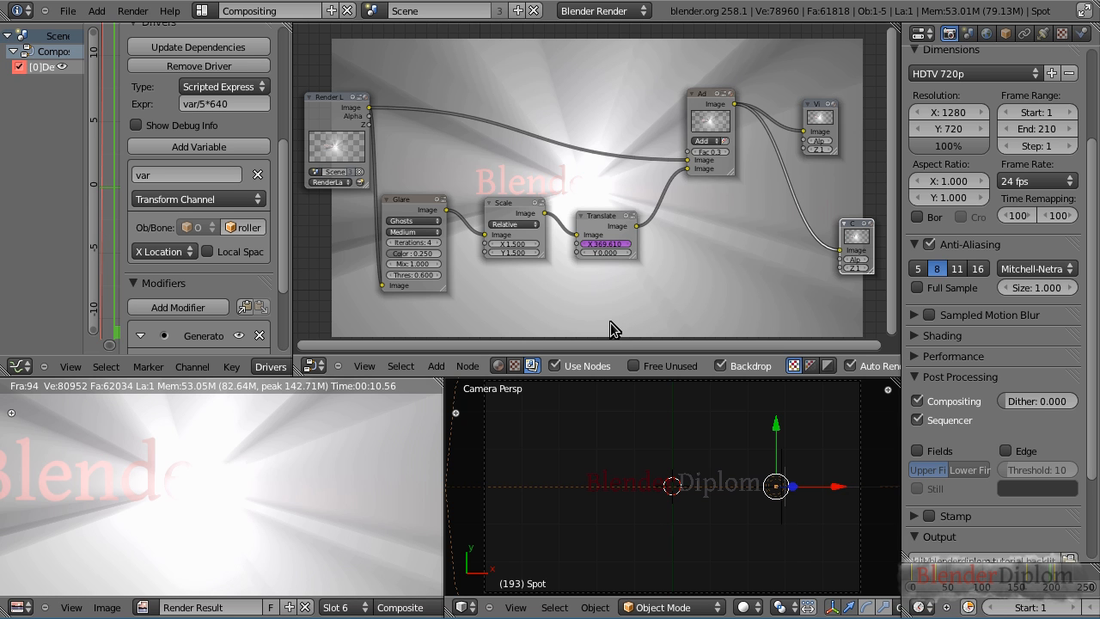
key("F12")
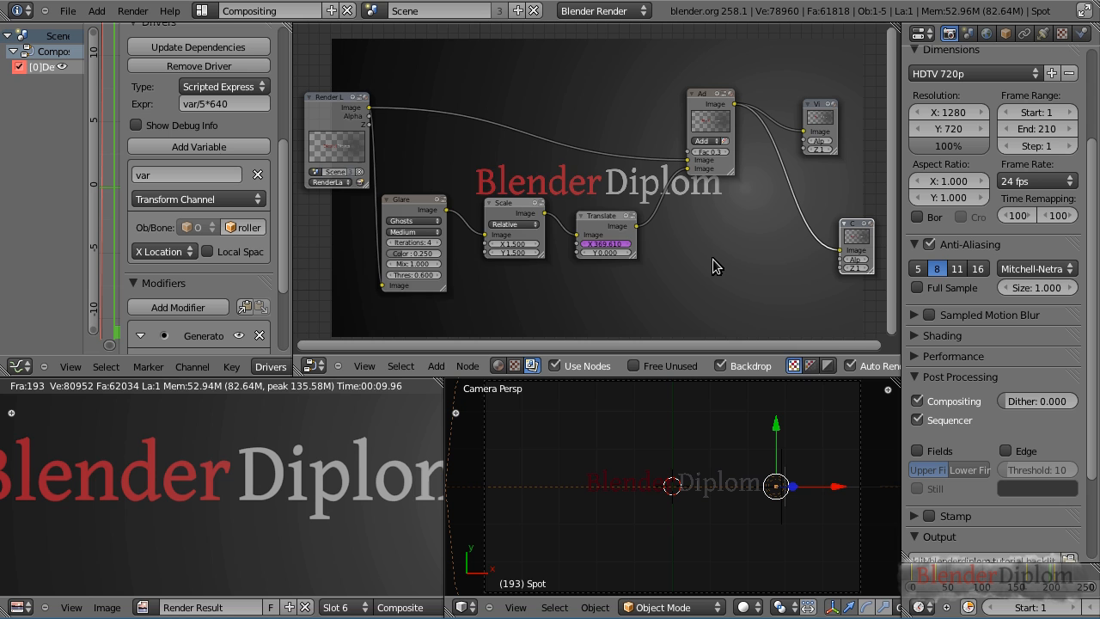
Show the compositor backdrop with color and alpha, and render frame 199 to check the fade-out
left_click(810, 365)
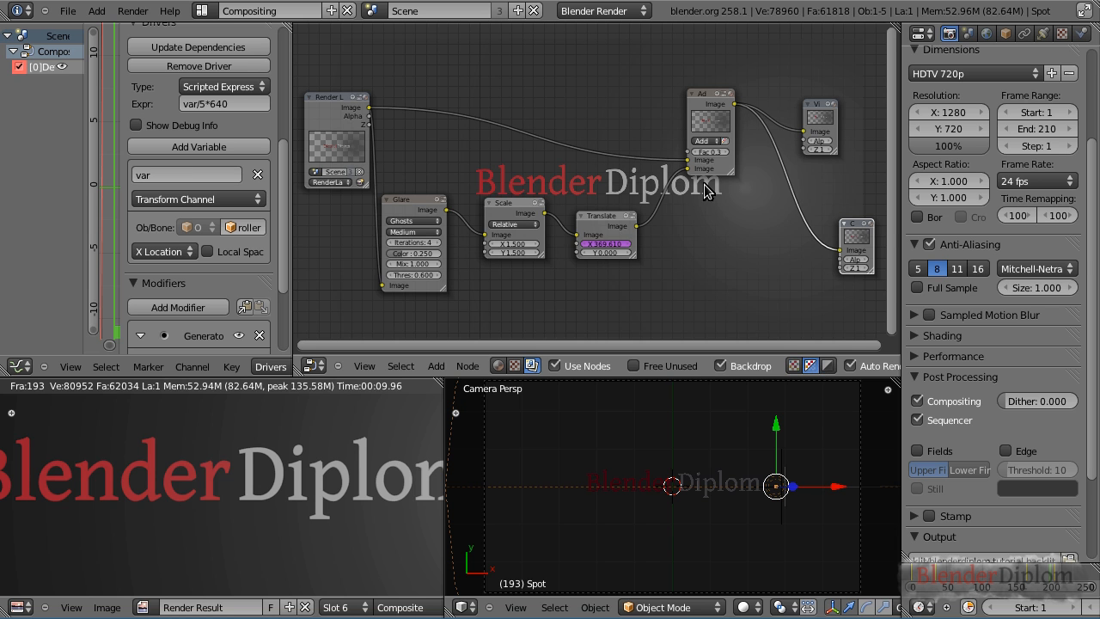
left_click(1054, 578)
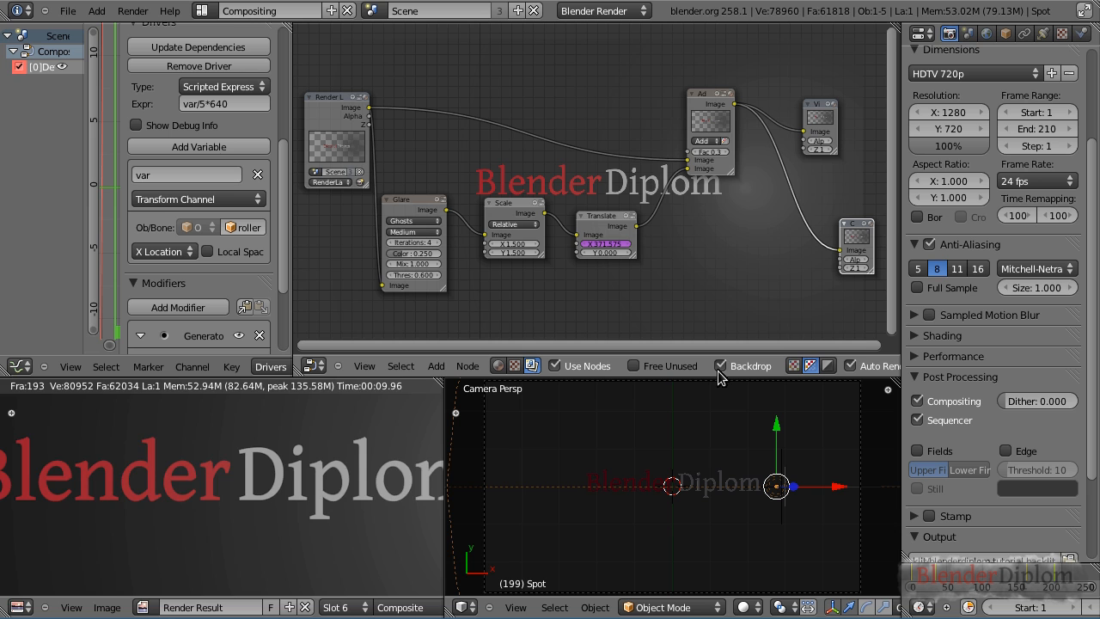
key("F12")
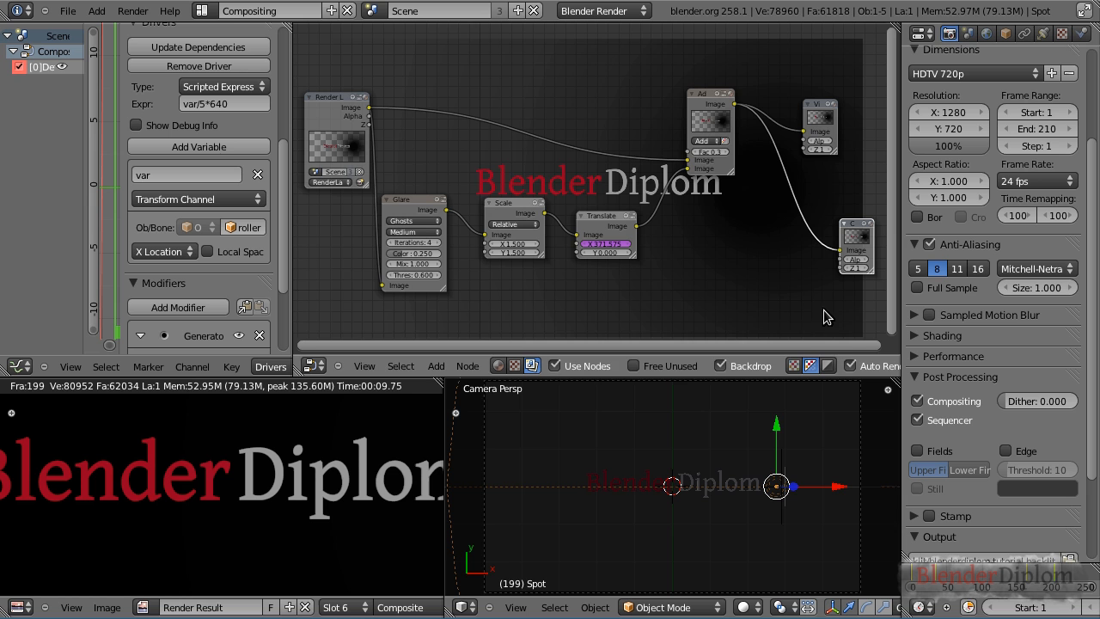
Return the backdrop to color only and render frame 170
left_click_drag(1038, 578, 1029, 578)
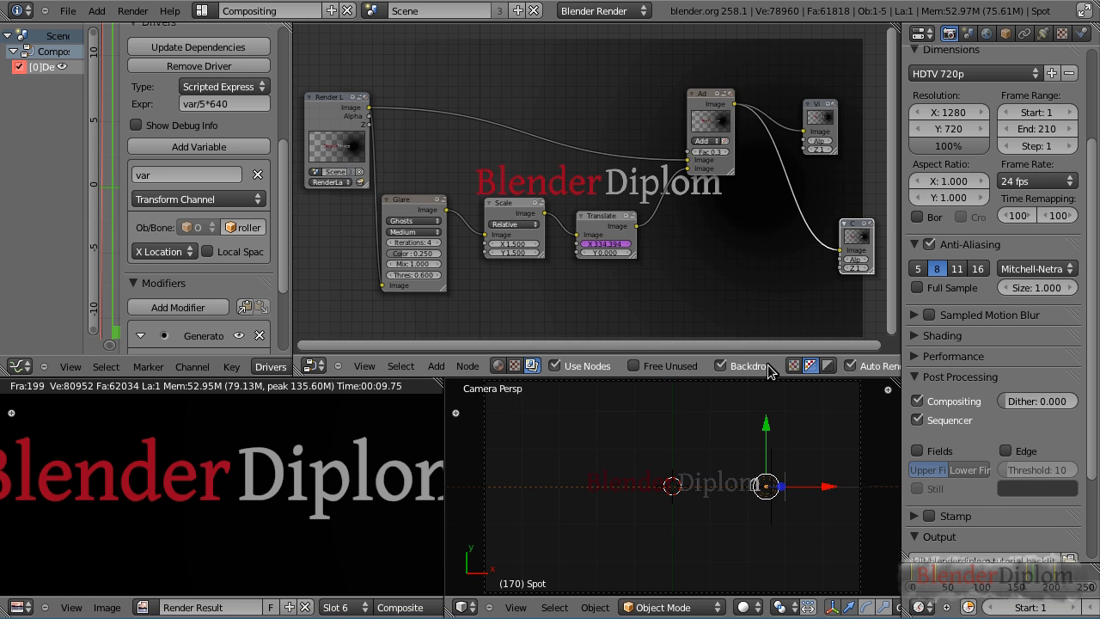
left_click(795, 365)
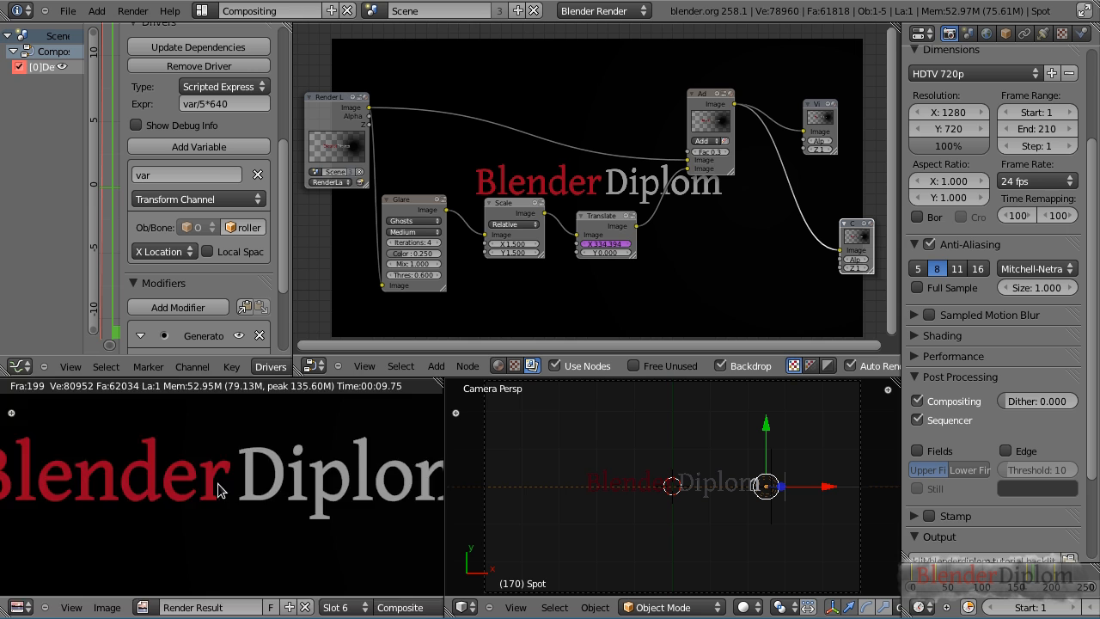
key("F12")
Switch to the Default screen layout and set the post-processing Dither to 1.000
left_click(213, 10)
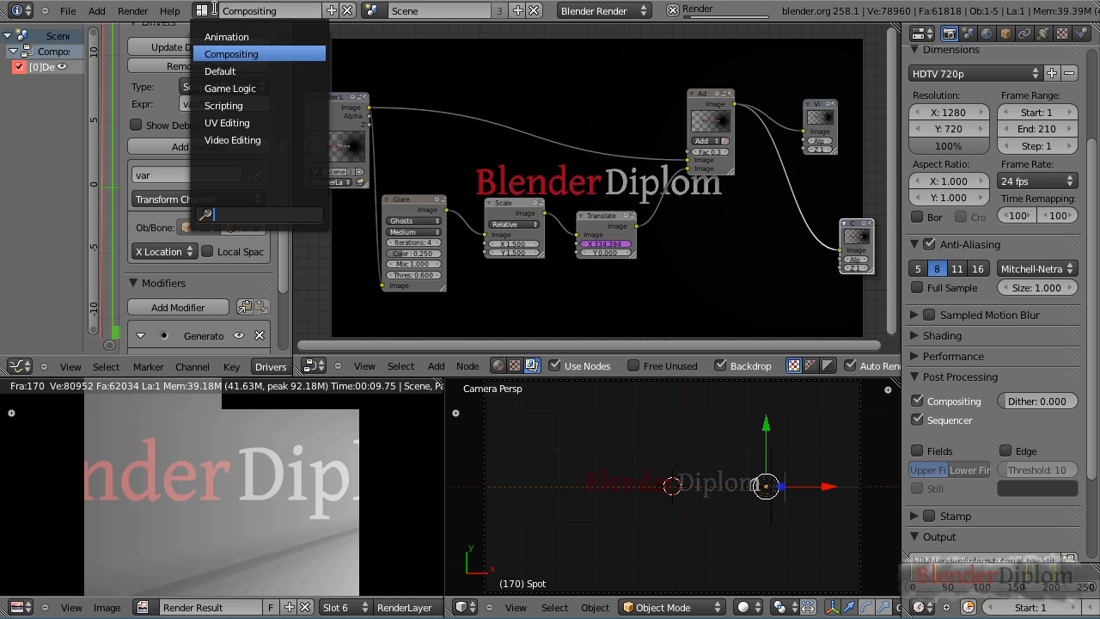
left_click(222, 70)
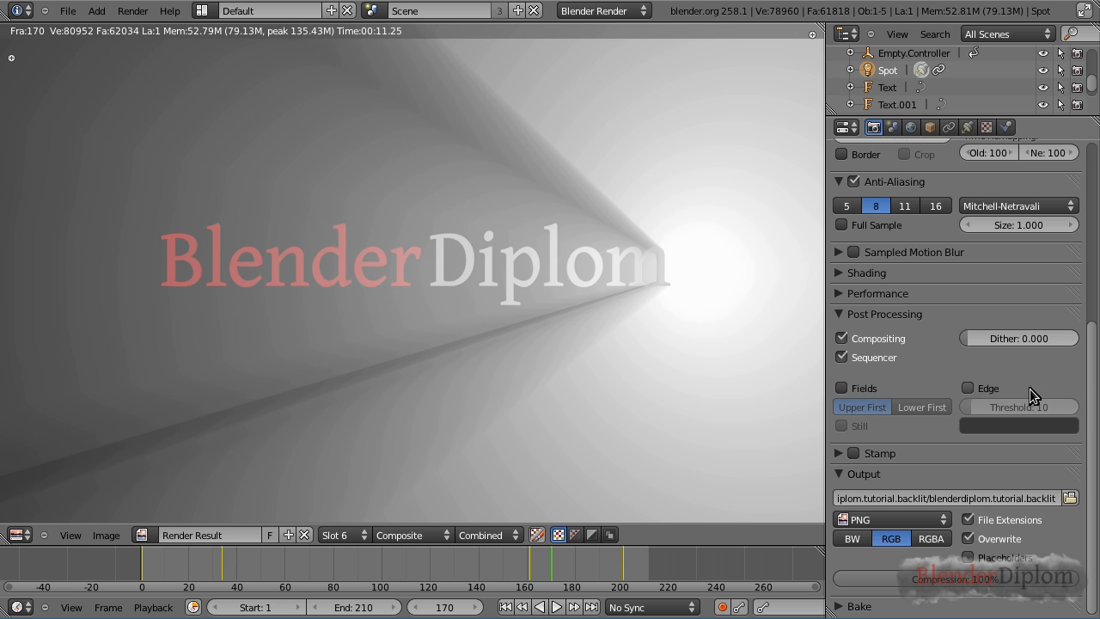
left_click(839, 315)
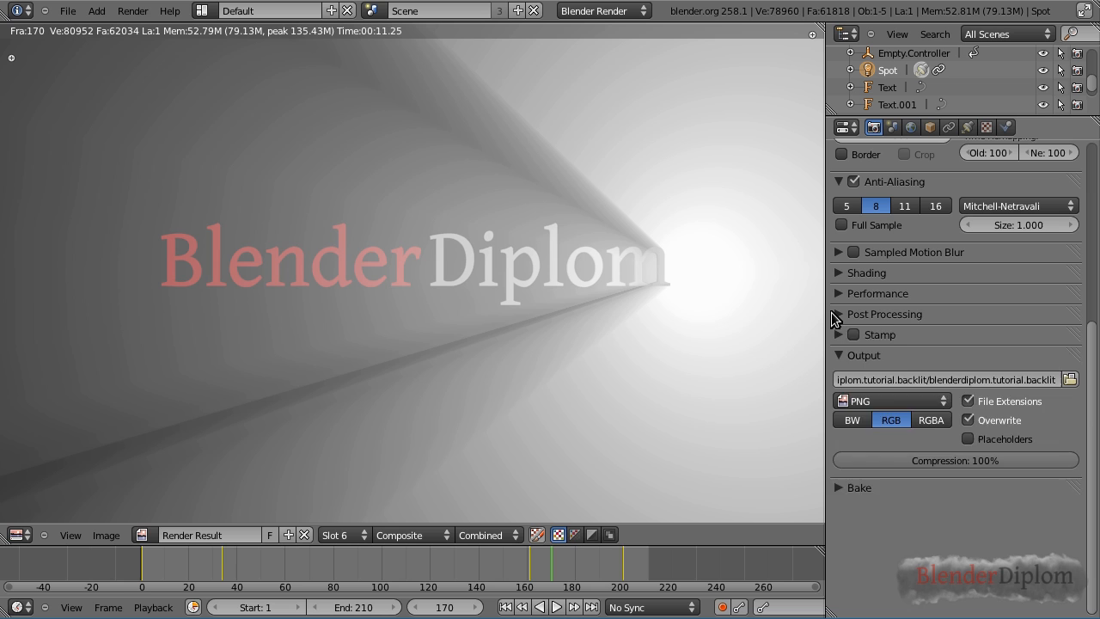
left_click(837, 314)
left_click(1018, 338)
type("1")
key("Return")
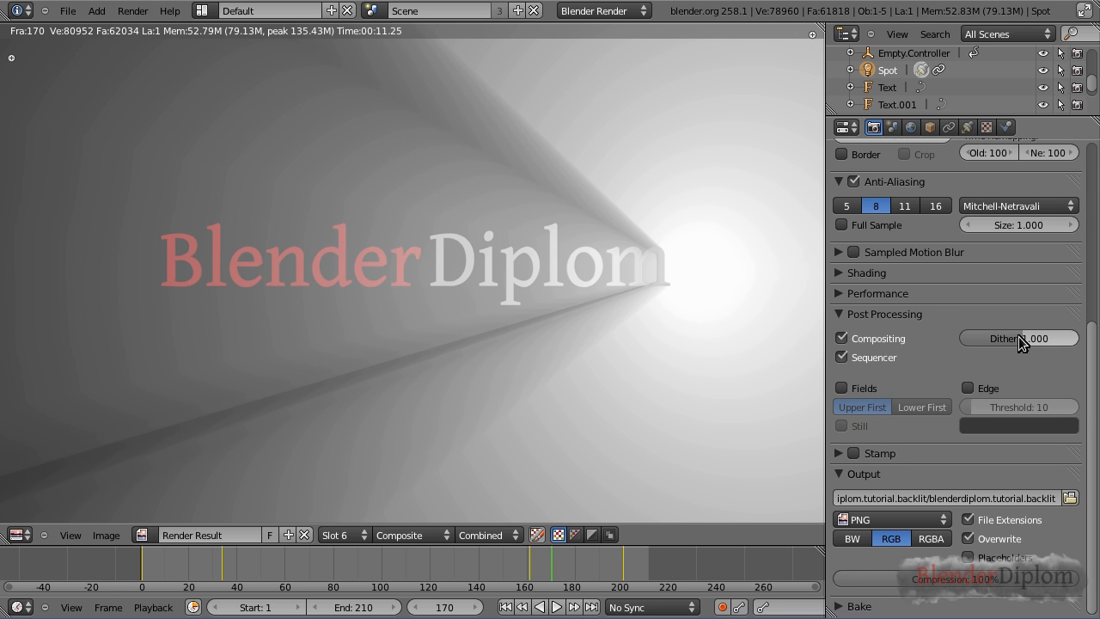
Render frame 170 with dithering into Slot 7 and open the render slot choices
key("F12")
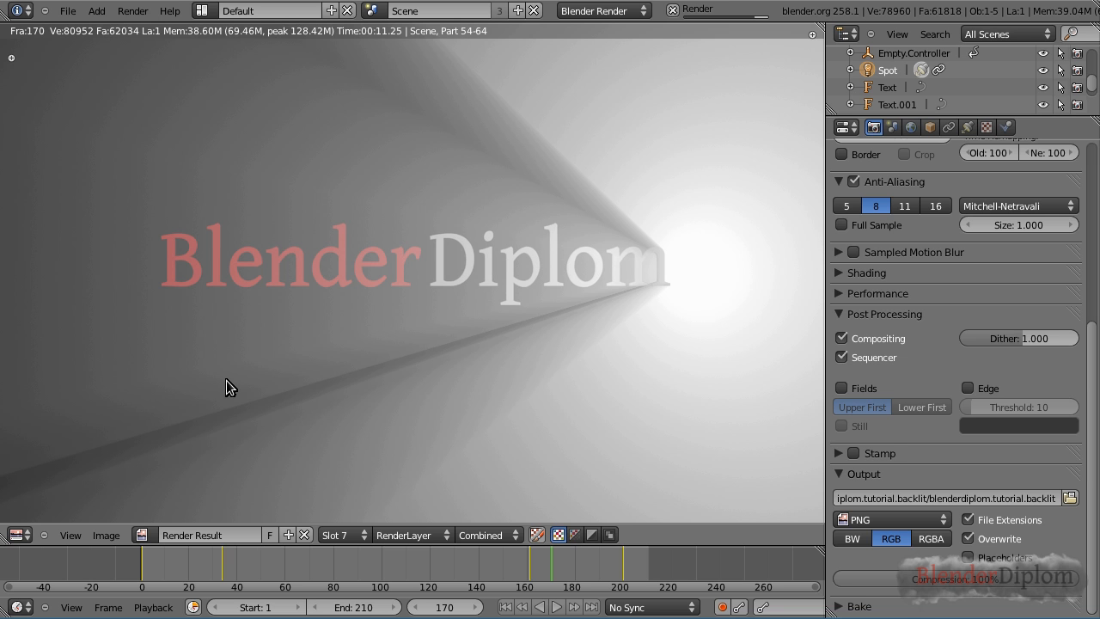
left_click(344, 536)
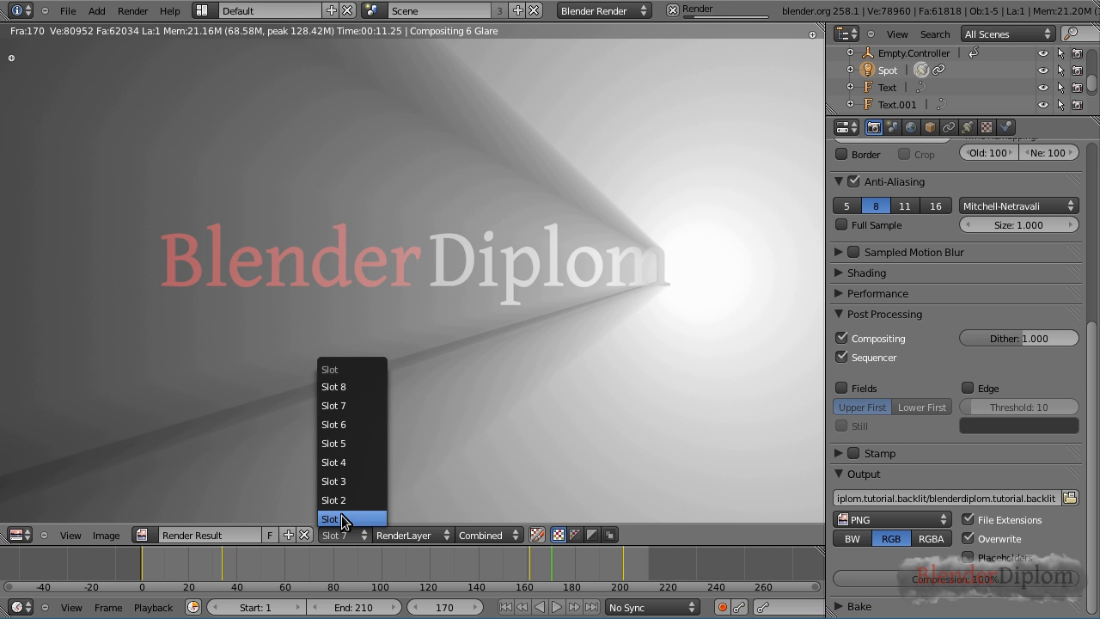